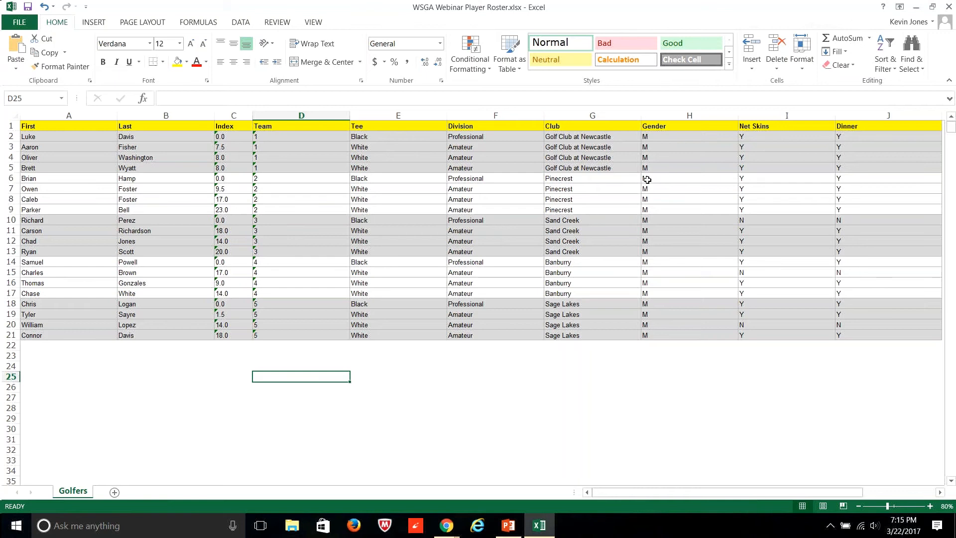
Close the player roster workbook and switch to the Golf Genius tournament management page in Chrome.
{"action": "left_click", "coordinate": [950, 6]}
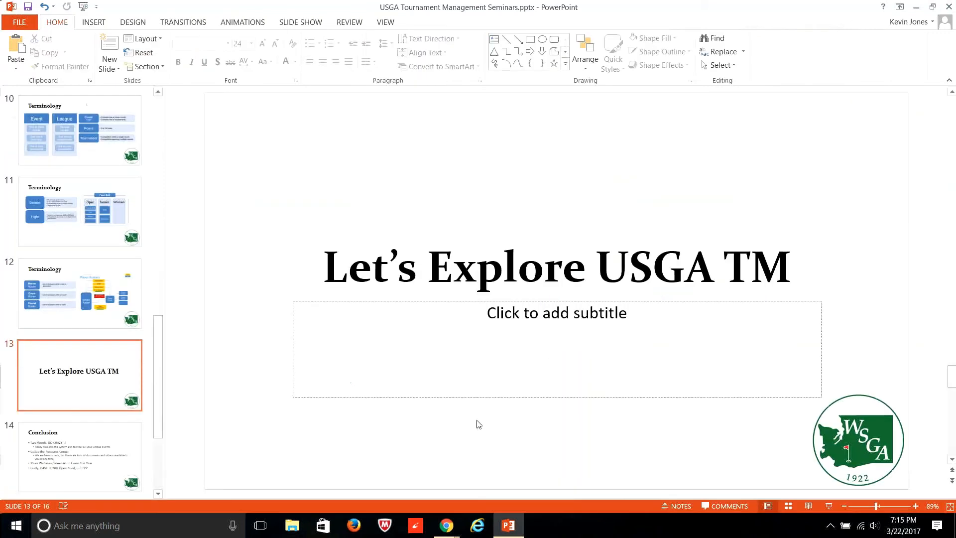
{"action": "mouse_move", "coordinate": [451, 532]}
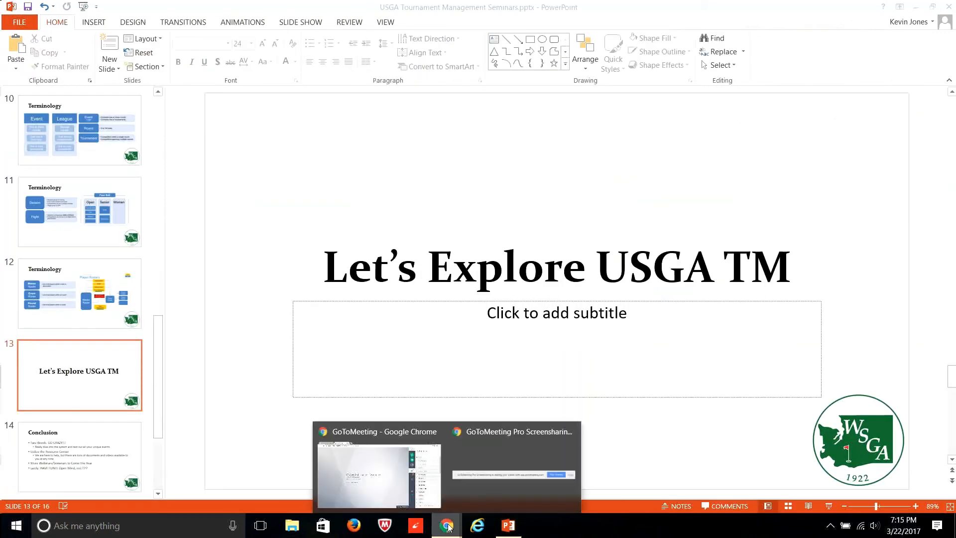
{"action": "left_click", "coordinate": [378, 484]}
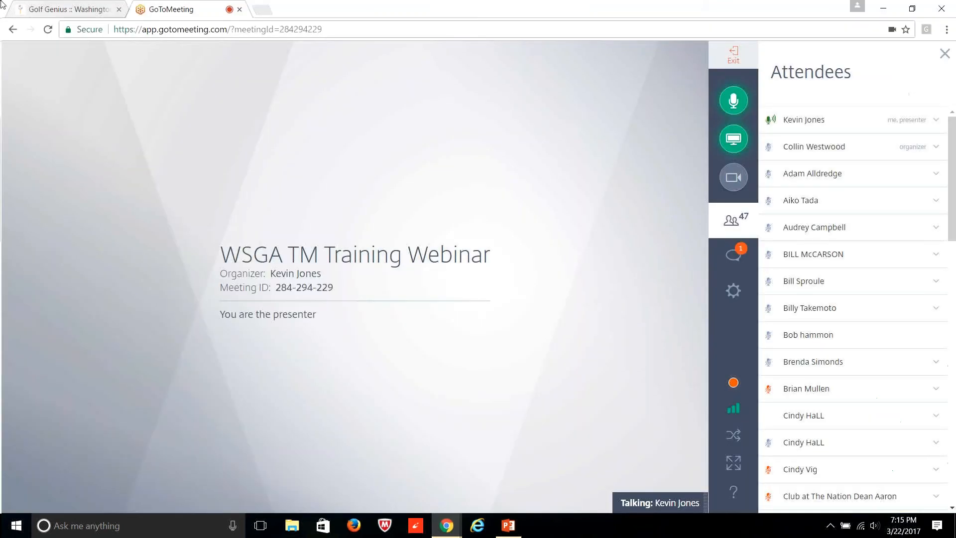
{"action": "left_click", "coordinate": [42, 9]}
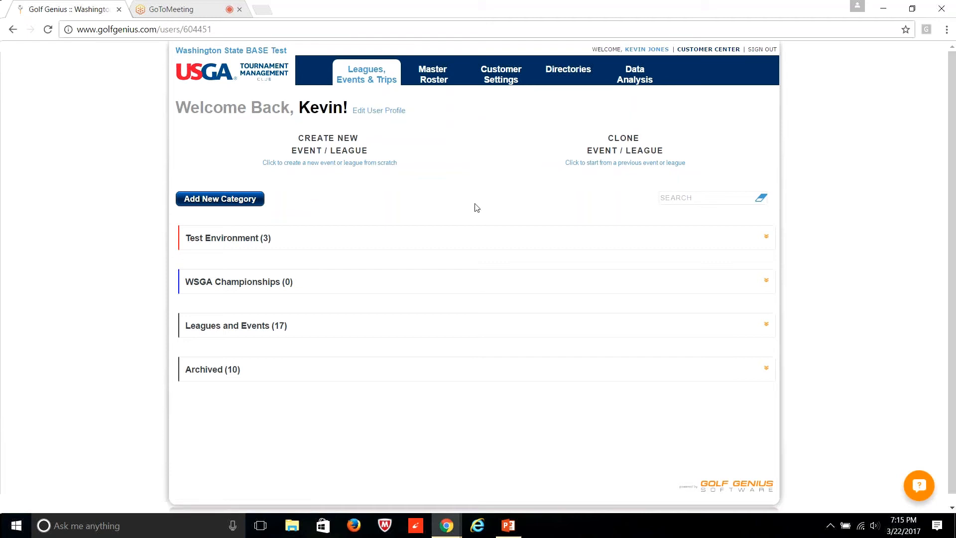
Expand the WSGA Championships and Test Environment categories and move the Test Four-Ball event into the Archived category.
{"action": "mouse_move", "coordinate": [285, 245]}
{"action": "mouse_move", "coordinate": [228, 248]}
{"action": "mouse_move", "coordinate": [220, 332]}
{"action": "left_click", "coordinate": [211, 293]}
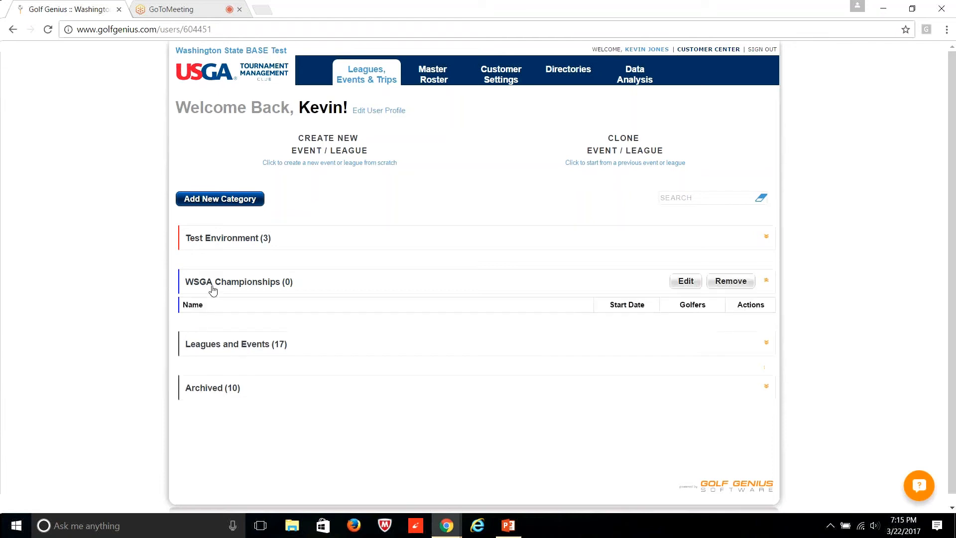
{"action": "left_click", "coordinate": [226, 239]}
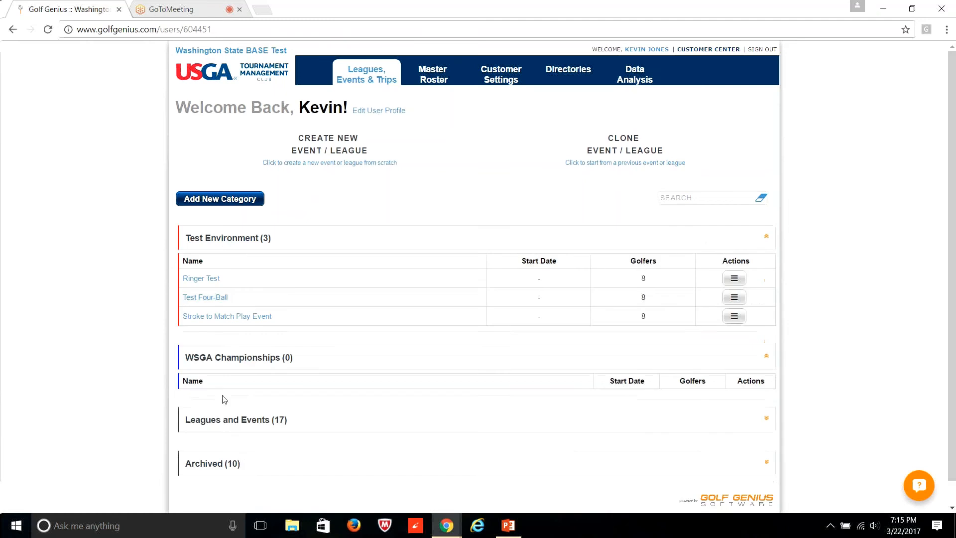
{"action": "scroll", "coordinate": [225, 399], "scroll_direction": "down", "scroll_amount": 1}
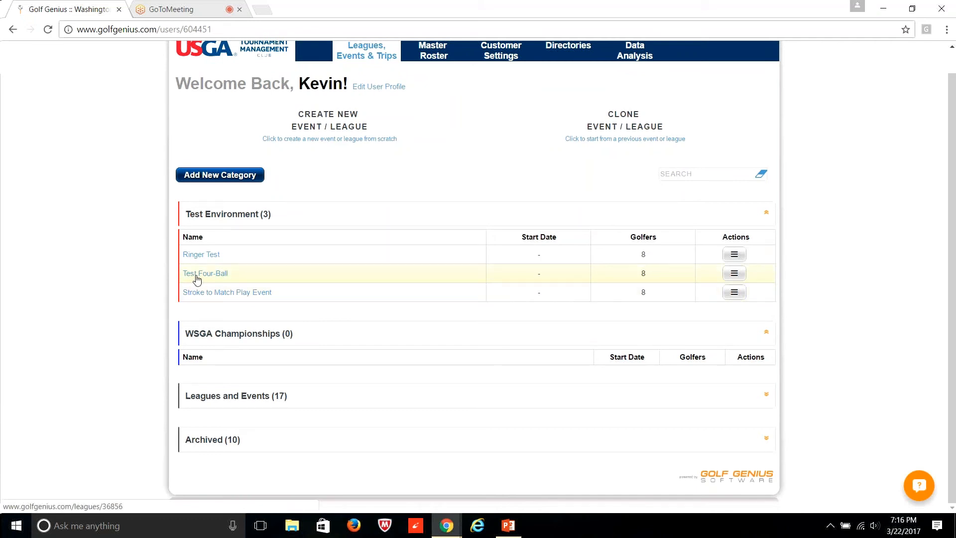
{"action": "left_click_drag", "start_coordinate": [197, 279], "coordinate": [208, 448]}
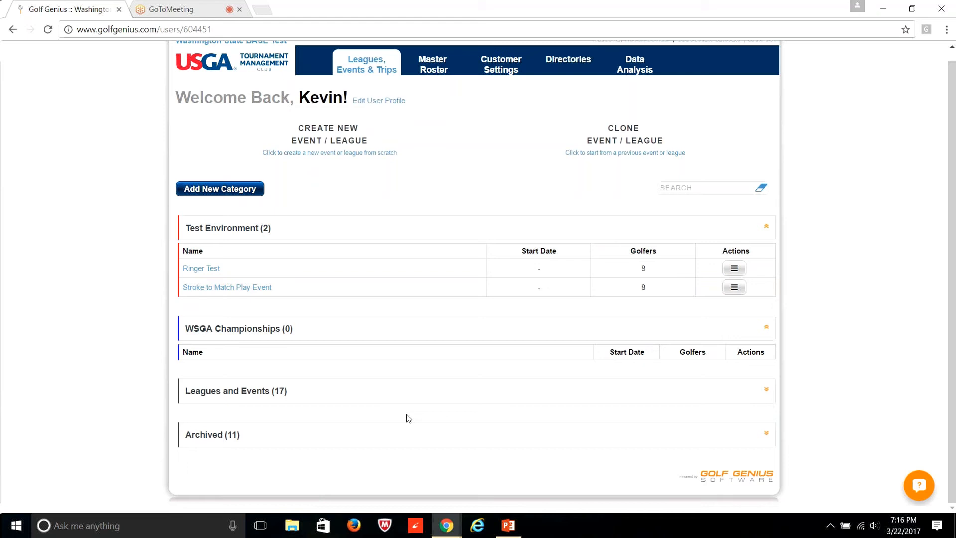
{"action": "left_click", "coordinate": [204, 195]}
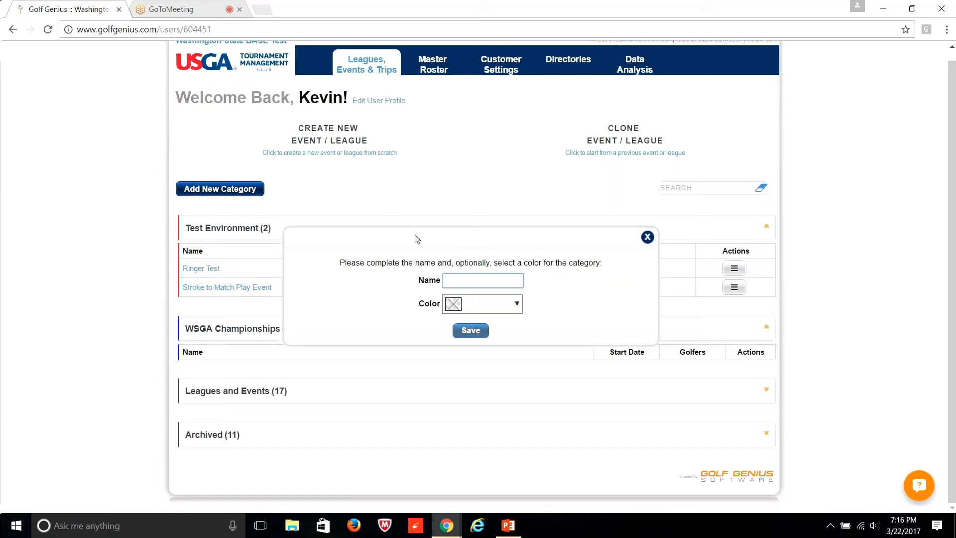
{"action": "left_click", "coordinate": [648, 237]}
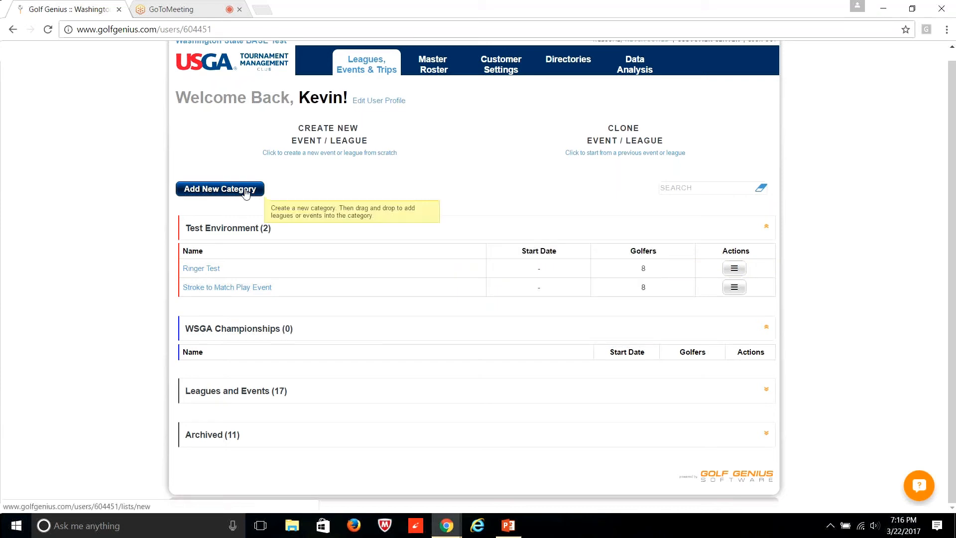
{"action": "scroll", "coordinate": [486, 213], "scroll_direction": "up", "scroll_amount": 1}
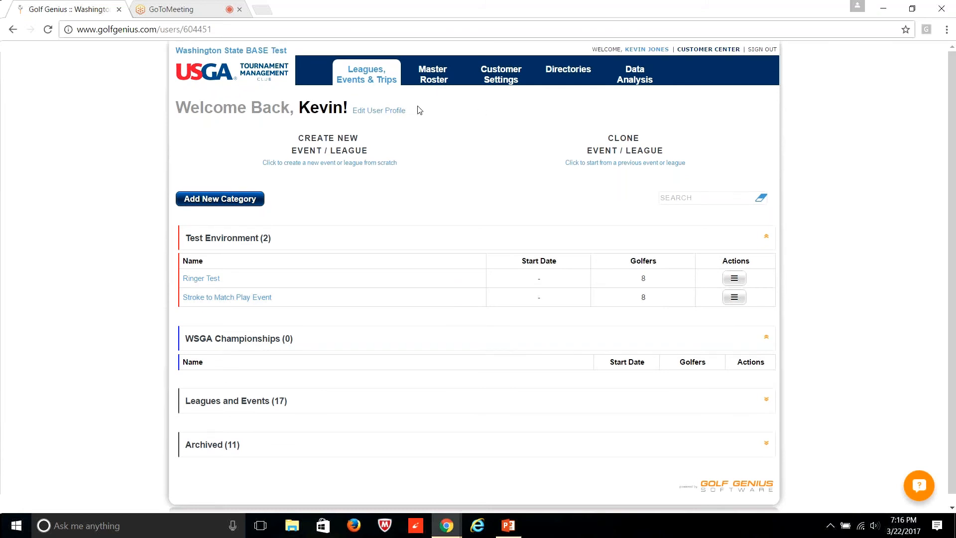
Look through the leagues, master roster and customer settings options and view the page for adding or reinviting managers.
{"action": "mouse_move", "coordinate": [365, 83]}
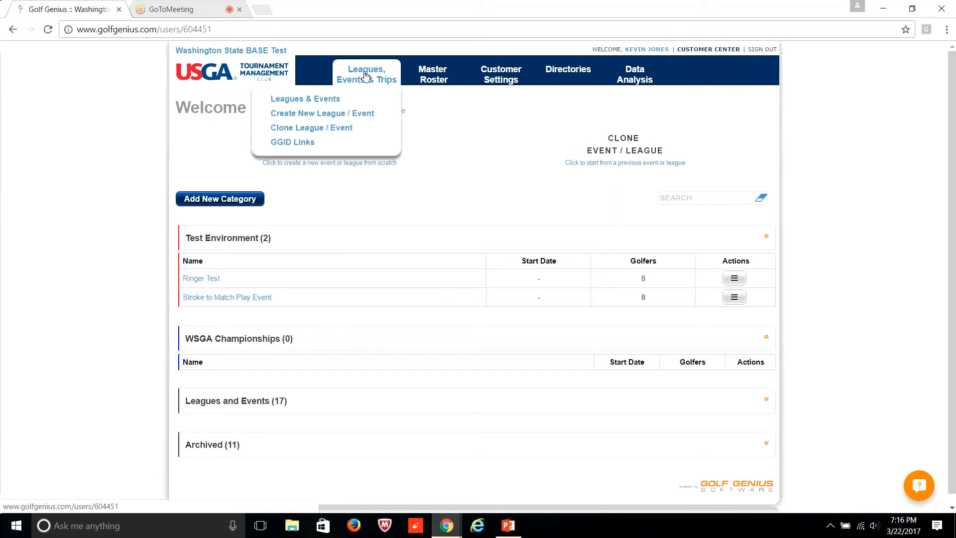
{"action": "mouse_move", "coordinate": [438, 86]}
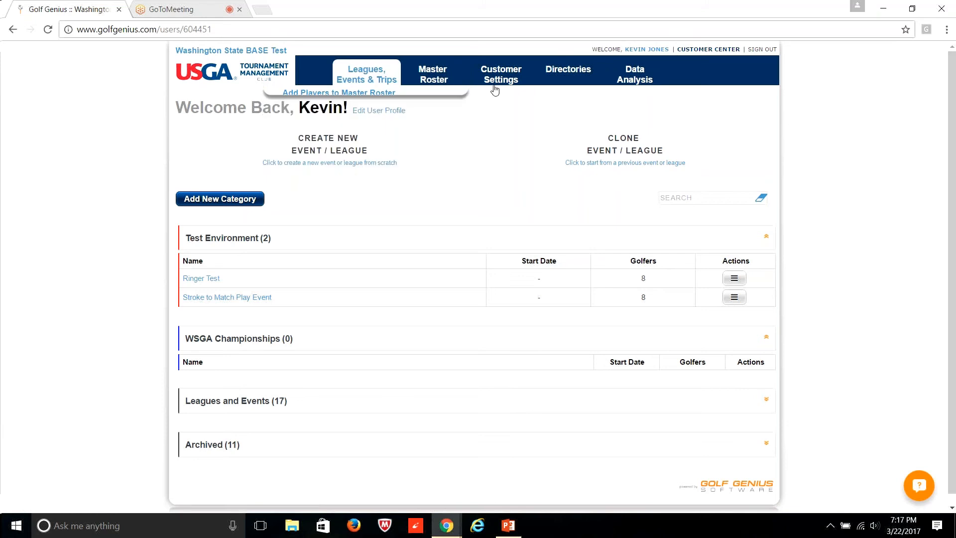
{"action": "mouse_move", "coordinate": [499, 80]}
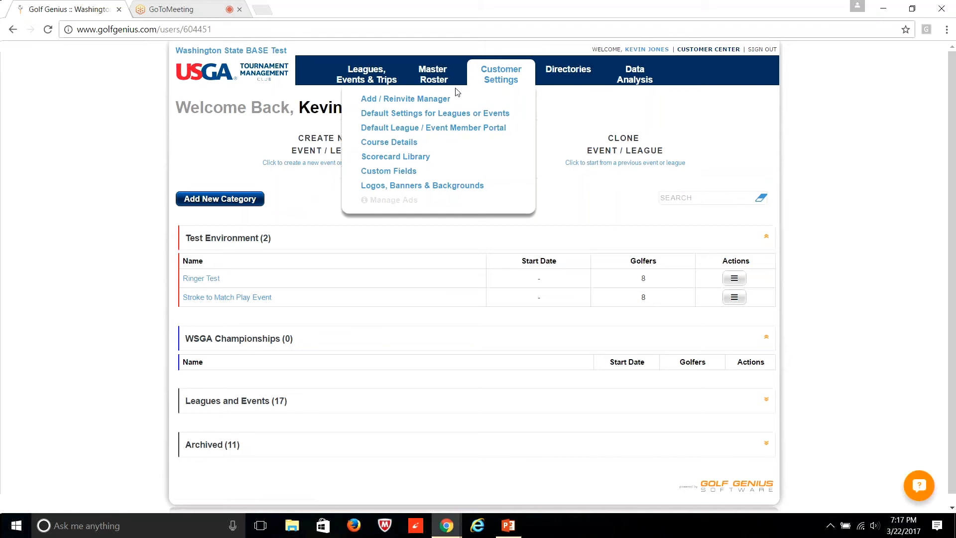
{"action": "left_click", "coordinate": [400, 101]}
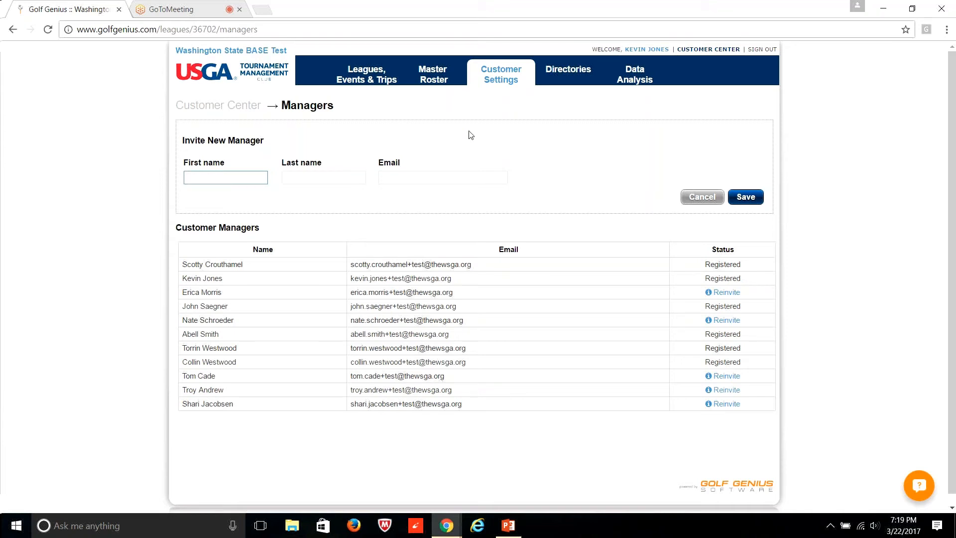
Open The Home Course from the customer's course details and edit the existing course rather than a copy.
{"action": "mouse_move", "coordinate": [493, 92]}
{"action": "left_click", "coordinate": [500, 89]}
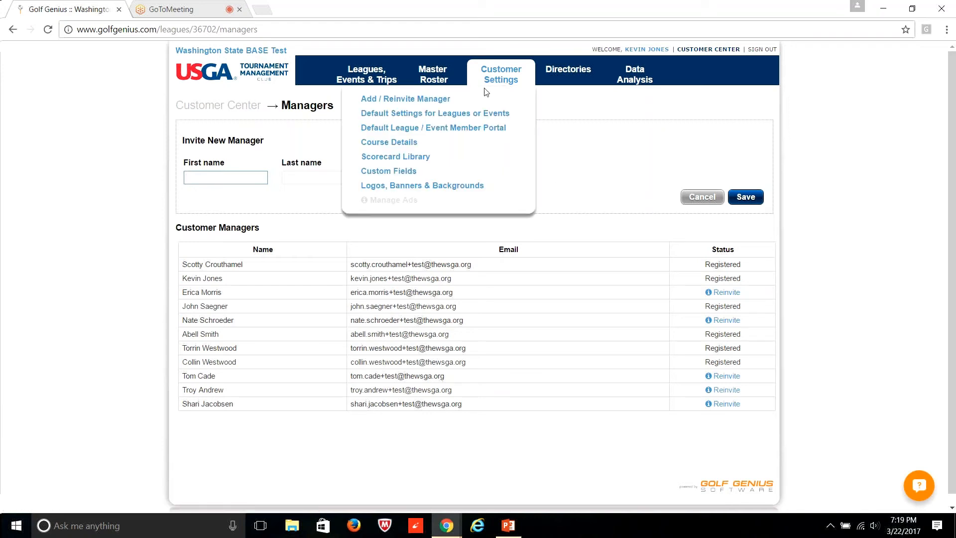
{"action": "left_click", "coordinate": [385, 144]}
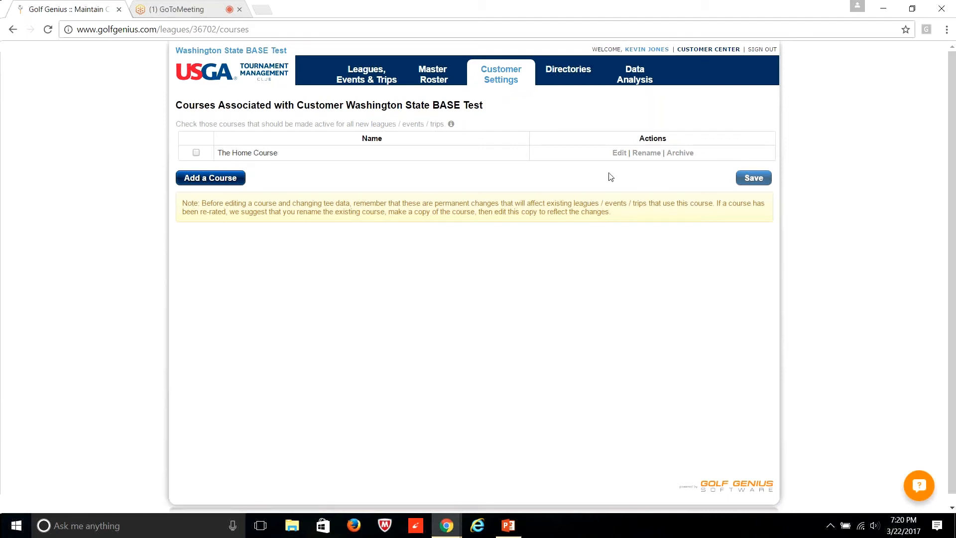
{"action": "left_click", "coordinate": [618, 155]}
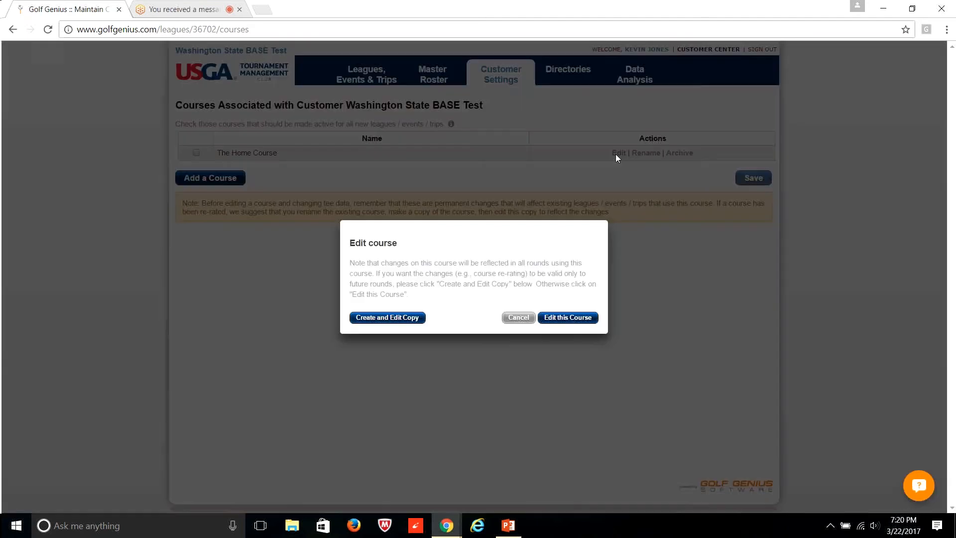
{"action": "left_click", "coordinate": [570, 318]}
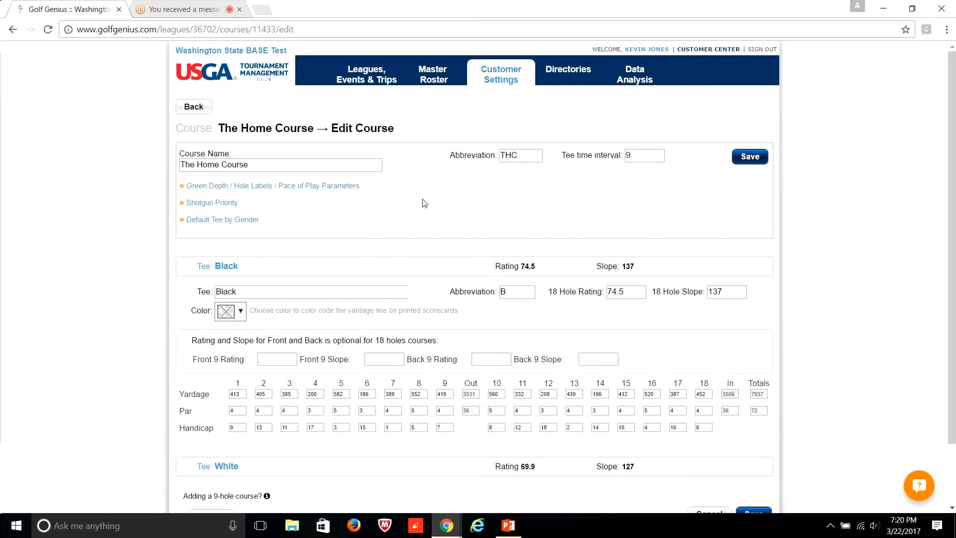
Examine the course's green depth, hole label and pace of play parameters and the White tee's rating, slope and hole data.
{"action": "scroll", "coordinate": [425, 204], "scroll_direction": "down", "scroll_amount": 2}
{"action": "scroll", "coordinate": [424, 204], "scroll_direction": "up", "scroll_amount": 2}
{"action": "scroll", "coordinate": [407, 179], "scroll_direction": "down", "scroll_amount": 3}
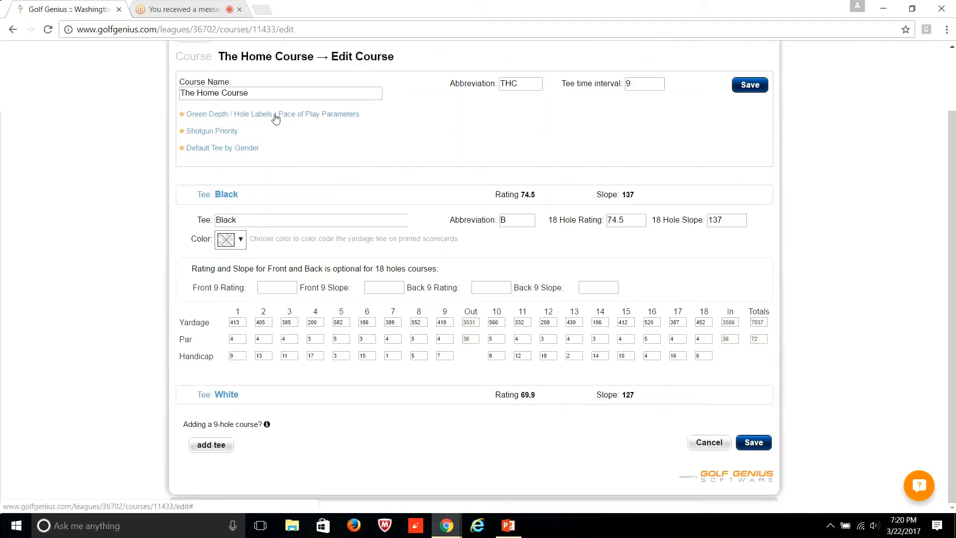
{"action": "left_click", "coordinate": [276, 118]}
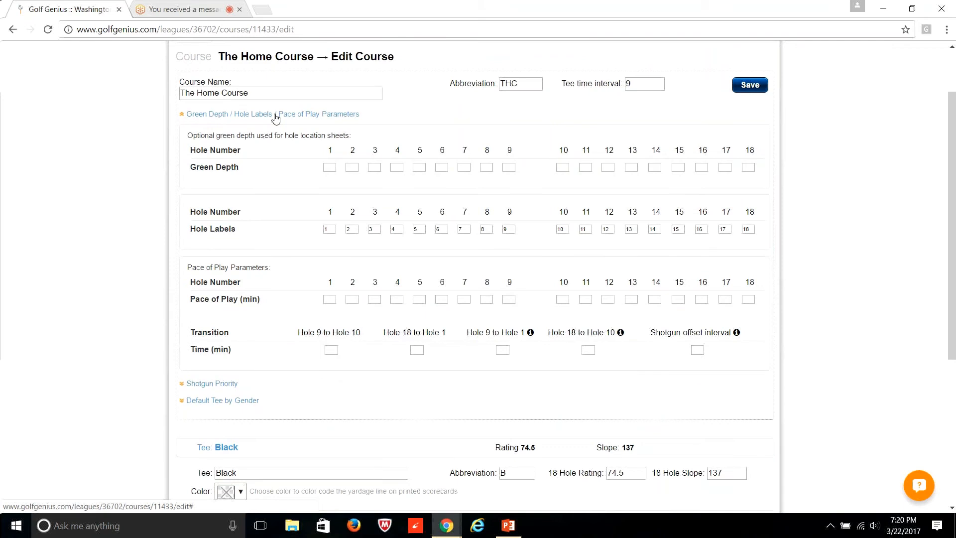
{"action": "left_click", "coordinate": [275, 118]}
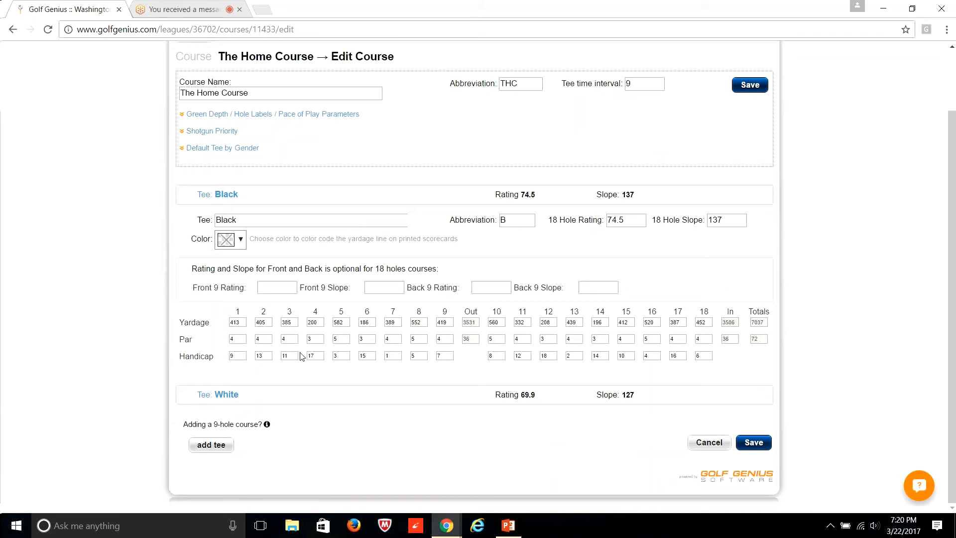
{"action": "left_click", "coordinate": [229, 396]}
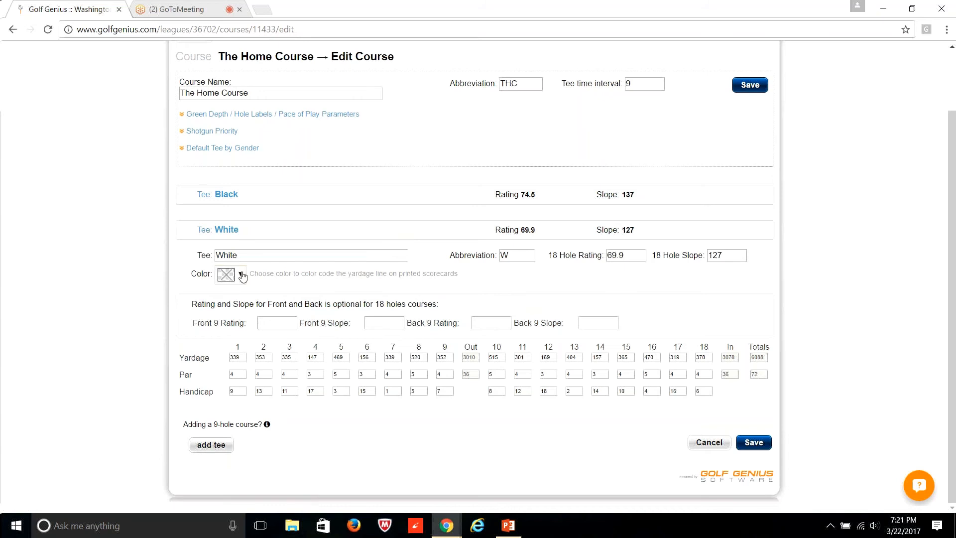
Set the Black tee's scorecard color to black, save The Home Course and dismiss the confirmation.
{"action": "left_click", "coordinate": [260, 194]}
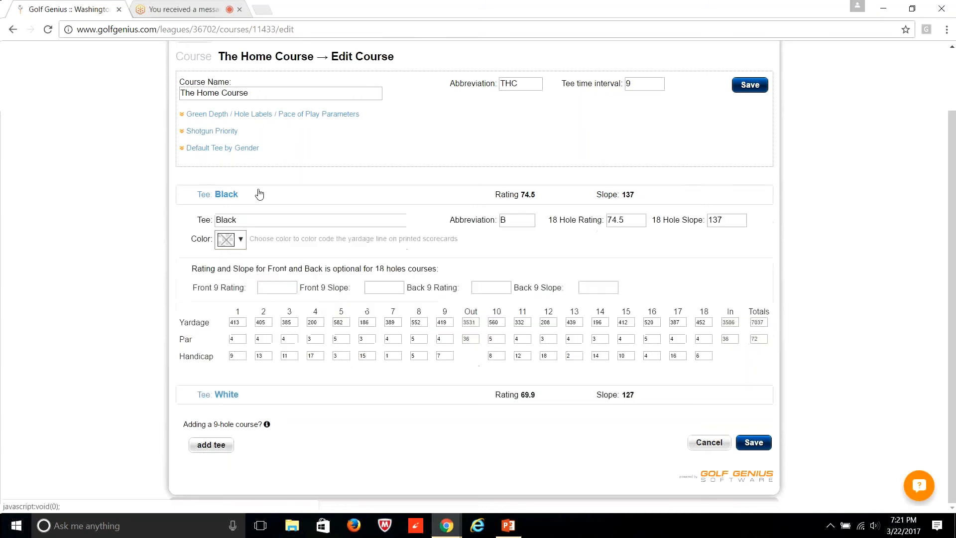
{"action": "left_click", "coordinate": [240, 240]}
{"action": "left_click", "coordinate": [240, 262]}
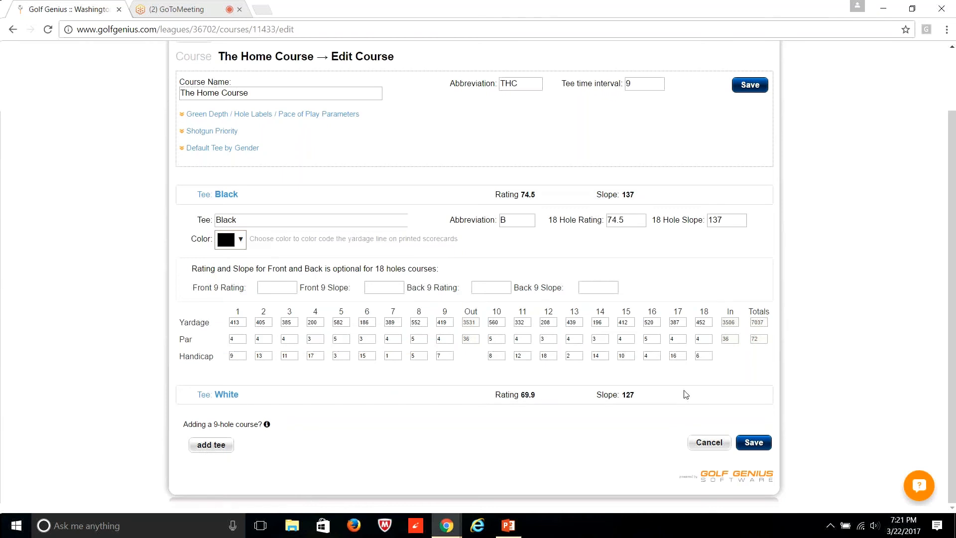
{"action": "left_click", "coordinate": [751, 440]}
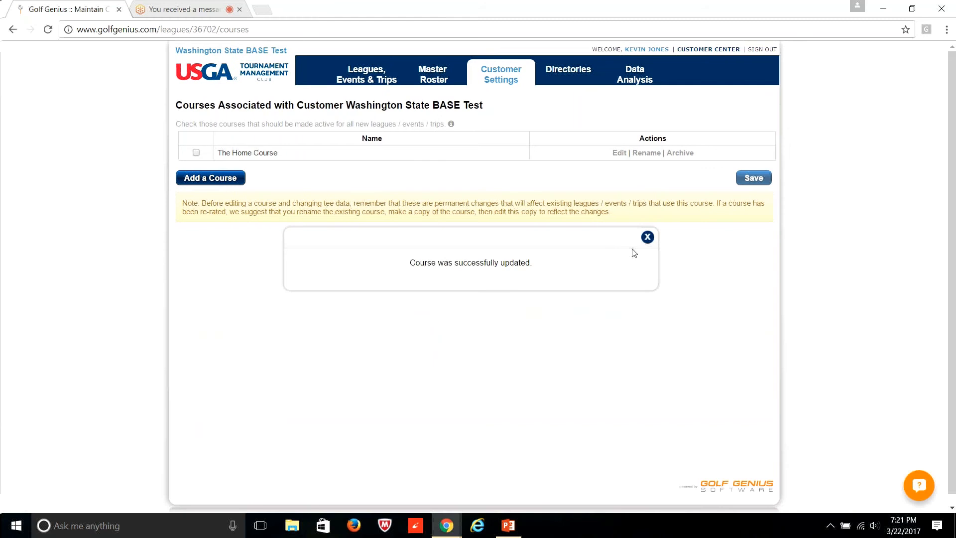
{"action": "left_click", "coordinate": [647, 237]}
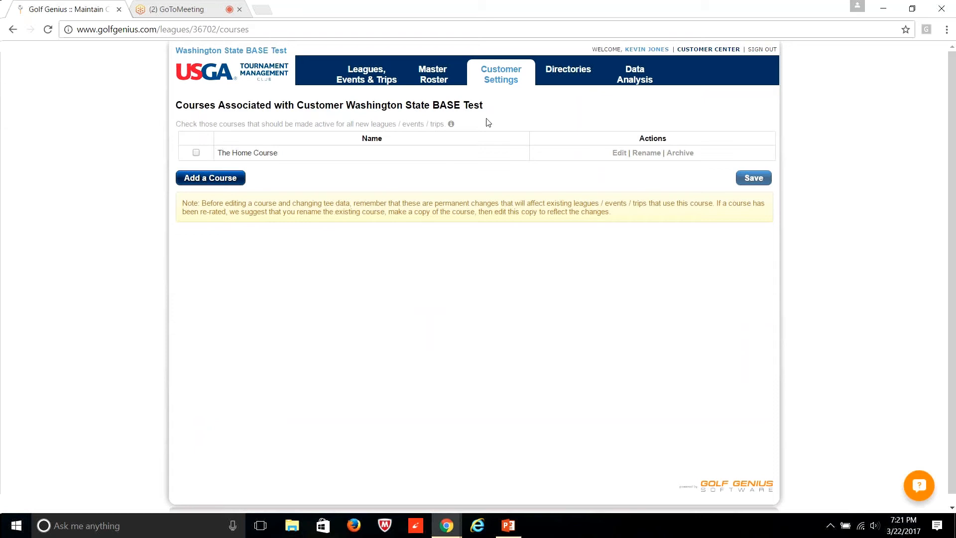
Look over the customer settings options and return to the customer center home page.
{"action": "mouse_move", "coordinate": [503, 75]}
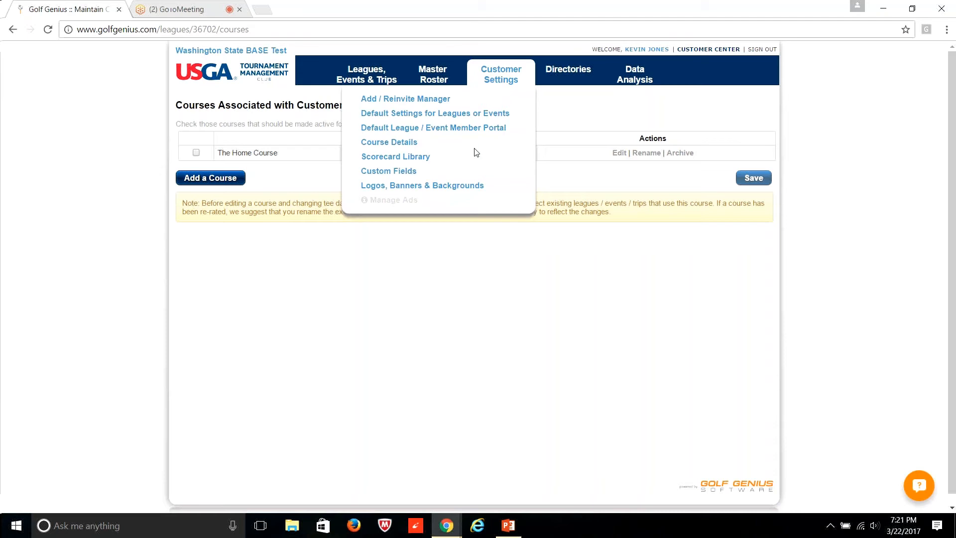
{"action": "mouse_move", "coordinate": [633, 69]}
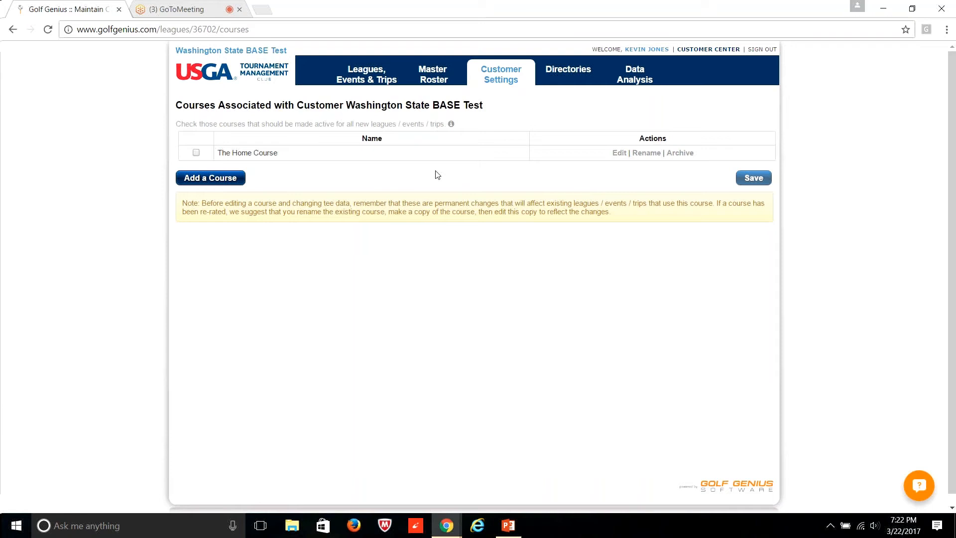
{"action": "left_click", "coordinate": [643, 70]}
{"action": "left_click", "coordinate": [696, 49]}
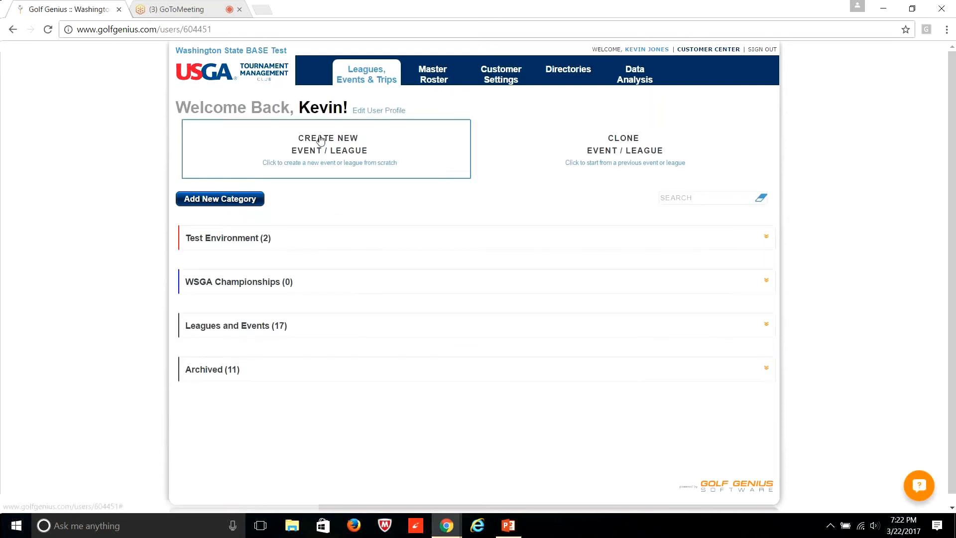
Create a new event named Webinar 3/22 with the Event product type.
{"action": "left_click", "coordinate": [321, 140]}
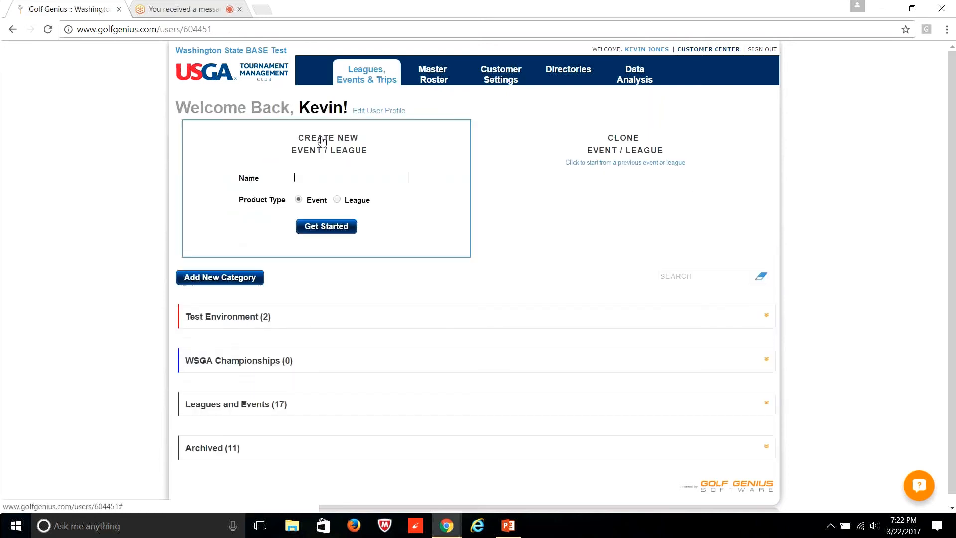
{"action": "type", "text": "Webinar 3/22"}
{"action": "left_click", "coordinate": [323, 234]}
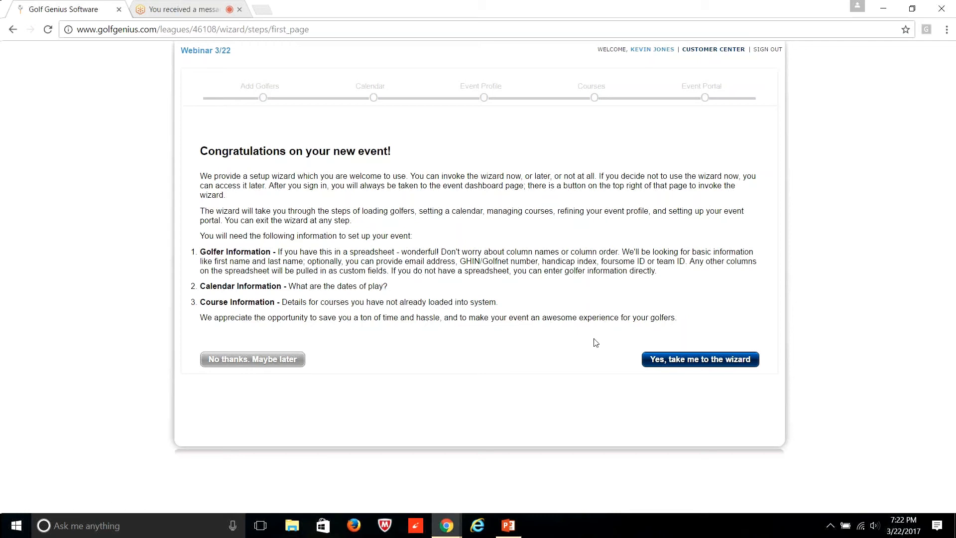
Start the event setup wizard and upload WSGA Webinar Player Roster.xlsx as the golfer spreadsheet.
{"action": "left_click", "coordinate": [687, 367]}
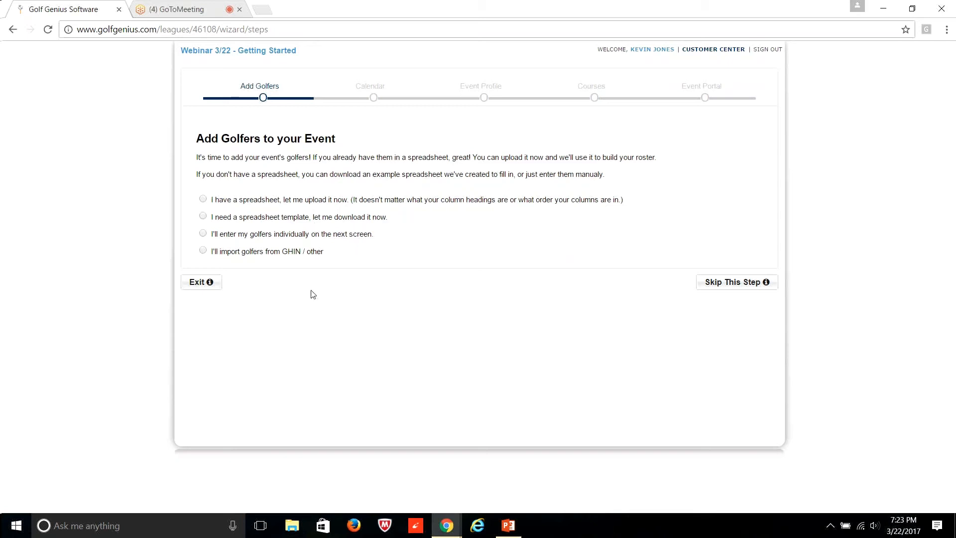
{"action": "left_click", "coordinate": [203, 201]}
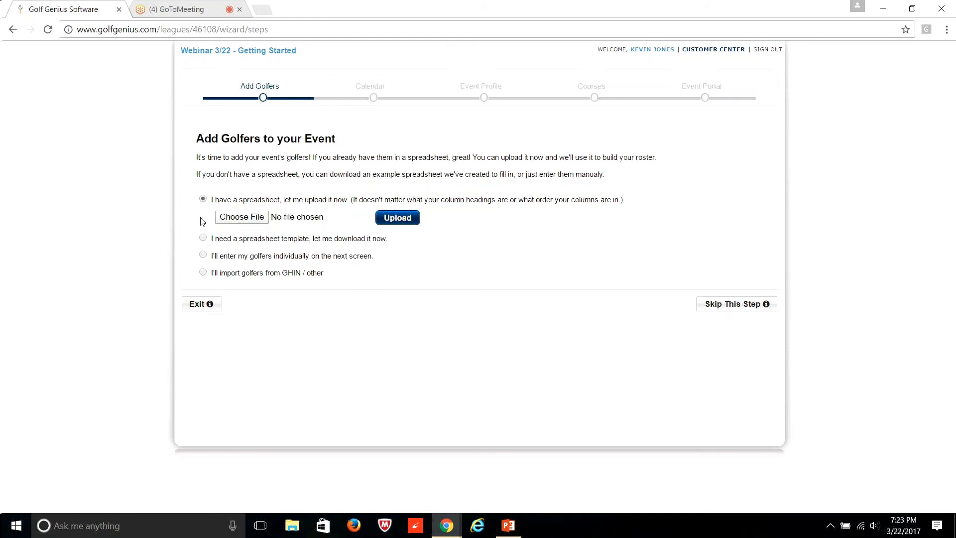
{"action": "left_click", "coordinate": [243, 218]}
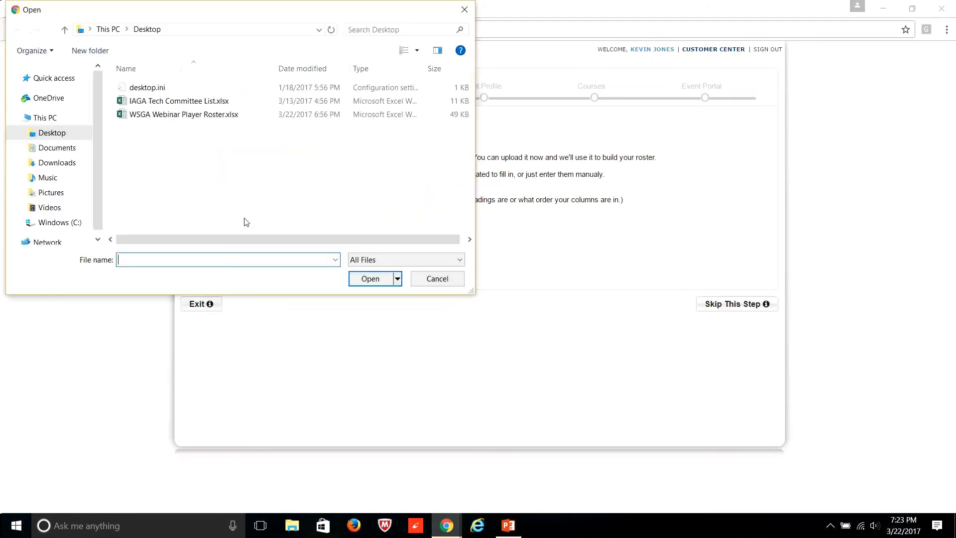
{"action": "double_click", "coordinate": [155, 117]}
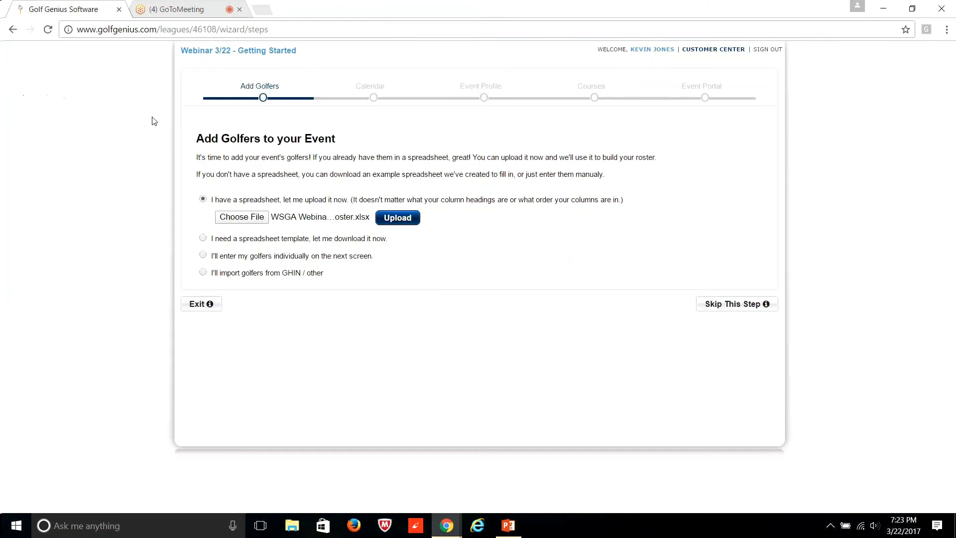
{"action": "left_click", "coordinate": [398, 222]}
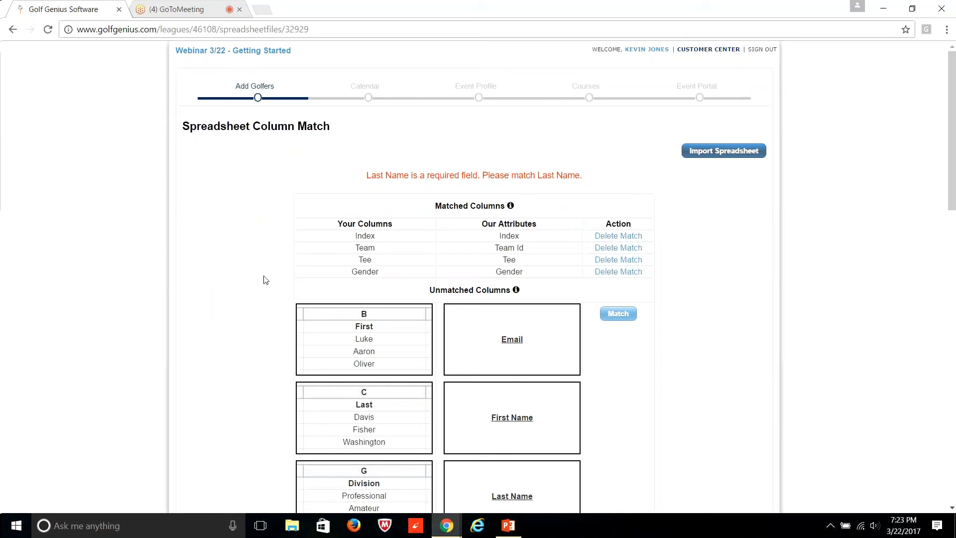
Match the spreadsheet's First column to First Name and its Last column to Last Name.
{"action": "scroll", "coordinate": [251, 274], "scroll_direction": "down", "scroll_amount": 3}
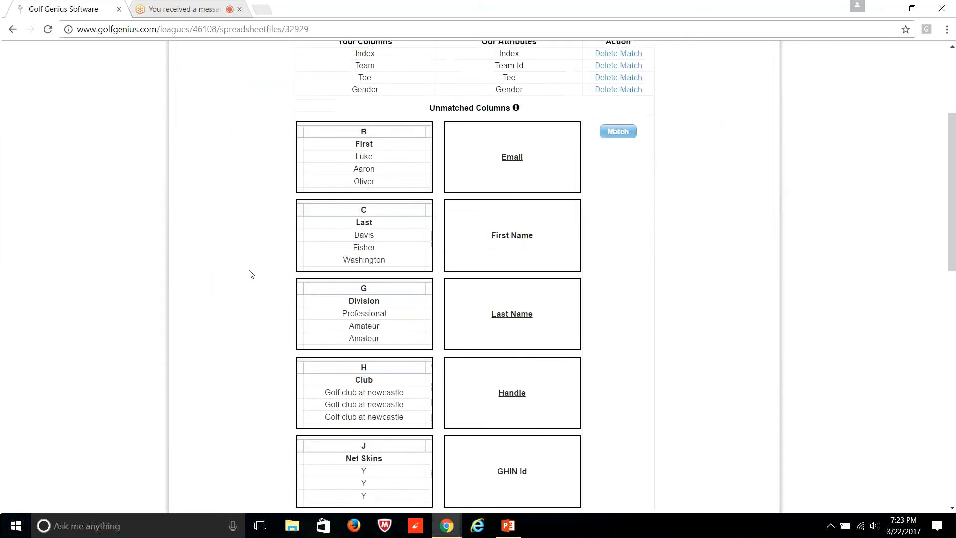
{"action": "scroll", "coordinate": [251, 274], "scroll_direction": "up", "scroll_amount": 4}
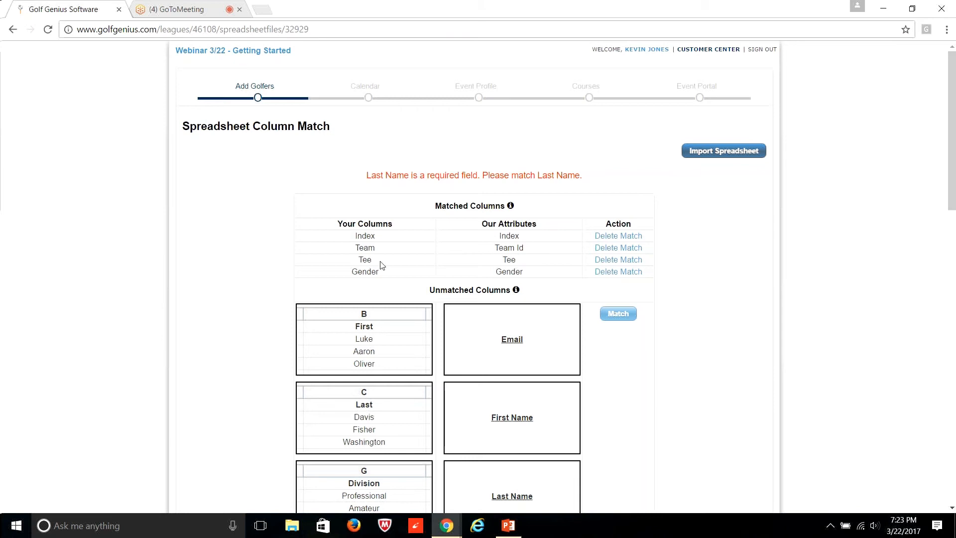
{"action": "scroll", "coordinate": [289, 230], "scroll_direction": "down", "scroll_amount": 3}
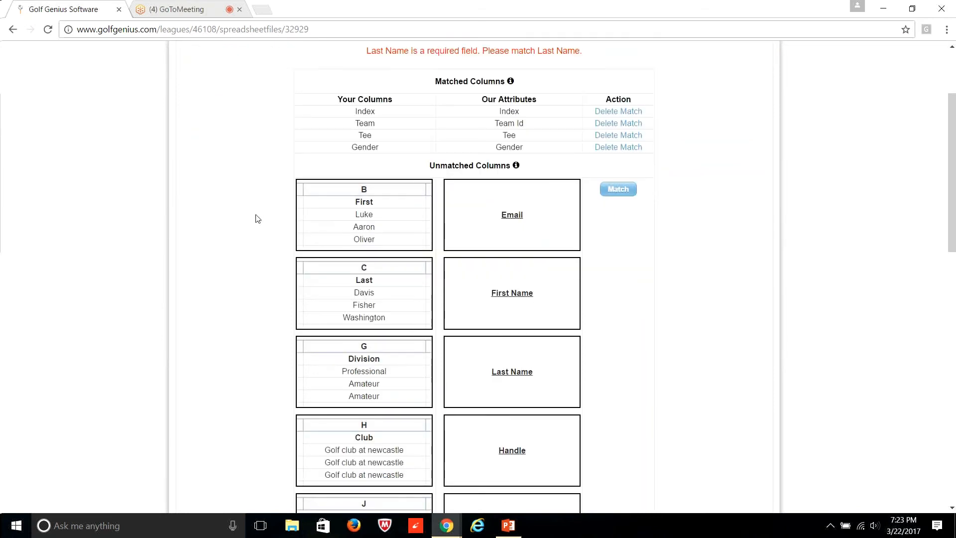
{"action": "scroll", "coordinate": [258, 218], "scroll_direction": "down", "scroll_amount": 1}
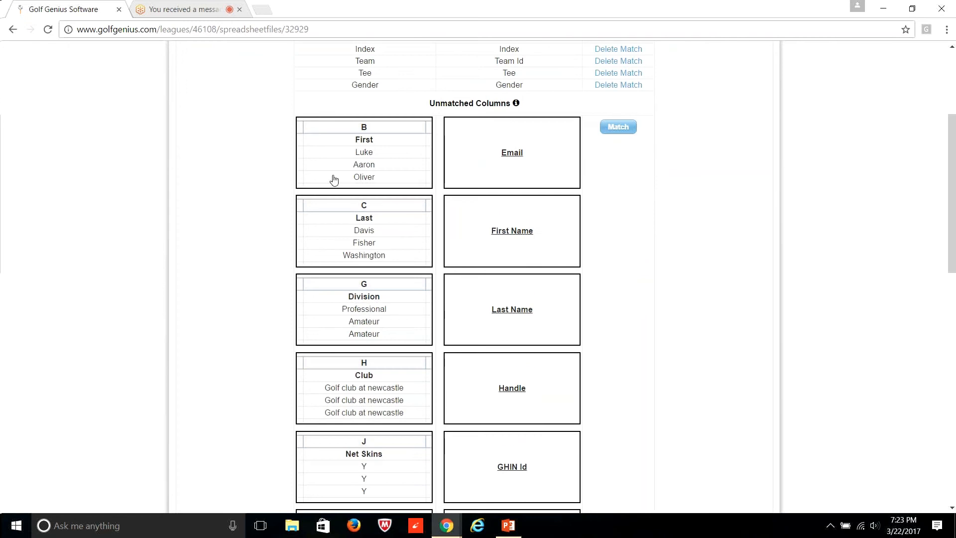
{"action": "left_click", "coordinate": [352, 150]}
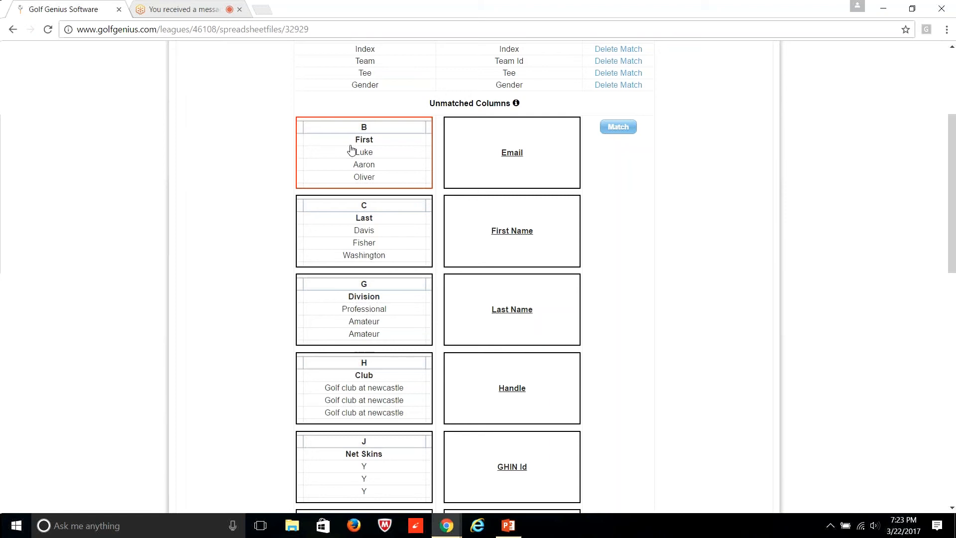
{"action": "left_click", "coordinate": [491, 225]}
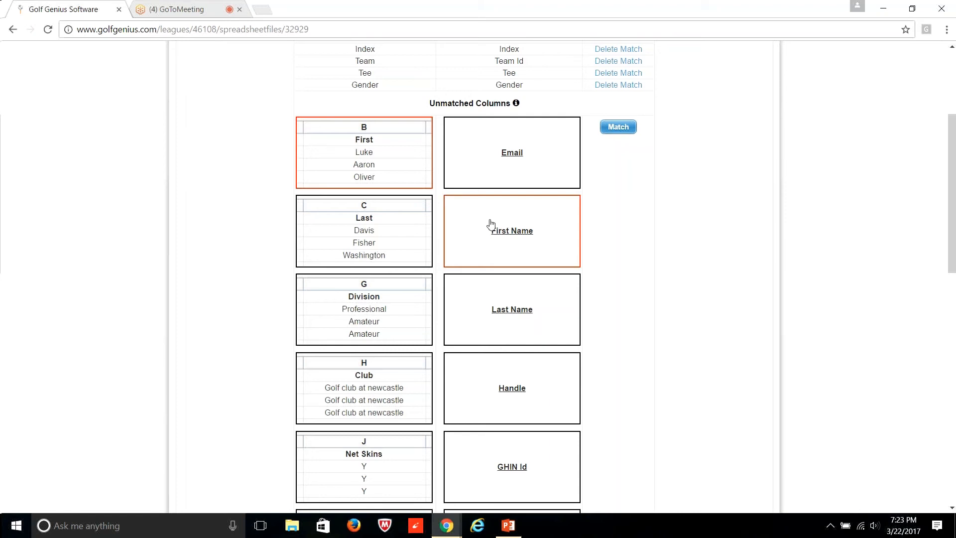
{"action": "left_click", "coordinate": [612, 130]}
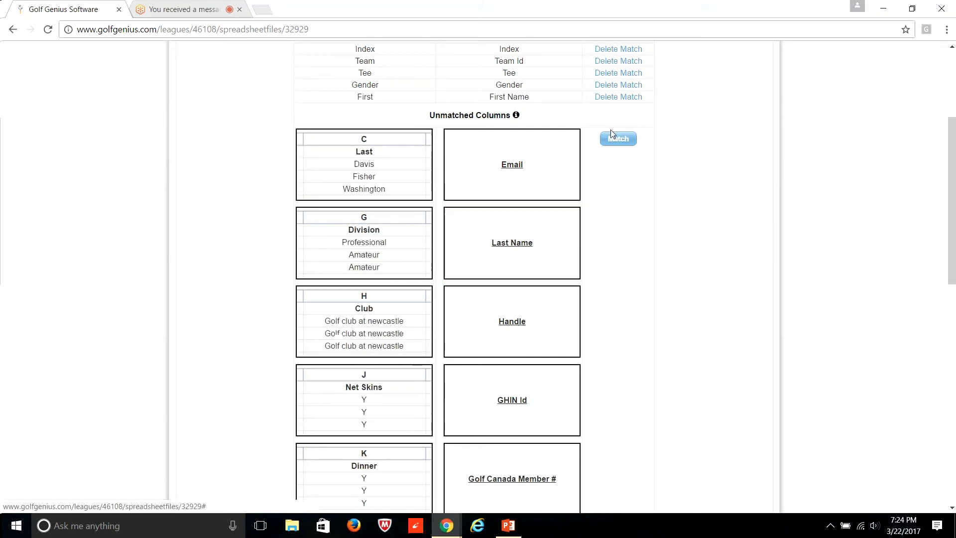
{"action": "left_click", "coordinate": [337, 144]}
{"action": "left_click", "coordinate": [470, 216]}
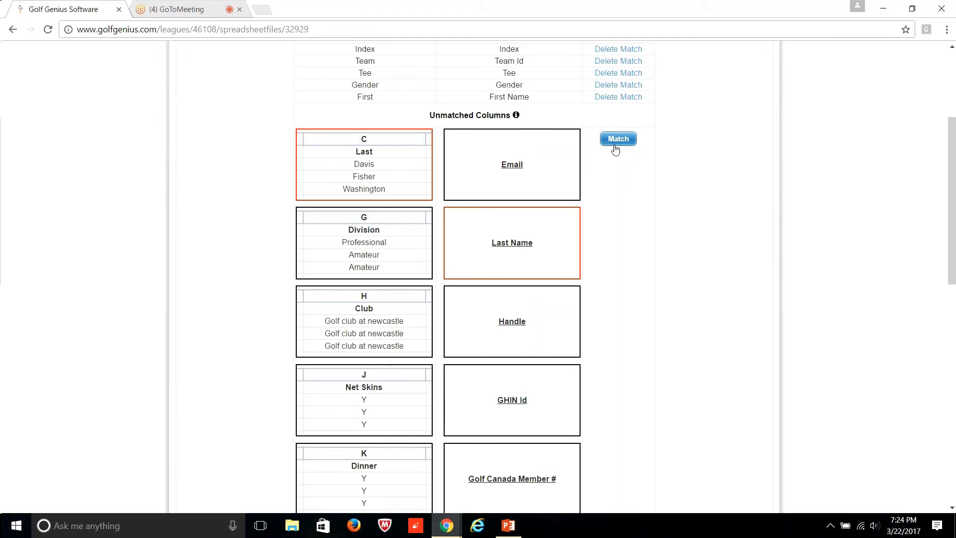
{"action": "left_click", "coordinate": [616, 144]}
Match the spreadsheet's Division column to the Pro or Amateur attribute.
{"action": "left_click", "coordinate": [346, 152]}
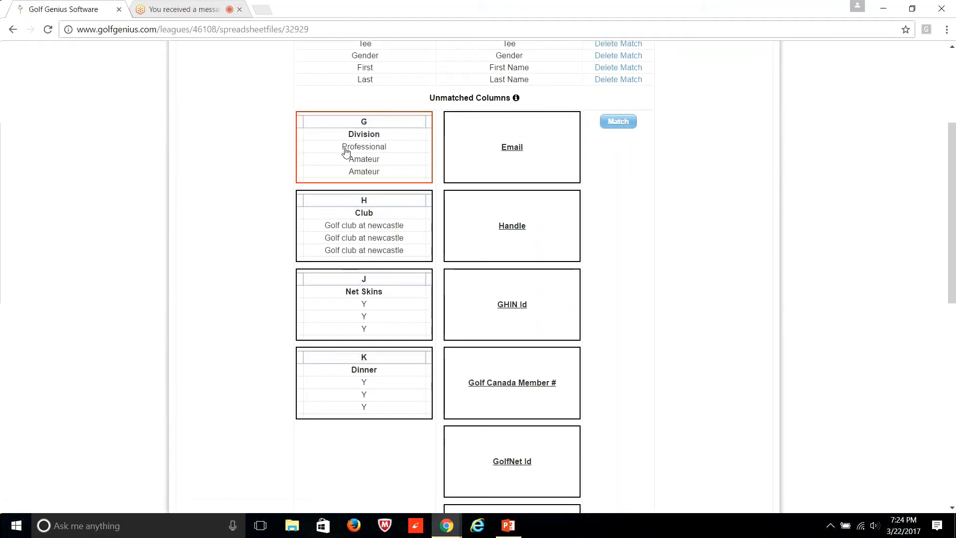
{"action": "scroll", "coordinate": [642, 224], "scroll_direction": "down", "scroll_amount": 1}
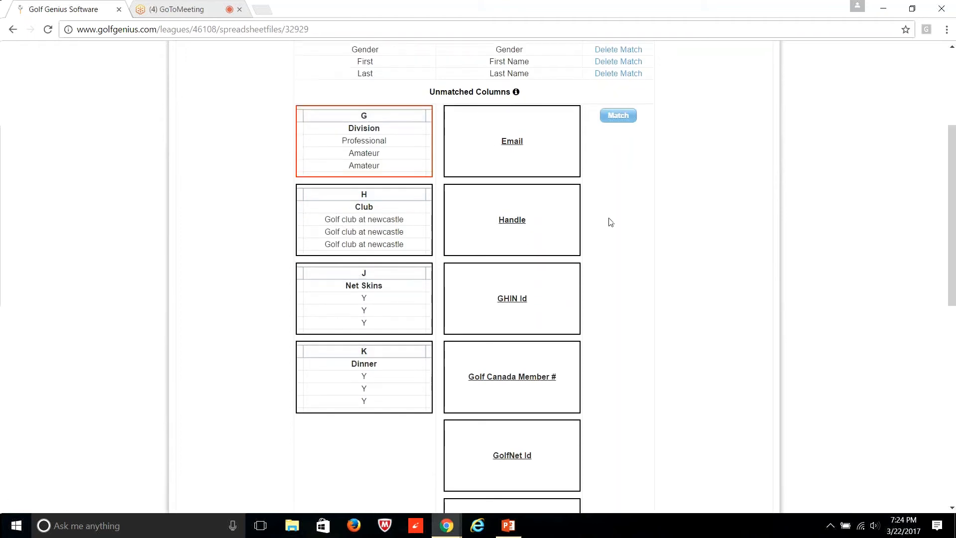
{"action": "scroll", "coordinate": [611, 222], "scroll_direction": "down", "scroll_amount": 7}
{"action": "scroll", "coordinate": [610, 222], "scroll_direction": "down", "scroll_amount": 1}
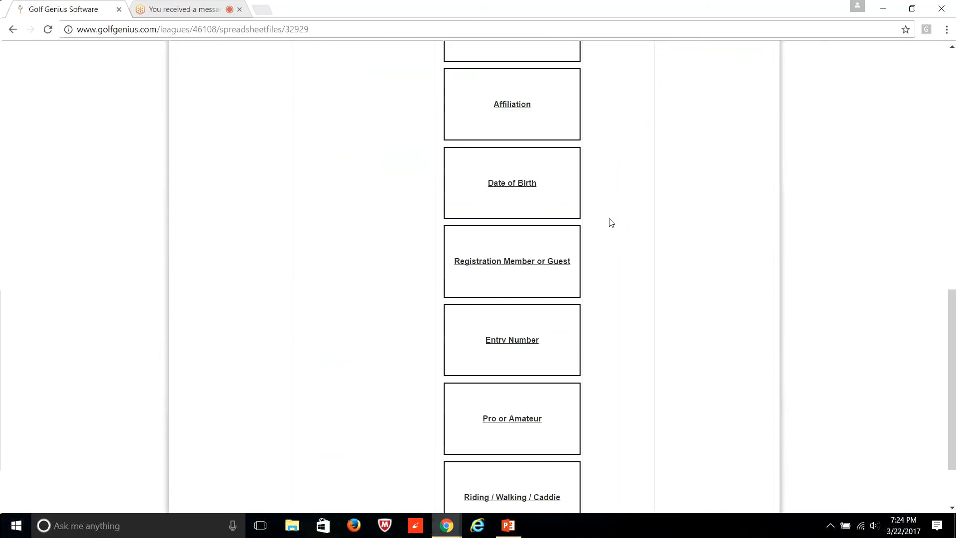
{"action": "scroll", "coordinate": [612, 222], "scroll_direction": "down", "scroll_amount": 2}
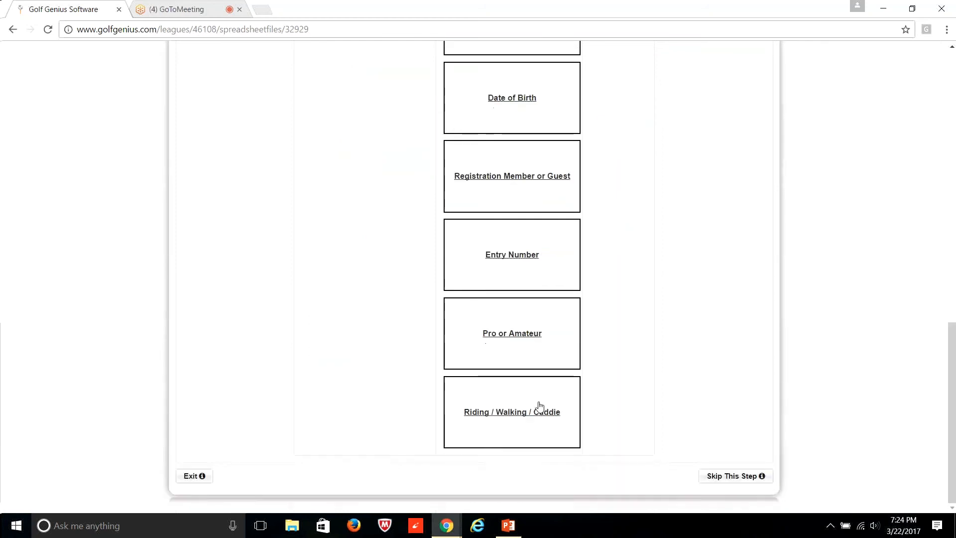
{"action": "left_click", "coordinate": [493, 332]}
{"action": "scroll", "coordinate": [650, 306], "scroll_direction": "up", "scroll_amount": 1}
{"action": "scroll", "coordinate": [650, 306], "scroll_direction": "up", "scroll_amount": 15}
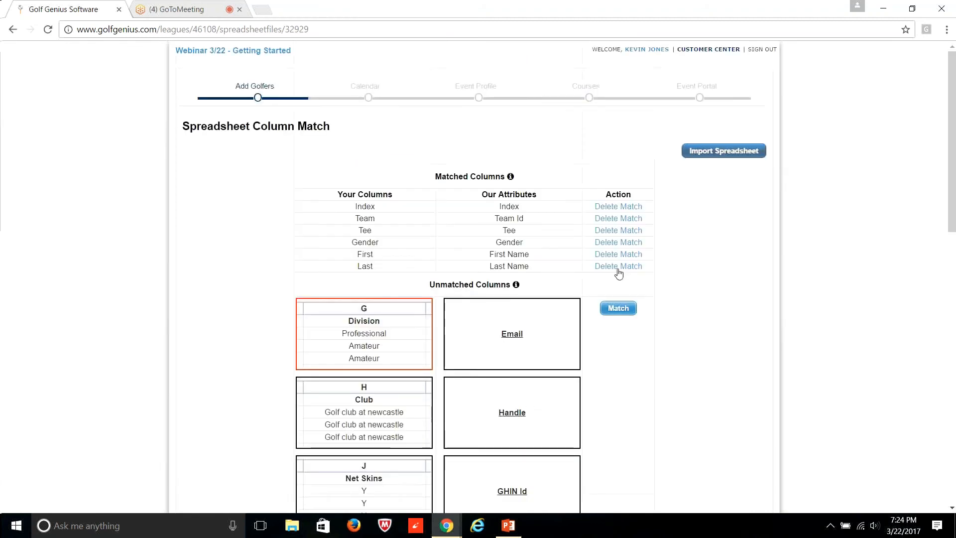
{"action": "left_click", "coordinate": [618, 308]}
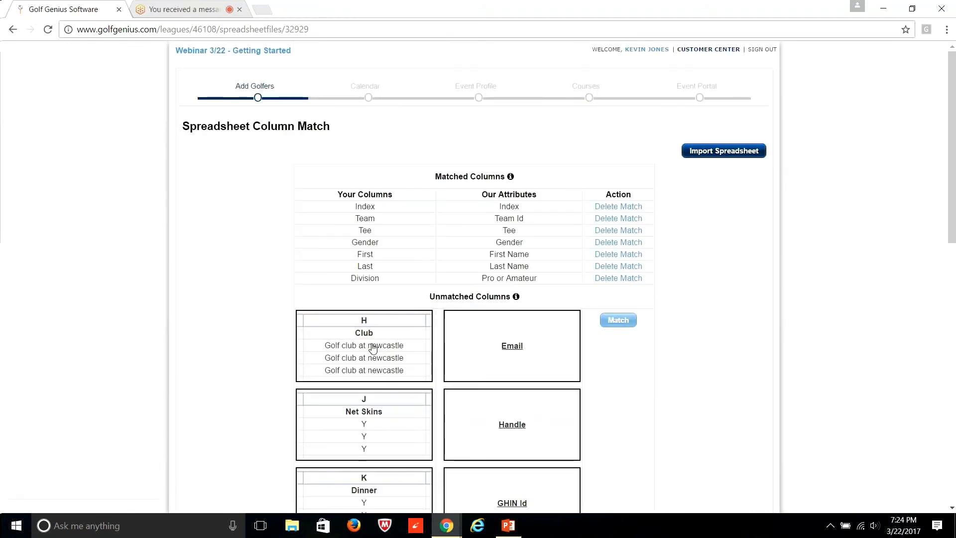
Match the spreadsheet's Club column to the Affiliation attribute.
{"action": "scroll", "coordinate": [668, 324], "scroll_direction": "down", "scroll_amount": 1}
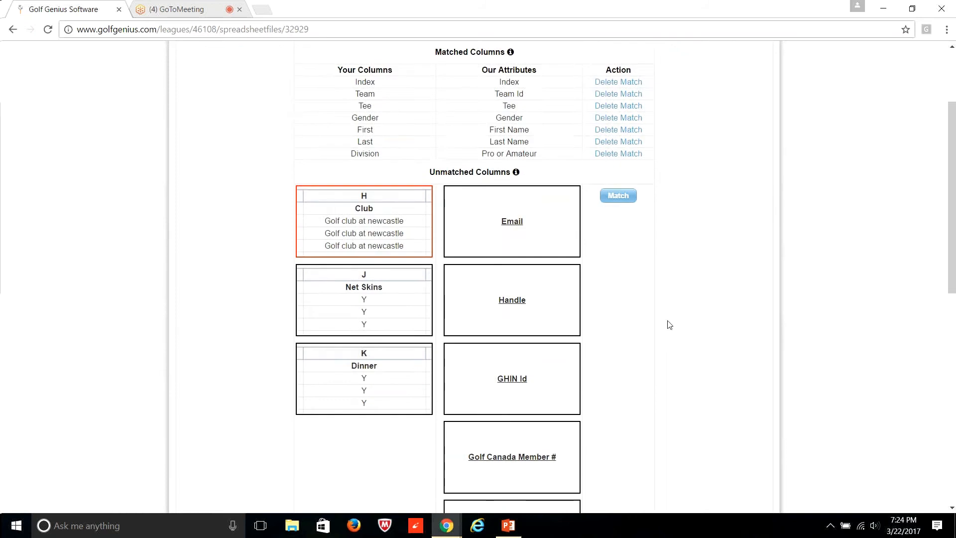
{"action": "scroll", "coordinate": [669, 324], "scroll_direction": "down", "scroll_amount": 3}
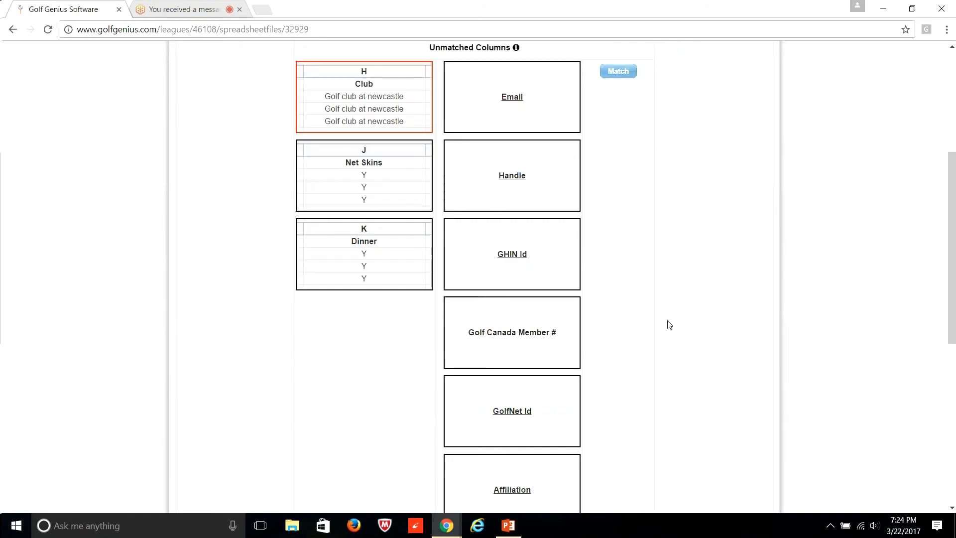
{"action": "scroll", "coordinate": [668, 325], "scroll_direction": "down", "scroll_amount": 1}
{"action": "left_click", "coordinate": [572, 439]}
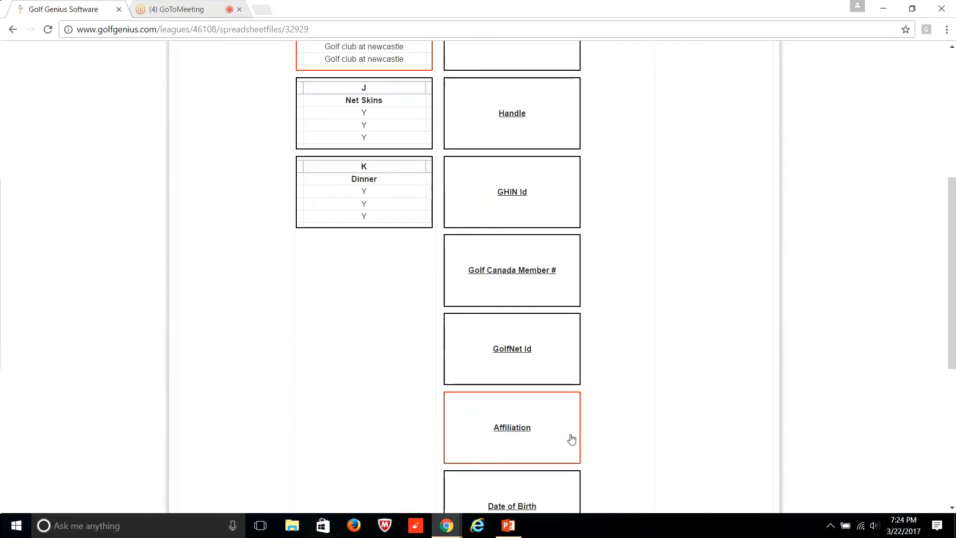
{"action": "scroll", "coordinate": [588, 388], "scroll_direction": "up", "scroll_amount": 4}
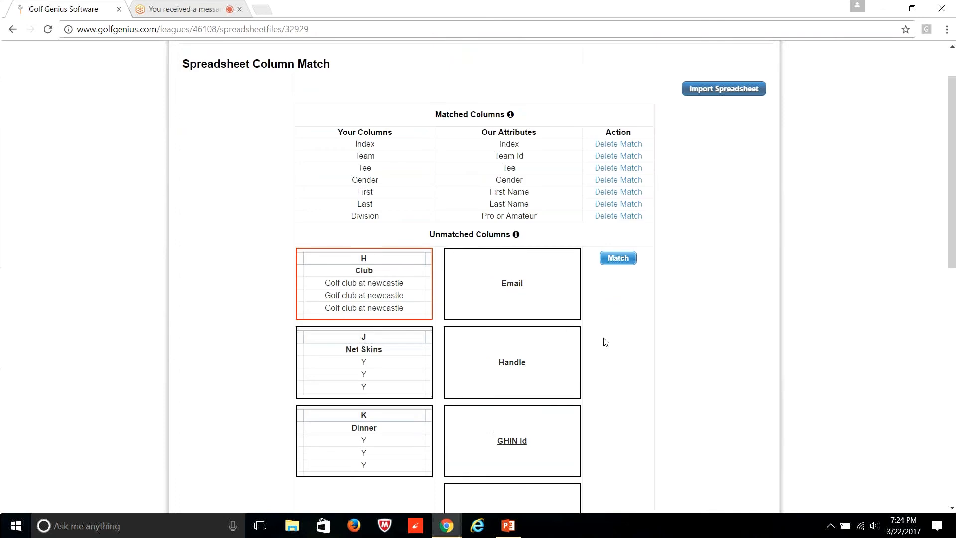
{"action": "left_click", "coordinate": [614, 264]}
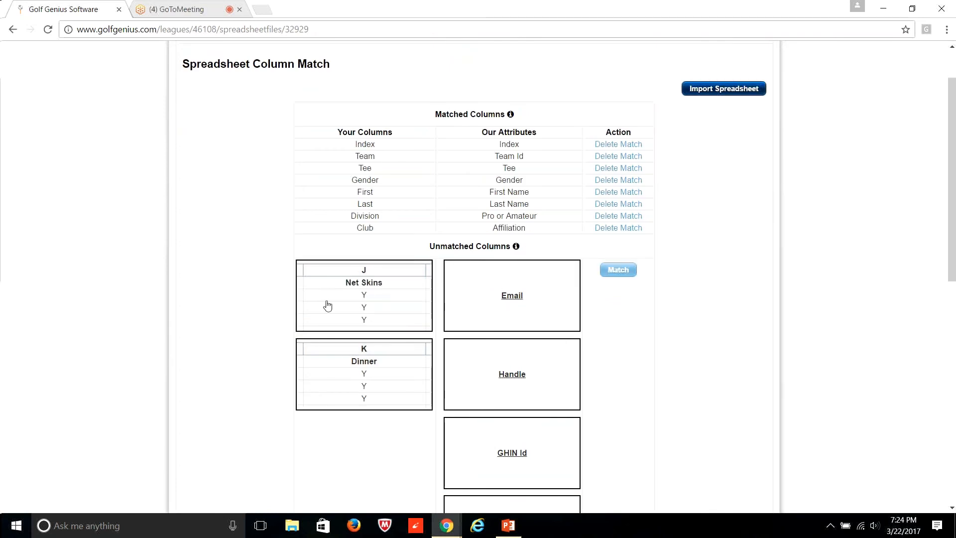
Check the remaining attributes, leave Net Skins and Dinner unmatched, and import the spreadsheet.
{"action": "scroll", "coordinate": [662, 374], "scroll_direction": "down", "scroll_amount": 5}
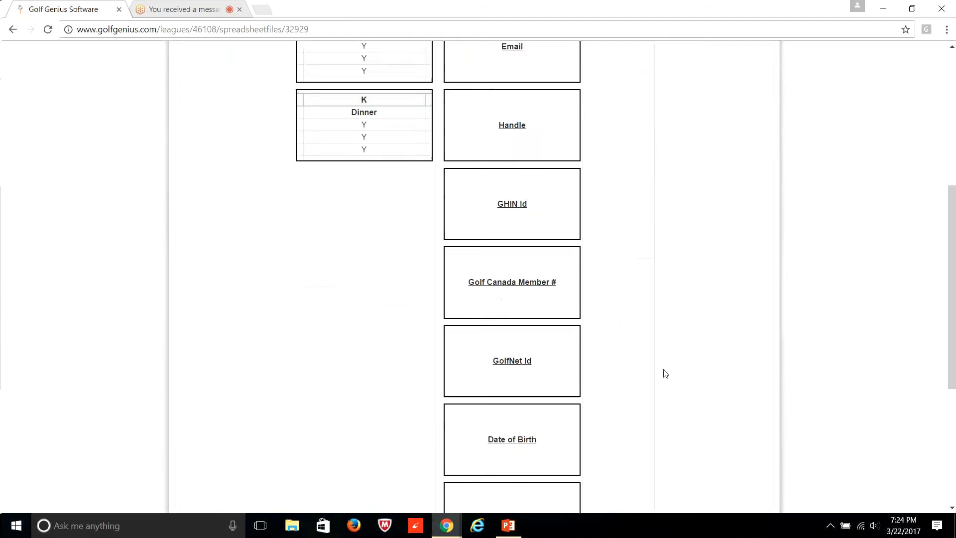
{"action": "scroll", "coordinate": [666, 373], "scroll_direction": "down", "scroll_amount": 5}
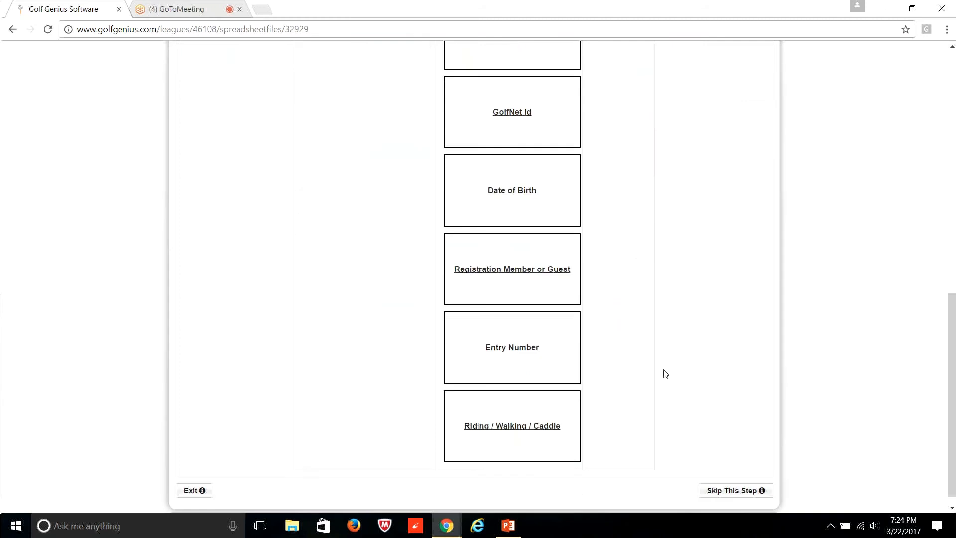
{"action": "scroll", "coordinate": [666, 374], "scroll_direction": "up", "scroll_amount": 10}
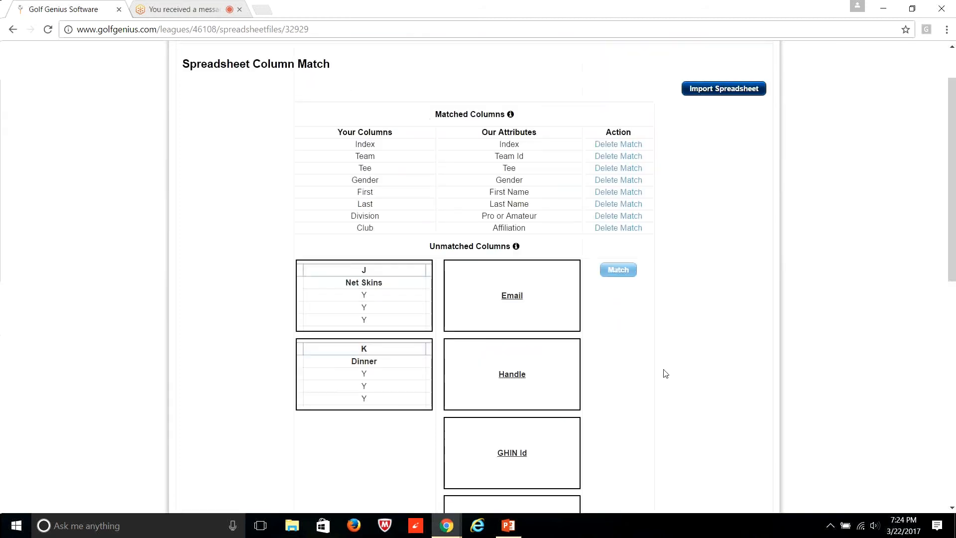
{"action": "scroll", "coordinate": [665, 374], "scroll_direction": "up", "scroll_amount": 1}
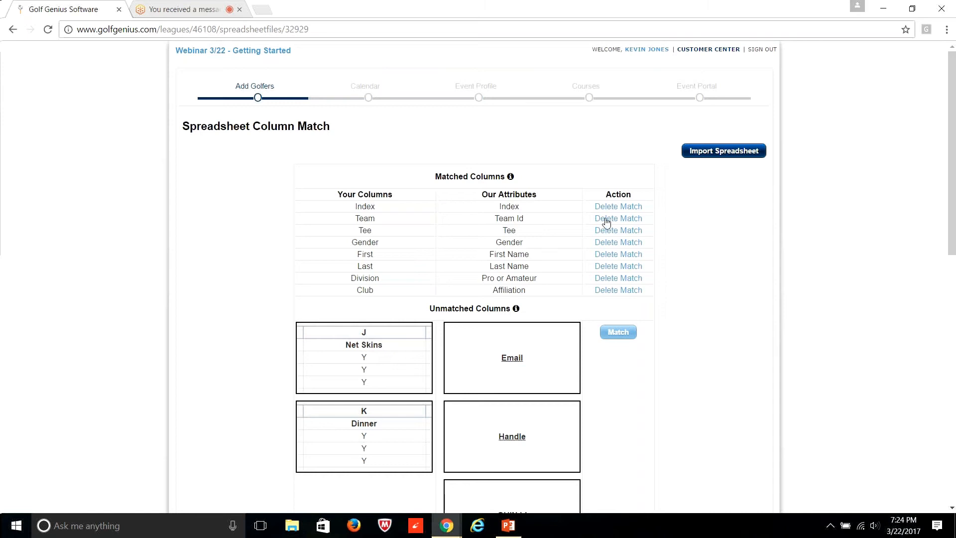
{"action": "left_click", "coordinate": [719, 156]}
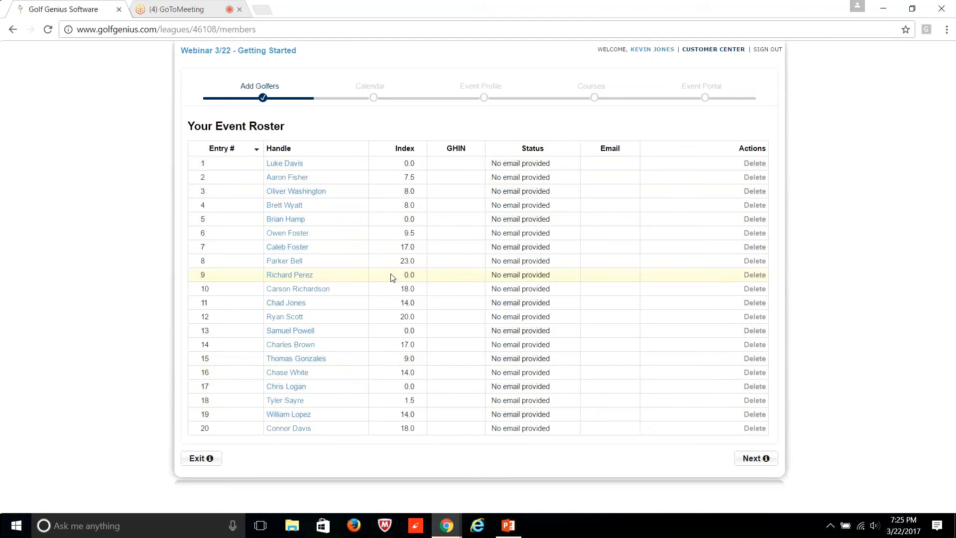
Continue from the event roster to the calendar and add two rounds on March 25, 2017.
{"action": "left_click", "coordinate": [755, 462]}
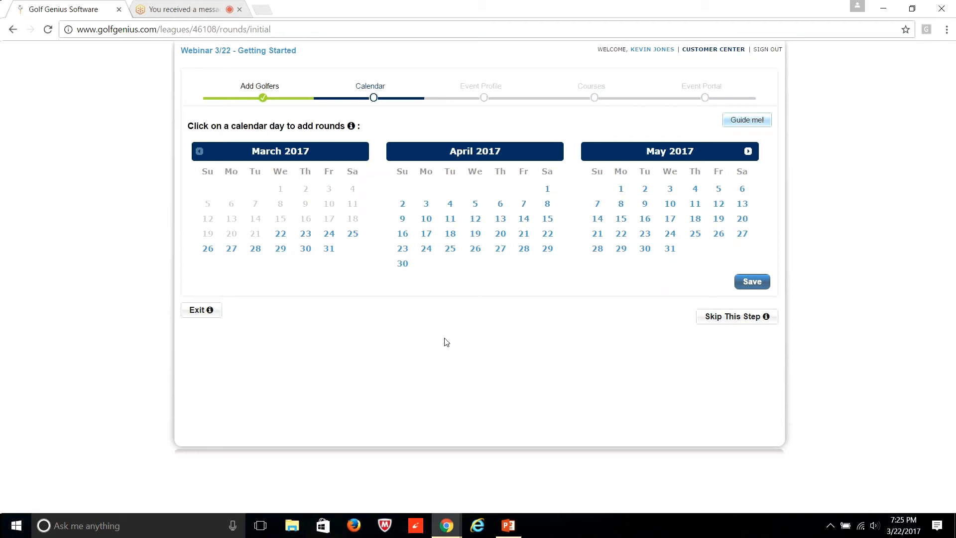
{"action": "left_click", "coordinate": [353, 235]}
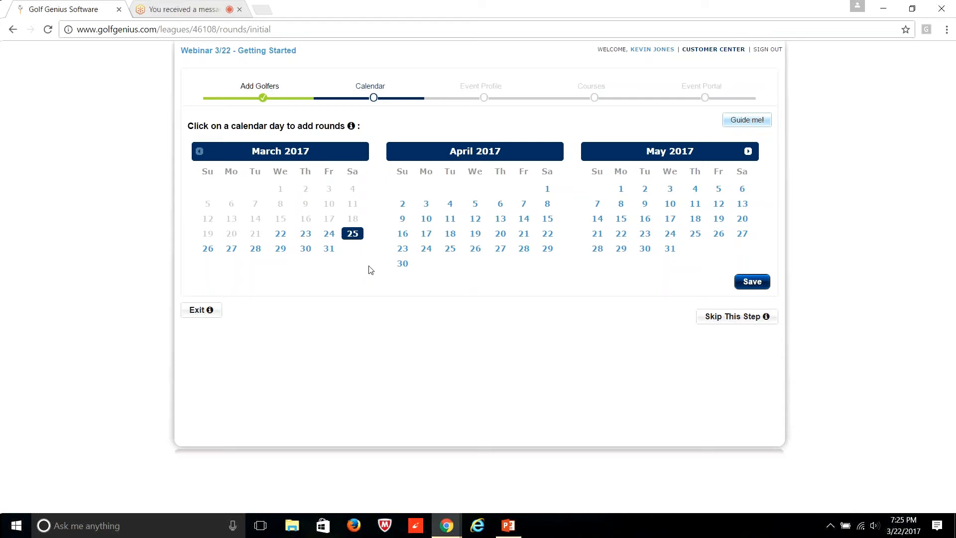
{"action": "left_click", "coordinate": [352, 235]}
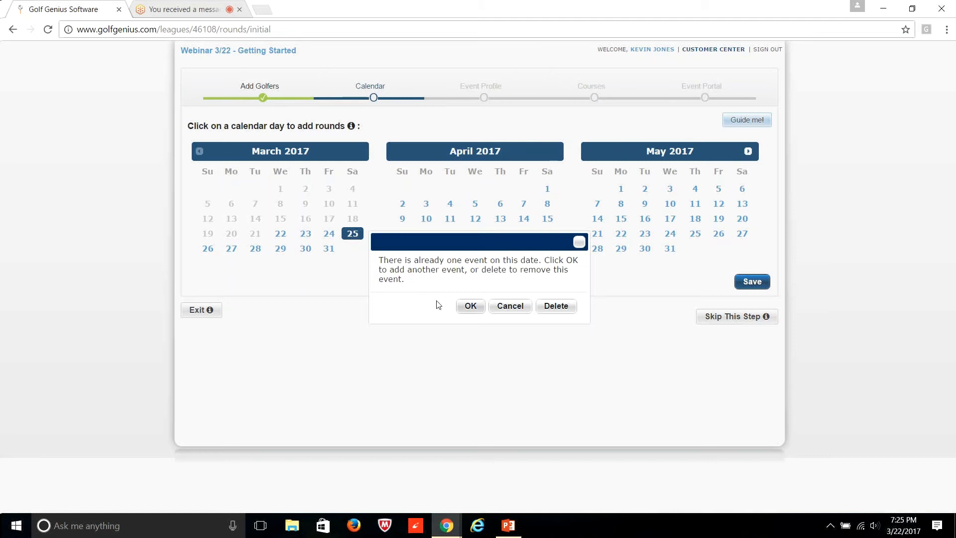
{"action": "left_click", "coordinate": [469, 308]}
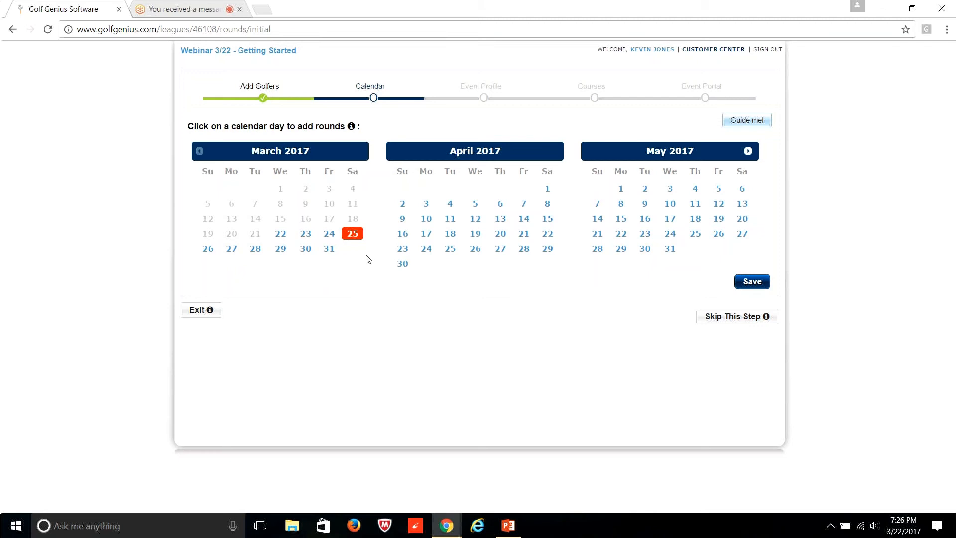
Add a round on March 26, 2017 and delete it again.
{"action": "left_click", "coordinate": [209, 251]}
{"action": "left_click", "coordinate": [205, 251]}
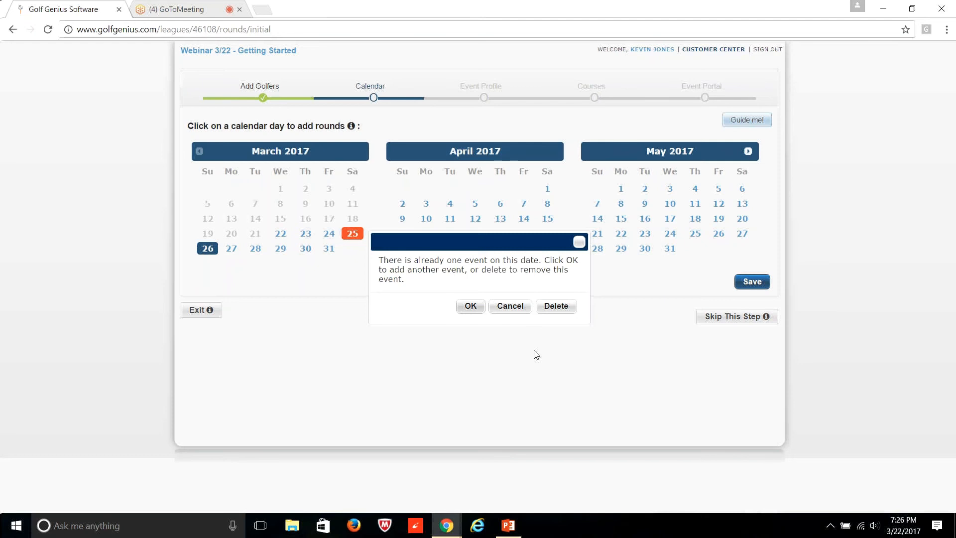
{"action": "left_click", "coordinate": [546, 309]}
Replace the two rounds on March 25, 2017 with a single round and save the calendar.
{"action": "left_click", "coordinate": [354, 234]}
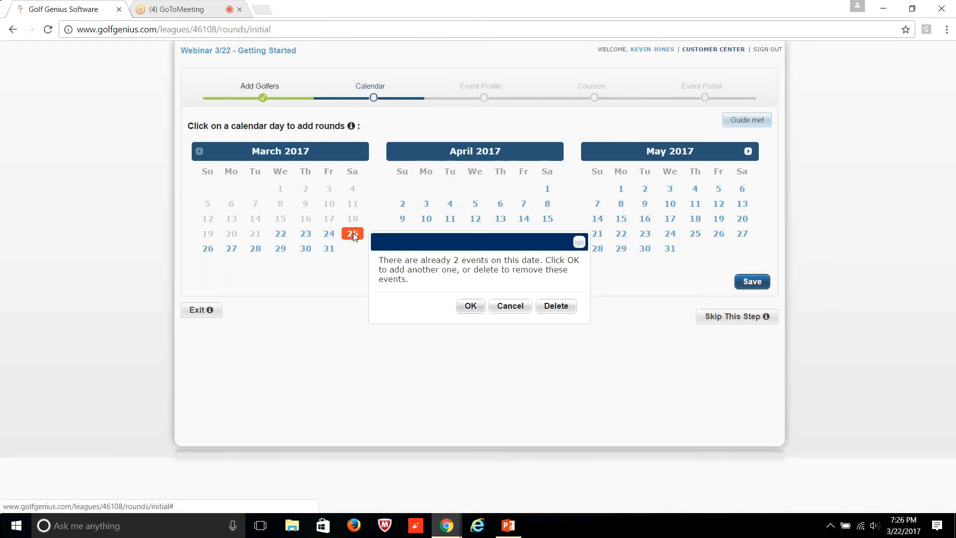
{"action": "left_click", "coordinate": [551, 306]}
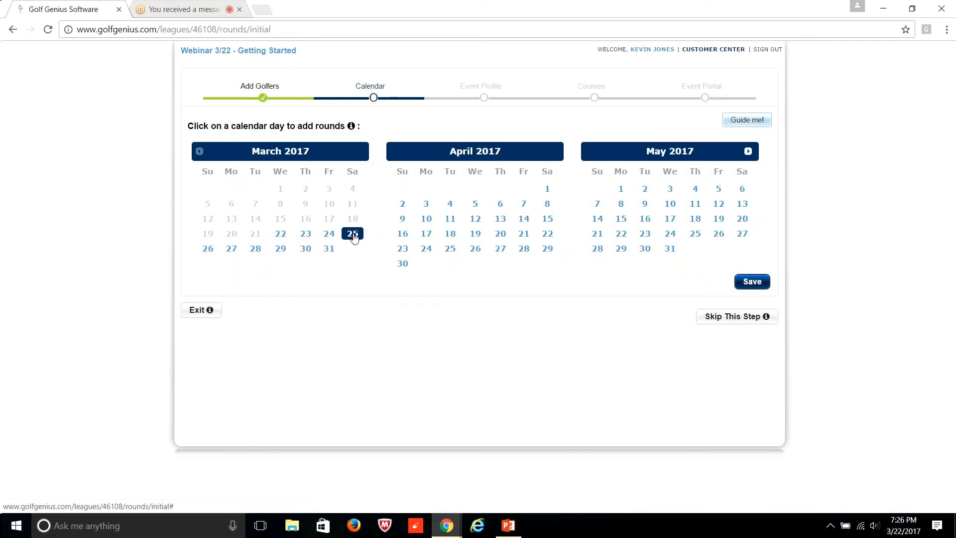
{"action": "left_click", "coordinate": [751, 283]}
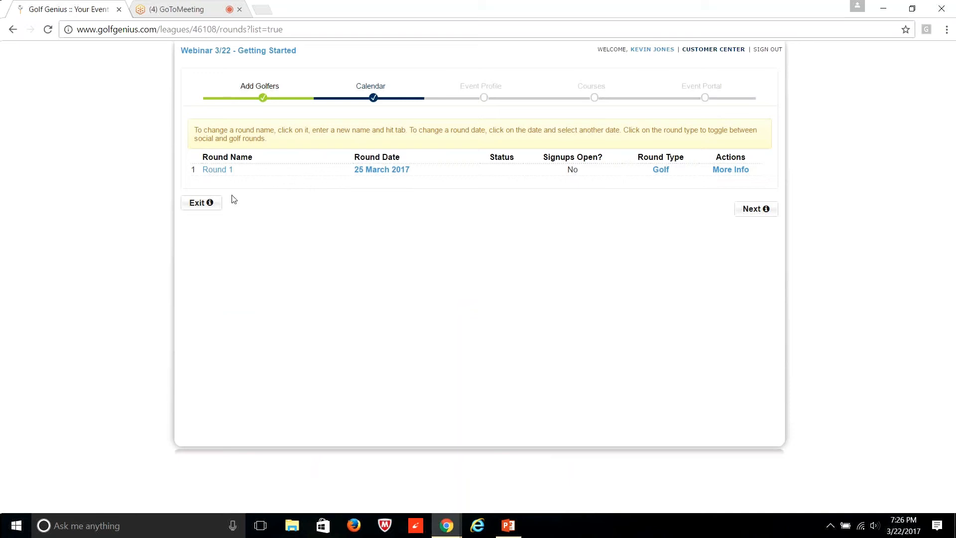
Open Round 1's name and date for editing without changing them, and toggle its round type away from Golf and back.
{"action": "left_click", "coordinate": [218, 171]}
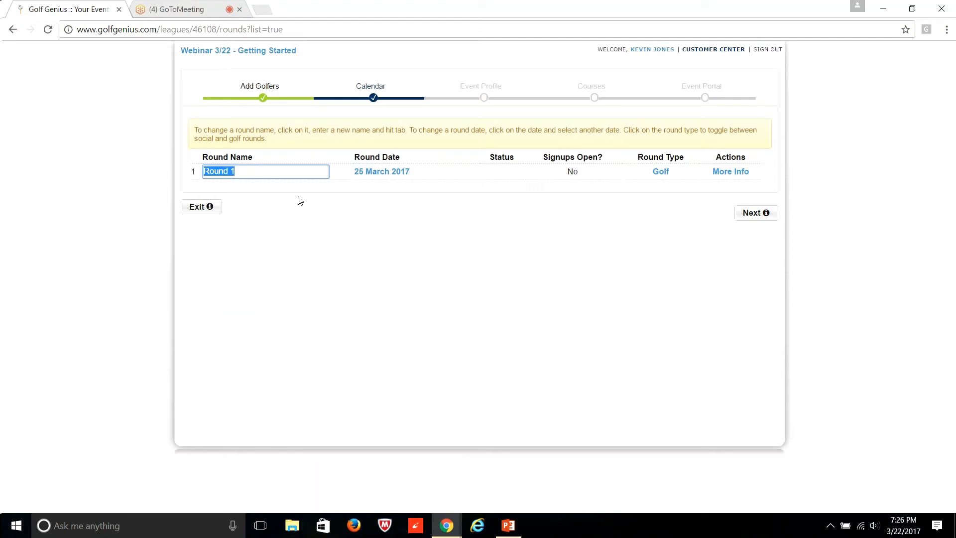
{"action": "left_click", "coordinate": [387, 175]}
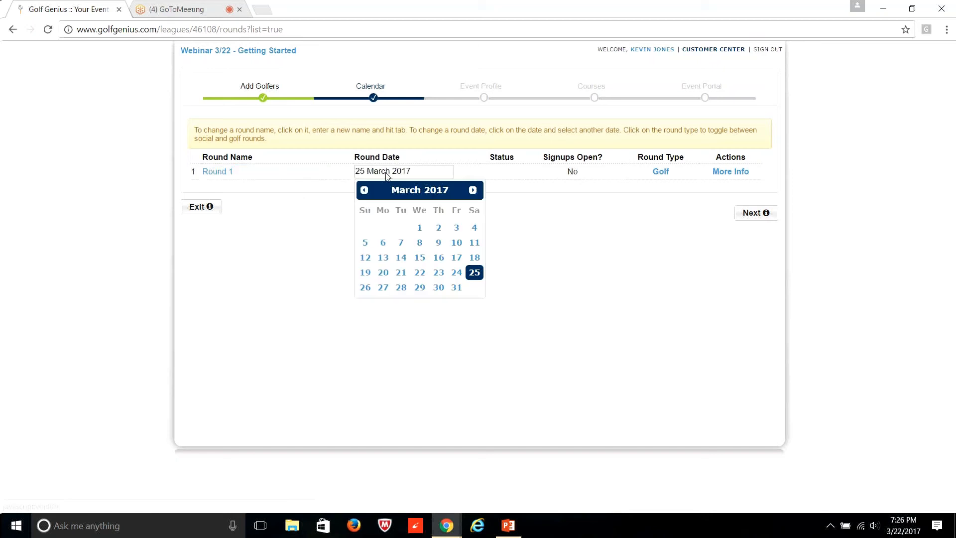
{"action": "left_click", "coordinate": [333, 226]}
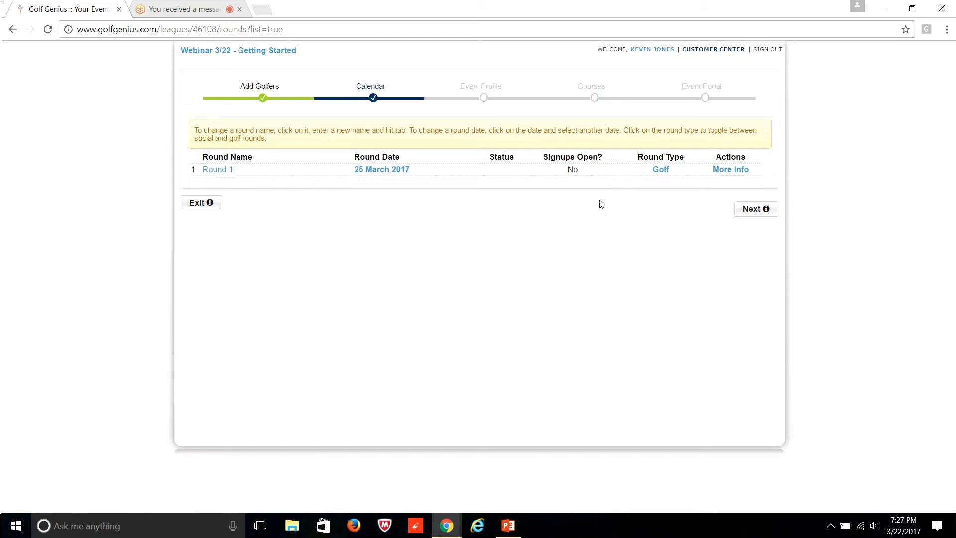
{"action": "left_click", "coordinate": [660, 171]}
{"action": "left_click", "coordinate": [652, 171]}
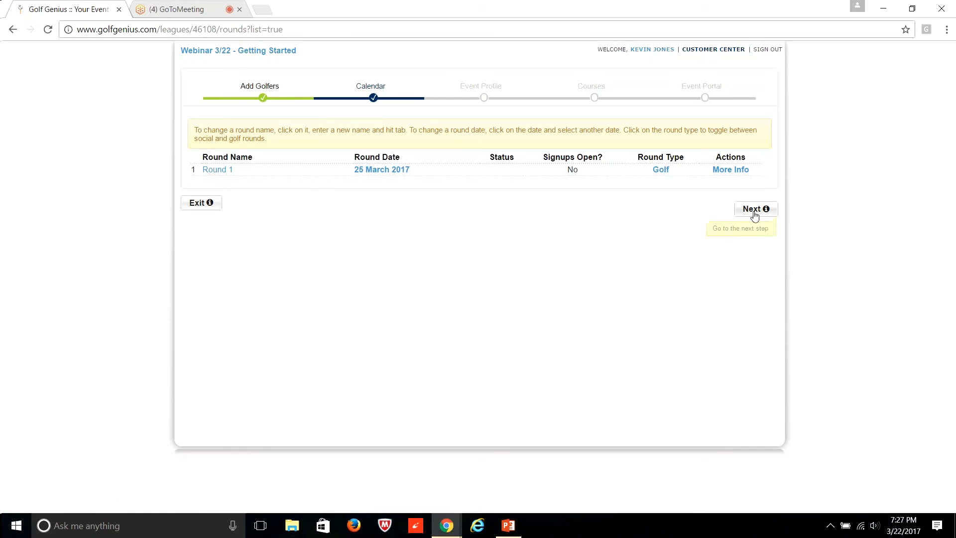
Continue from the calendar to the event profile and review its general settings.
{"action": "left_click", "coordinate": [755, 210]}
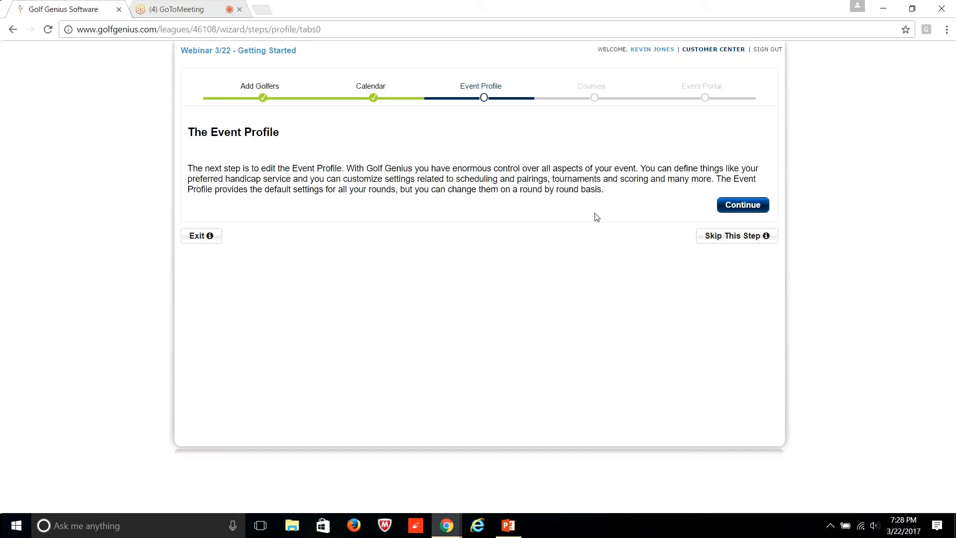
{"action": "left_click", "coordinate": [750, 206]}
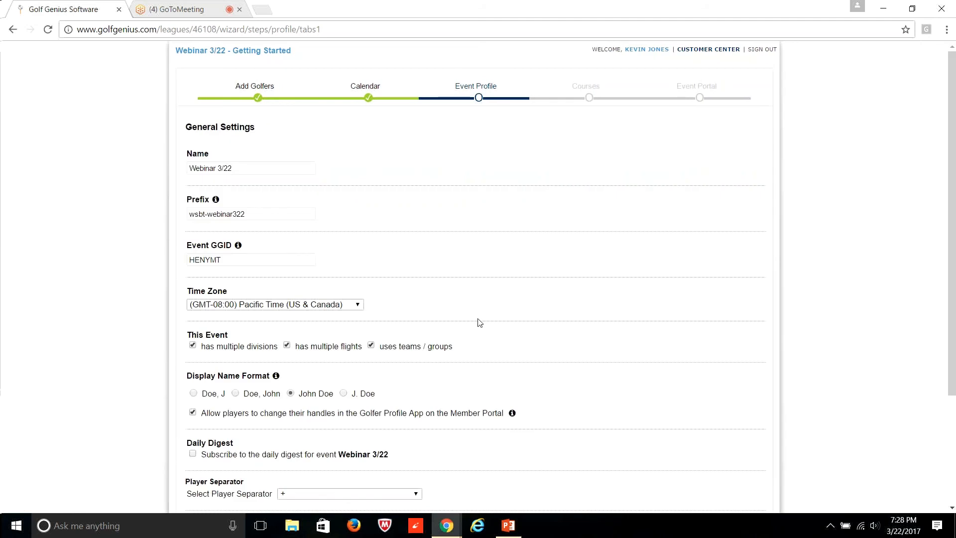
{"action": "scroll", "coordinate": [489, 179], "scroll_direction": "down", "scroll_amount": 1}
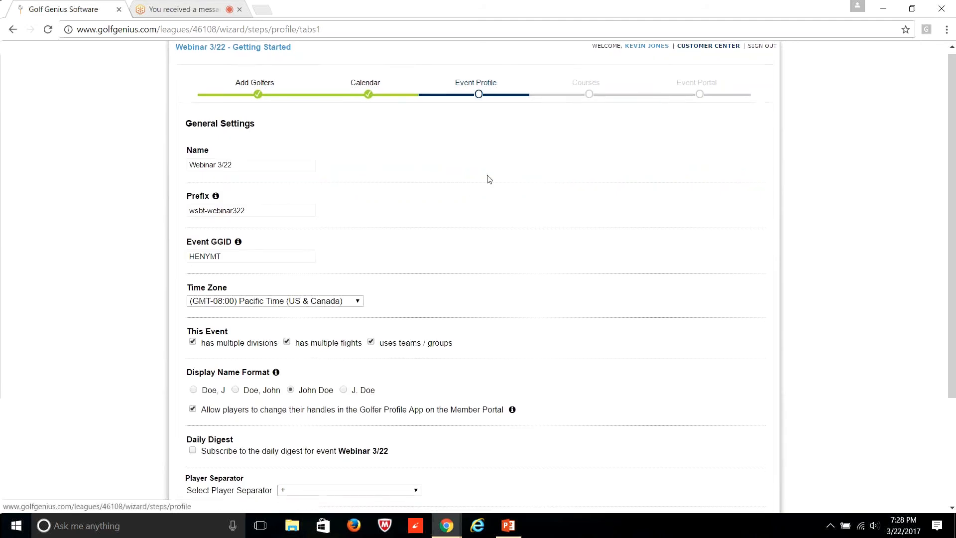
{"action": "scroll", "coordinate": [490, 180], "scroll_direction": "down", "scroll_amount": 3}
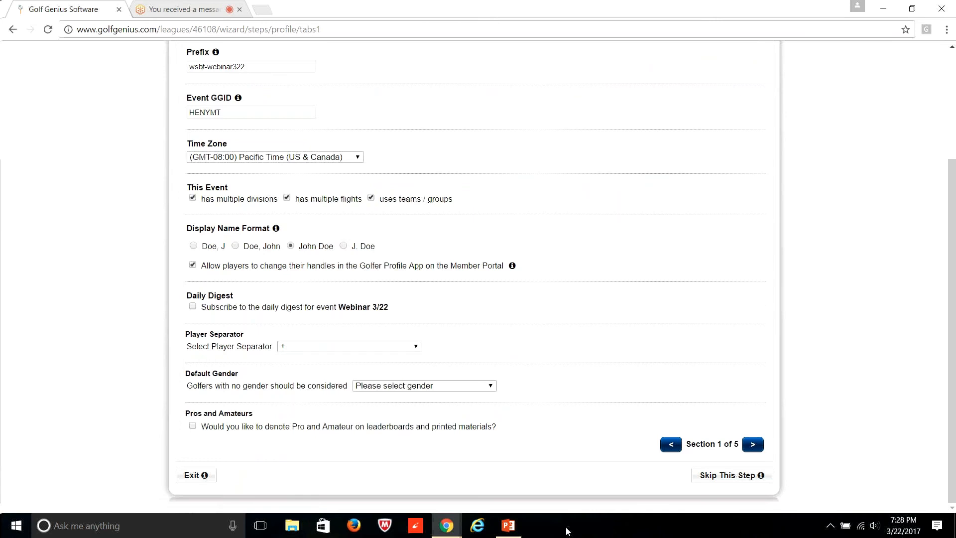
{"action": "scroll", "coordinate": [463, 335], "scroll_direction": "up", "scroll_amount": 3}
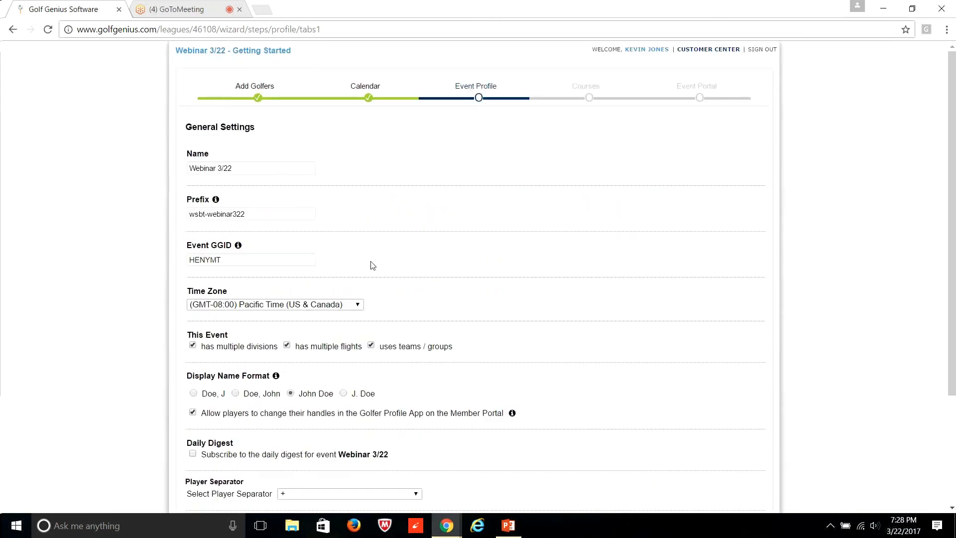
{"action": "scroll", "coordinate": [372, 265], "scroll_direction": "down", "scroll_amount": 3}
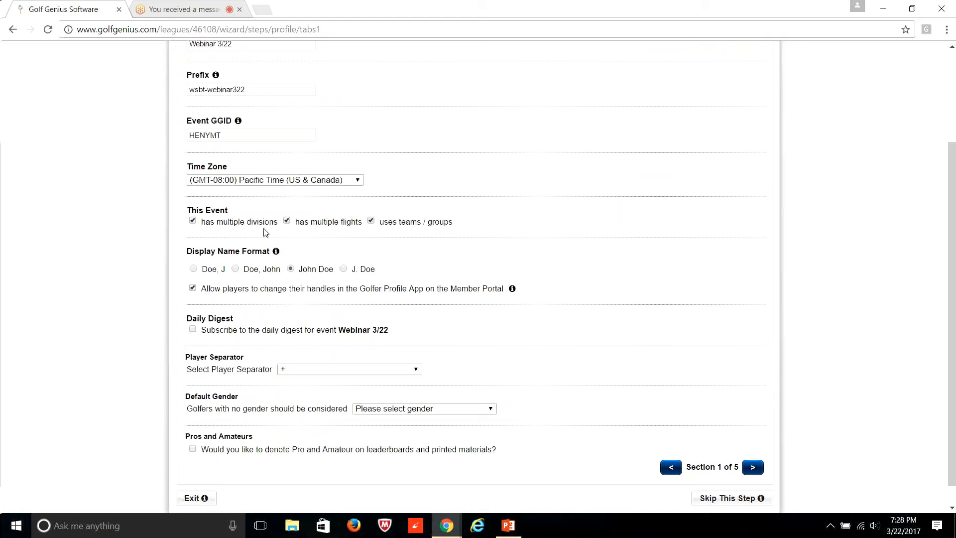
{"action": "scroll", "coordinate": [206, 262], "scroll_direction": "down", "scroll_amount": 1}
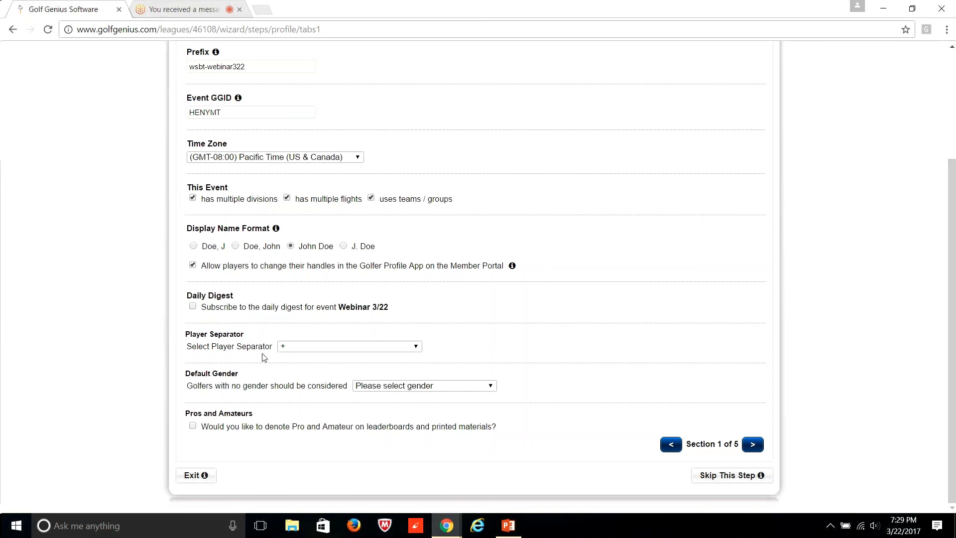
Keep + as the player separator and continue to the handicap settings.
{"action": "left_click", "coordinate": [318, 346]}
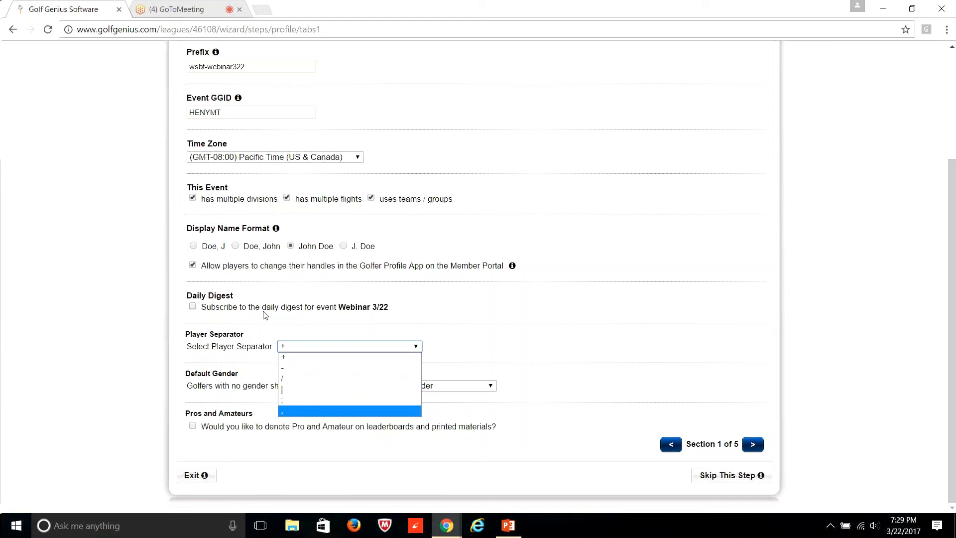
{"action": "left_click", "coordinate": [292, 357]}
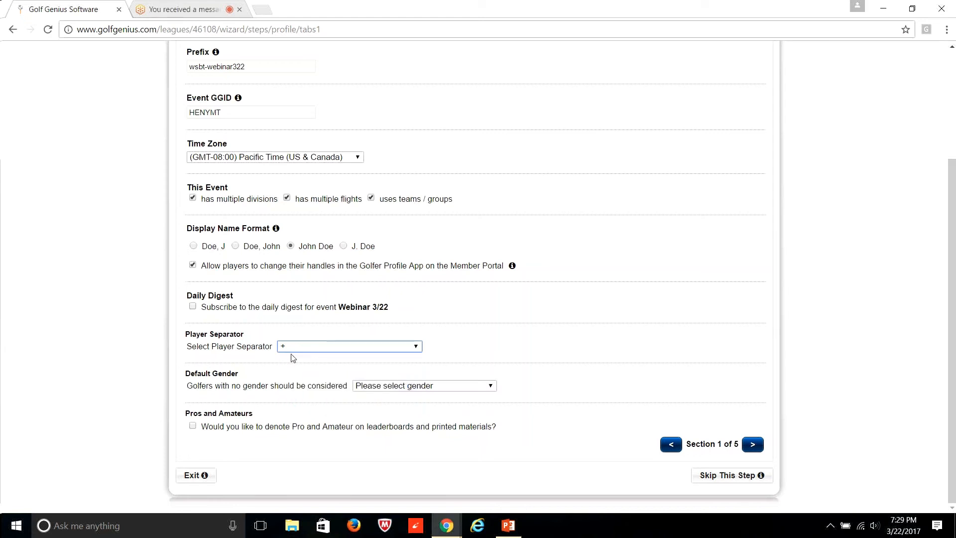
{"action": "left_click", "coordinate": [754, 445]}
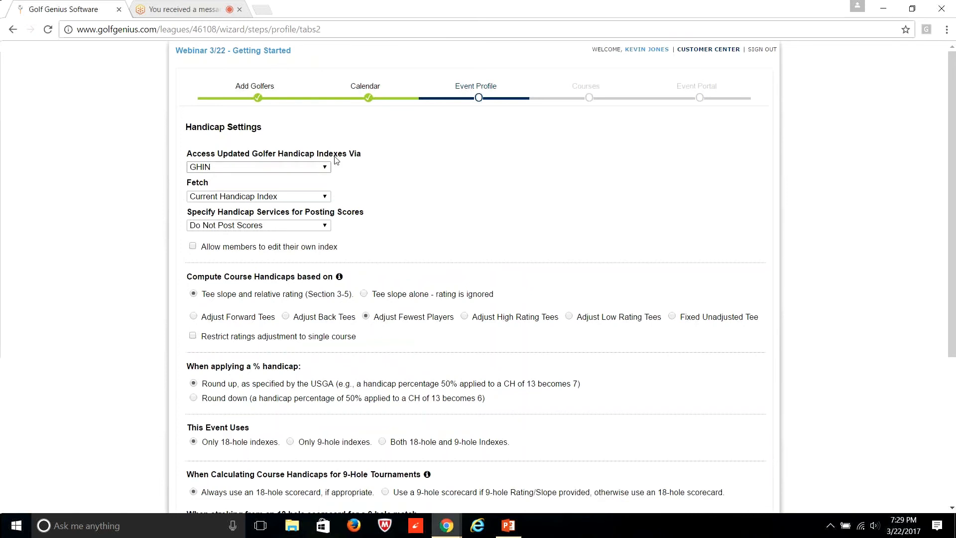
Try fetching the Low Handicap Index for the Past Year through GHIN, and return the choice to Current Handicap Index.
{"action": "left_click", "coordinate": [215, 168]}
{"action": "left_click", "coordinate": [212, 166]}
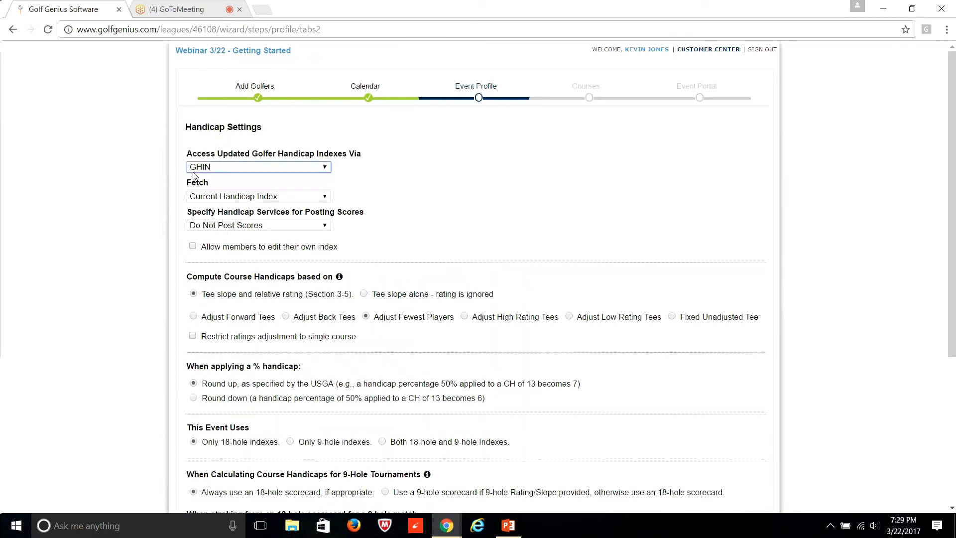
{"action": "left_click", "coordinate": [244, 199]}
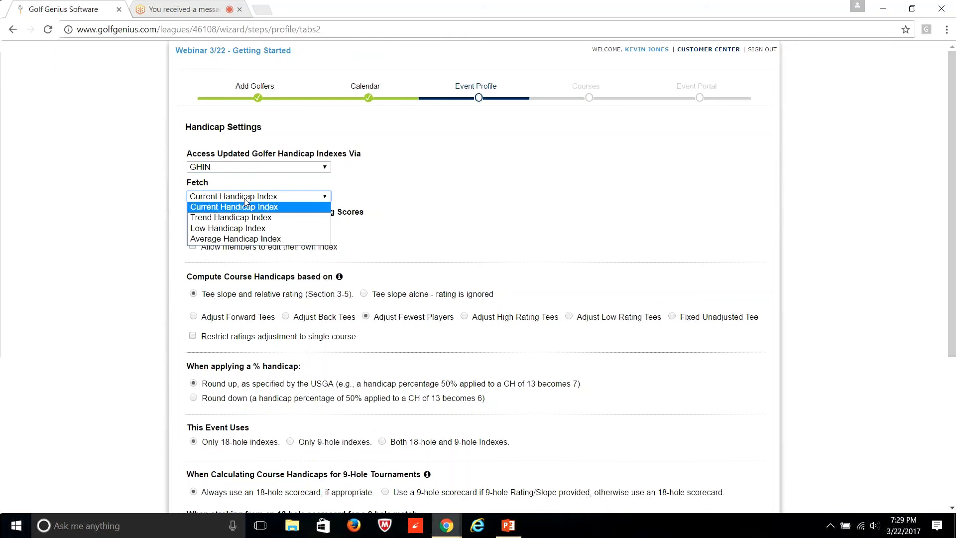
{"action": "left_click", "coordinate": [239, 229]}
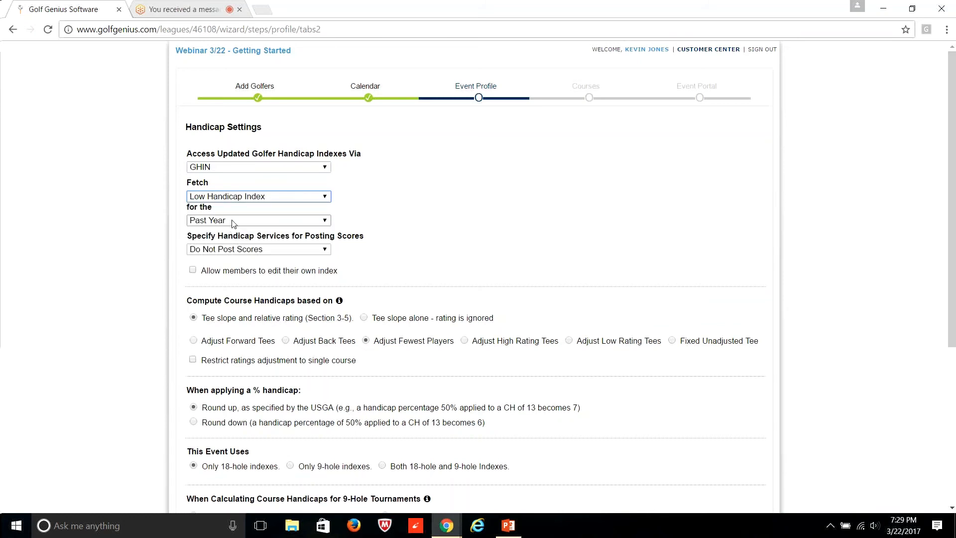
{"action": "left_click", "coordinate": [258, 225]}
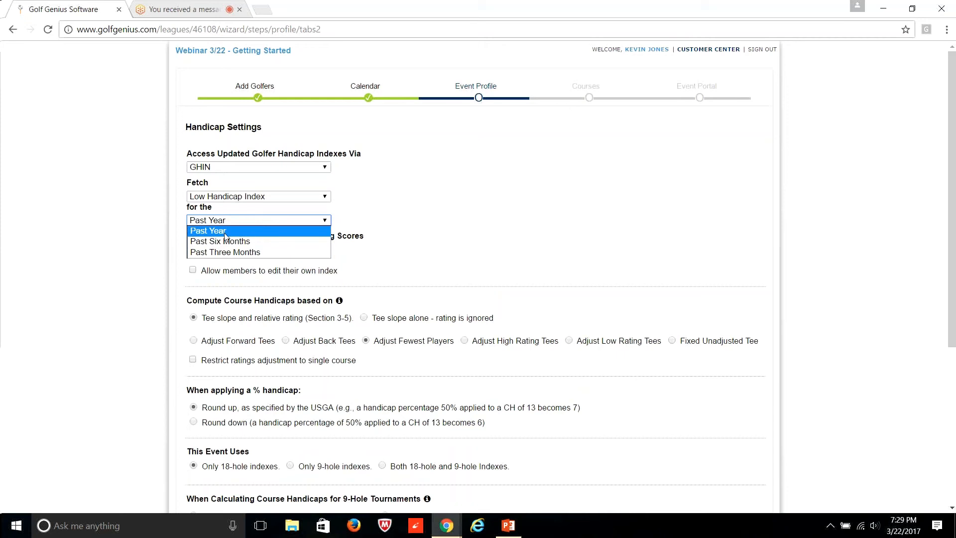
{"action": "left_click", "coordinate": [243, 215]}
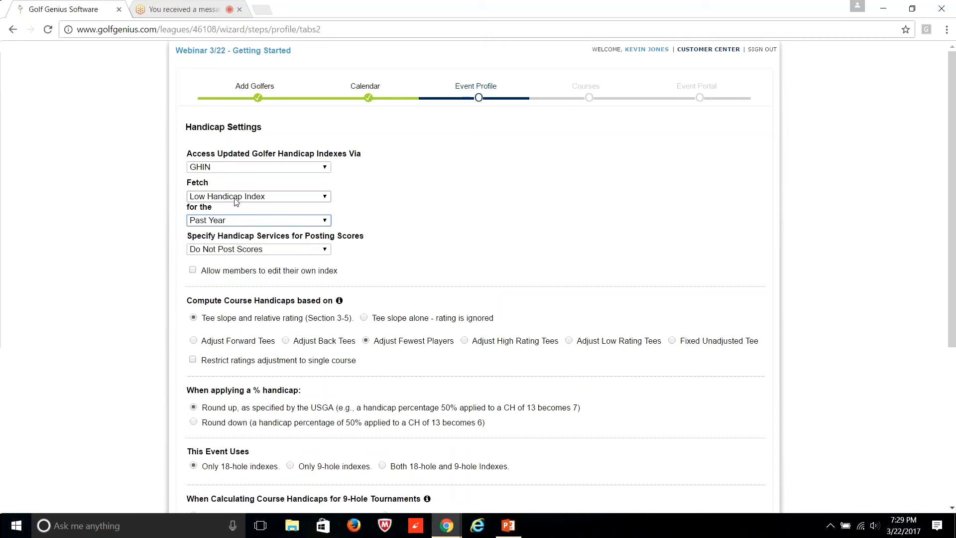
{"action": "left_click", "coordinate": [236, 199]}
{"action": "left_click", "coordinate": [235, 209]}
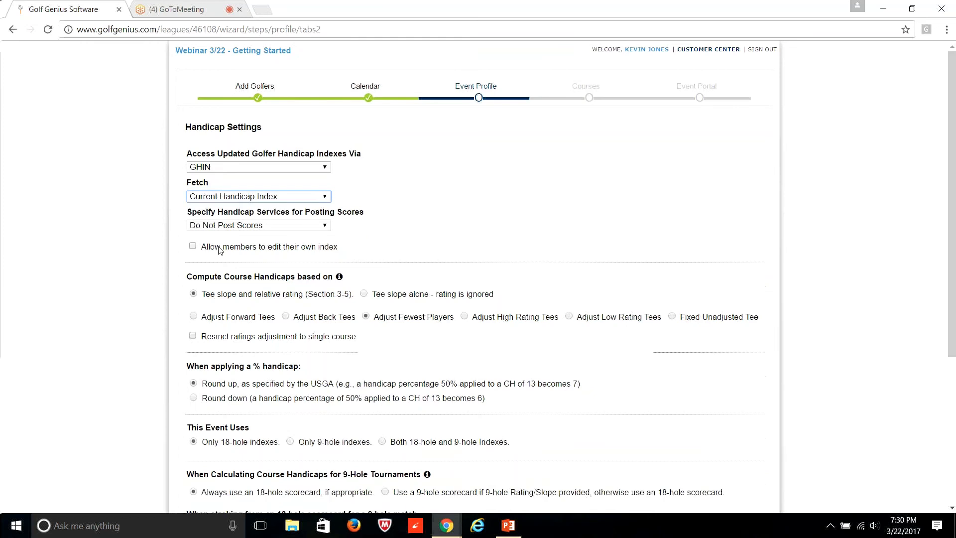
Switch score posting to Post ESC scores to GHIN and back to Do Not Post Scores.
{"action": "left_click", "coordinate": [244, 227]}
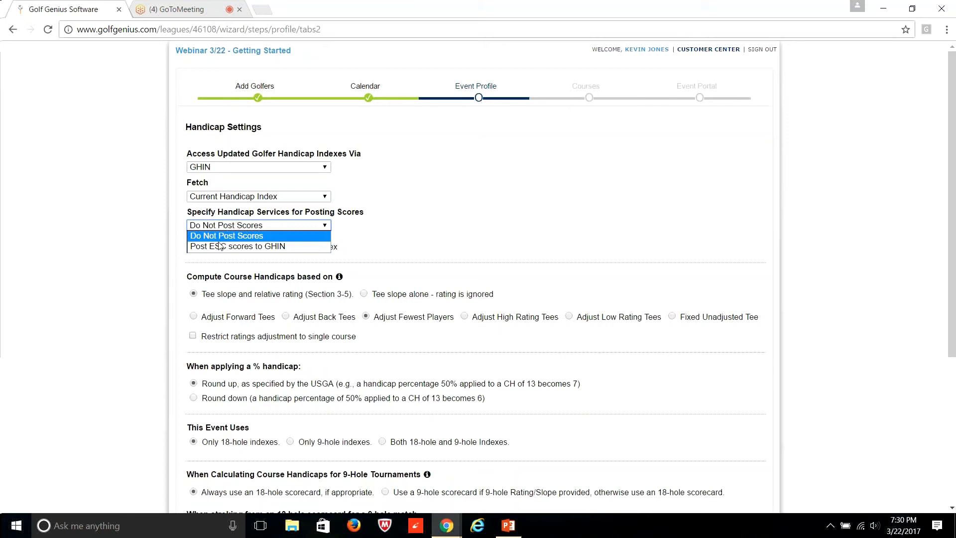
{"action": "left_click", "coordinate": [245, 246]}
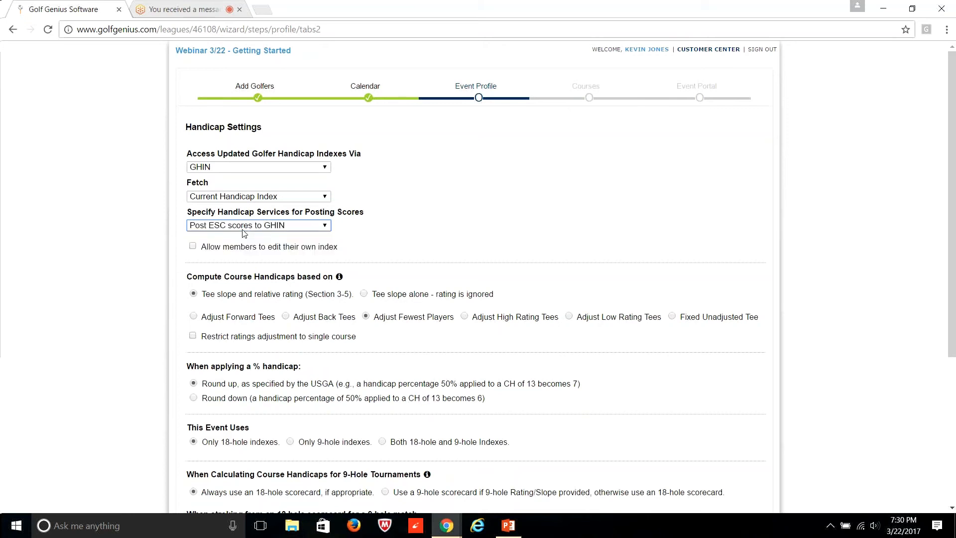
{"action": "left_click", "coordinate": [245, 227]}
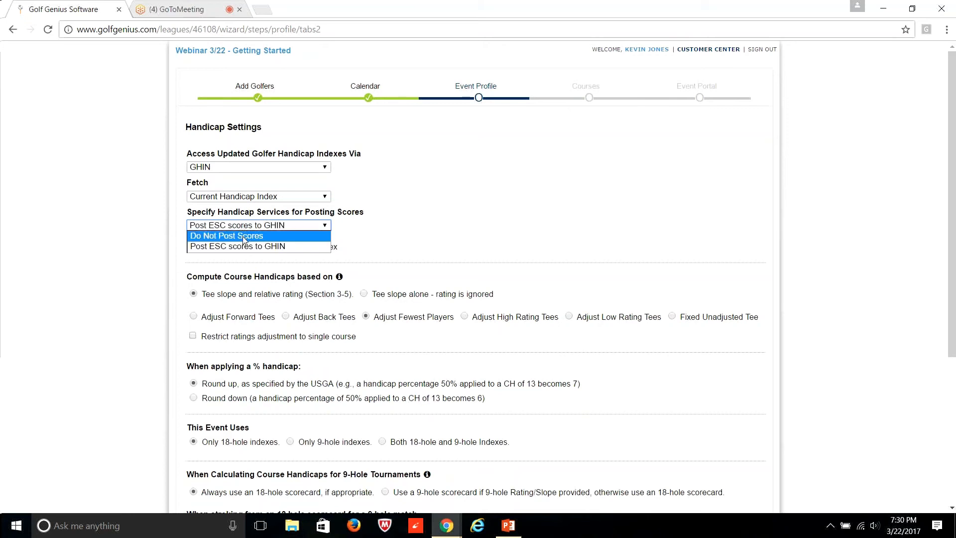
{"action": "left_click", "coordinate": [245, 236]}
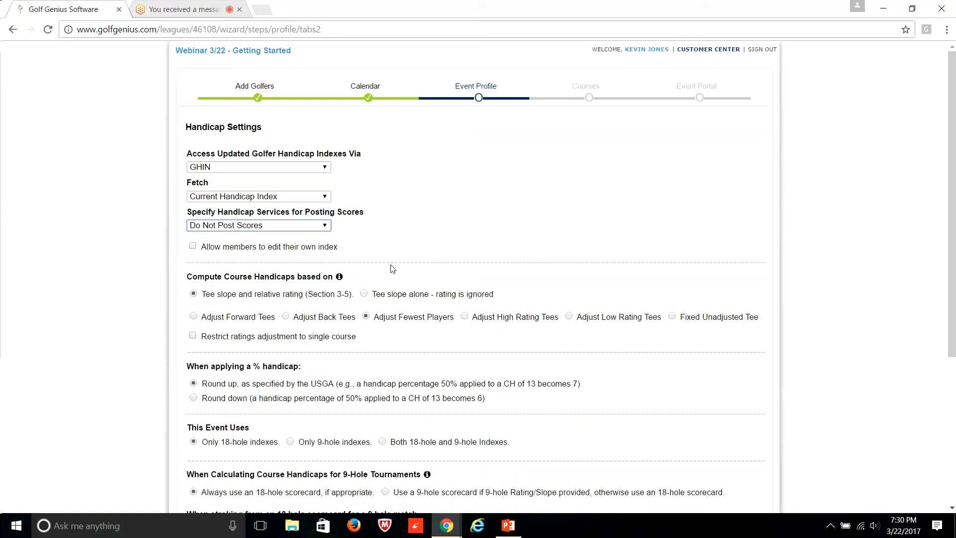
Set the 18-hole maximum index to 36.4 and maximum course handicap to 40.4, and continue to Rounds & Scheduling.
{"action": "scroll", "coordinate": [393, 269], "scroll_direction": "down", "scroll_amount": 3}
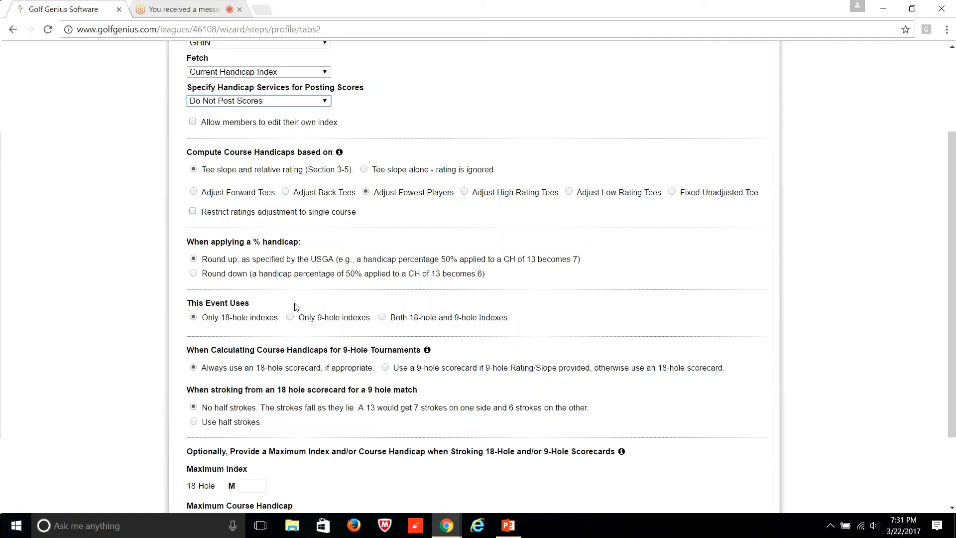
{"action": "scroll", "coordinate": [296, 307], "scroll_direction": "down", "scroll_amount": 2}
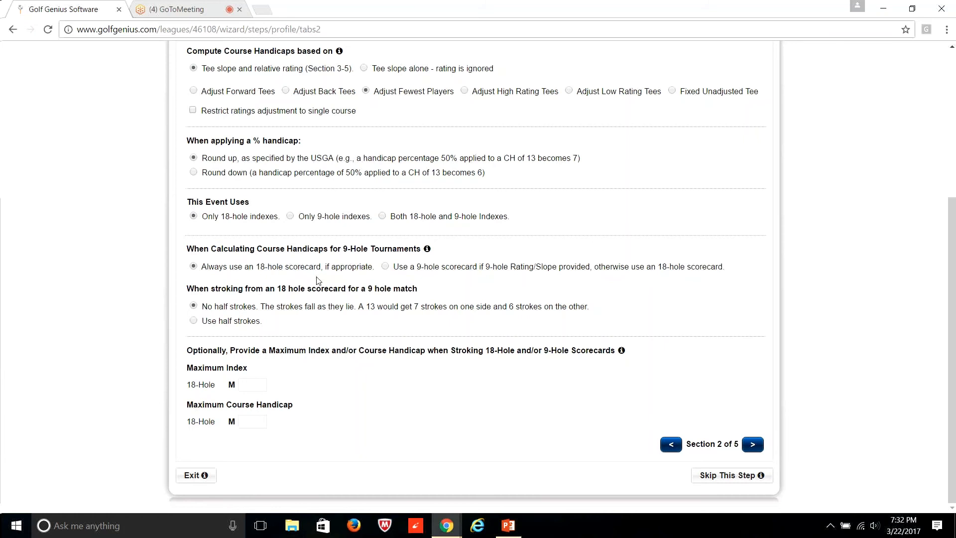
{"action": "left_click", "coordinate": [252, 383]}
{"action": "type", "text": "36.4"}
{"action": "left_click", "coordinate": [250, 422]}
{"action": "type", "text": "40.4"}
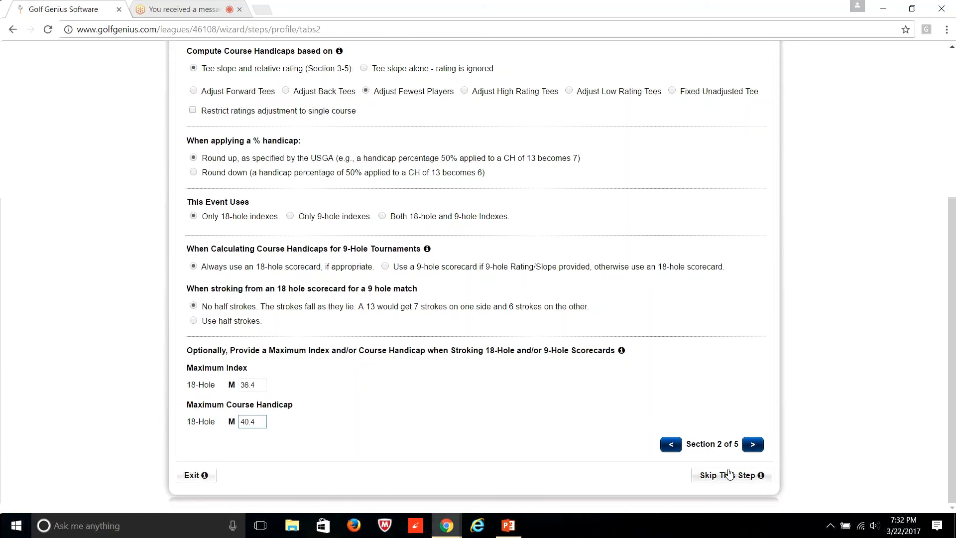
{"action": "left_click", "coordinate": [749, 451]}
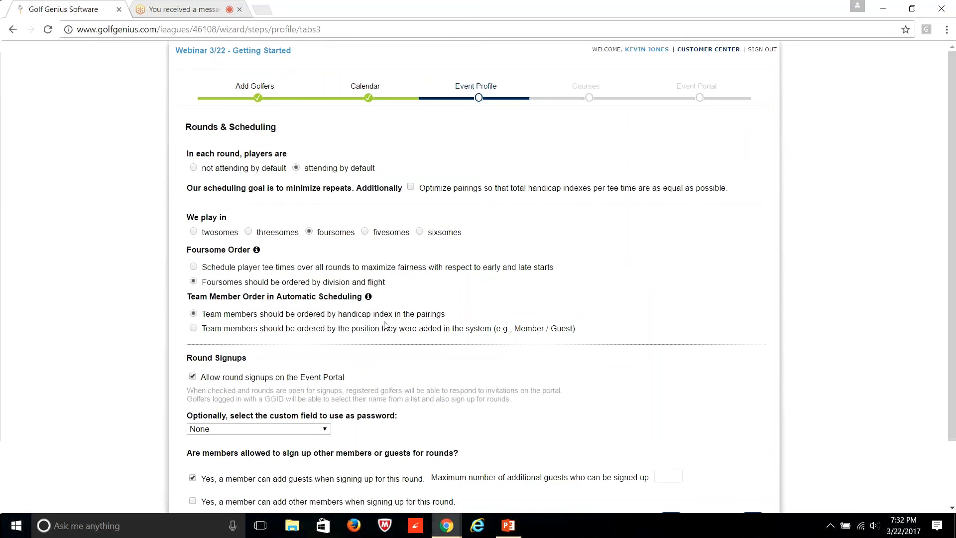
Keep the default Rounds & Scheduling settings and continue to Tournaments & Scoring.
{"action": "scroll", "coordinate": [348, 259], "scroll_direction": "down", "scroll_amount": 2}
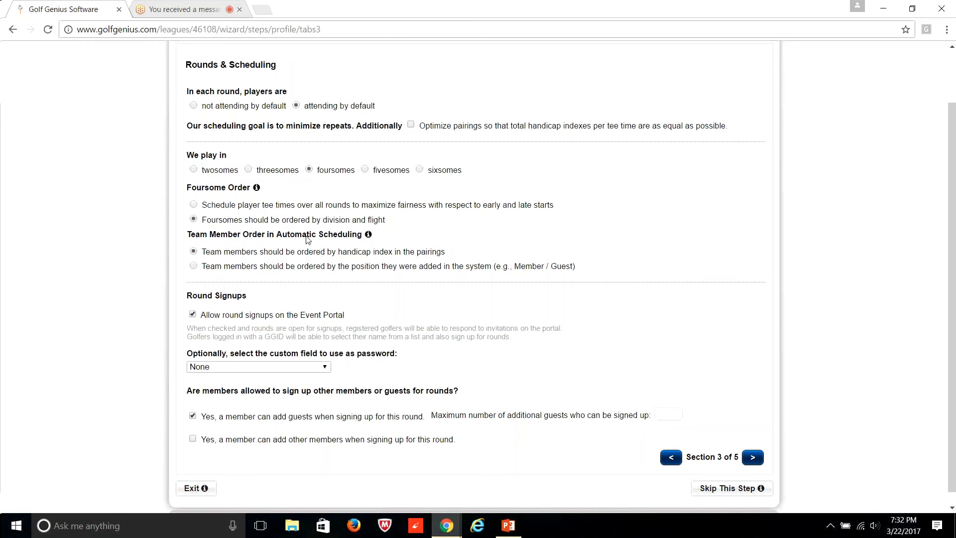
{"action": "scroll", "coordinate": [307, 240], "scroll_direction": "down", "scroll_amount": 1}
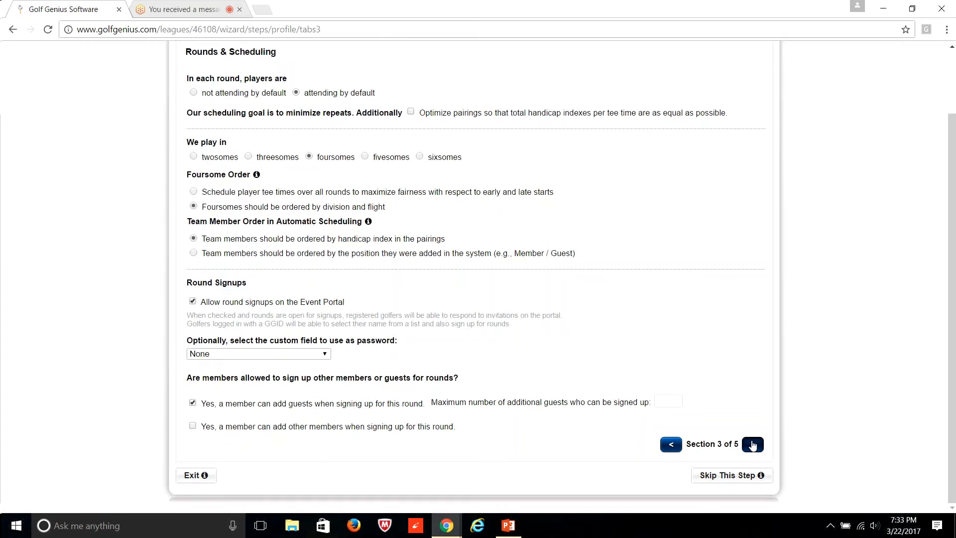
{"action": "left_click", "coordinate": [753, 445]}
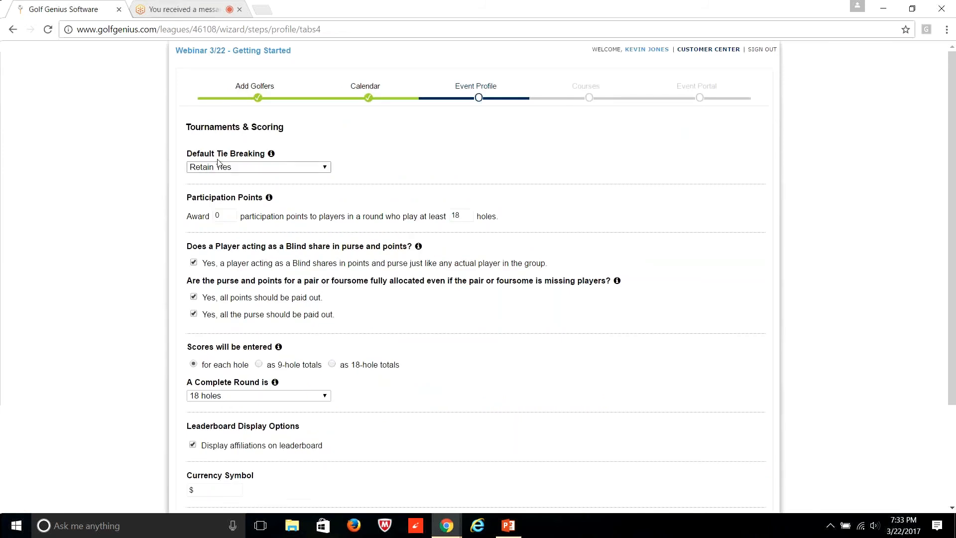
Set the default tie breaking to USGA (last 9, 6, 3, 1, holes), keep the remaining profile defaults and save the event profile.
{"action": "left_click", "coordinate": [229, 168]}
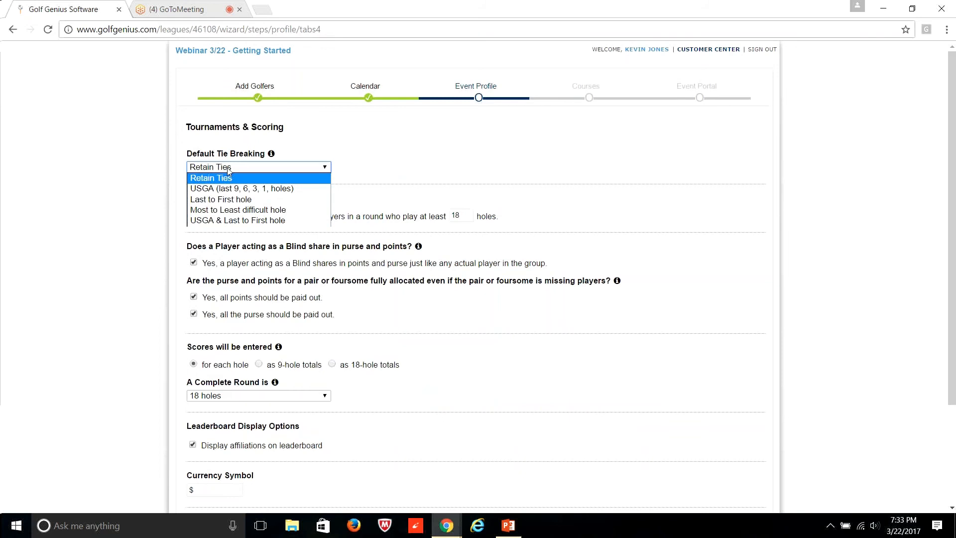
{"action": "left_click", "coordinate": [222, 190]}
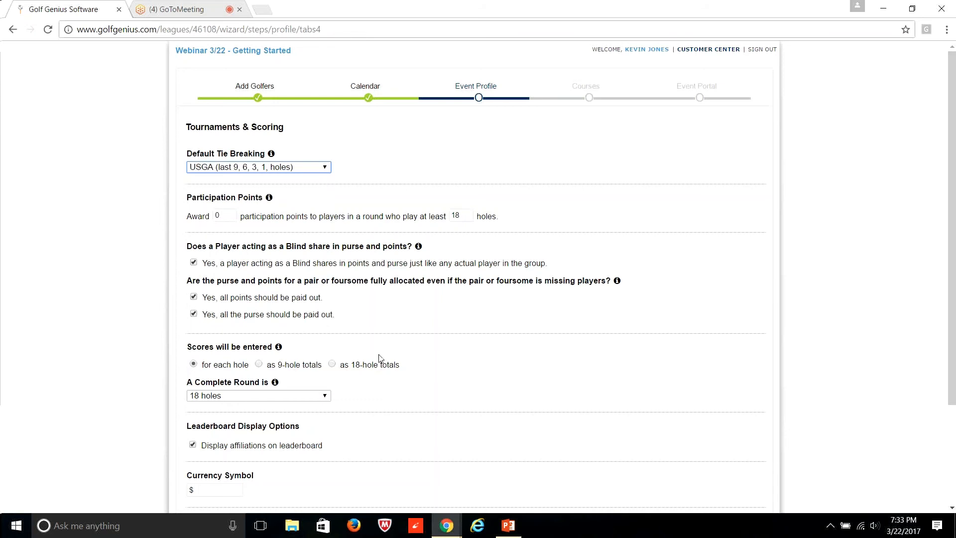
{"action": "scroll", "coordinate": [380, 358], "scroll_direction": "down", "scroll_amount": 3}
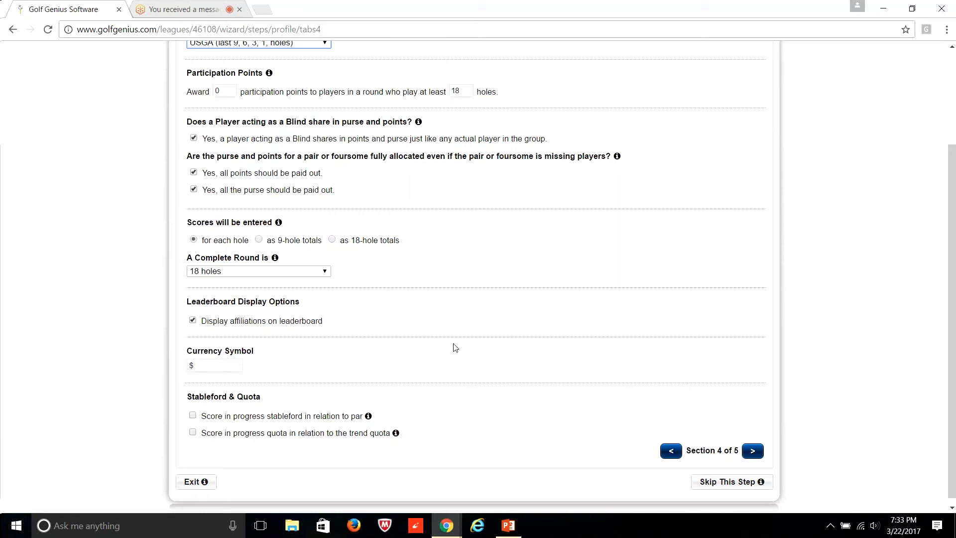
{"action": "left_click", "coordinate": [757, 451]}
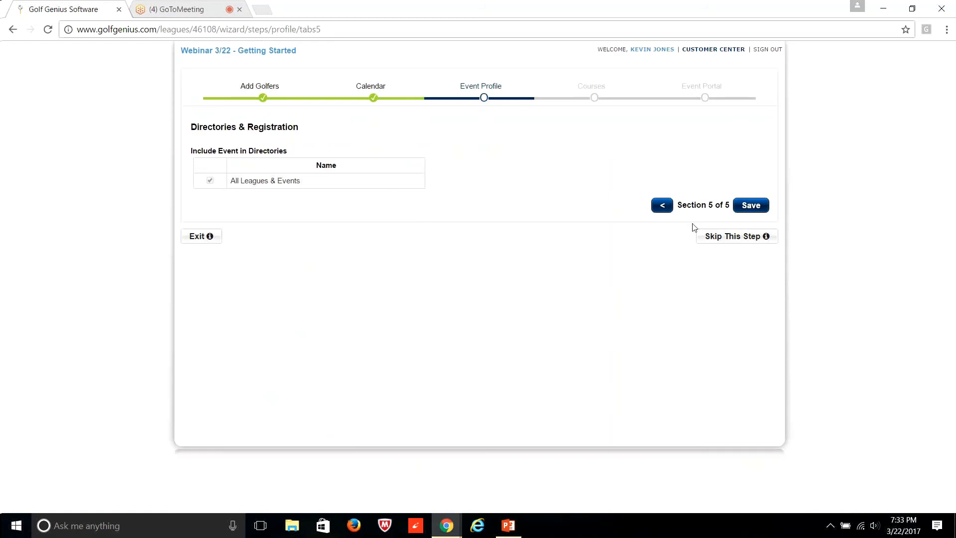
{"action": "left_click", "coordinate": [755, 205]}
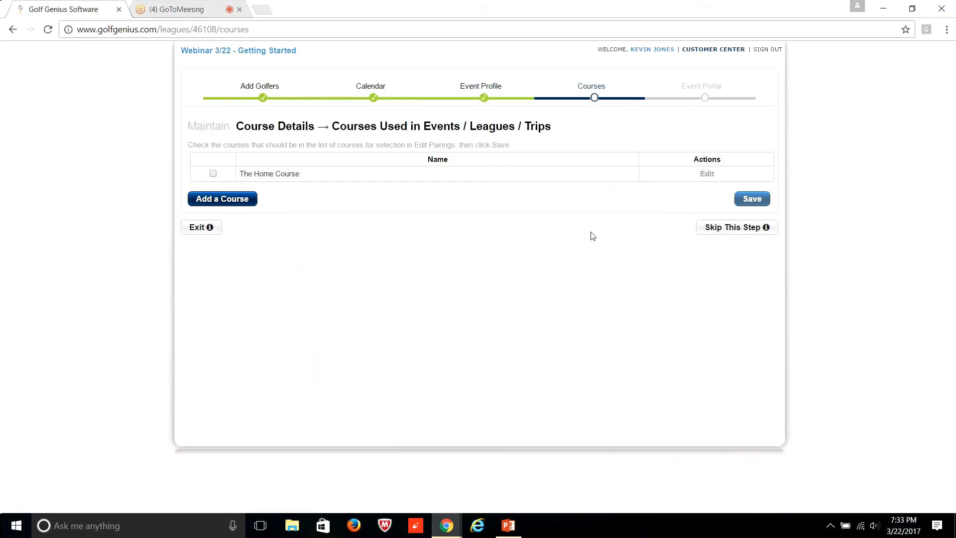
Include The Home Course in the event's list of courses, save the selection and continue to the Event Portal step.
{"action": "left_click", "coordinate": [728, 233]}
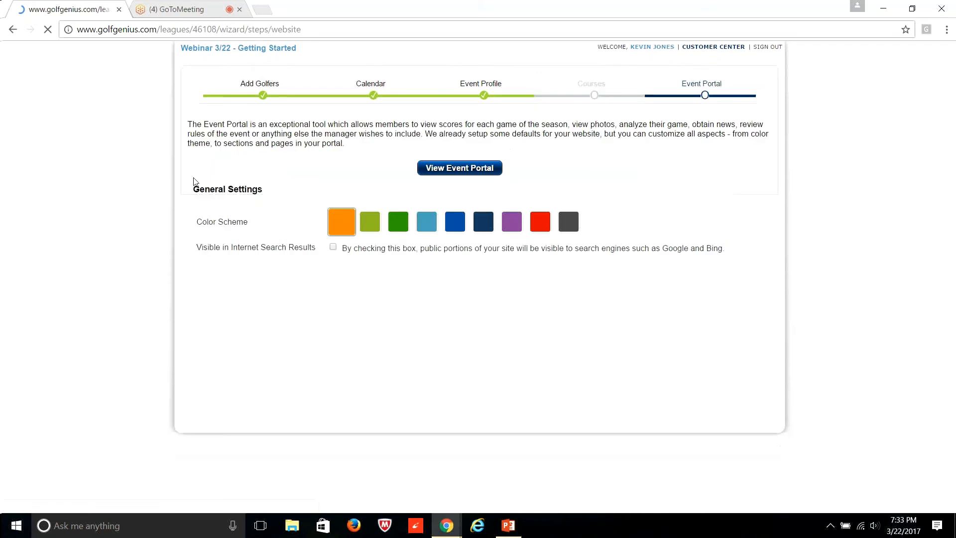
{"action": "left_click", "coordinate": [592, 87]}
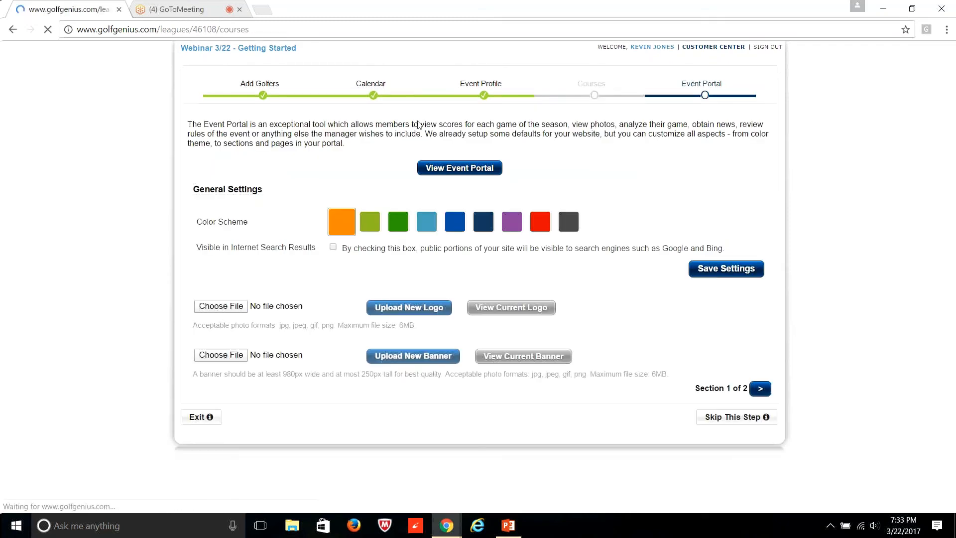
{"action": "left_click", "coordinate": [214, 174]}
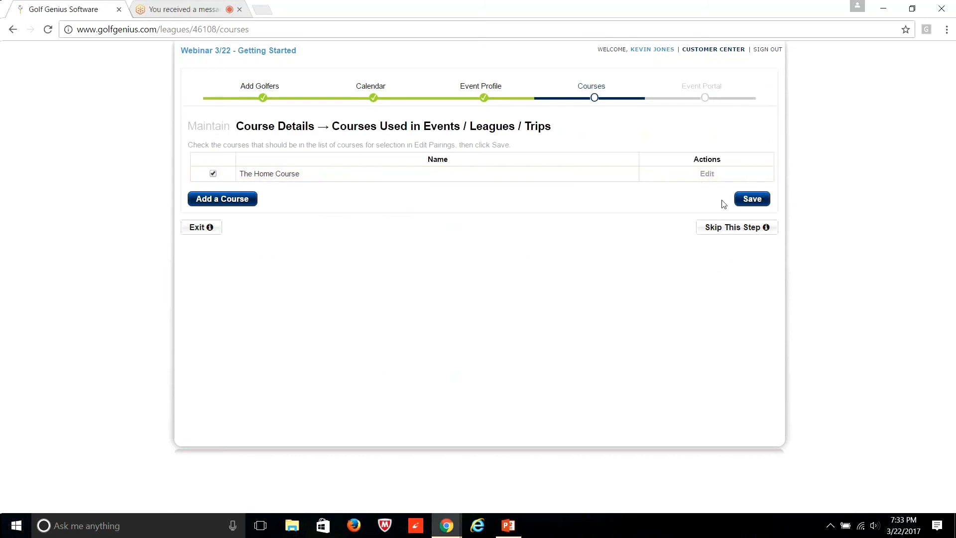
{"action": "left_click", "coordinate": [746, 201]}
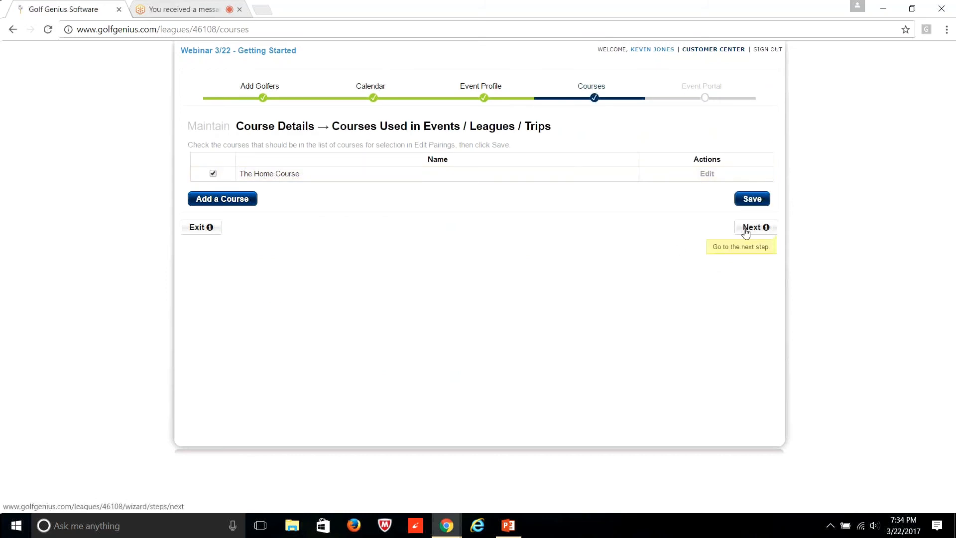
{"action": "left_click", "coordinate": [746, 229]}
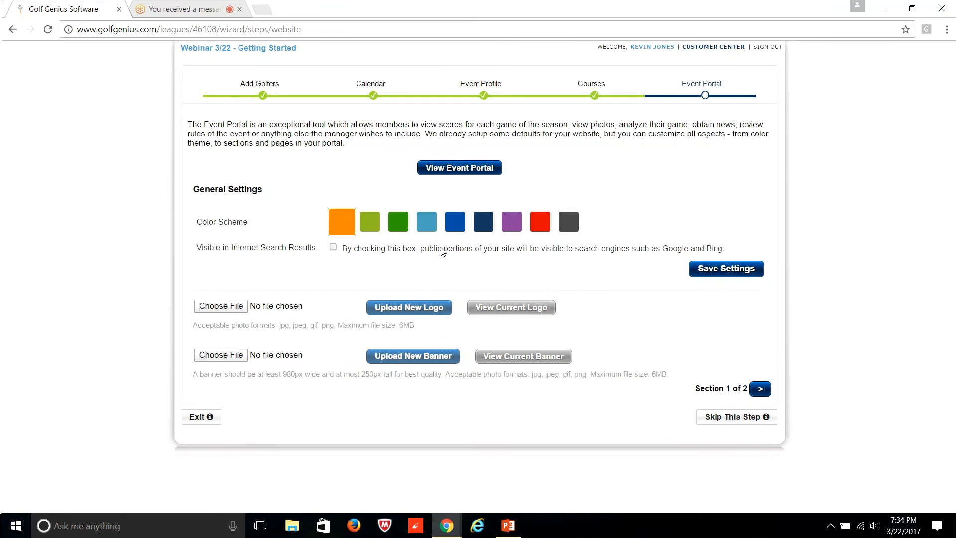
Set the event portal's color scheme to light green, save the settings and skip the rest of the wizard.
{"action": "left_click", "coordinate": [378, 228]}
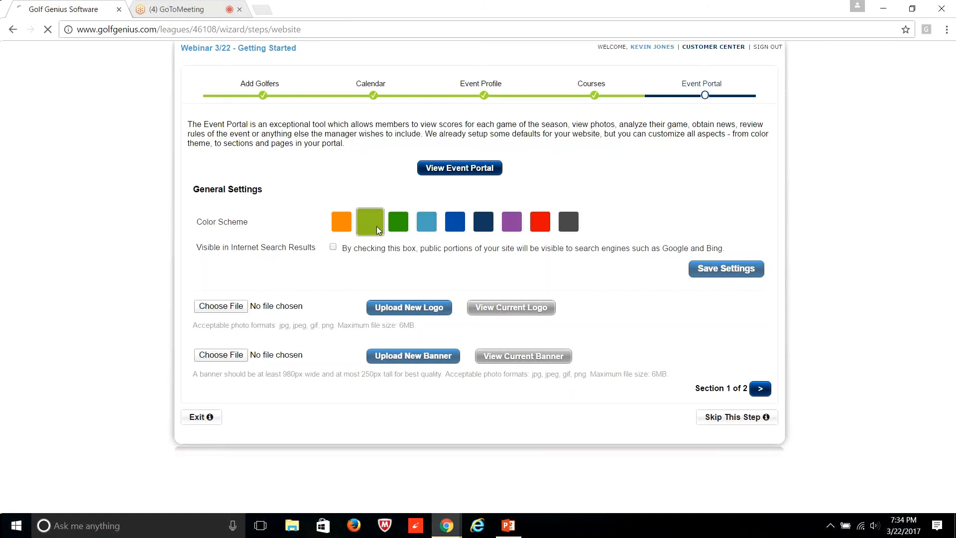
{"action": "left_click", "coordinate": [715, 270]}
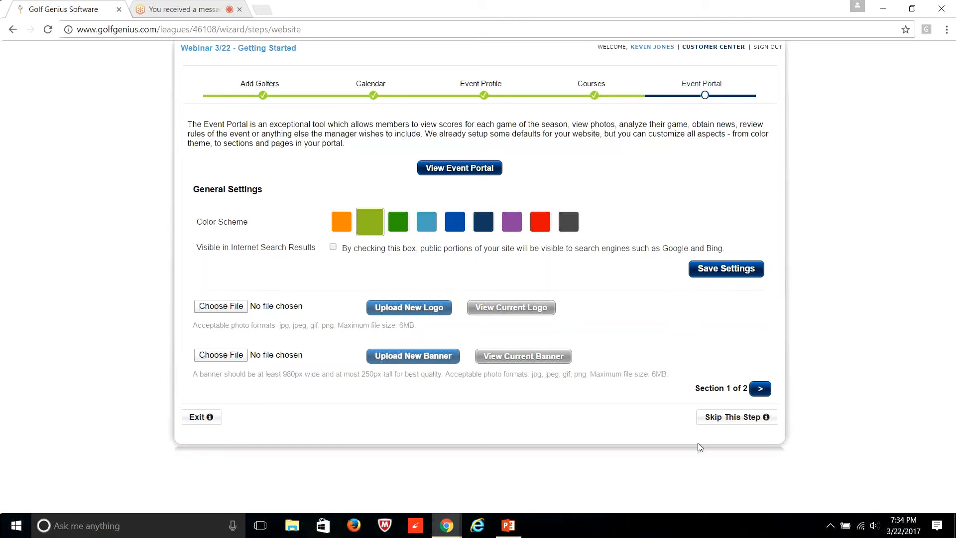
{"action": "left_click", "coordinate": [723, 420]}
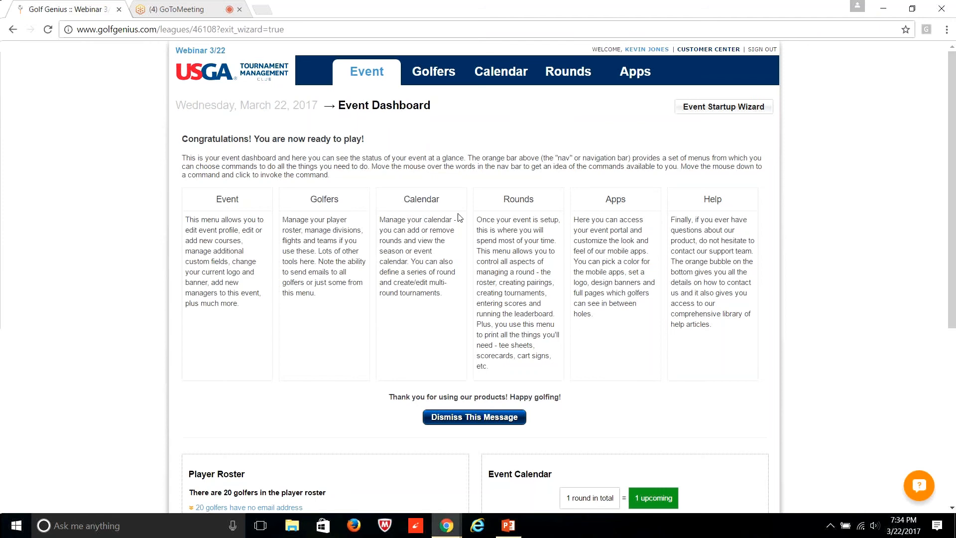
Look over the event dashboard's roster, calendar and profile summaries and the available event administration options.
{"action": "scroll", "coordinate": [459, 218], "scroll_direction": "down", "scroll_amount": 3}
{"action": "scroll", "coordinate": [463, 321], "scroll_direction": "down", "scroll_amount": 3}
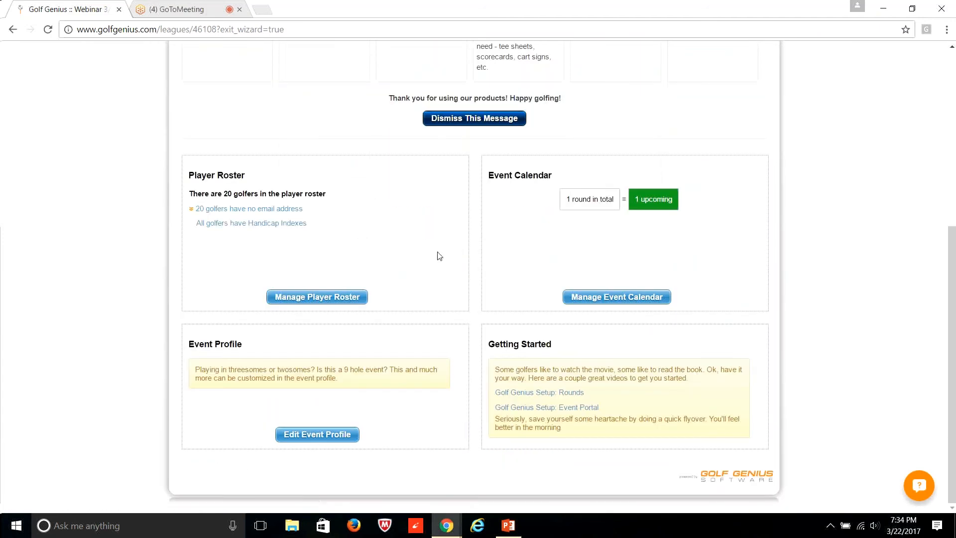
{"action": "scroll", "coordinate": [440, 256], "scroll_direction": "up", "scroll_amount": 5}
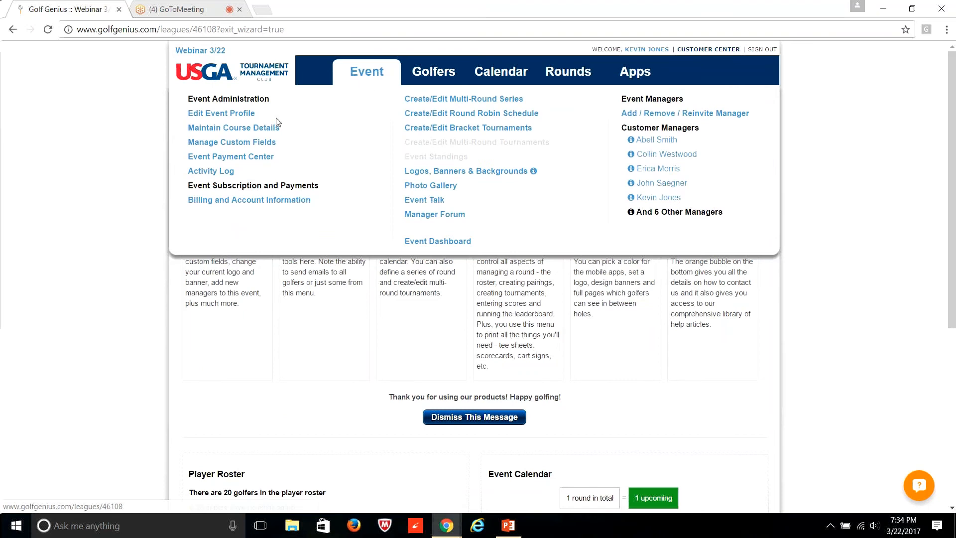
{"action": "mouse_move", "coordinate": [215, 152]}
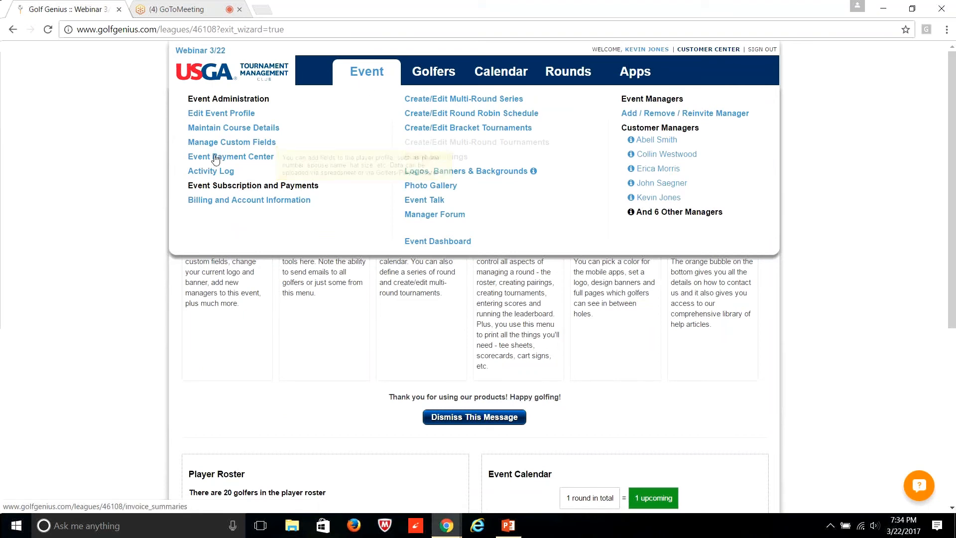
{"action": "mouse_move", "coordinate": [226, 123]}
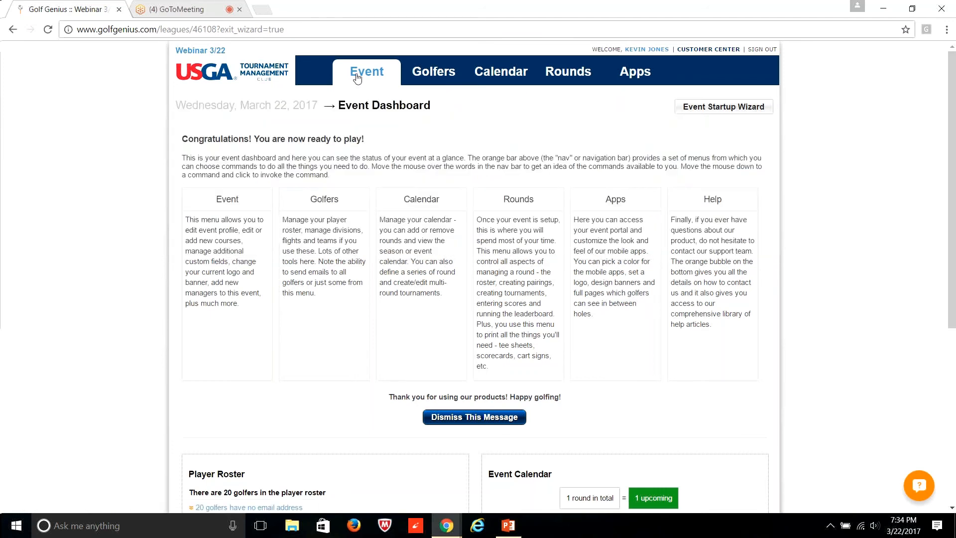
{"action": "mouse_move", "coordinate": [356, 74]}
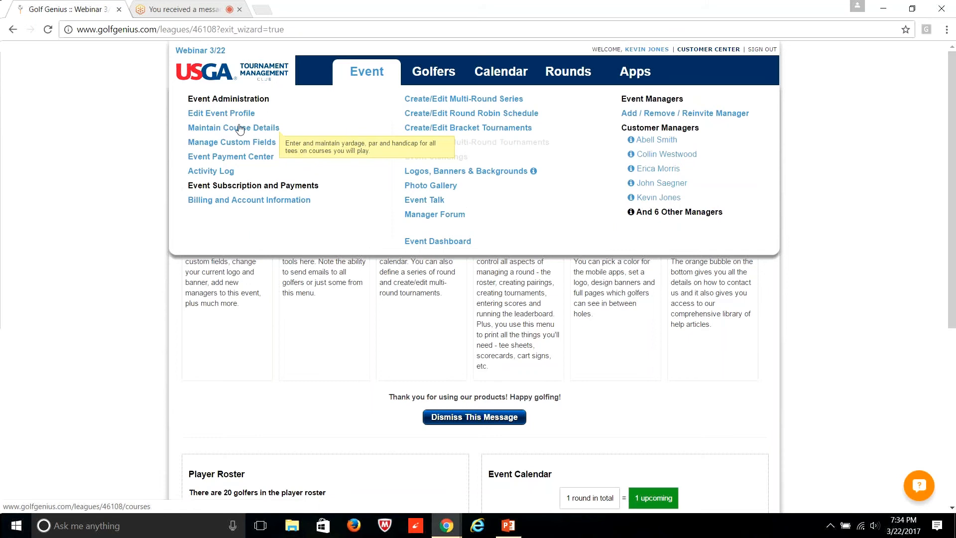
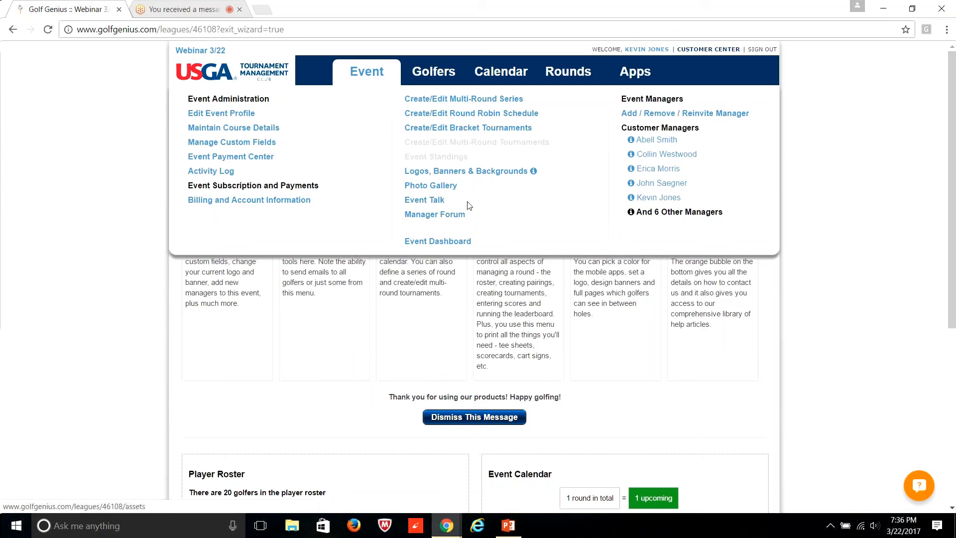
{"action": "mouse_move", "coordinate": [418, 178]}
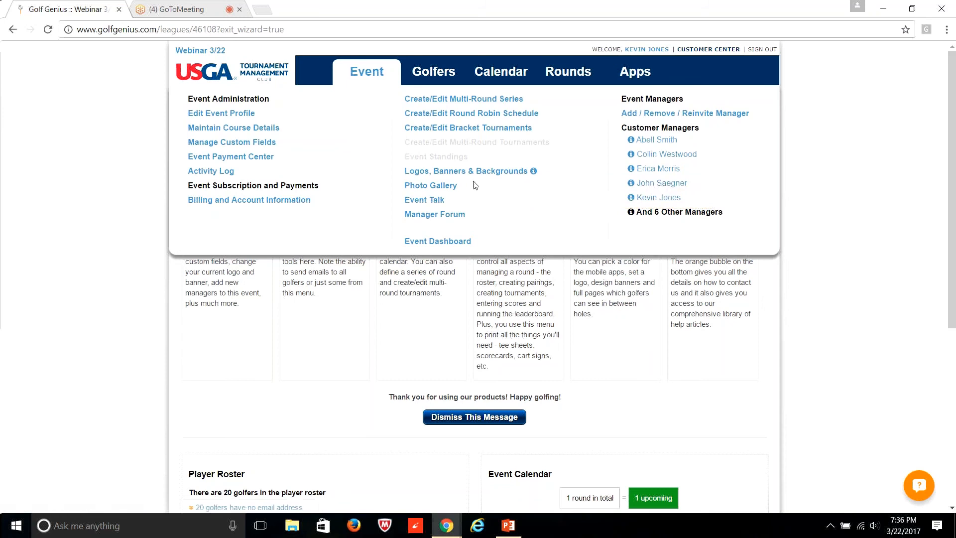
{"action": "mouse_move", "coordinate": [477, 180]}
Open the event roster to review the golfers' handicap indexes and email status.
{"action": "mouse_move", "coordinate": [422, 76]}
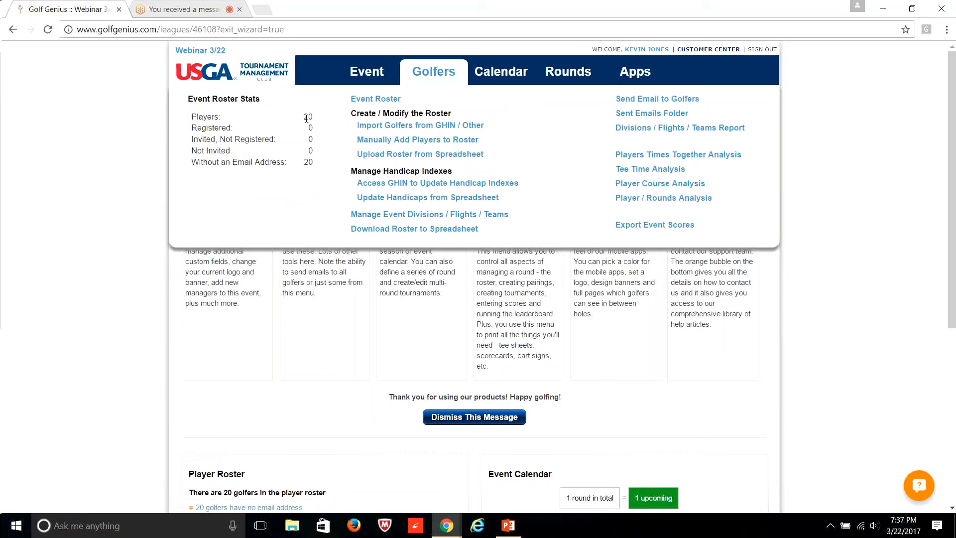
{"action": "left_click", "coordinate": [379, 102]}
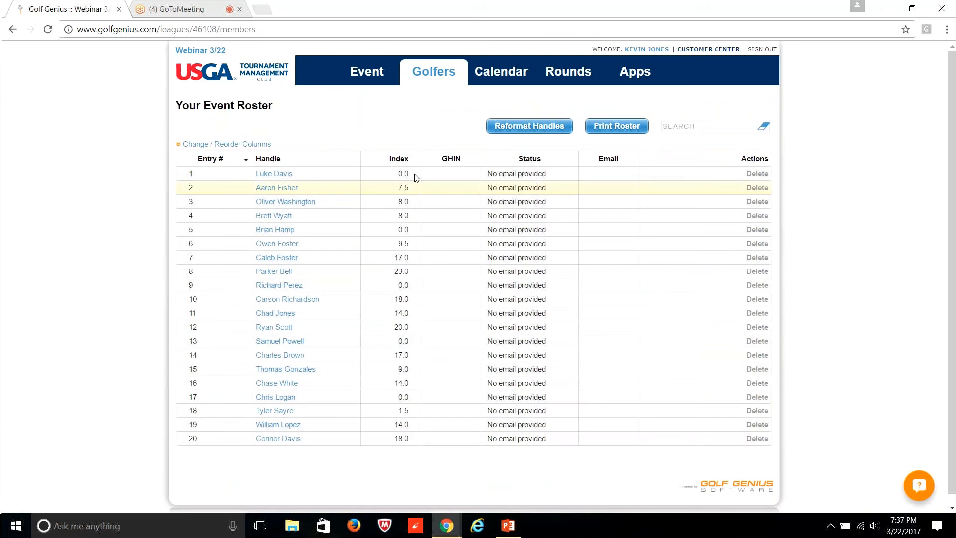
Automatically create event divisions using the Pro or Amateur custom field.
{"action": "mouse_move", "coordinate": [428, 71]}
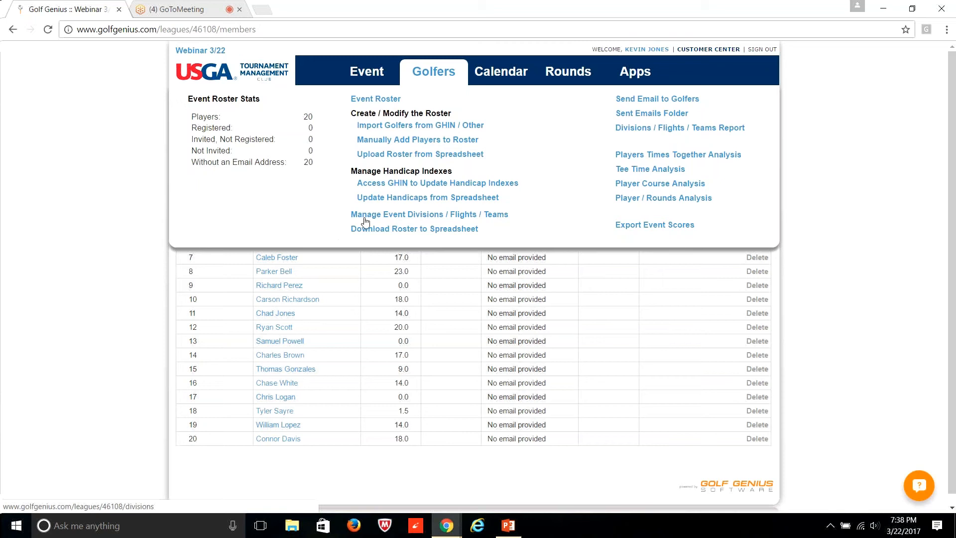
{"action": "left_click", "coordinate": [423, 220]}
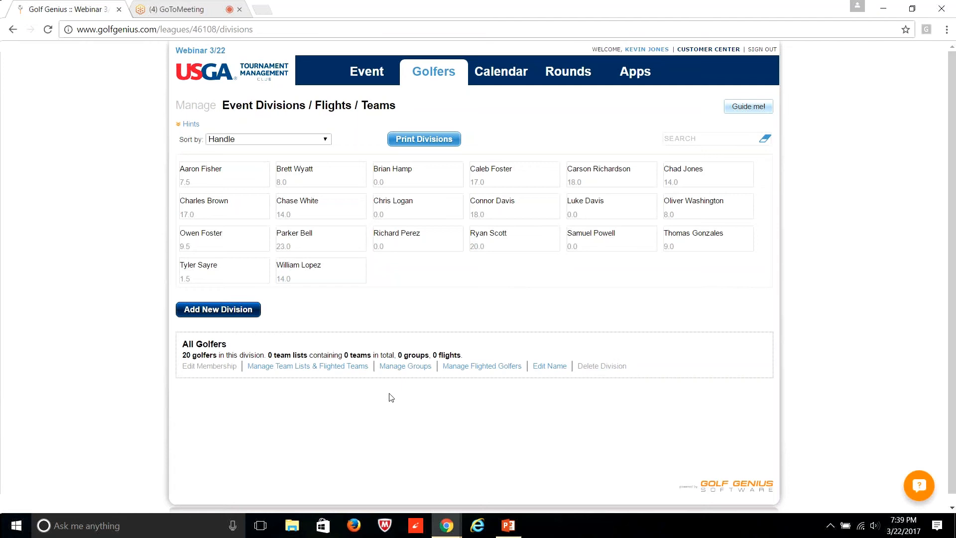
{"action": "left_click", "coordinate": [213, 310]}
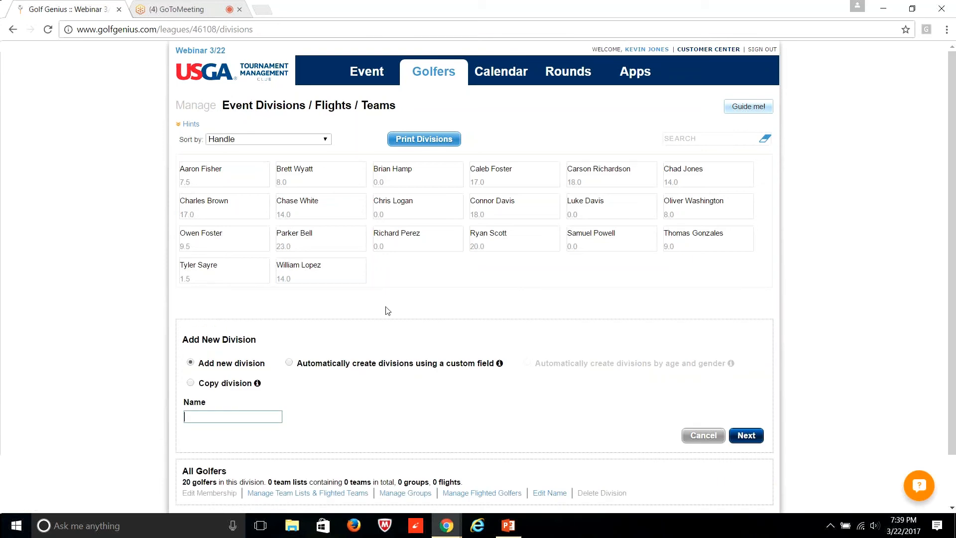
{"action": "scroll", "coordinate": [393, 350], "scroll_direction": "down", "scroll_amount": 2}
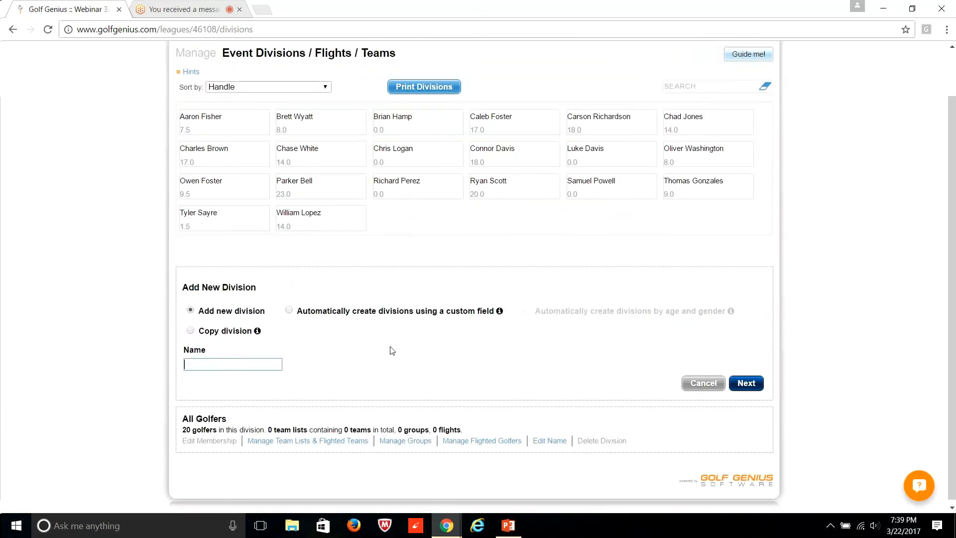
{"action": "scroll", "coordinate": [392, 351], "scroll_direction": "down", "scroll_amount": 1}
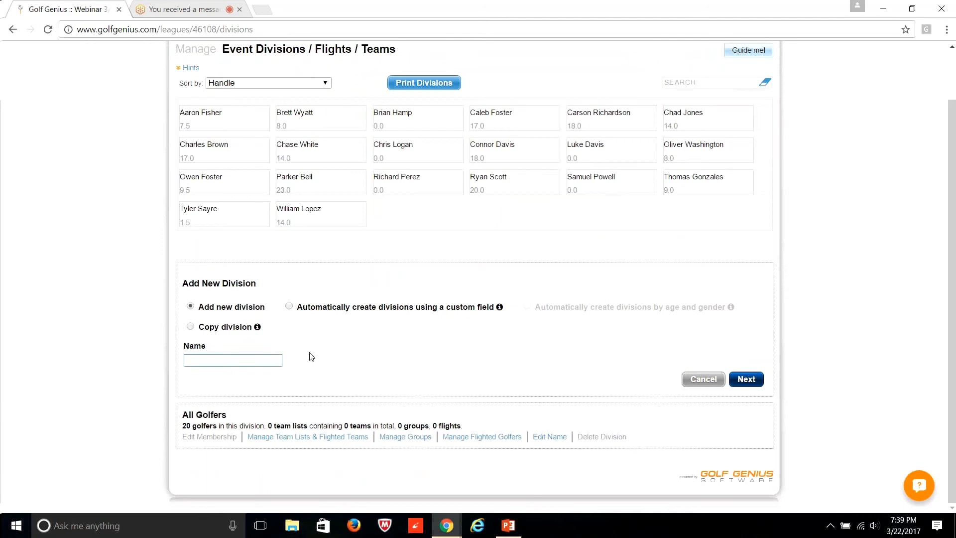
{"action": "left_click", "coordinate": [290, 307]}
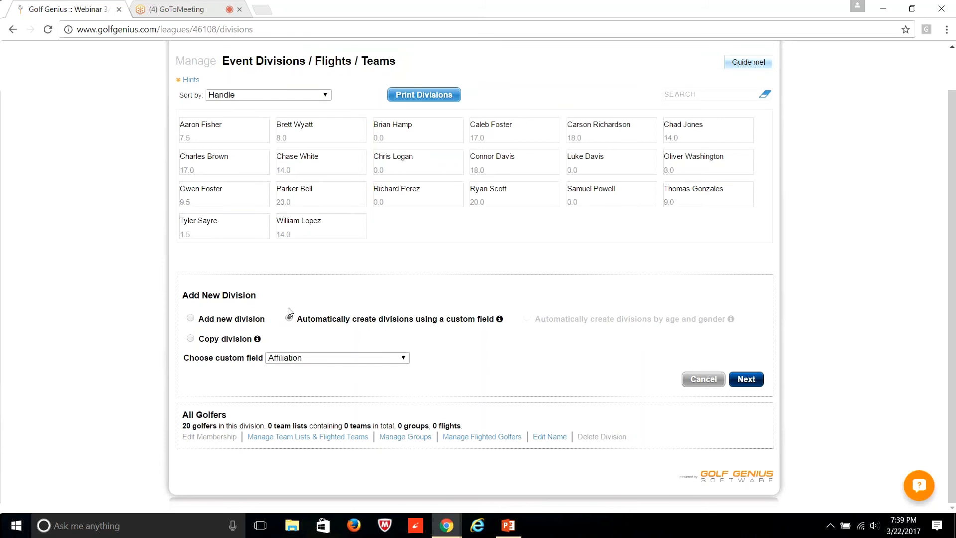
{"action": "left_click", "coordinate": [314, 359]}
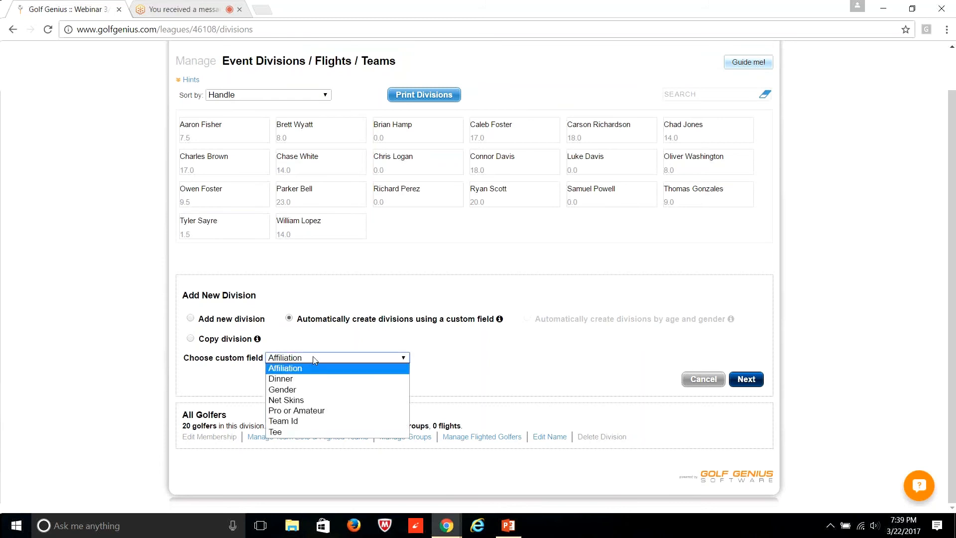
{"action": "left_click", "coordinate": [295, 409]}
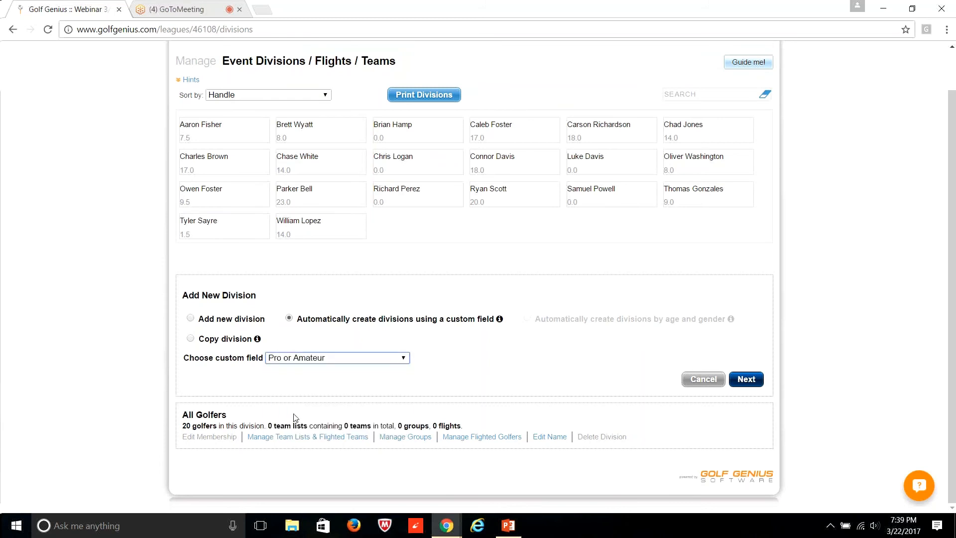
{"action": "left_click", "coordinate": [748, 384]}
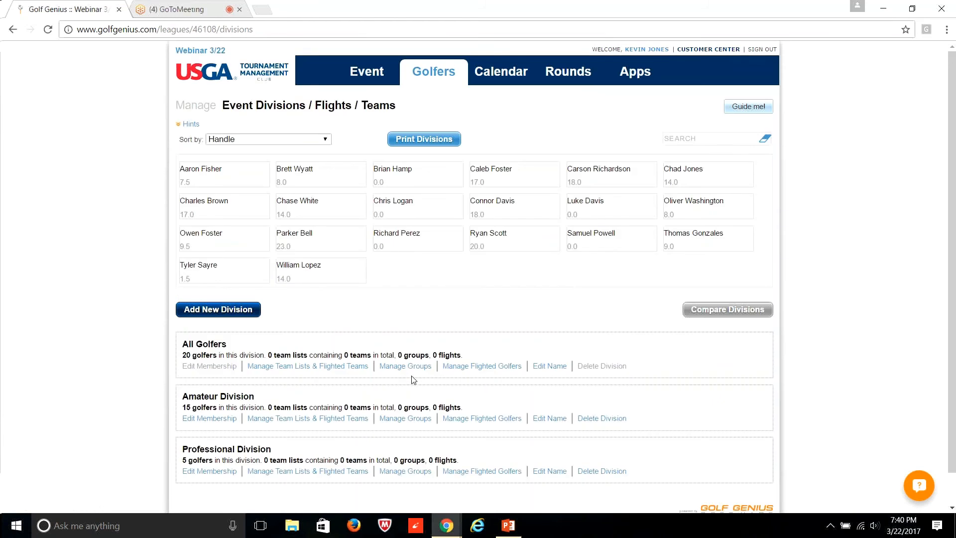
{"action": "scroll", "coordinate": [329, 310], "scroll_direction": "down", "scroll_amount": 1}
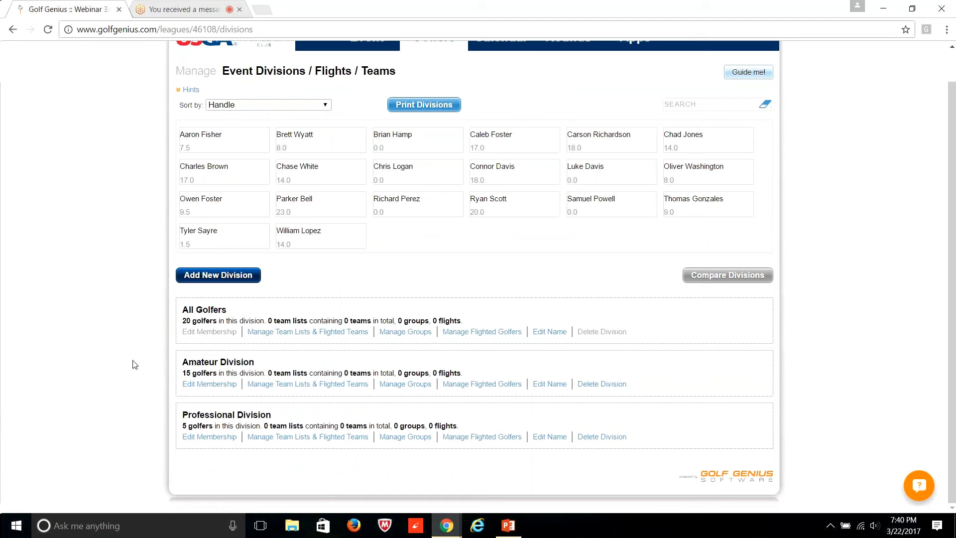
Create additional event divisions from the Net Skins custom field.
{"action": "left_click", "coordinate": [188, 277]}
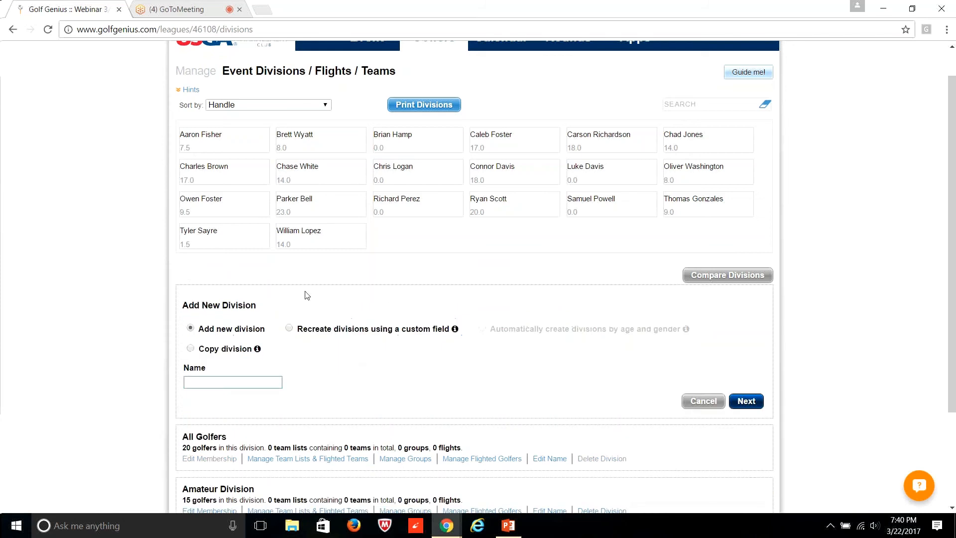
{"action": "scroll", "coordinate": [319, 269], "scroll_direction": "down", "scroll_amount": 3}
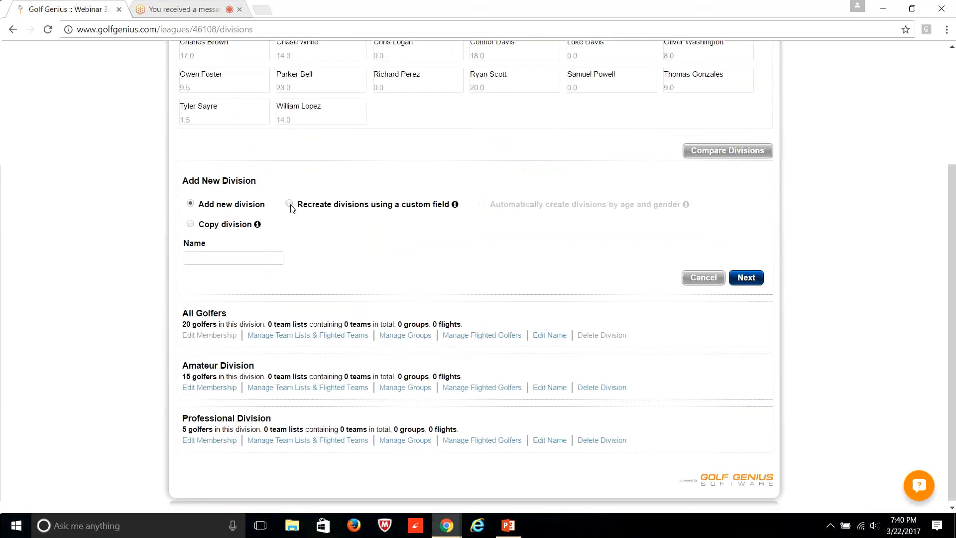
{"action": "left_click", "coordinate": [290, 205]}
{"action": "left_click", "coordinate": [317, 253]}
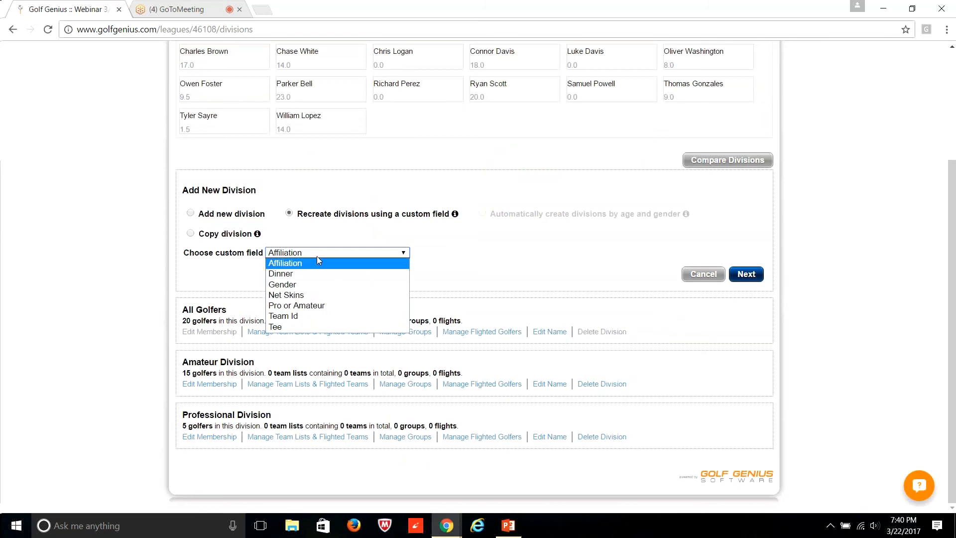
{"action": "left_click", "coordinate": [290, 299]}
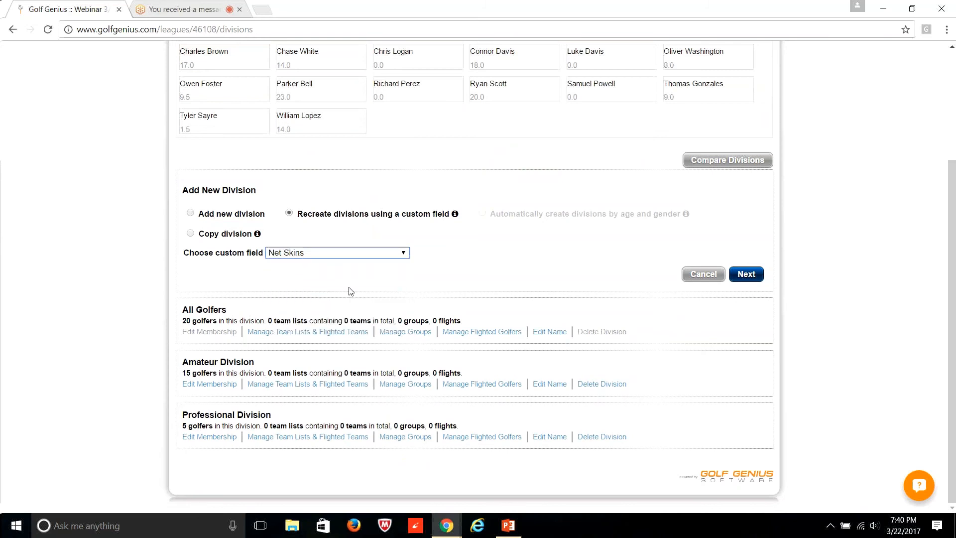
{"action": "left_click", "coordinate": [746, 274]}
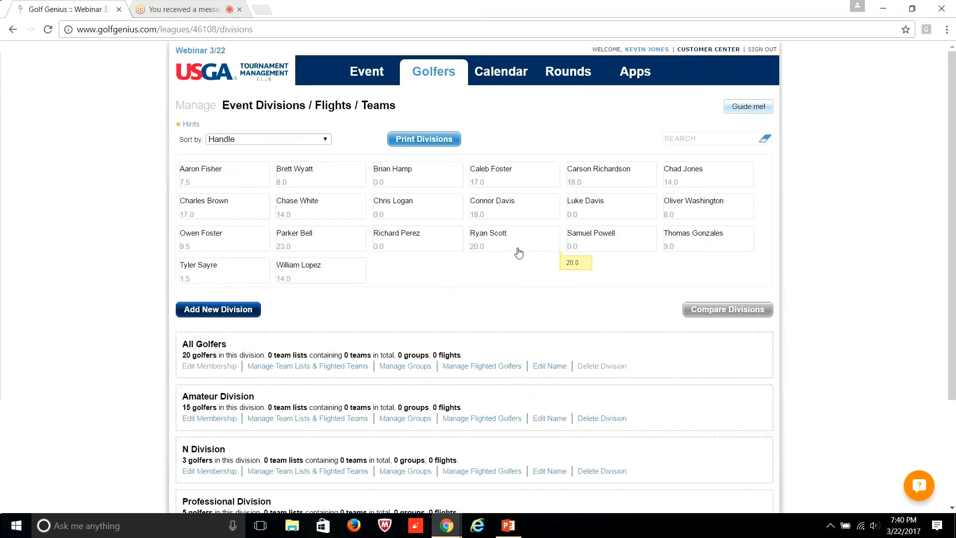
Look over the options for adding a team list to the All Golfers division and return to the divisions.
{"action": "scroll", "coordinate": [518, 253], "scroll_direction": "down", "scroll_amount": 3}
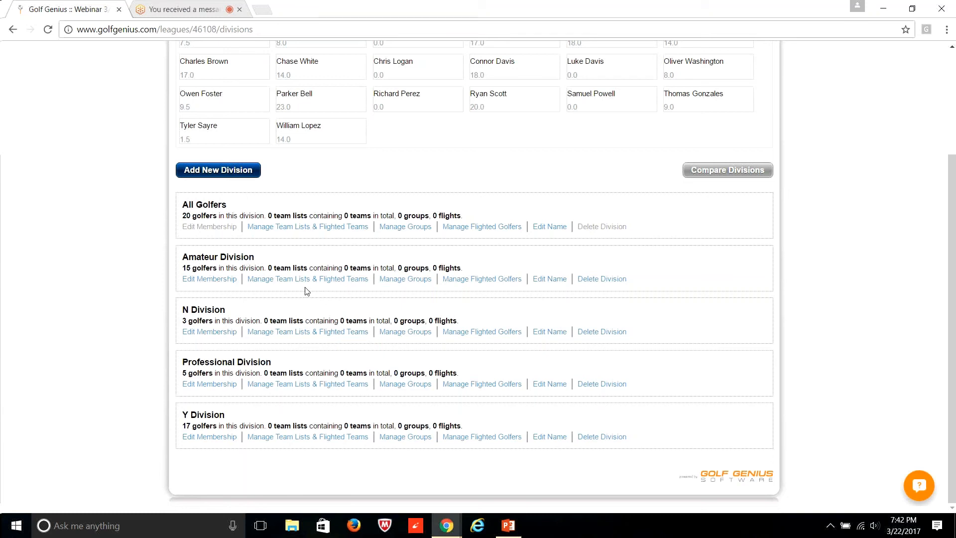
{"action": "left_click", "coordinate": [305, 230]}
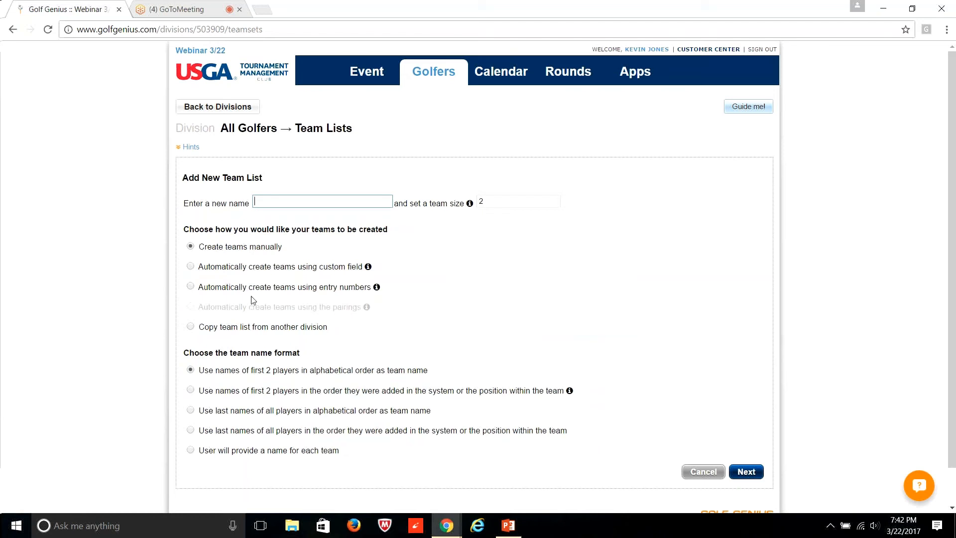
{"action": "left_click", "coordinate": [210, 108]}
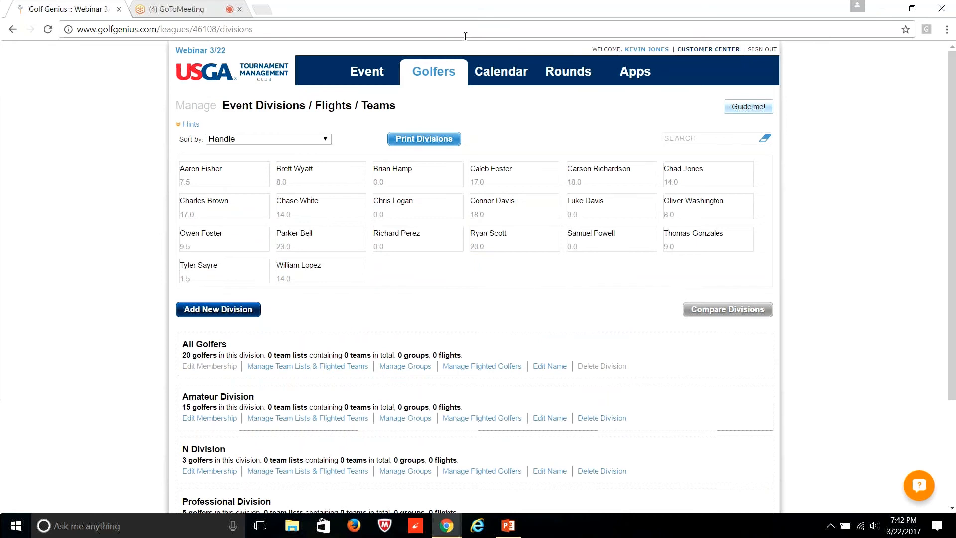
Look over the golfer, calendar and round management options, select Round 1 and start creating new pairings for it.
{"action": "mouse_move", "coordinate": [451, 78]}
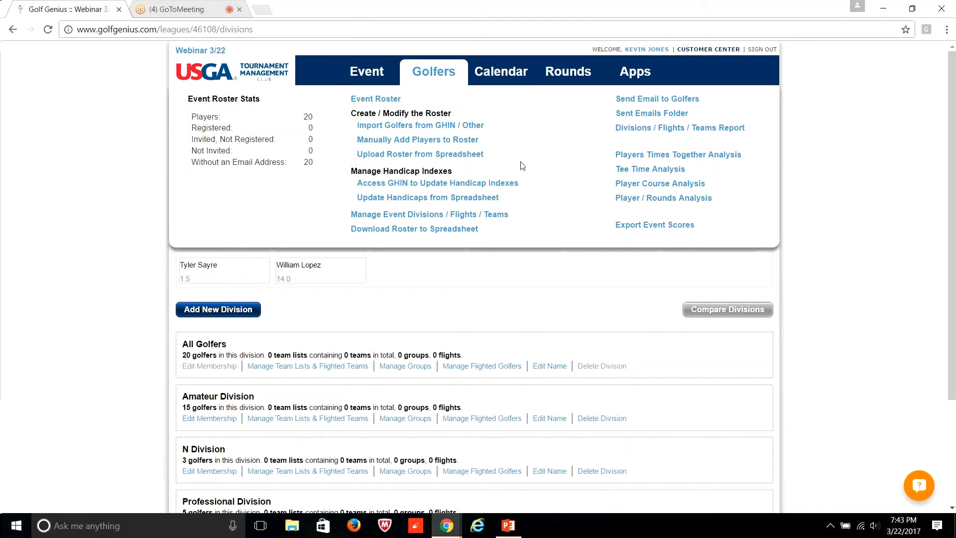
{"action": "mouse_move", "coordinate": [503, 81]}
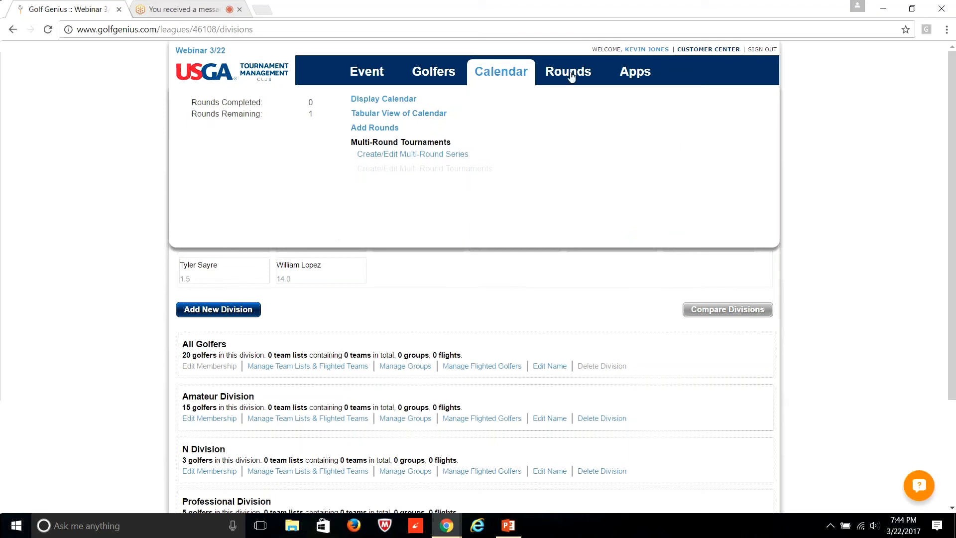
{"action": "mouse_move", "coordinate": [570, 75]}
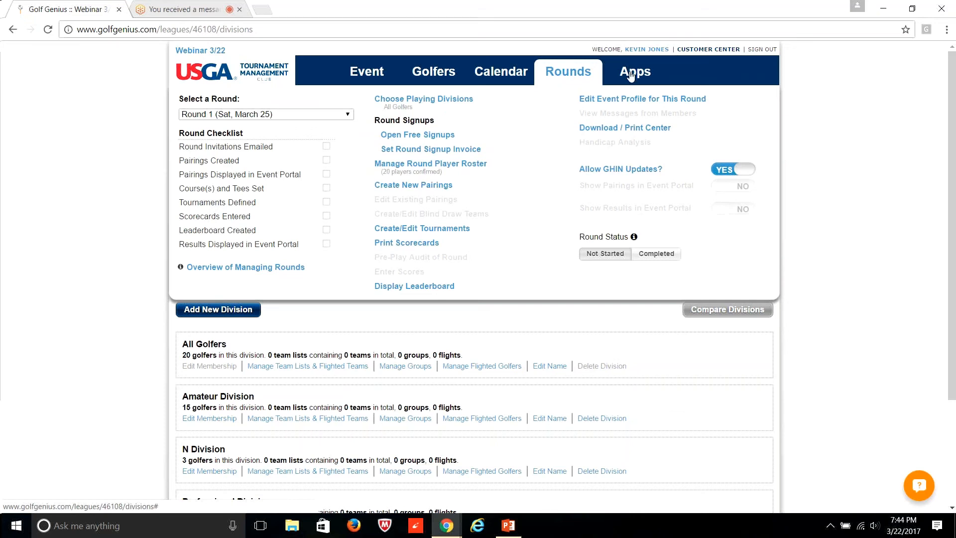
{"action": "left_click", "coordinate": [348, 115]}
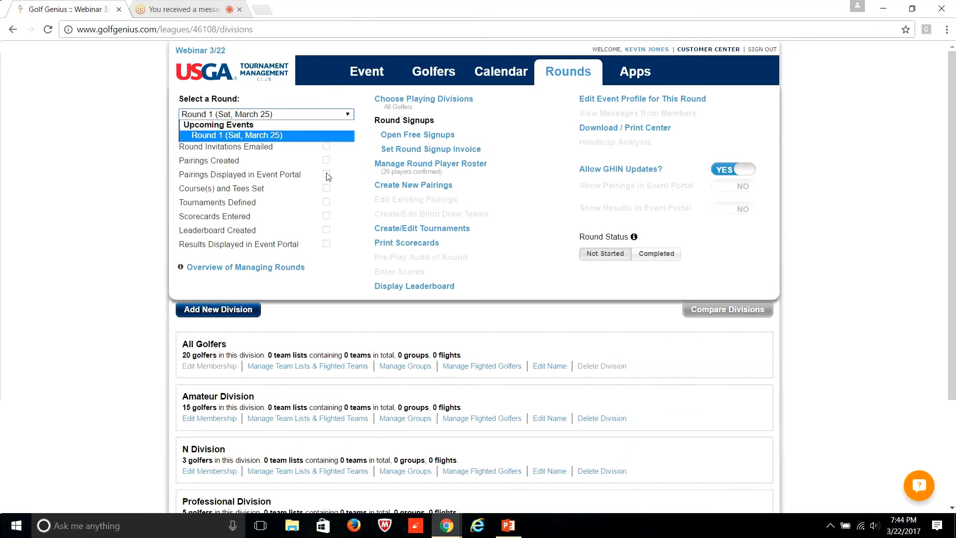
{"action": "left_click", "coordinate": [294, 135]}
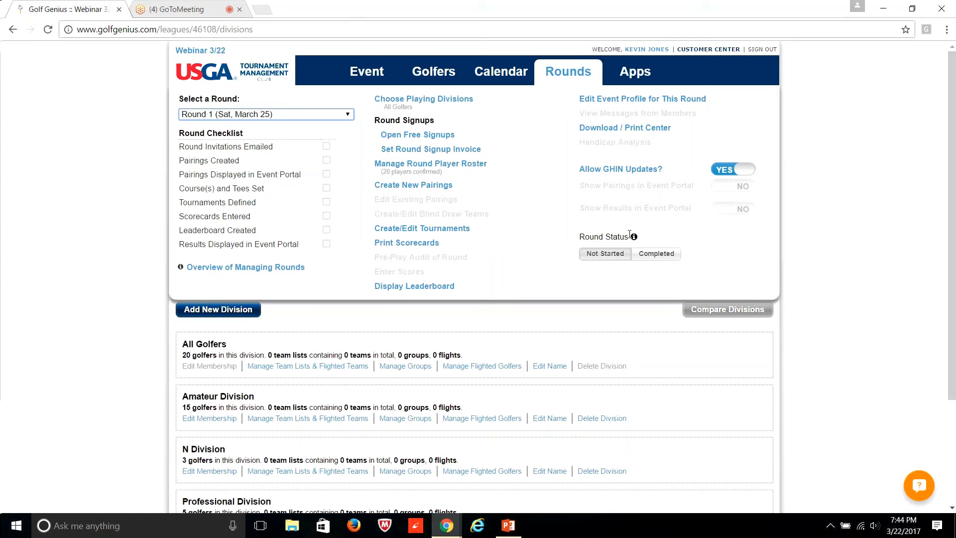
{"action": "mouse_move", "coordinate": [635, 237]}
{"action": "left_click", "coordinate": [404, 192]}
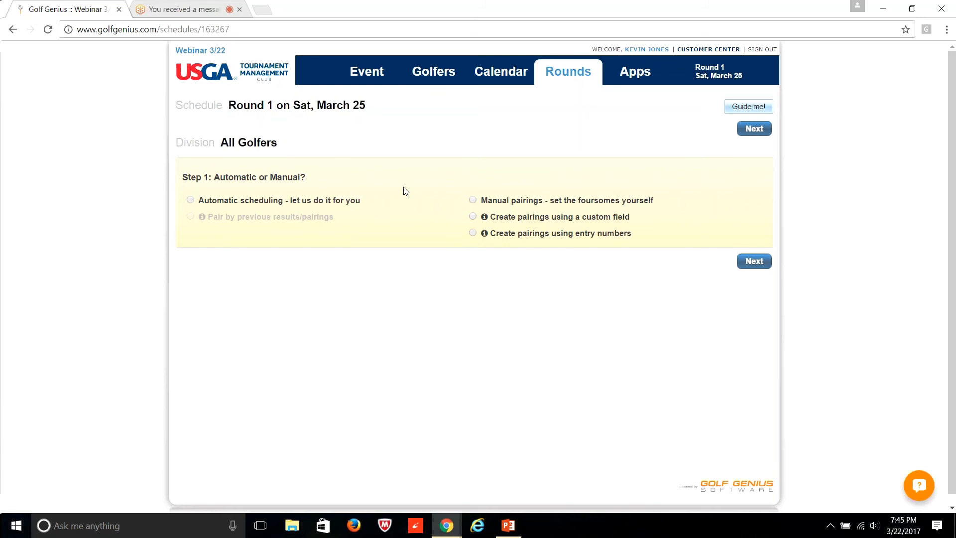
Choose automatic scheduling, keep the second and third listed golfers together, and remove that keep-together exception.
{"action": "left_click", "coordinate": [191, 200]}
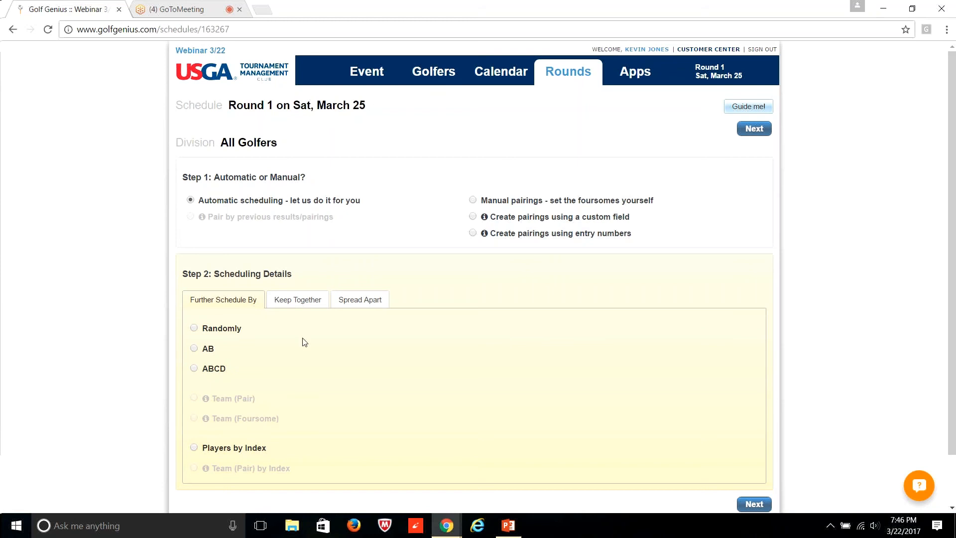
{"action": "left_click", "coordinate": [295, 305]}
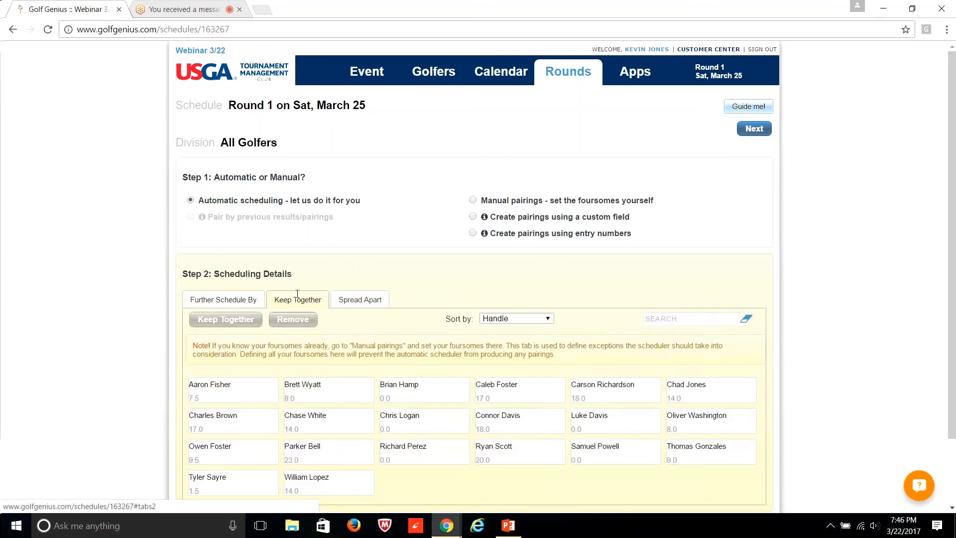
{"action": "scroll", "coordinate": [297, 294], "scroll_direction": "down", "scroll_amount": 2}
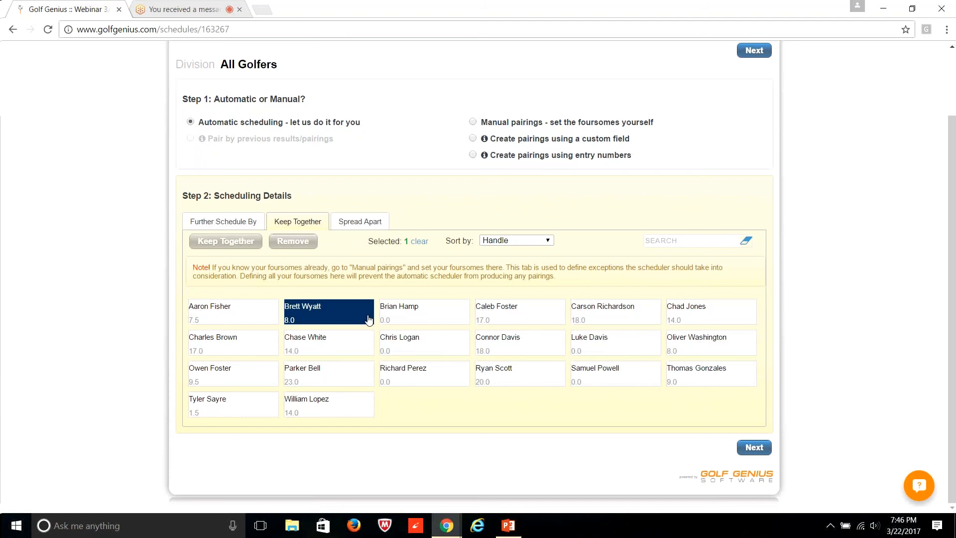
{"action": "left_click", "coordinate": [393, 314]}
{"action": "left_click", "coordinate": [227, 242]}
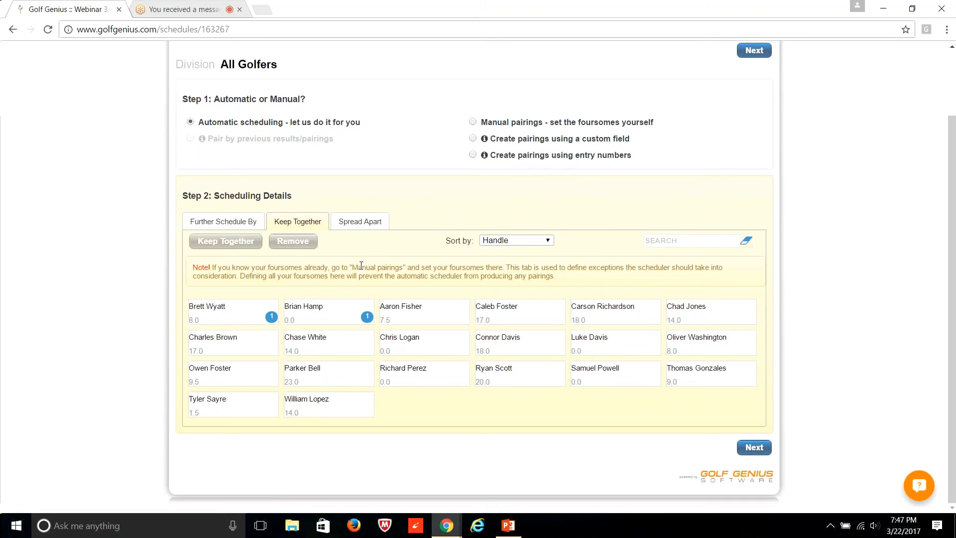
{"action": "left_click", "coordinate": [248, 308]}
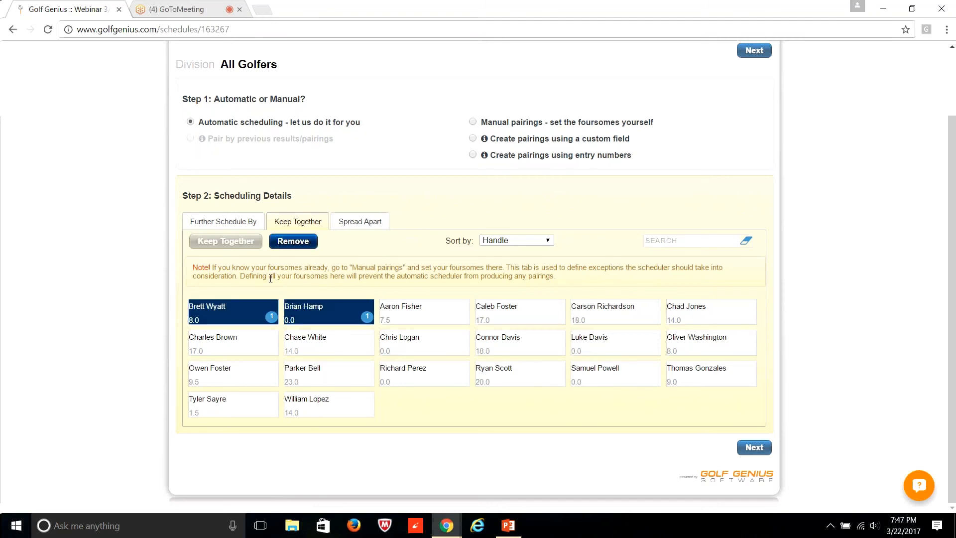
{"action": "left_click", "coordinate": [279, 243]}
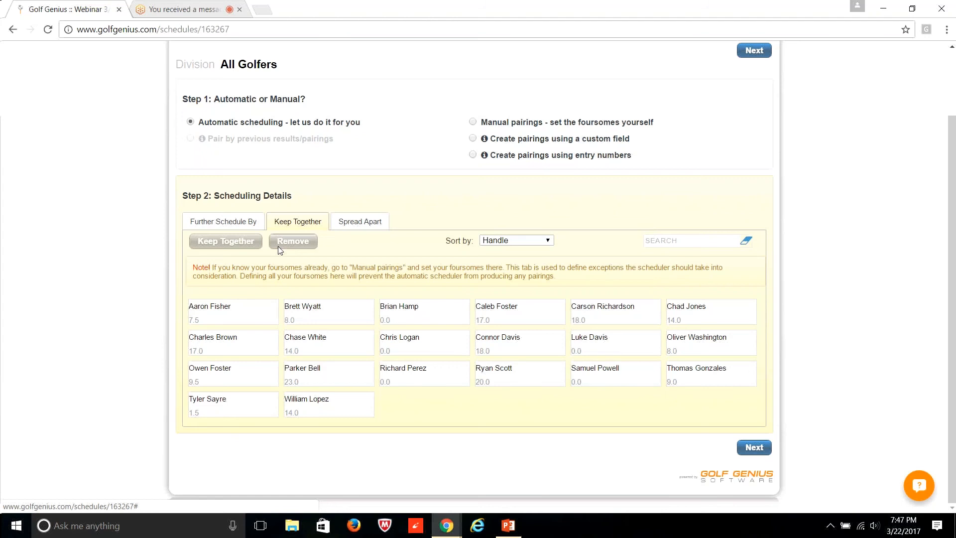
Spread apart the fourth golfer in the first row and the fifth in the second row, and remove that exception.
{"action": "left_click", "coordinate": [356, 224]}
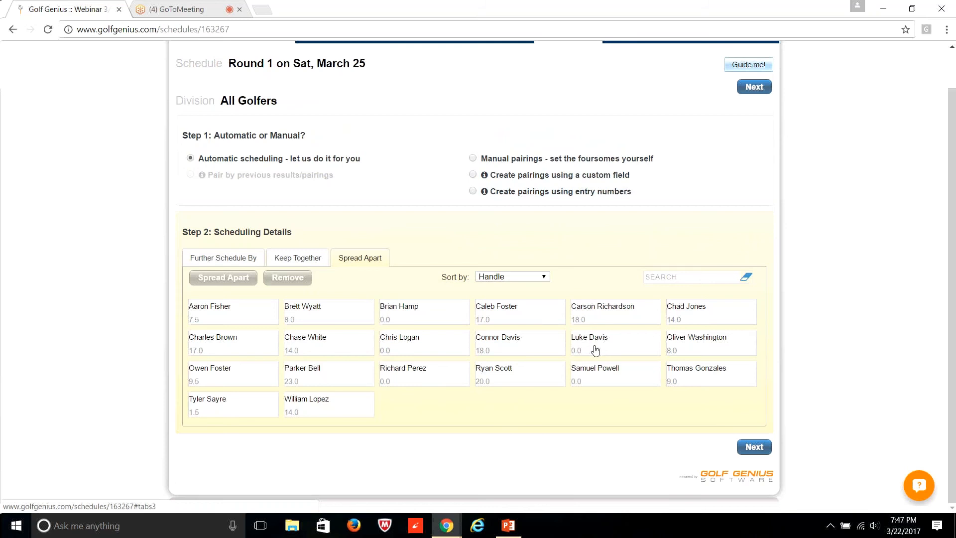
{"action": "left_click", "coordinate": [504, 319]}
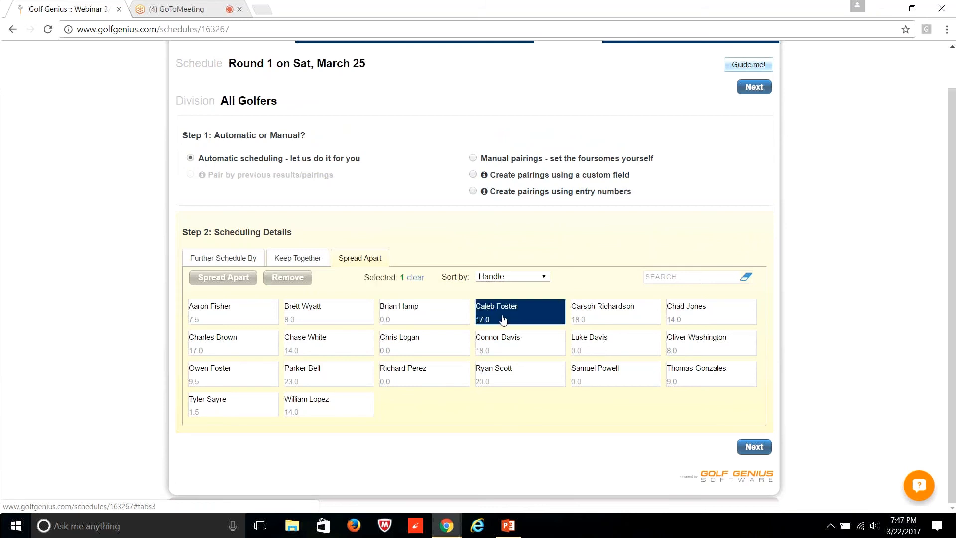
{"action": "left_click", "coordinate": [597, 344]}
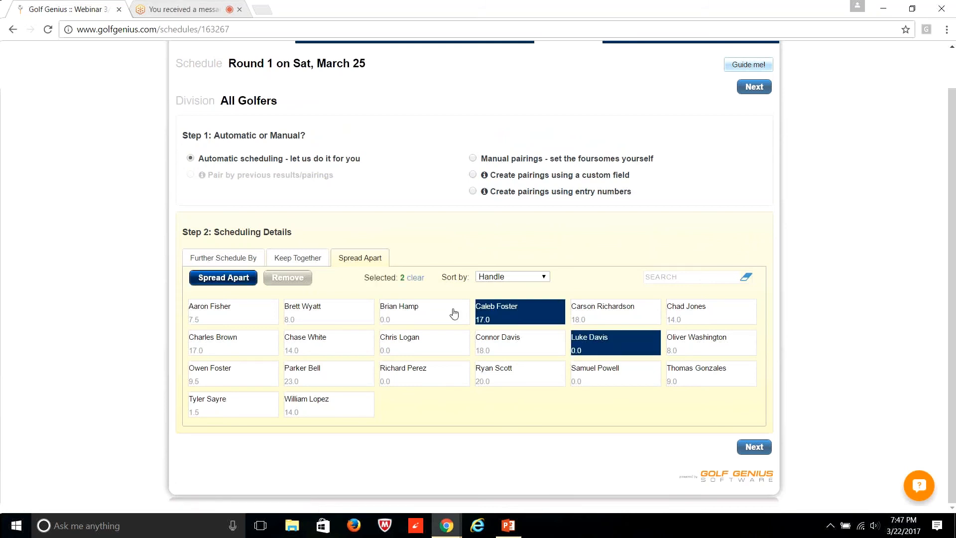
{"action": "left_click", "coordinate": [221, 278]}
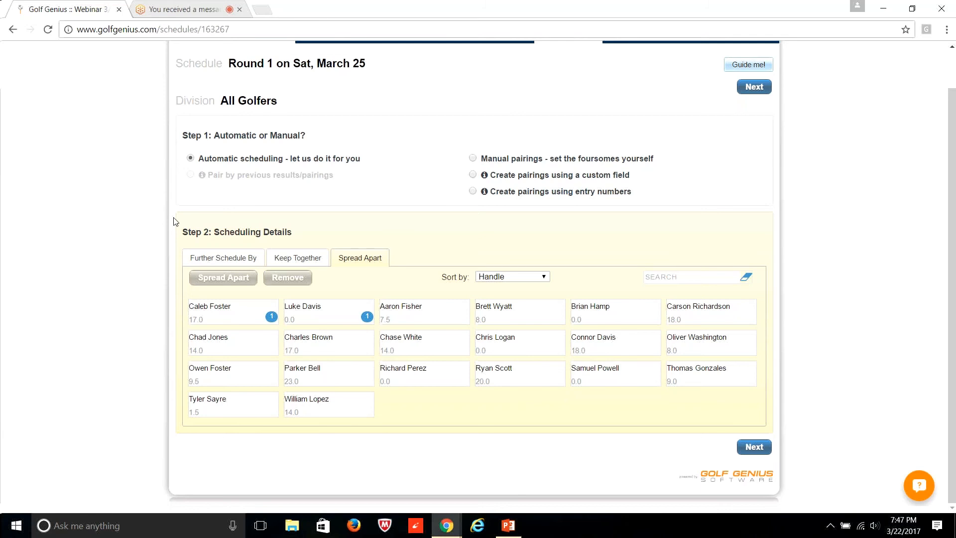
{"action": "left_click", "coordinate": [255, 329]}
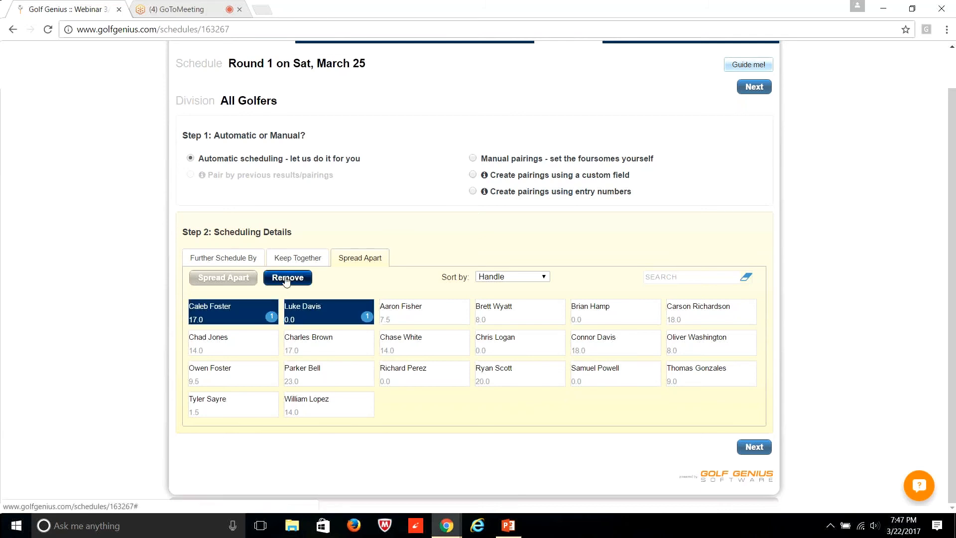
{"action": "left_click", "coordinate": [288, 279]}
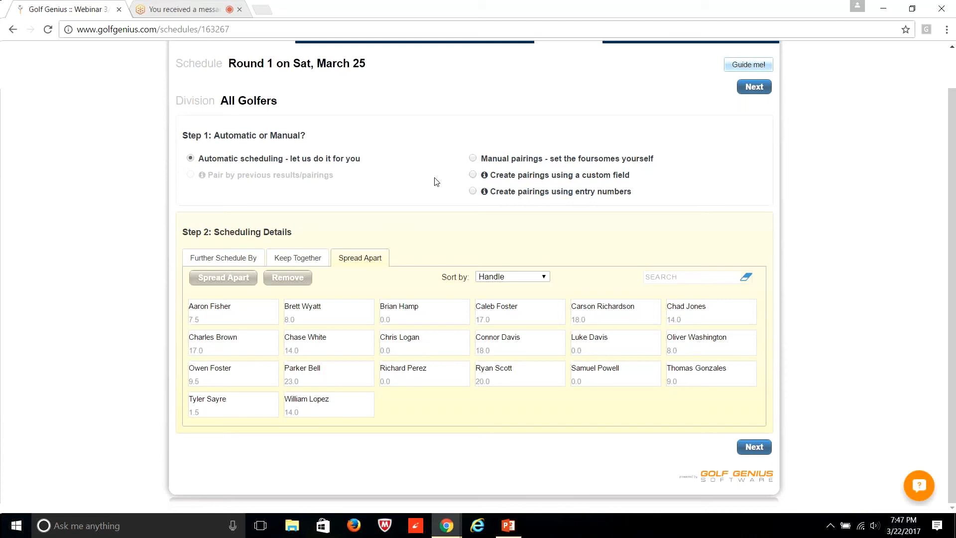
Create the Round 1 pairings from the Team Id custom field, including only attending players and consolidating foursomes.
{"action": "mouse_move", "coordinate": [484, 178]}
{"action": "left_click", "coordinate": [472, 175]}
{"action": "mouse_move", "coordinate": [330, 207]}
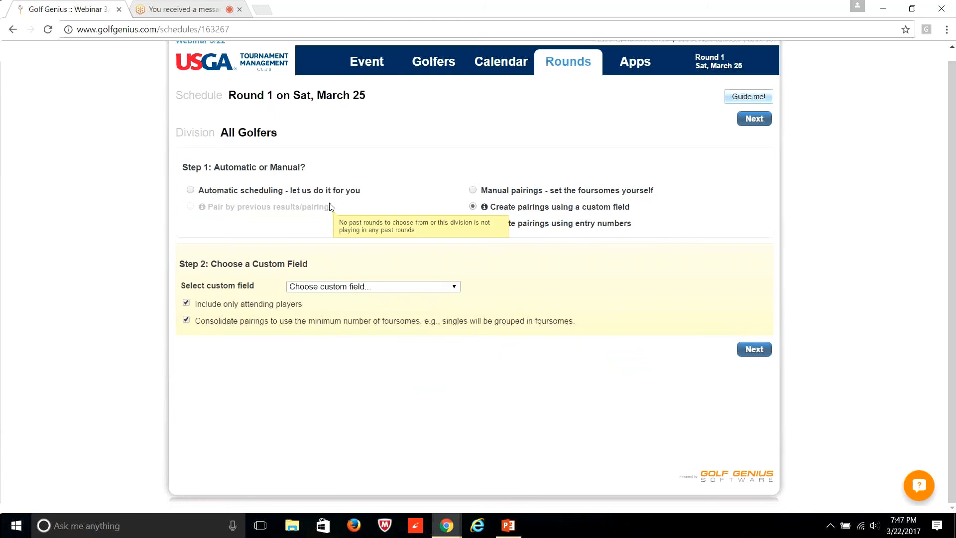
{"action": "left_click", "coordinate": [323, 287]}
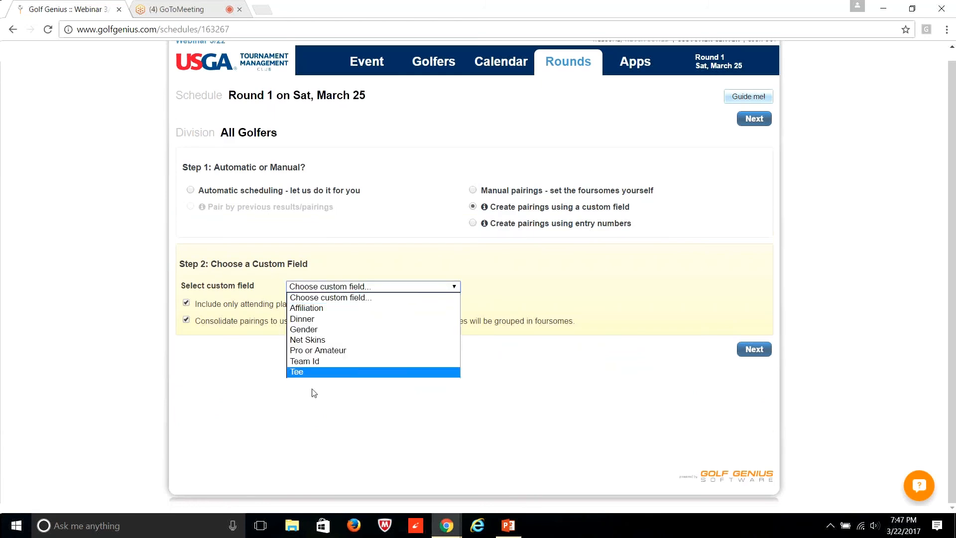
{"action": "left_click", "coordinate": [302, 363]}
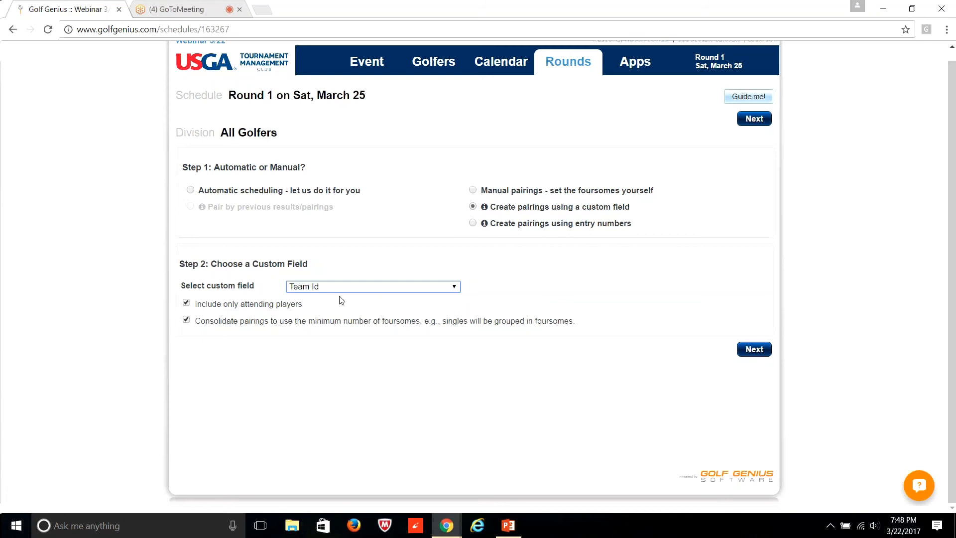
{"action": "left_click", "coordinate": [746, 352]}
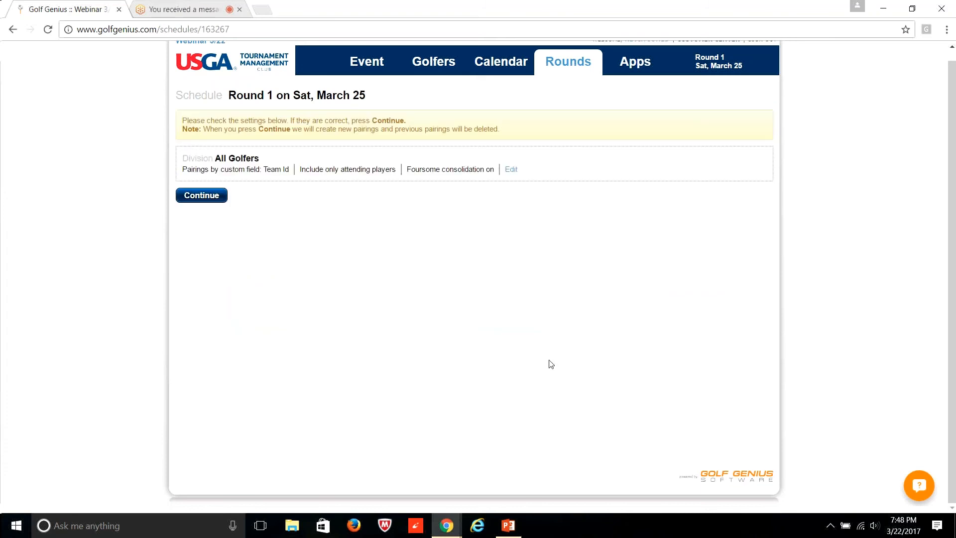
{"action": "left_click", "coordinate": [204, 200]}
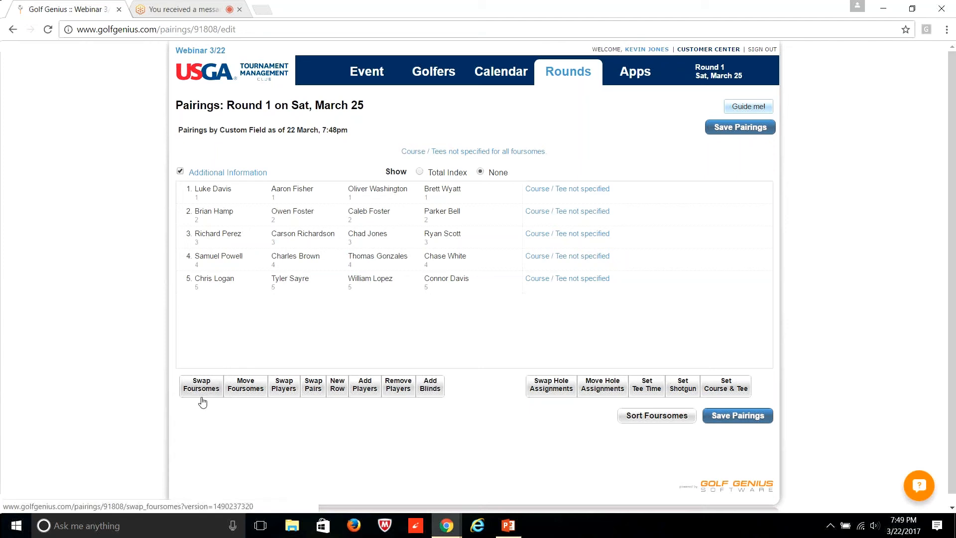
Swap the first and second foursomes in the Round 1 pairings.
{"action": "left_click", "coordinate": [190, 382]}
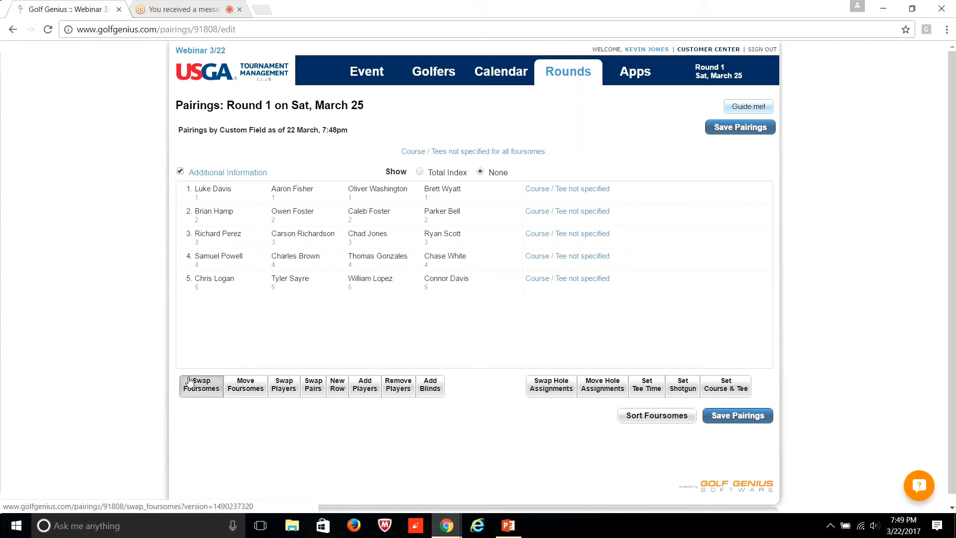
{"action": "left_click", "coordinate": [198, 189]}
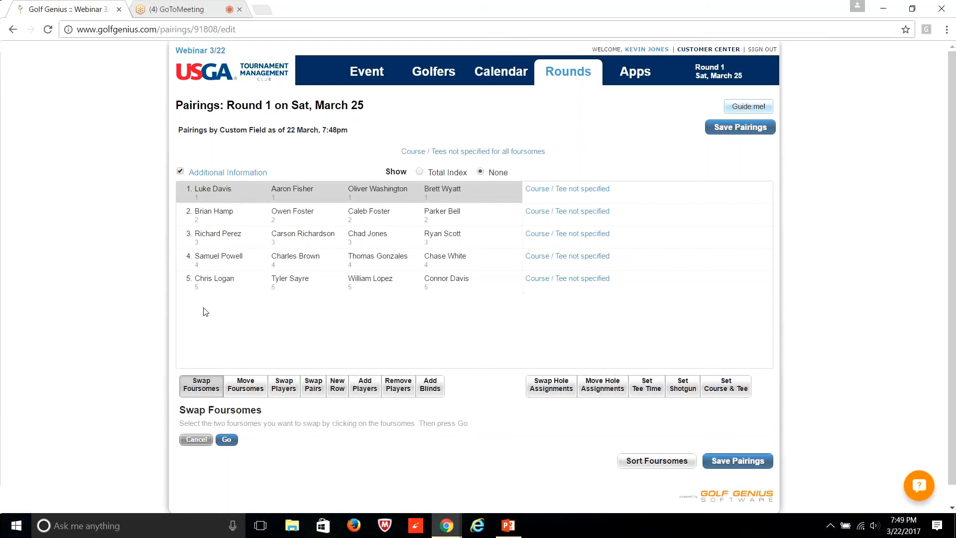
{"action": "left_click", "coordinate": [215, 223]}
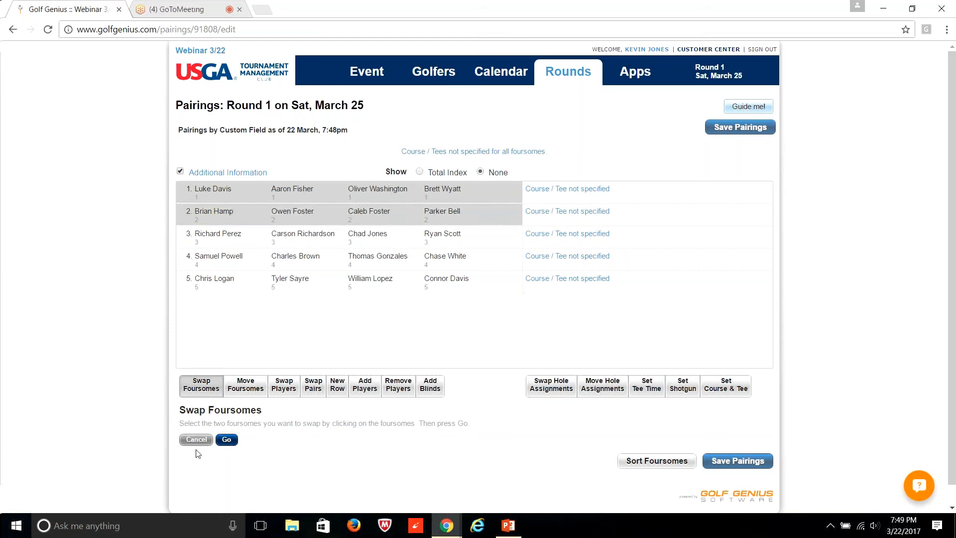
{"action": "left_click", "coordinate": [227, 440]}
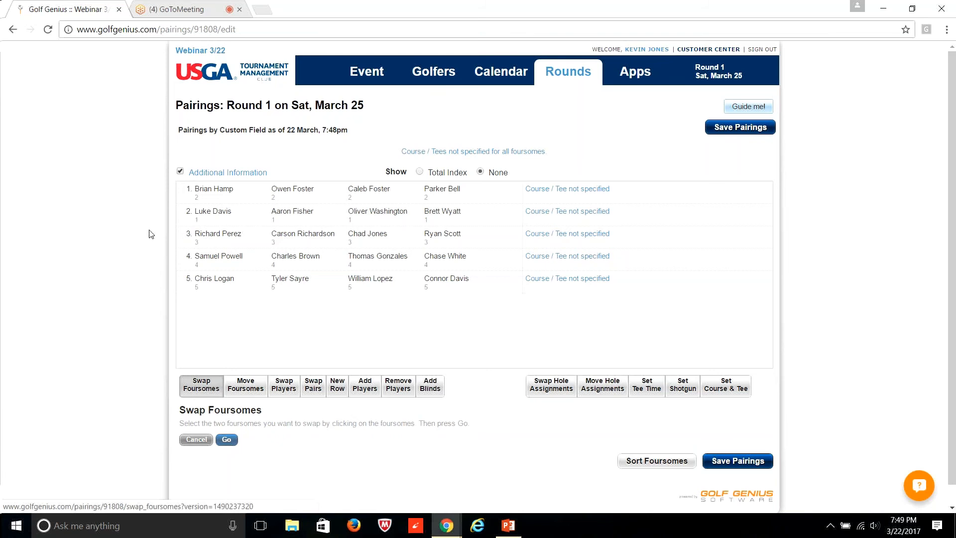
Swap the first two foursomes back to their original order in the Round 1 pairings.
{"action": "left_click", "coordinate": [204, 201]}
{"action": "left_click", "coordinate": [207, 215]}
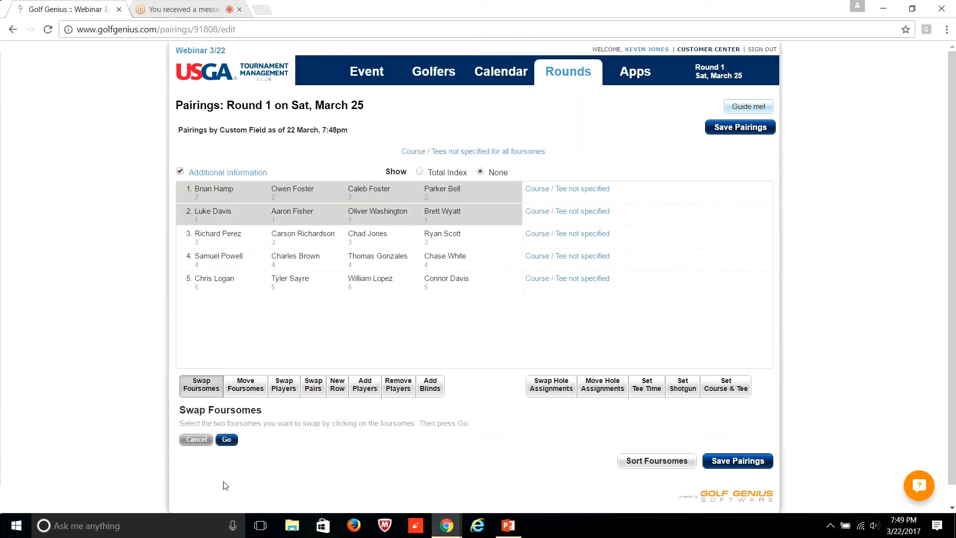
{"action": "left_click", "coordinate": [227, 440]}
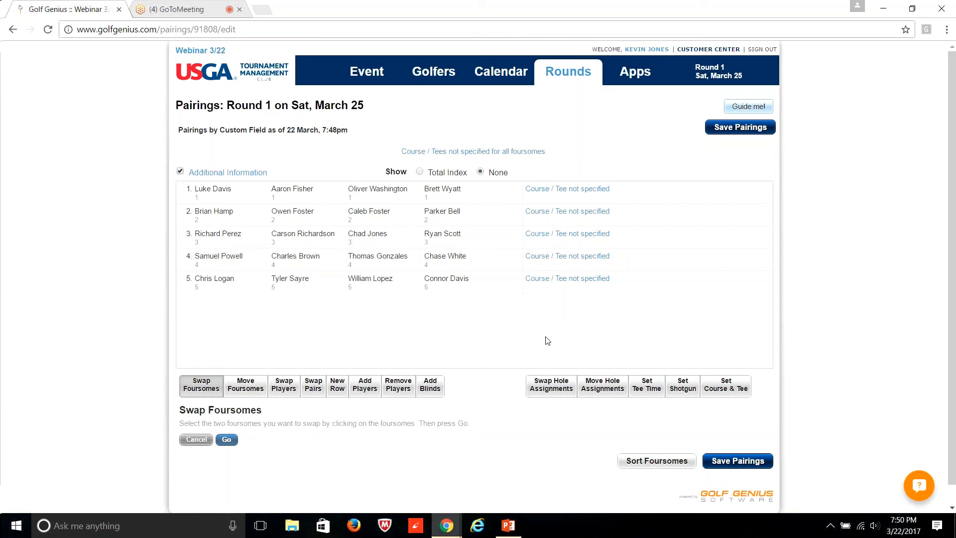
Assign The Home Course - Black with All 18 holes to all golfers whose tee is black.
{"action": "left_click", "coordinate": [725, 393]}
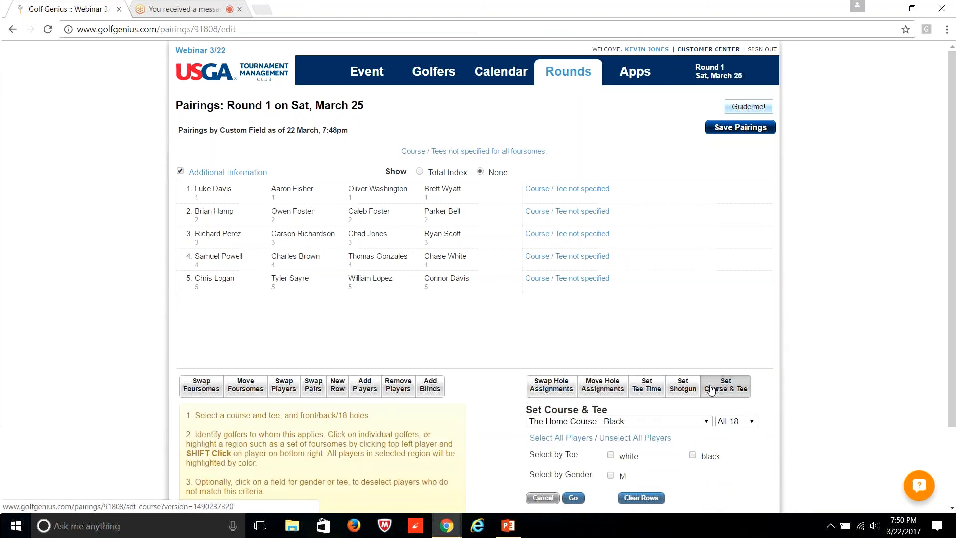
{"action": "scroll", "coordinate": [491, 351], "scroll_direction": "down", "scroll_amount": 3}
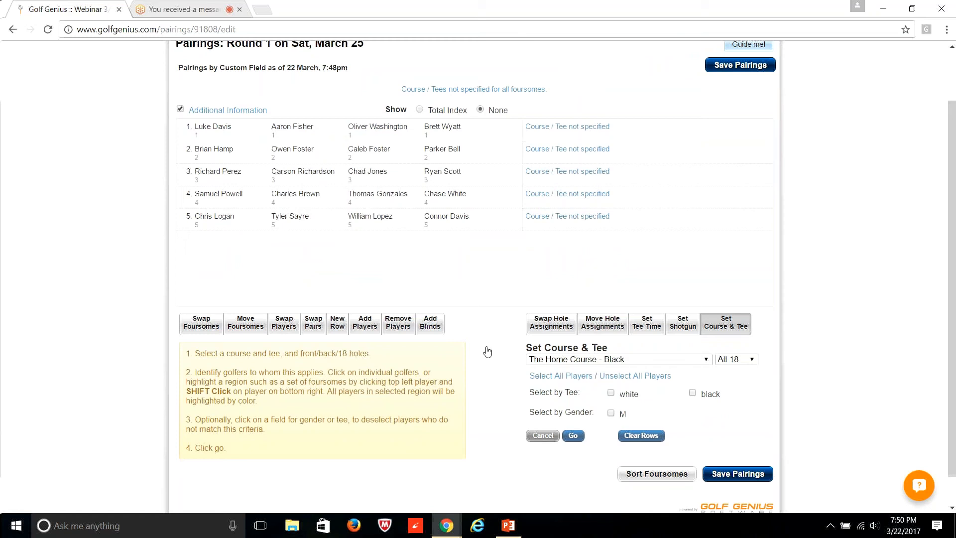
{"action": "left_click", "coordinate": [588, 360]}
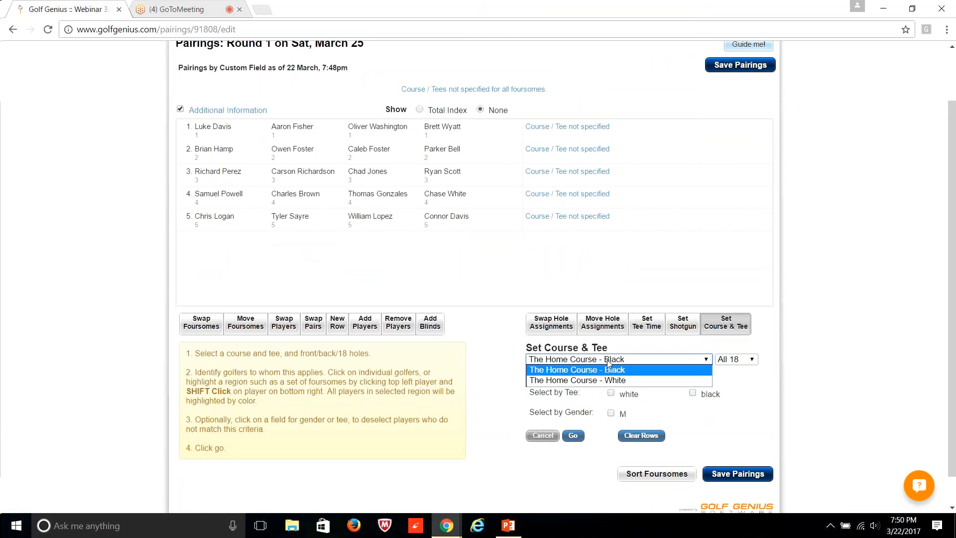
{"action": "left_click", "coordinate": [614, 366]}
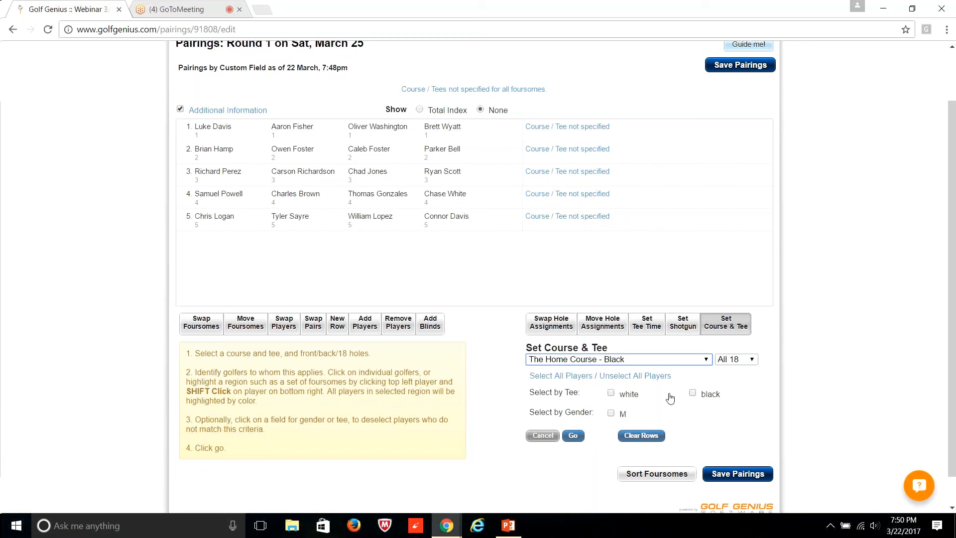
{"action": "left_click", "coordinate": [553, 377]}
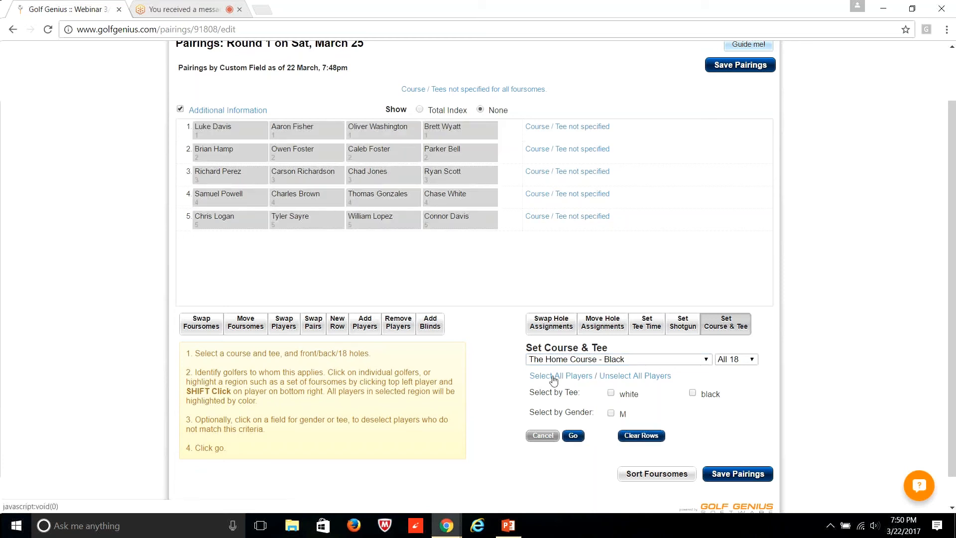
{"action": "left_click", "coordinate": [693, 394]}
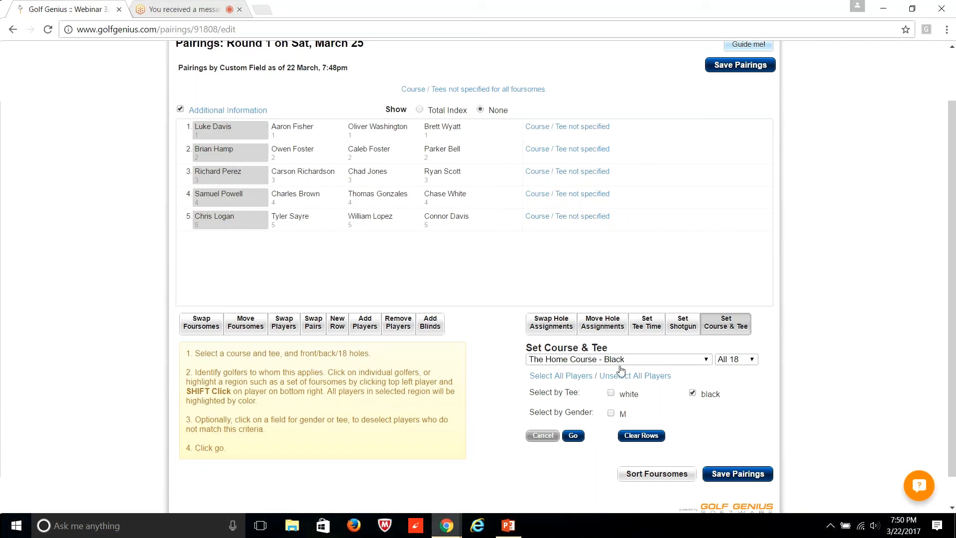
{"action": "left_click", "coordinate": [576, 436]}
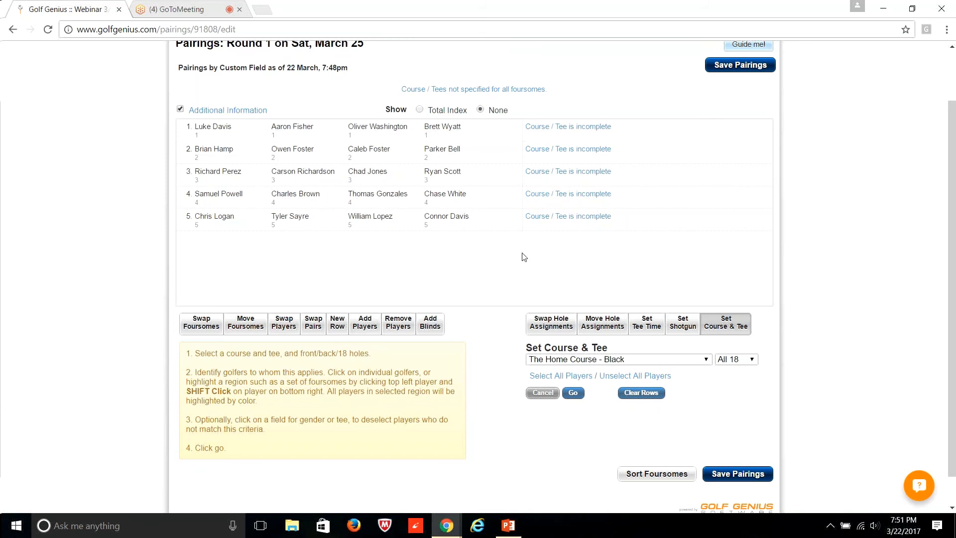
Assign The Home Course - White with All 18 holes to all white-tee golfers, and check the tee details of two golfers in the first foursome.
{"action": "mouse_move", "coordinate": [217, 224]}
{"action": "mouse_move", "coordinate": [229, 198]}
{"action": "left_click", "coordinate": [597, 359]}
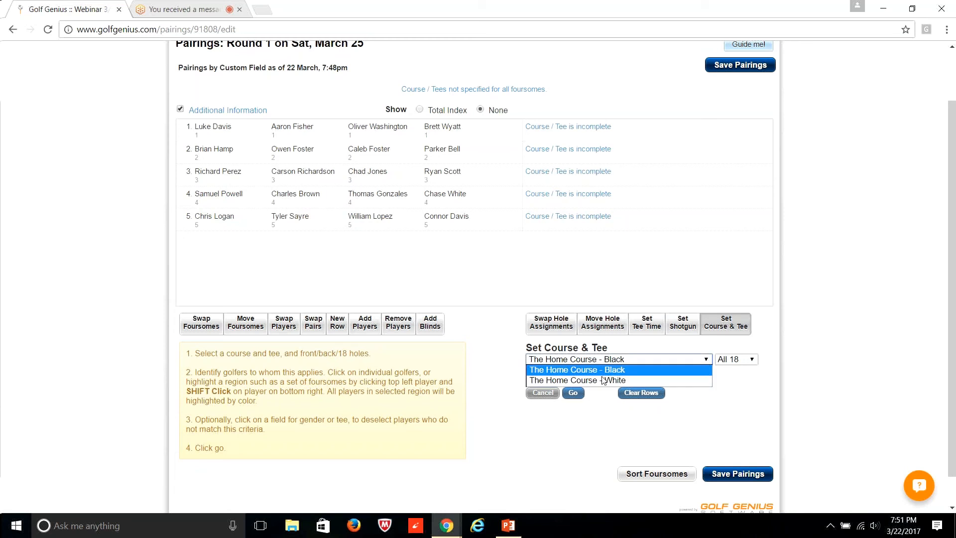
{"action": "left_click", "coordinate": [598, 376]}
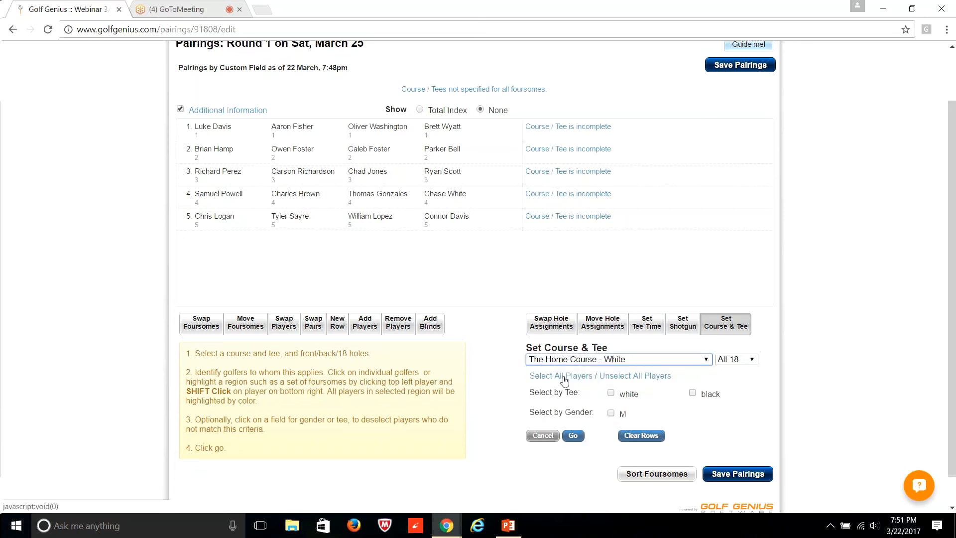
{"action": "left_click", "coordinate": [565, 380]}
{"action": "left_click", "coordinate": [611, 393]}
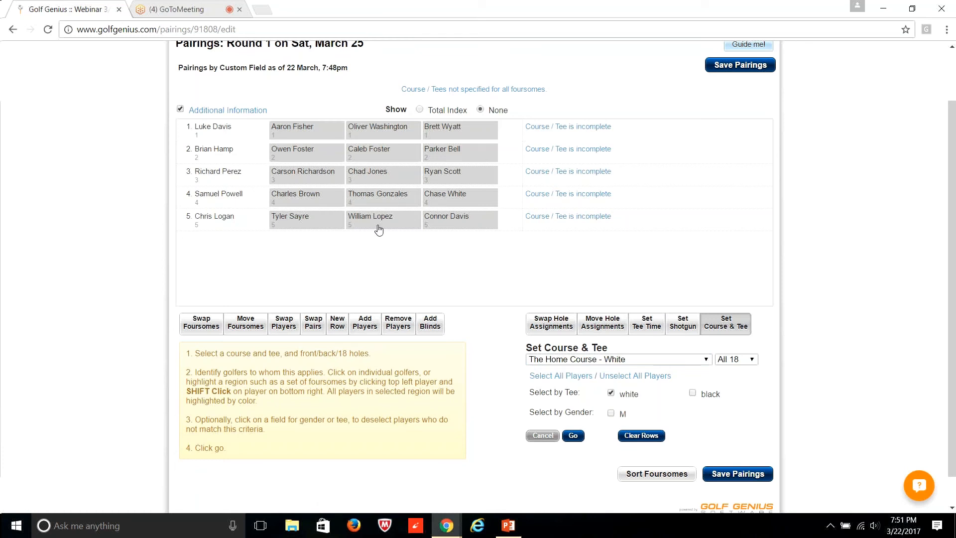
{"action": "left_click", "coordinate": [573, 436]}
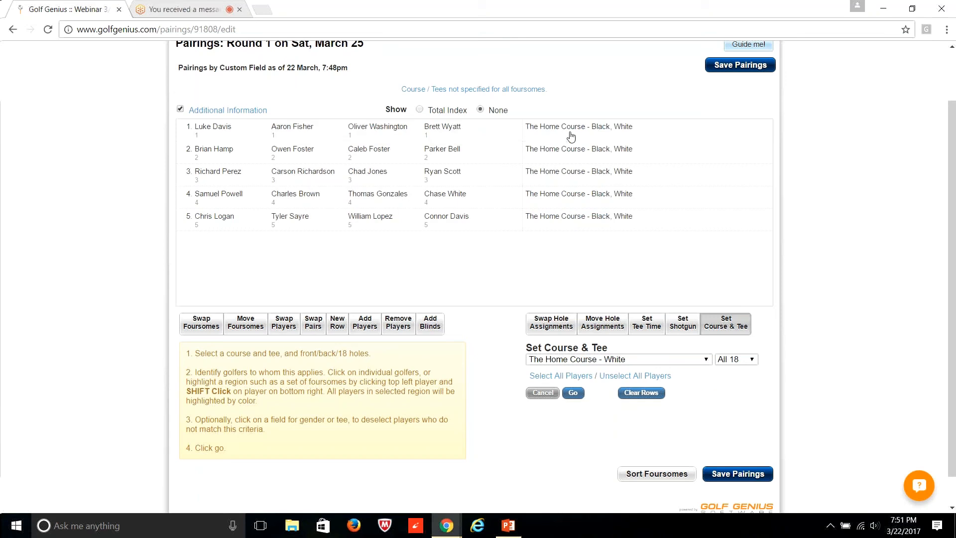
{"action": "left_click", "coordinate": [447, 130]}
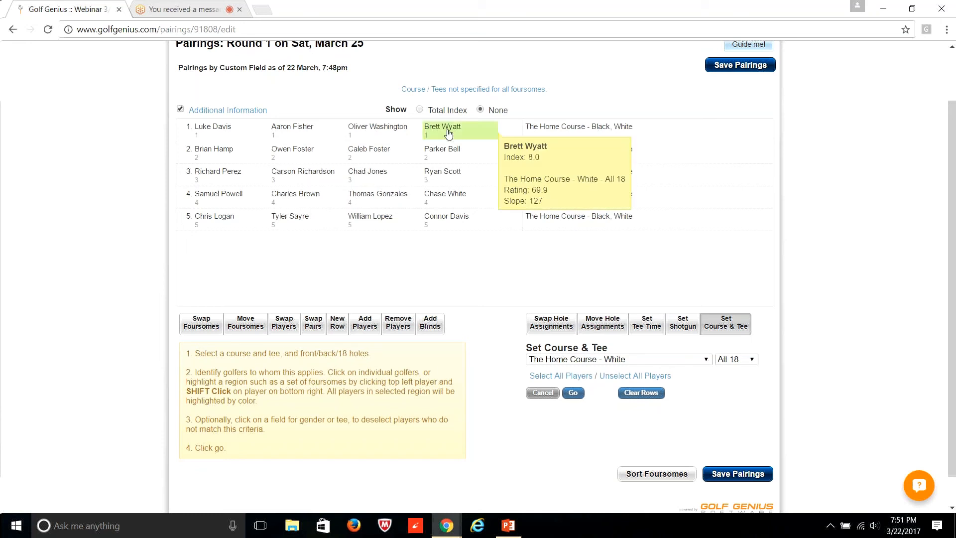
{"action": "left_click", "coordinate": [213, 131]}
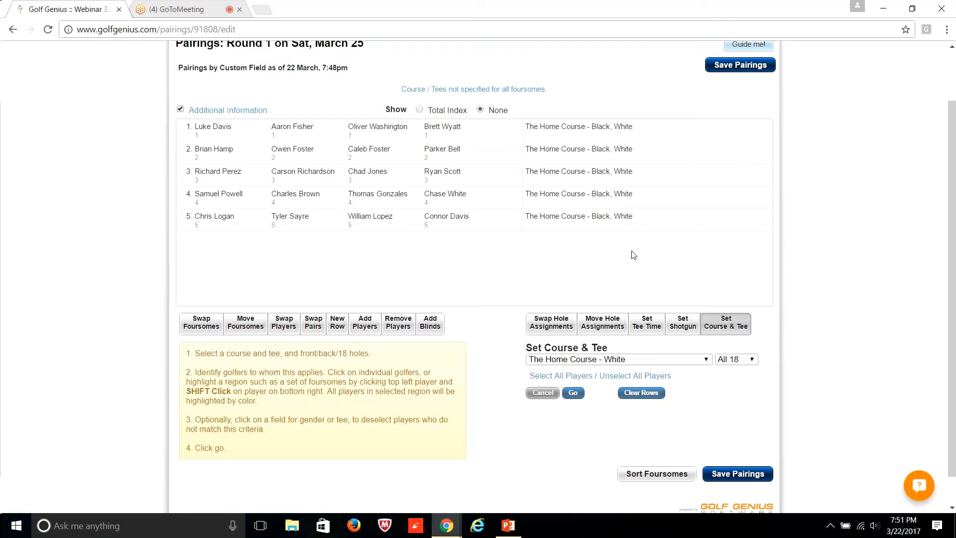
Set a 9:00 AM shotgun start for all foursomes, one per hole from hole 1 to hole 5.
{"action": "left_click", "coordinate": [682, 327]}
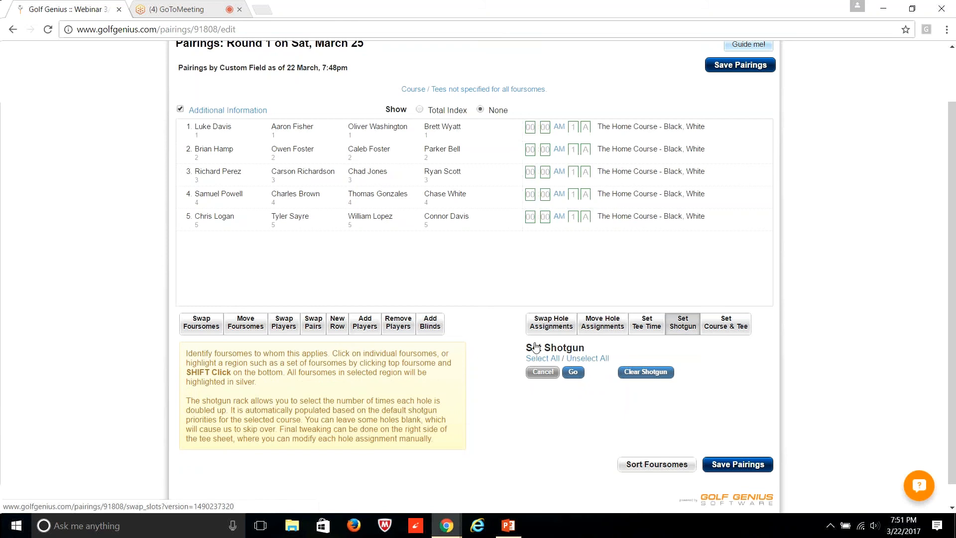
{"action": "left_click", "coordinate": [542, 359]}
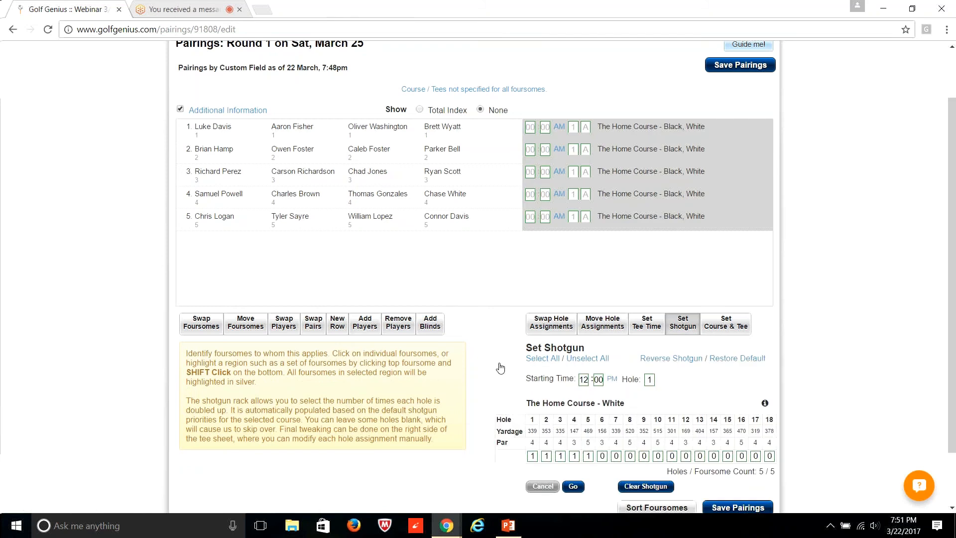
{"action": "scroll", "coordinate": [573, 329], "scroll_direction": "down", "scroll_amount": 1}
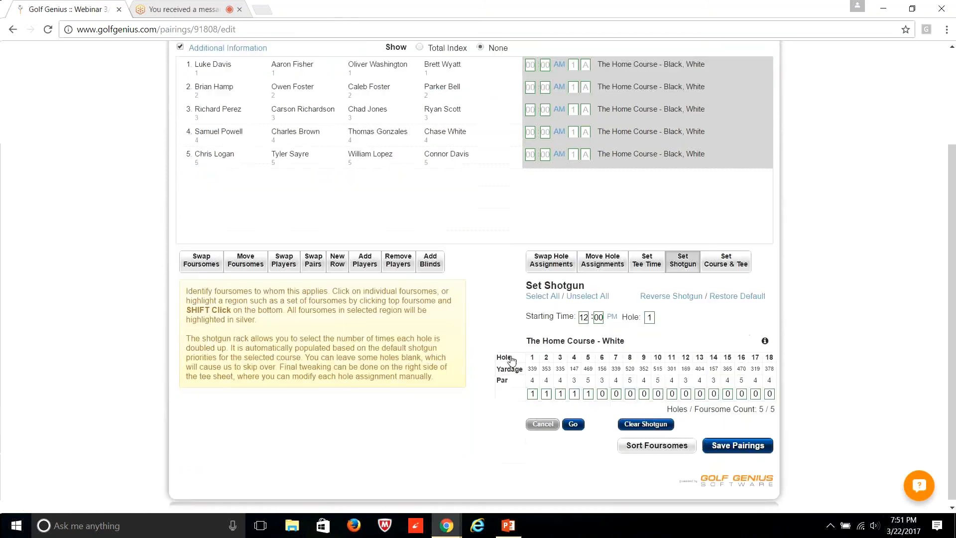
{"action": "left_click", "coordinate": [583, 318]}
{"action": "type", "text": "9"}
{"action": "left_click", "coordinate": [612, 318]}
{"action": "left_click", "coordinate": [573, 424]}
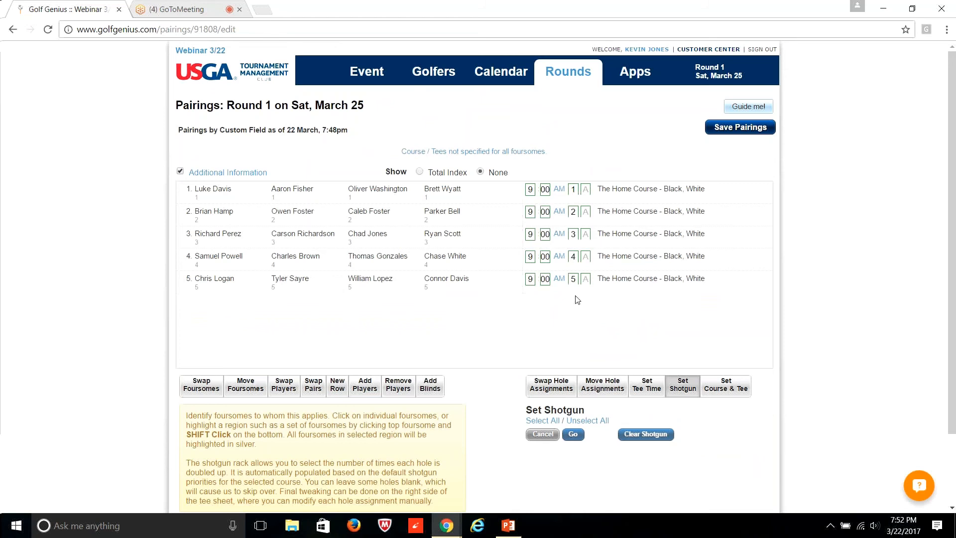
Set tee times for all foursomes from hole 1, starting at 9:00 AM with an 8,7 interval, and save the pairings.
{"action": "scroll", "coordinate": [511, 319], "scroll_direction": "down", "scroll_amount": 1}
{"action": "scroll", "coordinate": [511, 319], "scroll_direction": "up", "scroll_amount": 1}
{"action": "scroll", "coordinate": [541, 249], "scroll_direction": "down", "scroll_amount": 1}
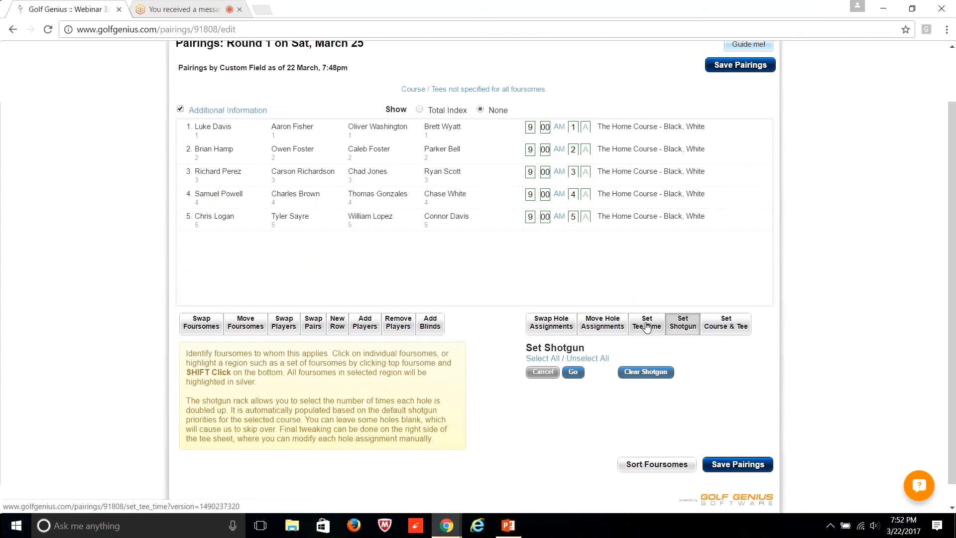
{"action": "left_click", "coordinate": [647, 328]}
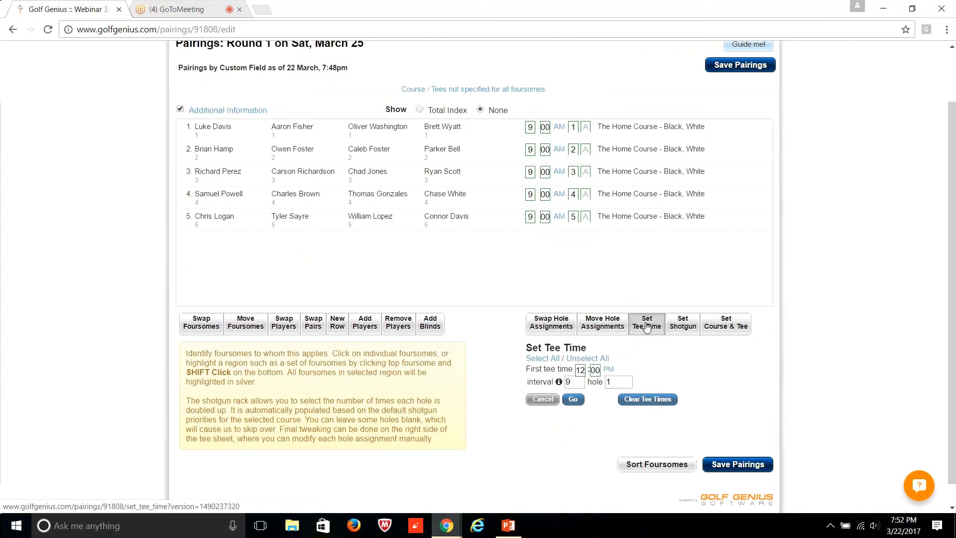
{"action": "left_click", "coordinate": [536, 361]}
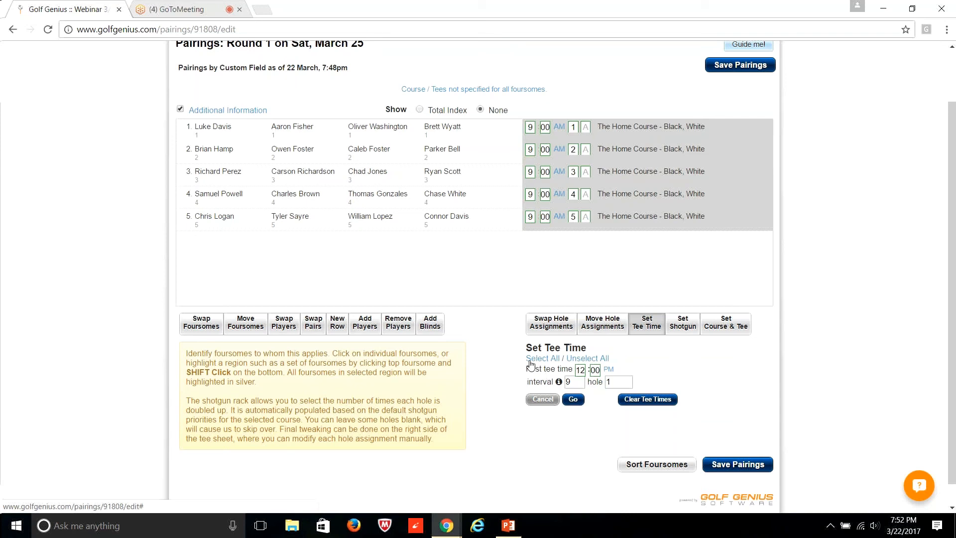
{"action": "left_click_drag", "start_coordinate": [578, 369], "coordinate": [586, 373]}
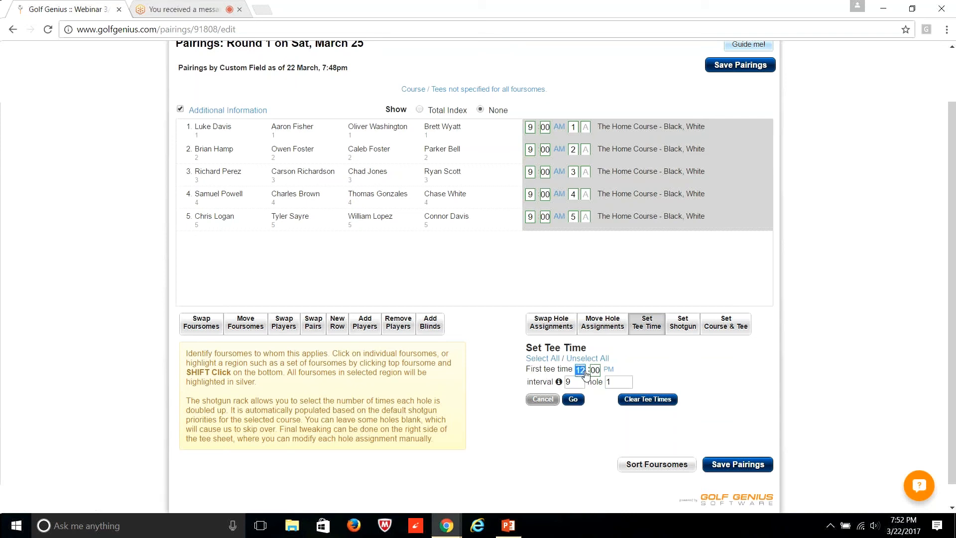
{"action": "type", "text": "9"}
{"action": "left_click", "coordinate": [609, 371]}
{"action": "left_click", "coordinate": [579, 380]}
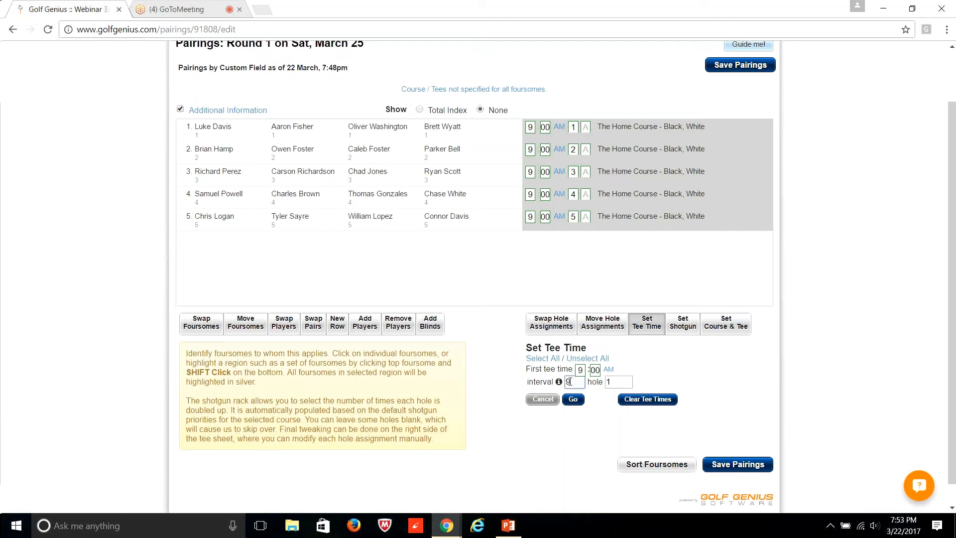
{"action": "double_click", "coordinate": [570, 381]}
{"action": "type", "text": "8,7"}
{"action": "left_click", "coordinate": [574, 400]}
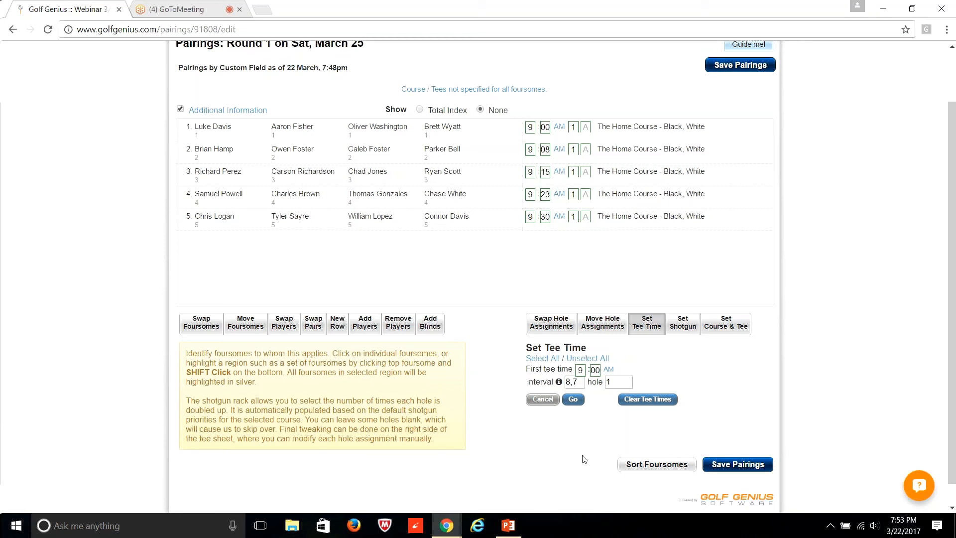
{"action": "left_click", "coordinate": [737, 465]}
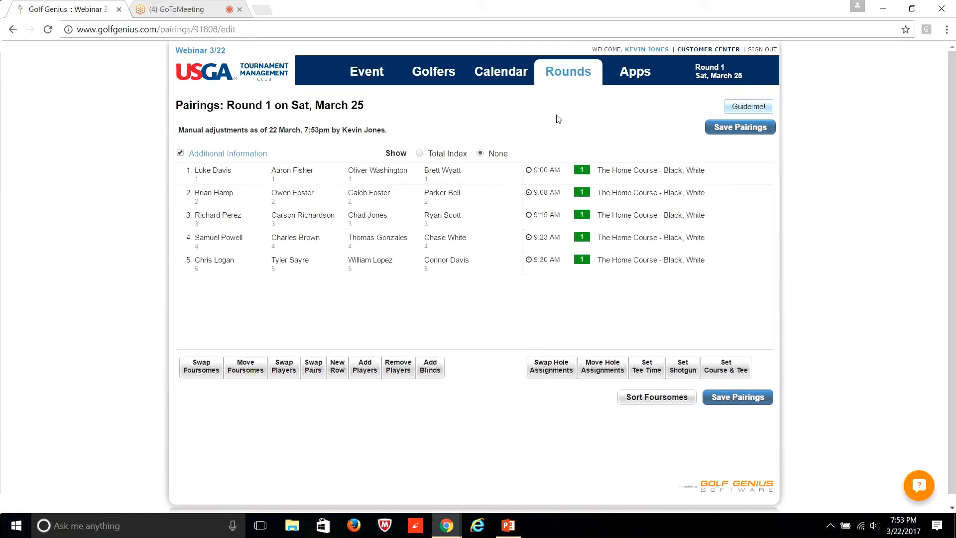
Turn on showing the Round 1 pairings in the Event Portal and open the event's portal site.
{"action": "mouse_move", "coordinate": [561, 75]}
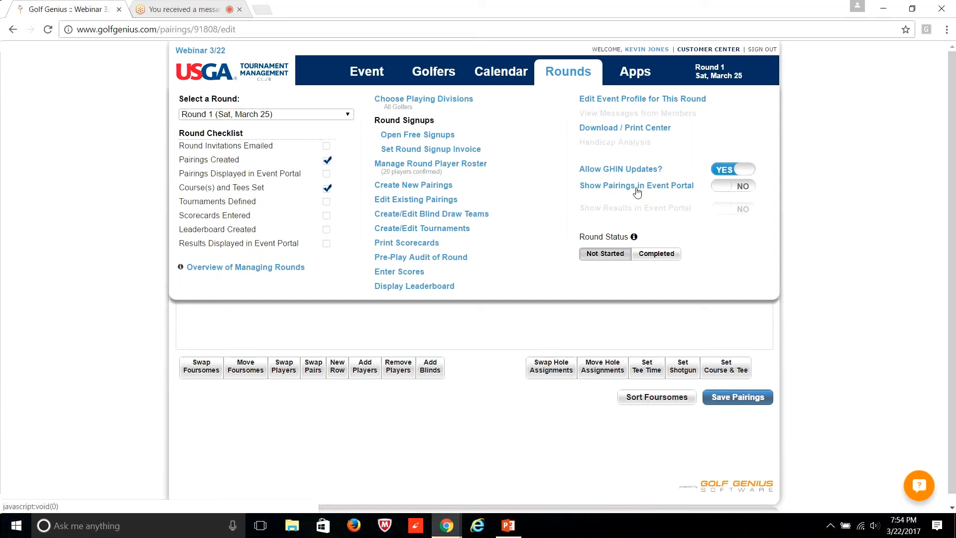
{"action": "left_click", "coordinate": [680, 190]}
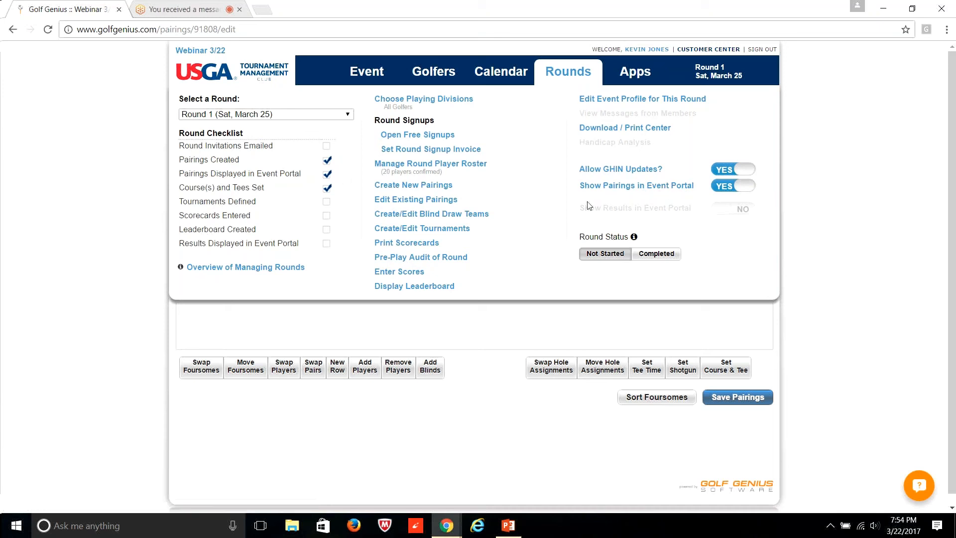
{"action": "left_click", "coordinate": [634, 83]}
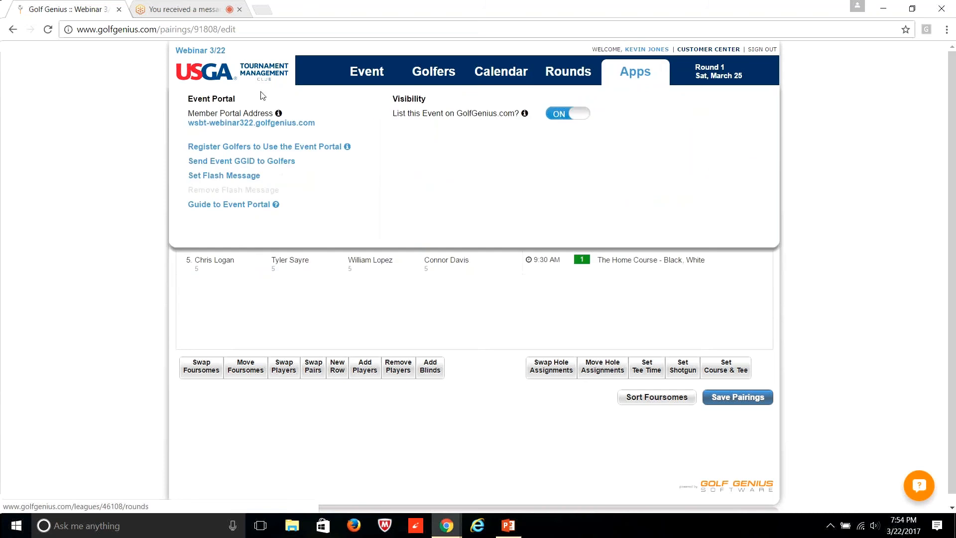
{"action": "left_click", "coordinate": [243, 127]}
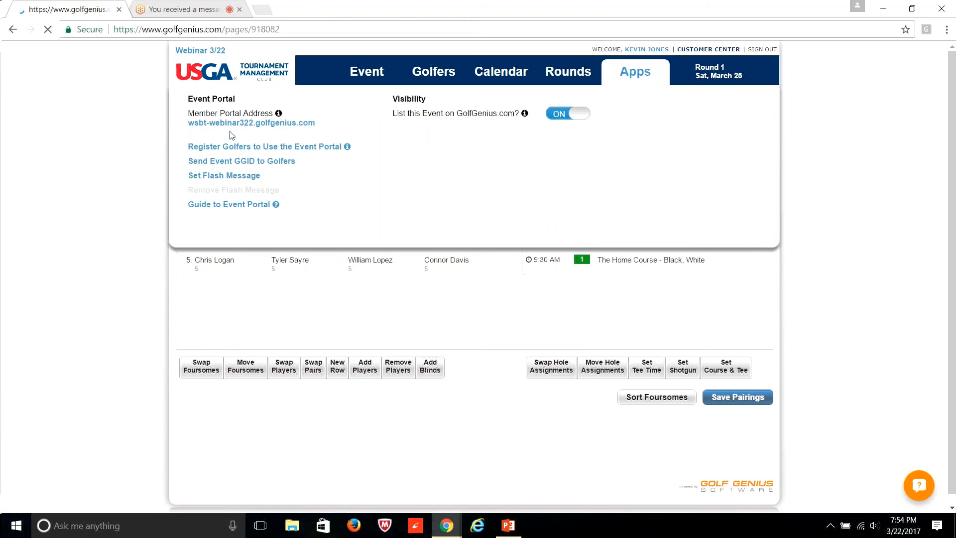
{"action": "mouse_move", "coordinate": [230, 136]}
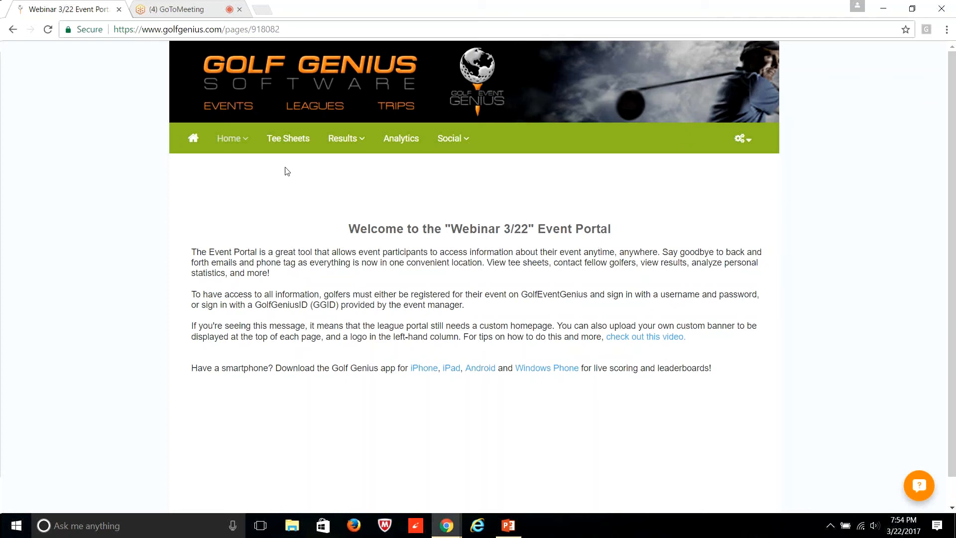
View the portal's Tee Sheets page with its groups by tee time, and bring up the section's editing options.
{"action": "mouse_move", "coordinate": [283, 145]}
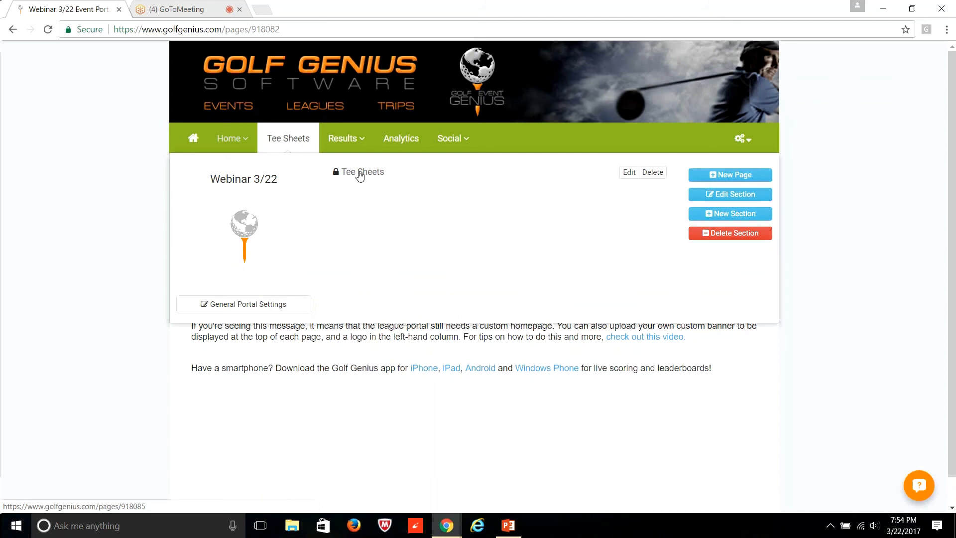
{"action": "left_click", "coordinate": [361, 176]}
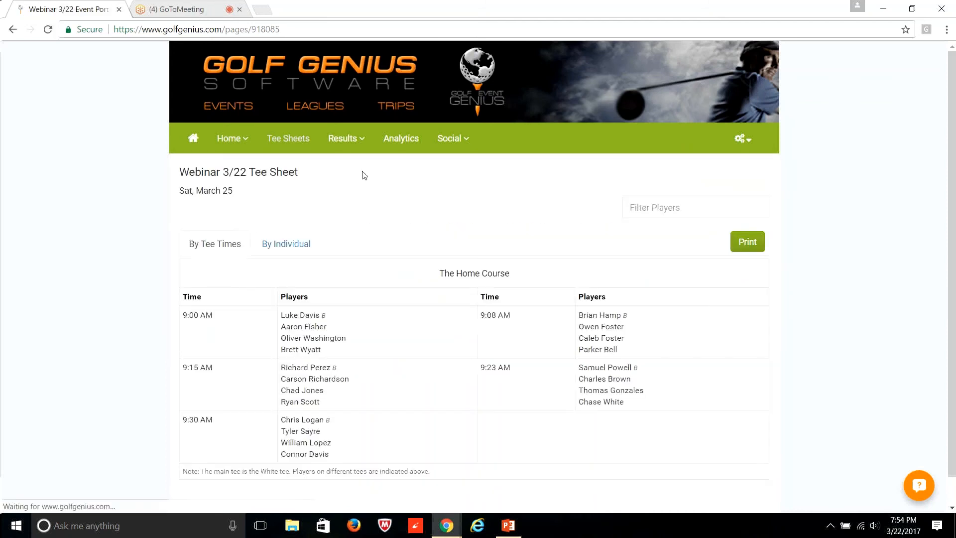
{"action": "scroll", "coordinate": [367, 206], "scroll_direction": "down", "scroll_amount": 1}
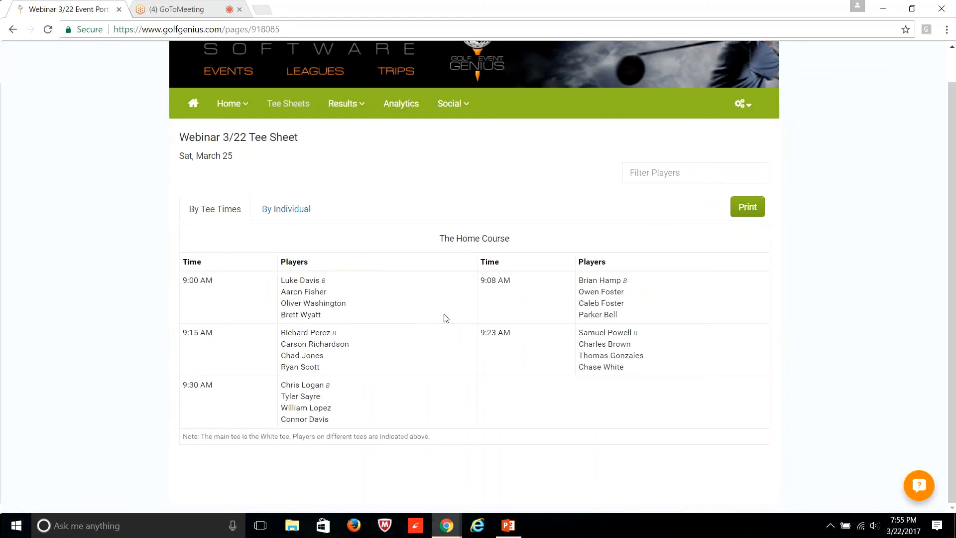
{"action": "left_click", "coordinate": [287, 102]}
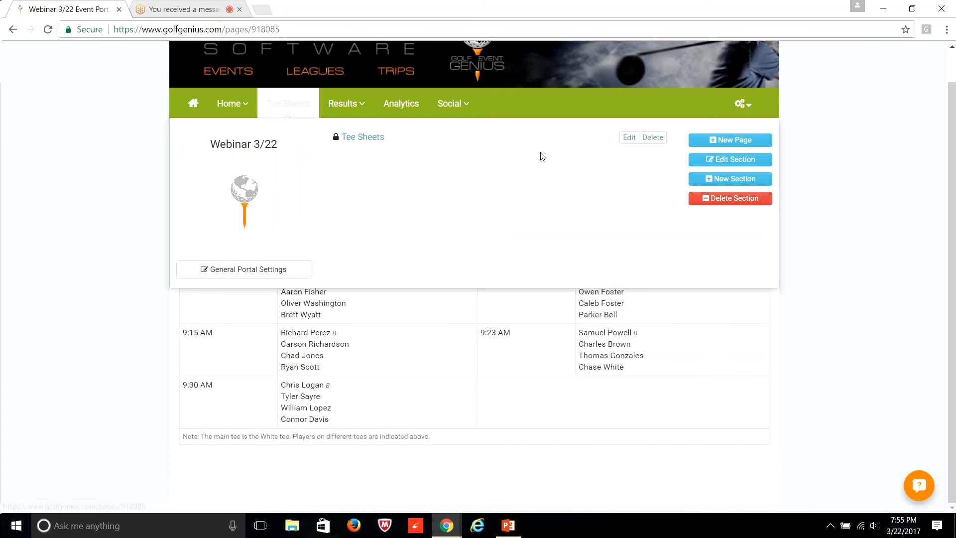
Review the Tee Sheets page's edit settings, including its visibility and handicap display options, and return to the tee sheet.
{"action": "left_click", "coordinate": [628, 137]}
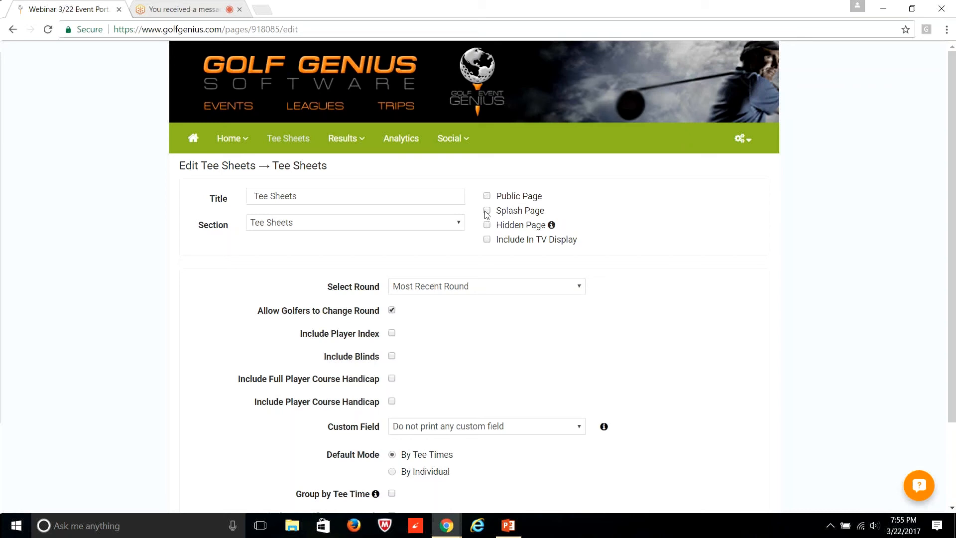
{"action": "scroll", "coordinate": [347, 292], "scroll_direction": "down", "scroll_amount": 2}
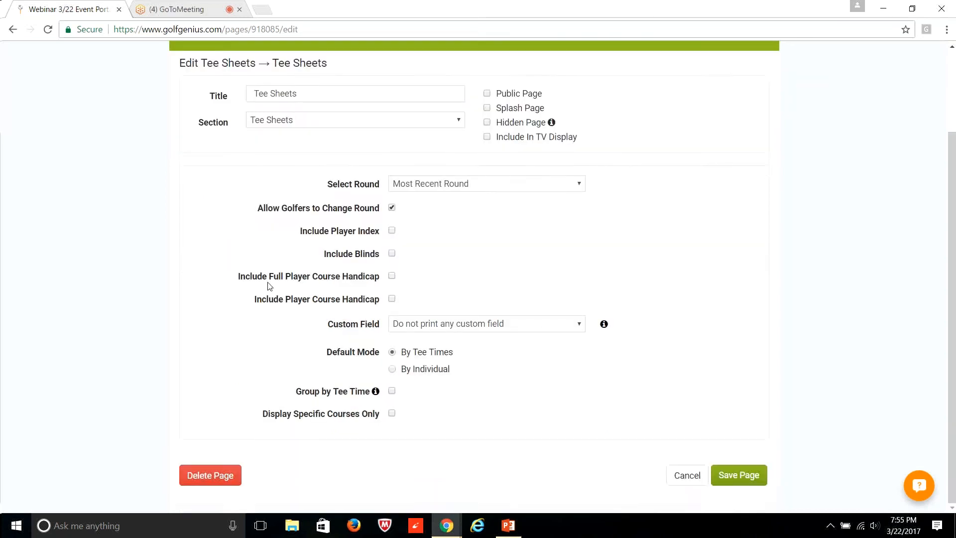
{"action": "scroll", "coordinate": [273, 288], "scroll_direction": "up", "scroll_amount": 2}
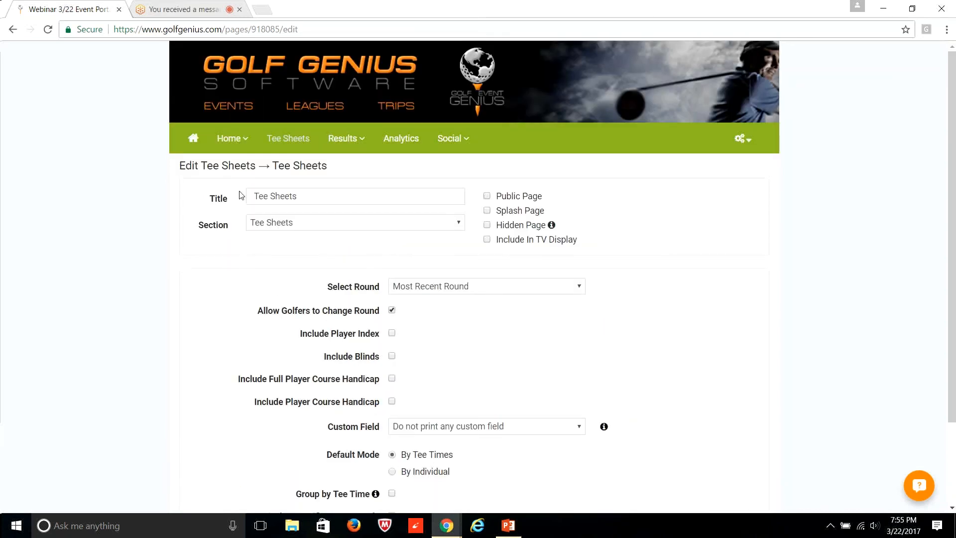
{"action": "mouse_move", "coordinate": [289, 143]}
{"action": "left_click", "coordinate": [349, 175]}
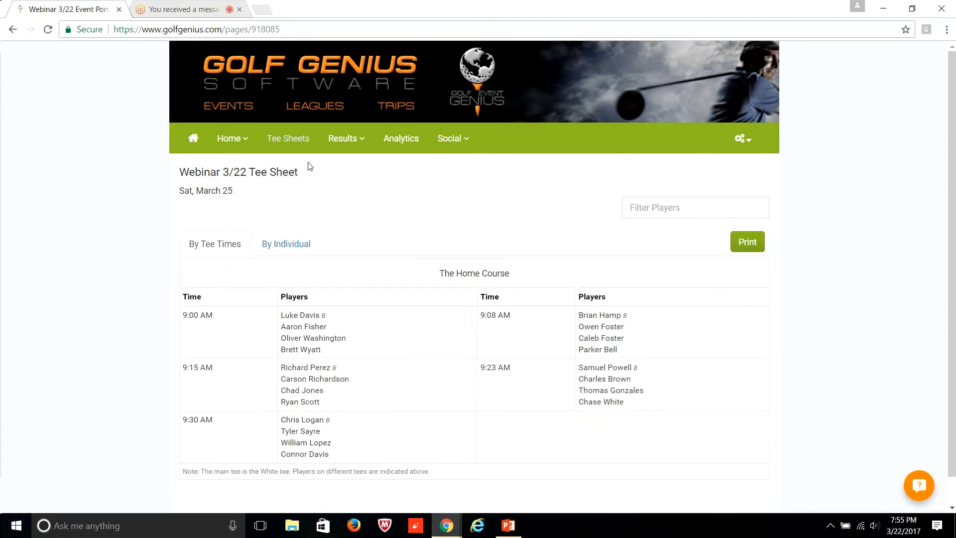
Return to the manager site and open the tournament setup for Round 1.
{"action": "left_click", "coordinate": [735, 151]}
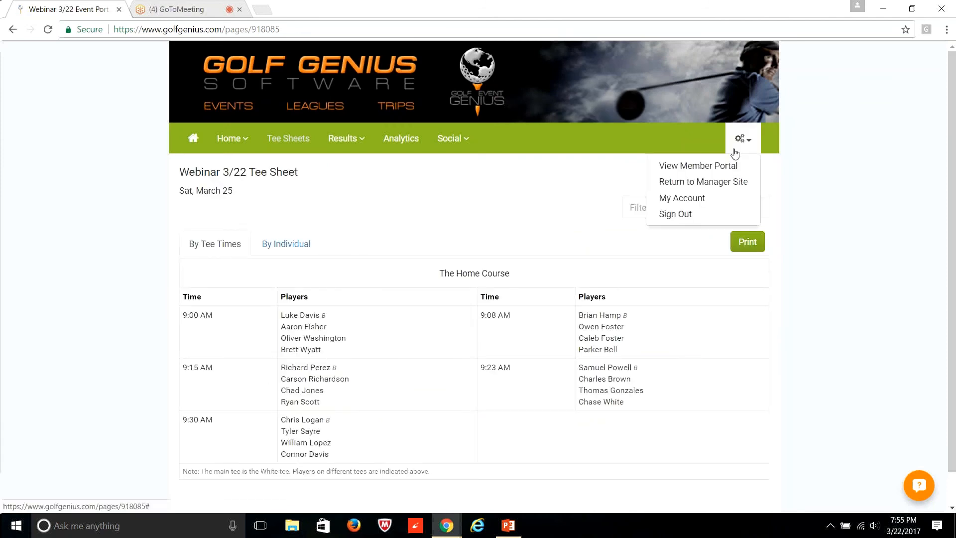
{"action": "left_click", "coordinate": [710, 184]}
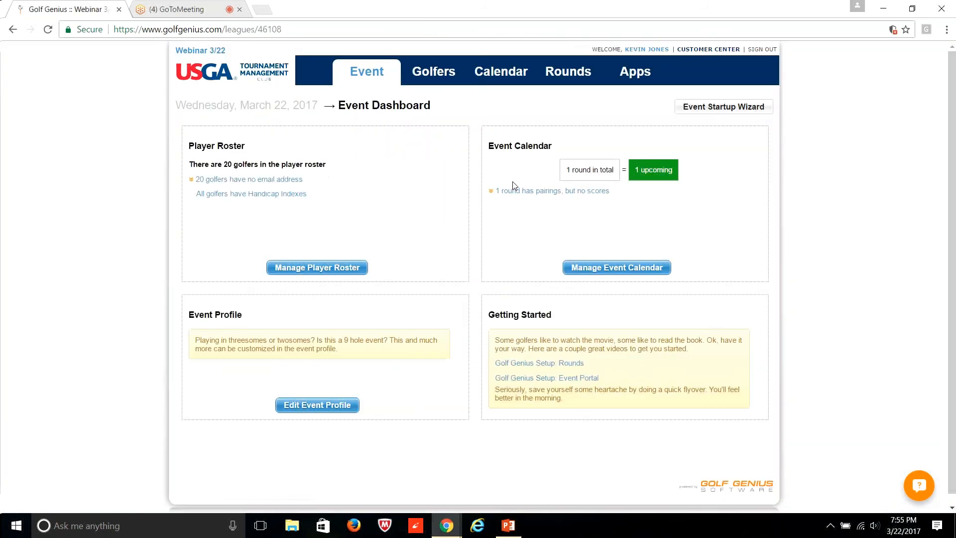
{"action": "mouse_move", "coordinate": [571, 75]}
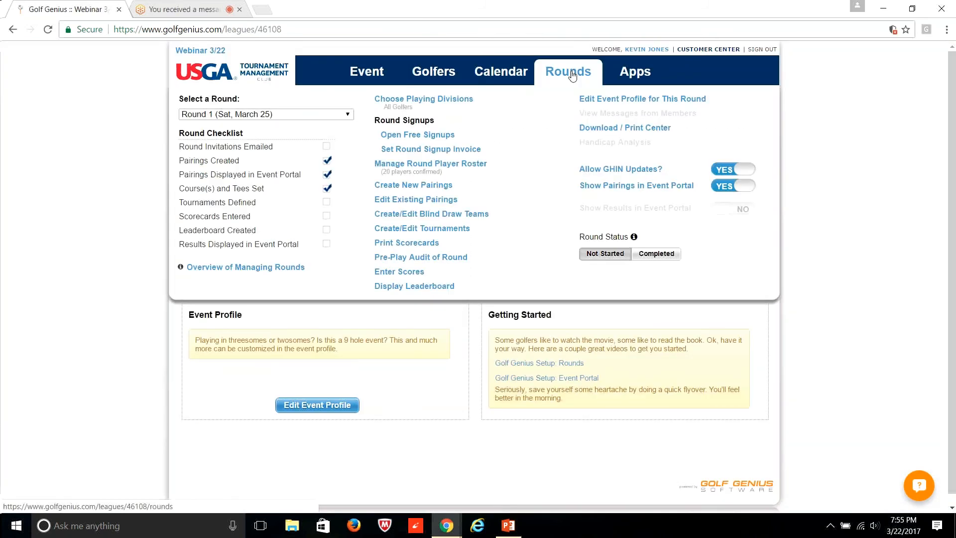
{"action": "left_click", "coordinate": [423, 229]}
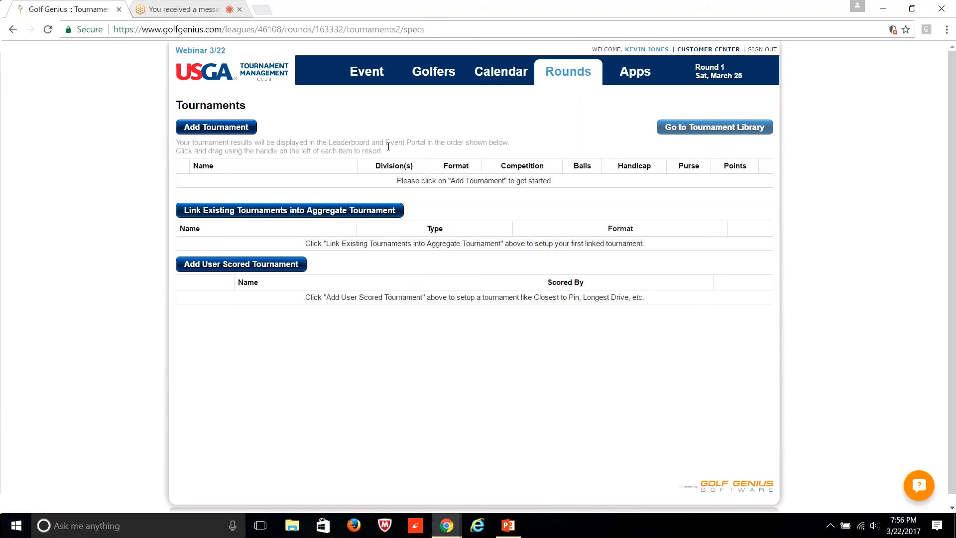
Add a new Round 1 tournament and name it "1 Gross / 1 Net".
{"action": "left_click", "coordinate": [212, 134]}
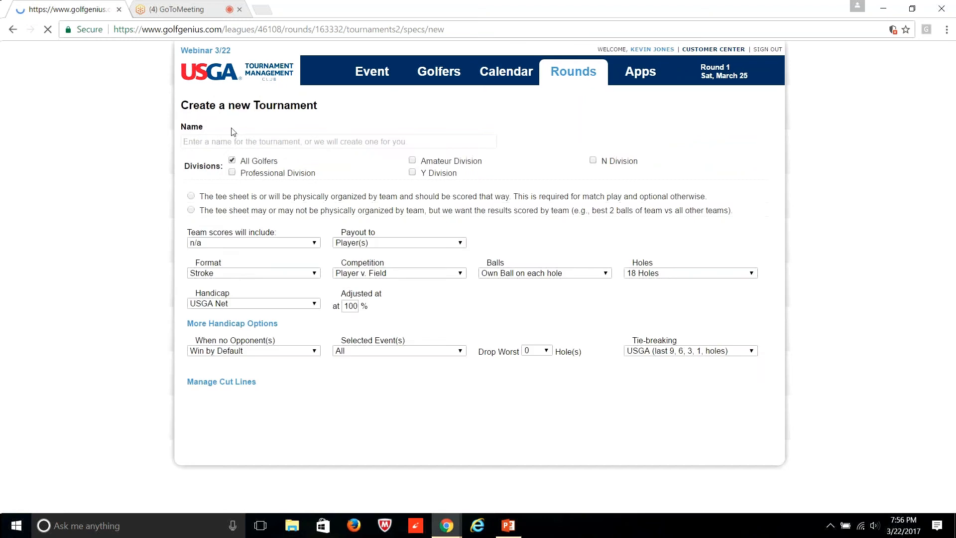
{"action": "left_click", "coordinate": [332, 140]}
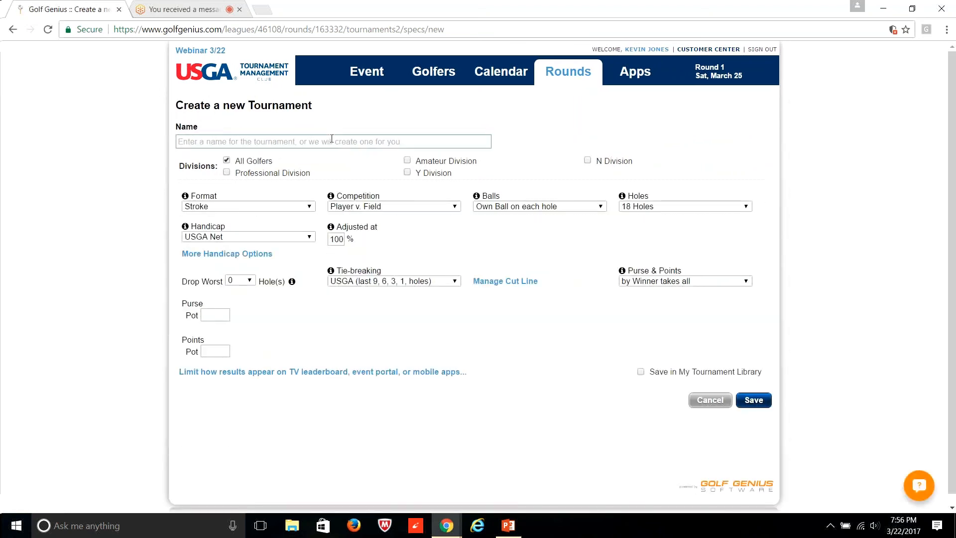
{"action": "type", "text": "1 "}
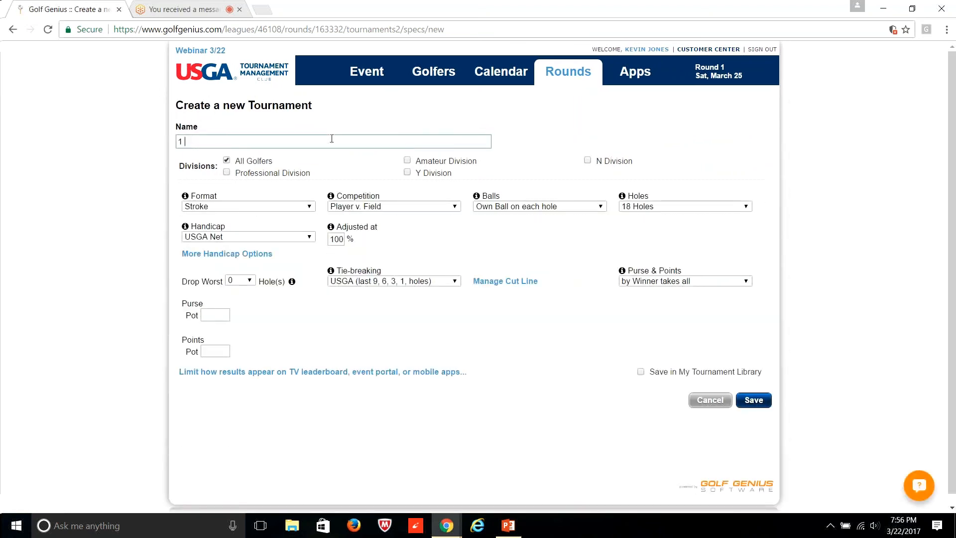
{"action": "type", "text": "Gross"}
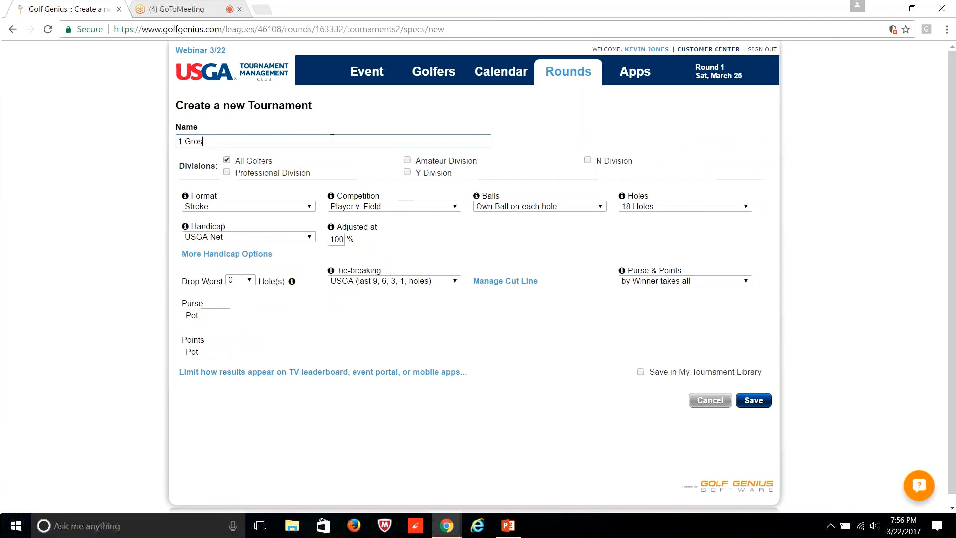
{"action": "type", "text": "/ 1 Net"}
Keep the tournament's format as Stroke and set its competition to Foursome v. Field.
{"action": "left_click", "coordinate": [200, 206]}
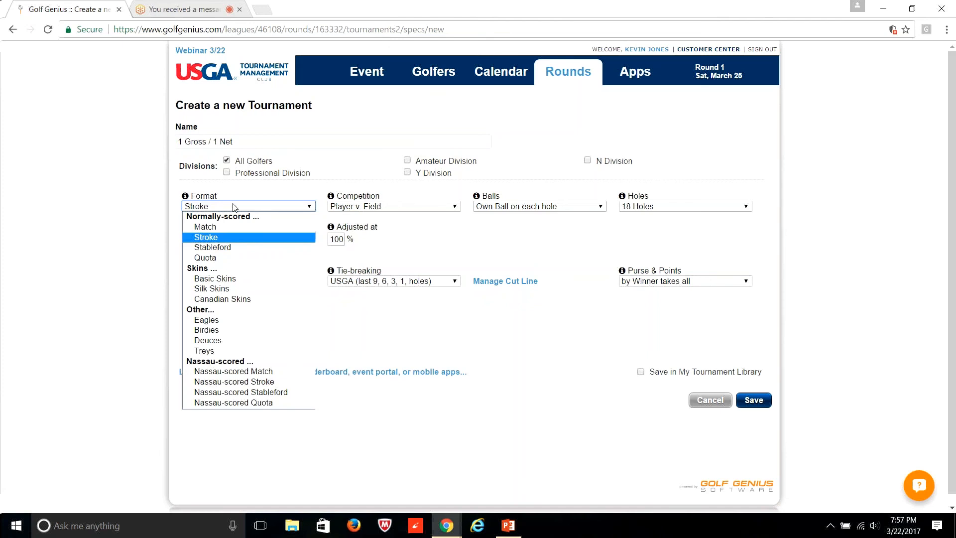
{"action": "left_click", "coordinate": [201, 238]}
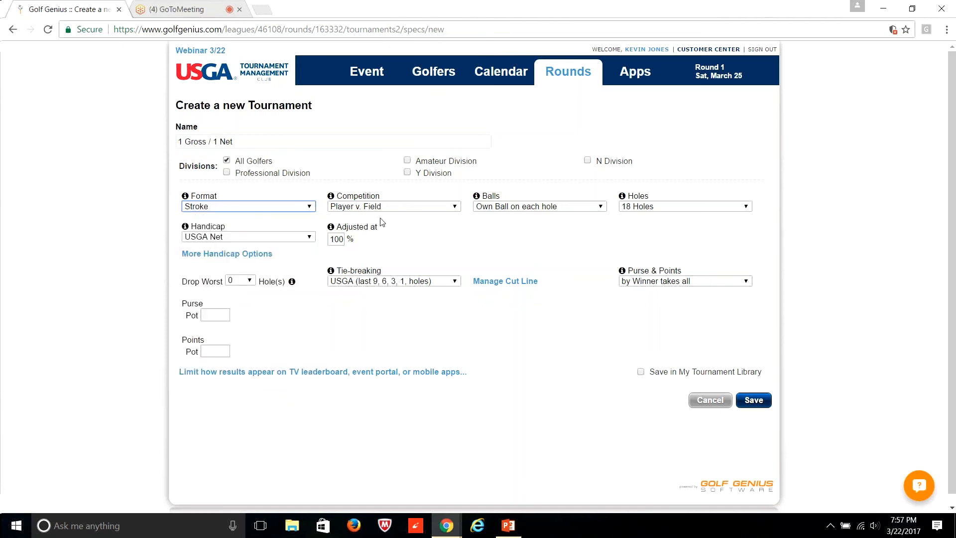
{"action": "left_click", "coordinate": [383, 207]}
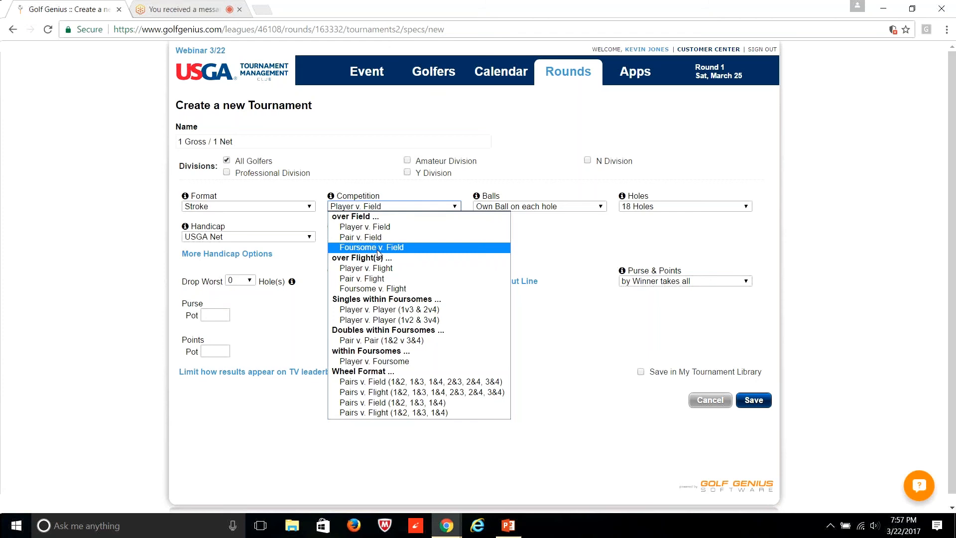
{"action": "left_click", "coordinate": [320, 224]}
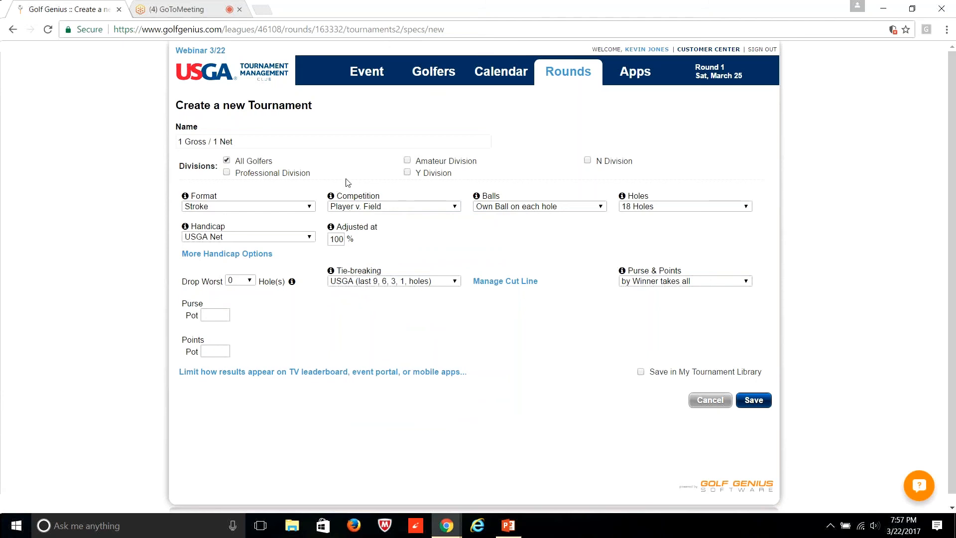
{"action": "left_click", "coordinate": [370, 207]}
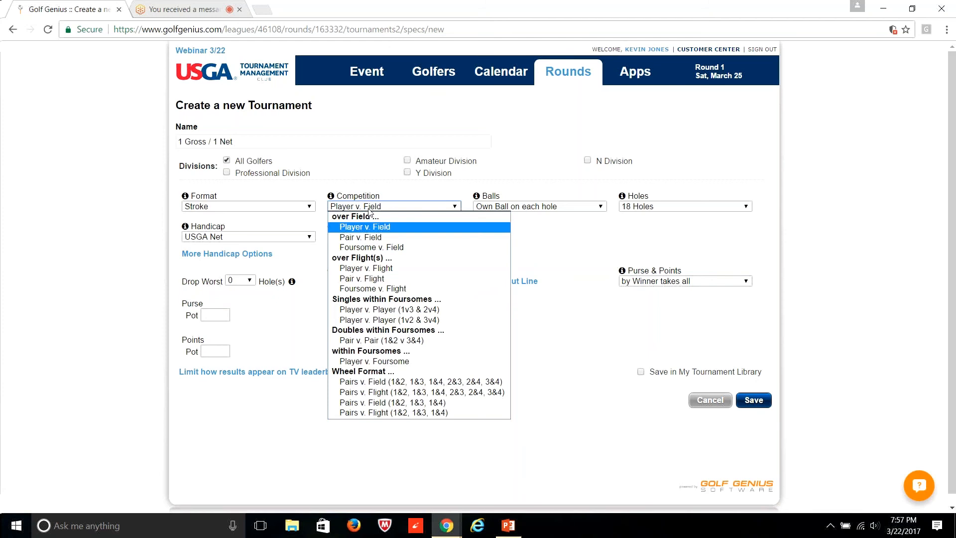
{"action": "left_click", "coordinate": [373, 248]}
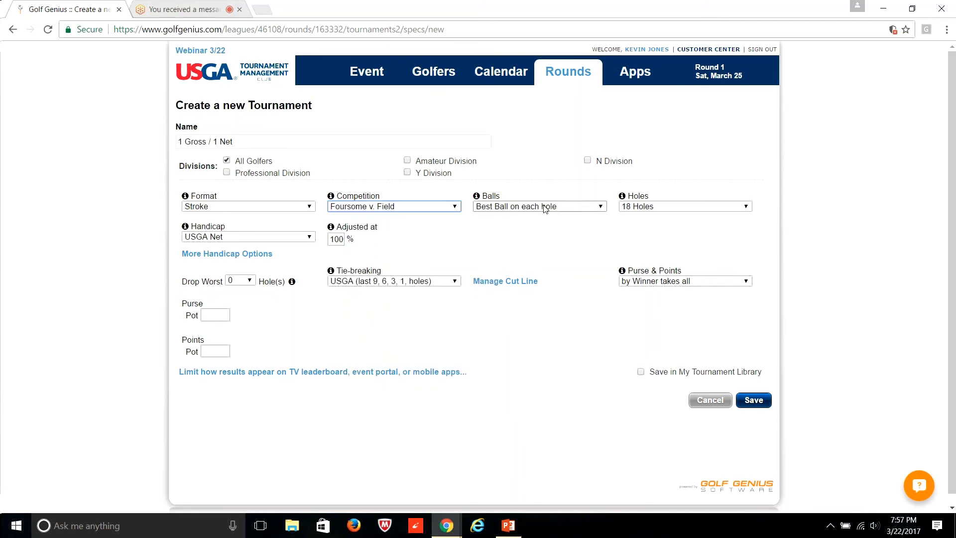
Set the tournament's balls option to Advanced and add a hole-by-hole rule that applies to all 18 holes.
{"action": "left_click", "coordinate": [518, 205]}
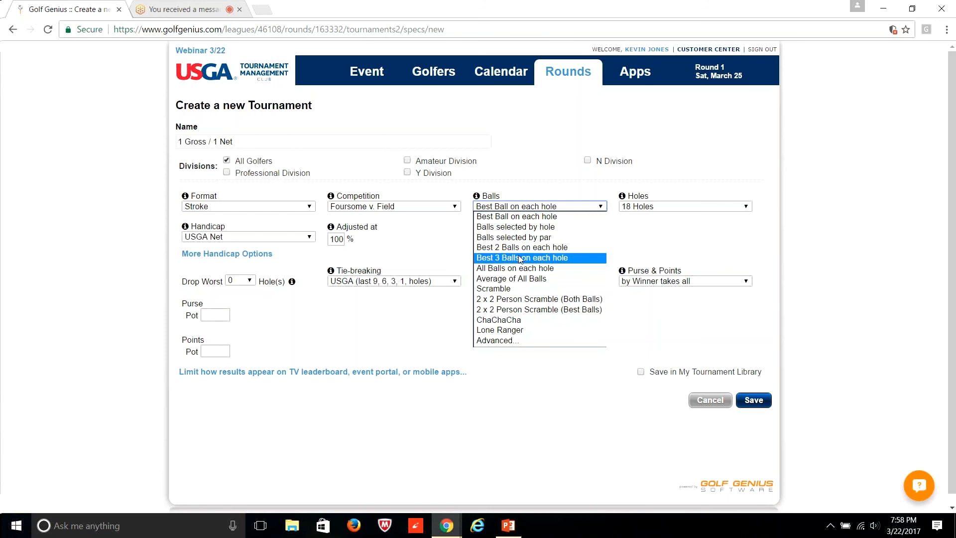
{"action": "left_click", "coordinate": [495, 342]}
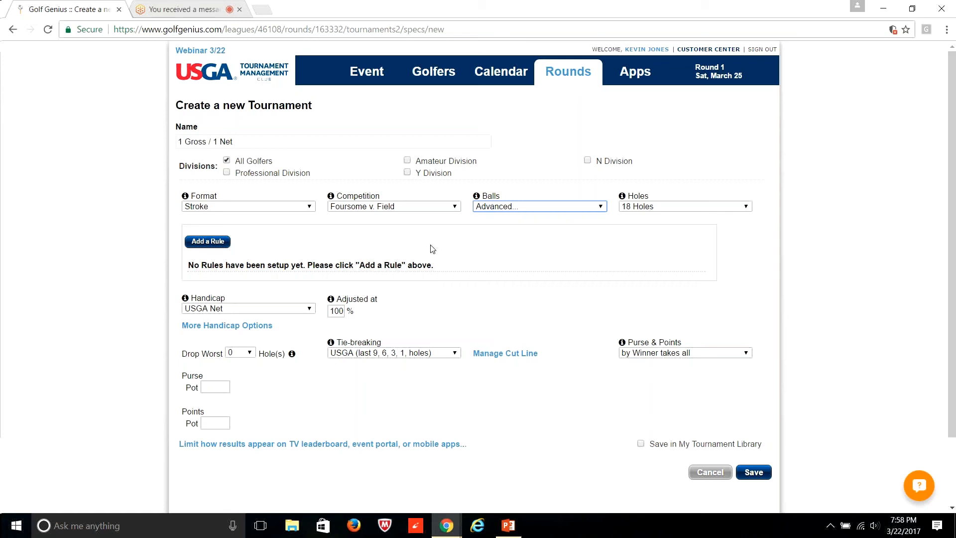
{"action": "left_click", "coordinate": [204, 248]}
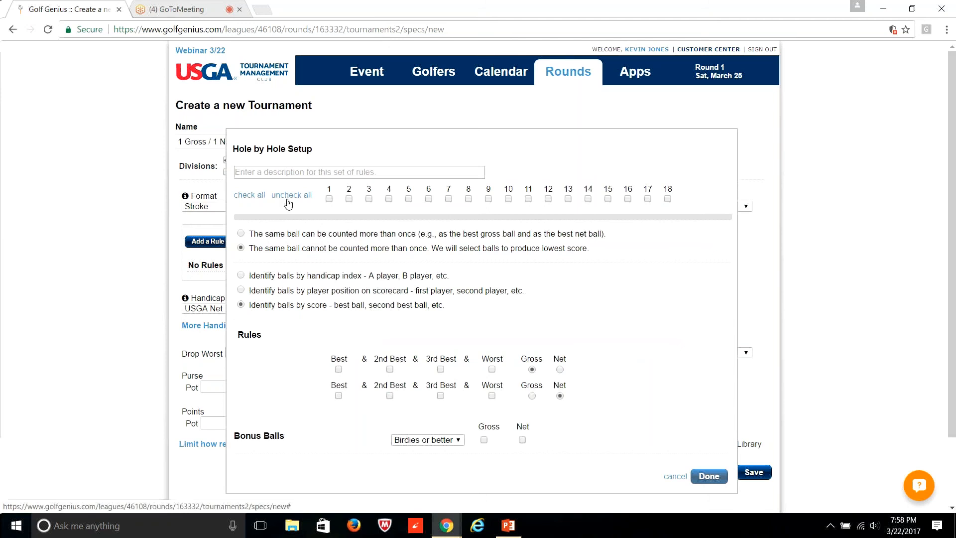
{"action": "left_click", "coordinate": [245, 196]}
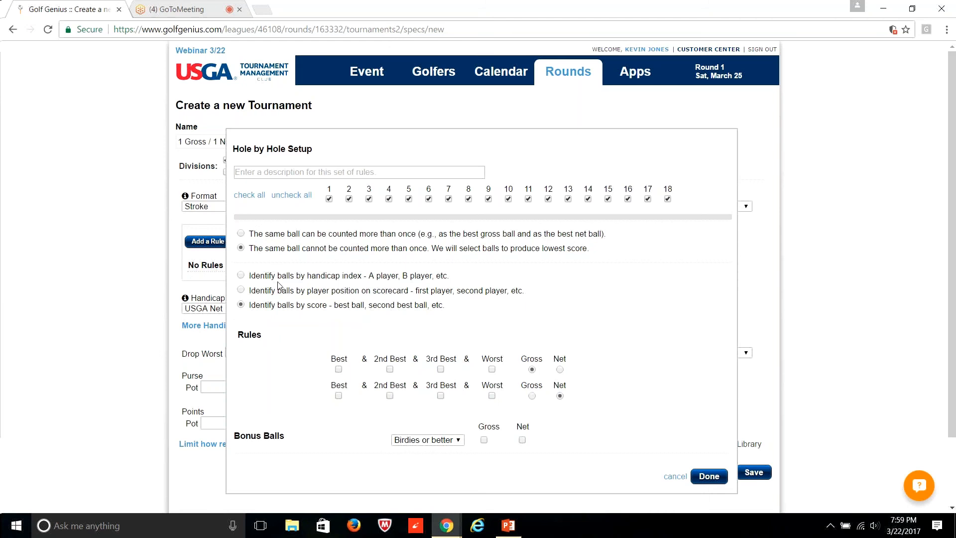
Enter a description for the hole-by-hole rule set, beginning with "1 G".
{"action": "scroll", "coordinate": [279, 285], "scroll_direction": "down", "scroll_amount": 2}
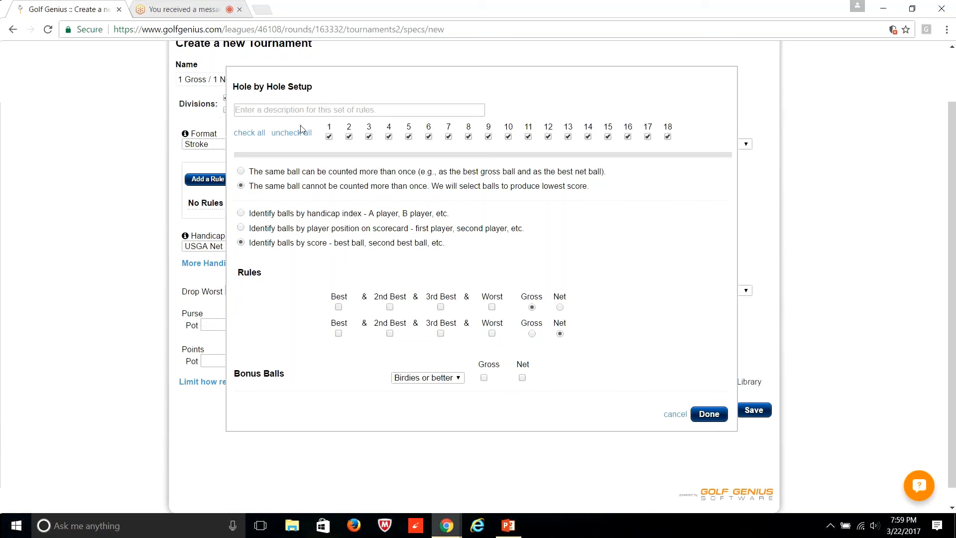
{"action": "left_click", "coordinate": [303, 111]}
{"action": "type", "text": "1 G"}
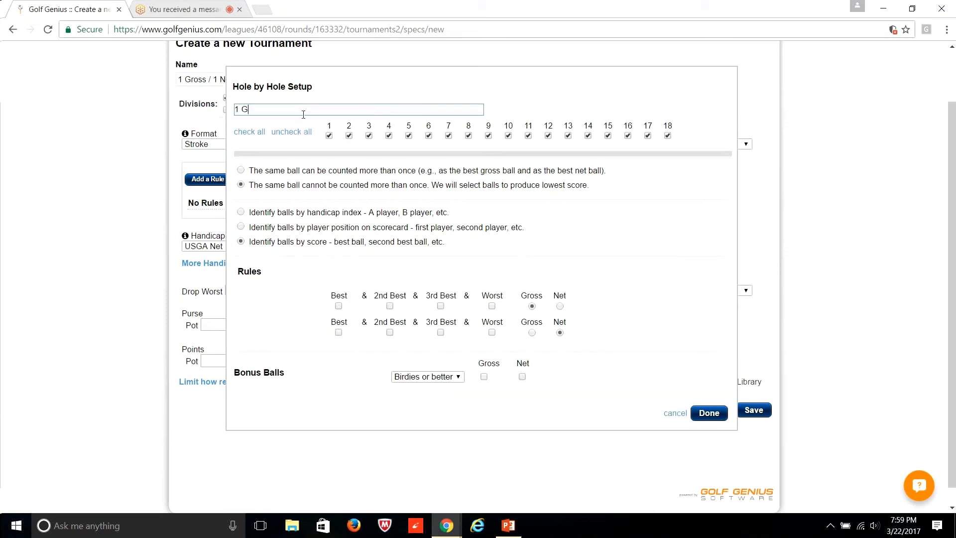
Name the hole-by-hole rule "1 Gross / 1 Net" and count the best gross ball and the best net ball.
{"action": "type", "text": "ross / 1 Net"}
{"action": "left_click", "coordinate": [339, 306]}
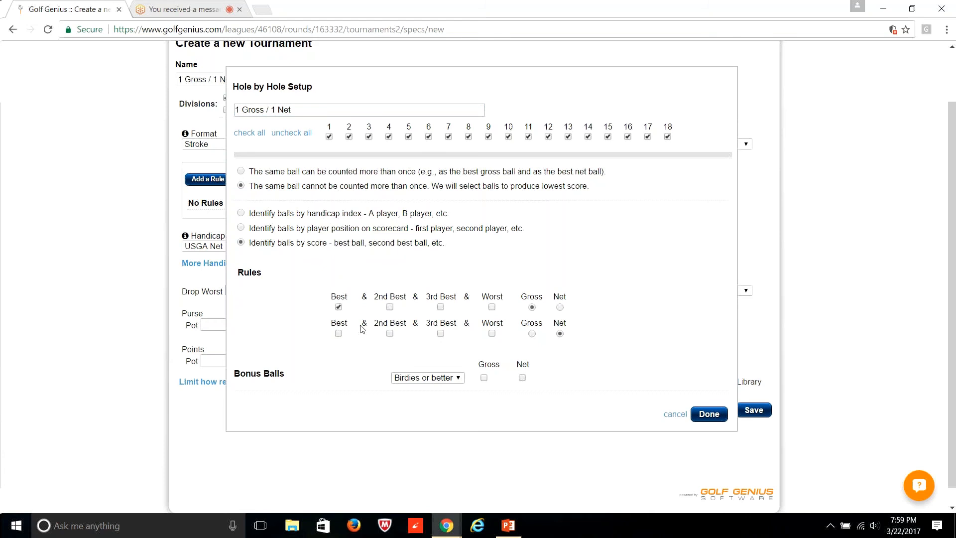
{"action": "left_click", "coordinate": [339, 334]}
{"action": "left_click", "coordinate": [389, 334]}
{"action": "left_click", "coordinate": [391, 335]}
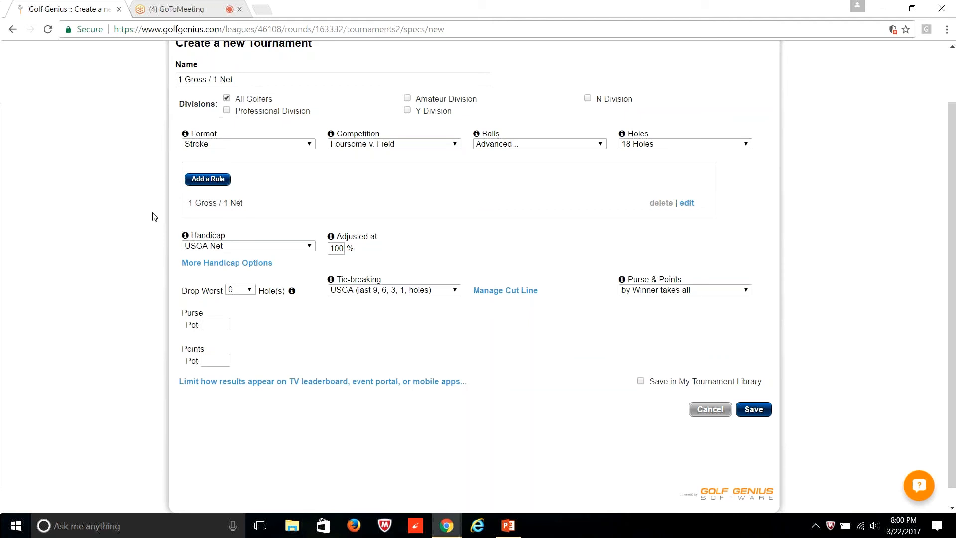
Review the available handicap types for the tournament, choosing USGA Net.
{"action": "scroll", "coordinate": [153, 216], "scroll_direction": "down", "scroll_amount": 1}
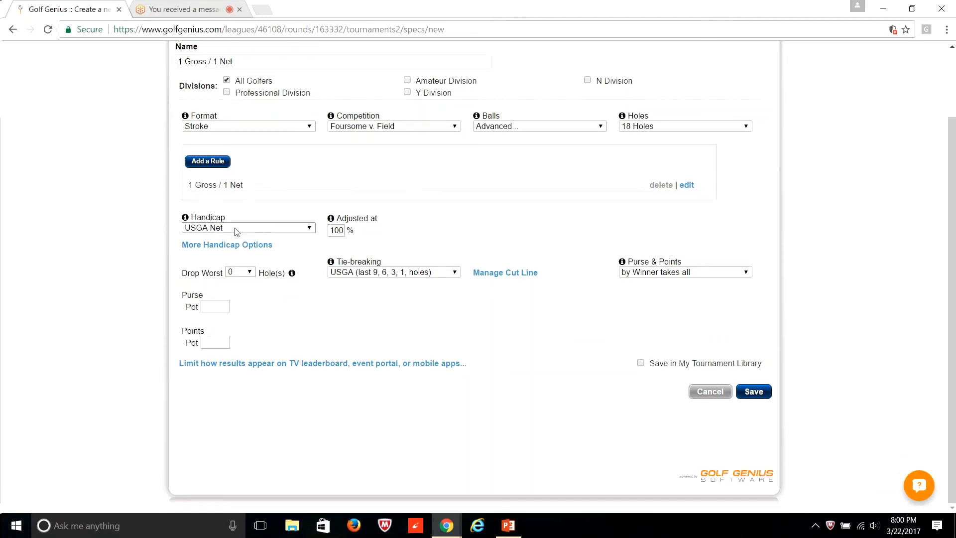
{"action": "left_click", "coordinate": [237, 228]}
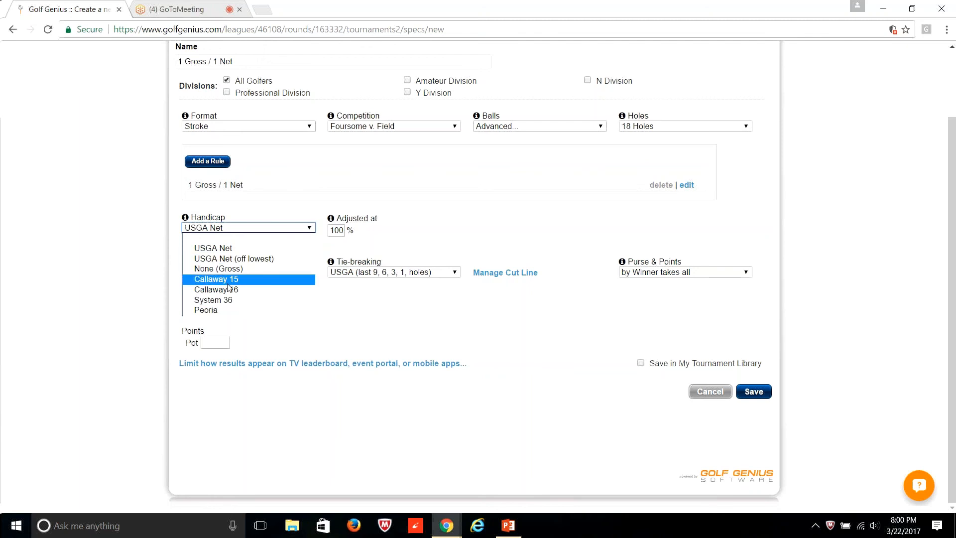
{"action": "left_click", "coordinate": [210, 249]}
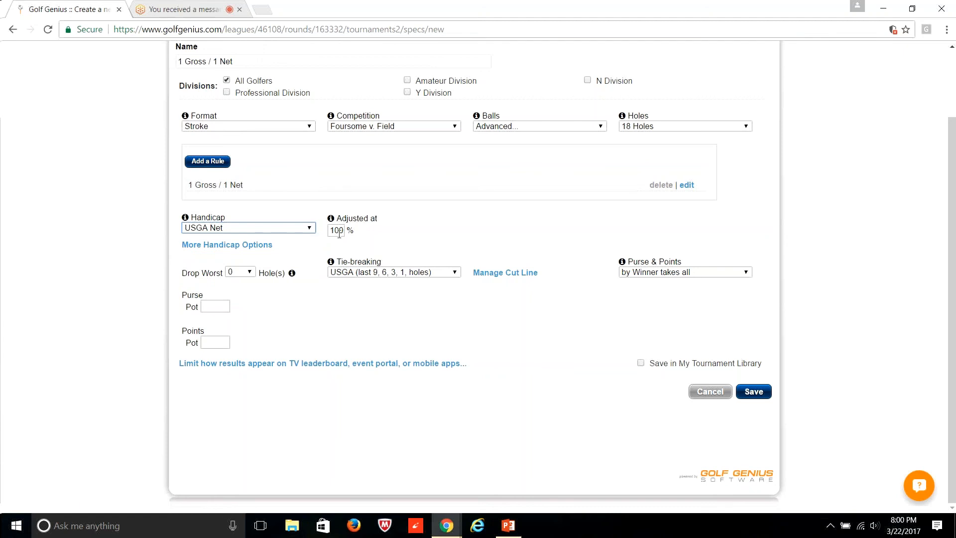
Review the advanced handicap options, briefly enabling the maximum range of course handicaps and clearing it again.
{"action": "left_click", "coordinate": [220, 245]}
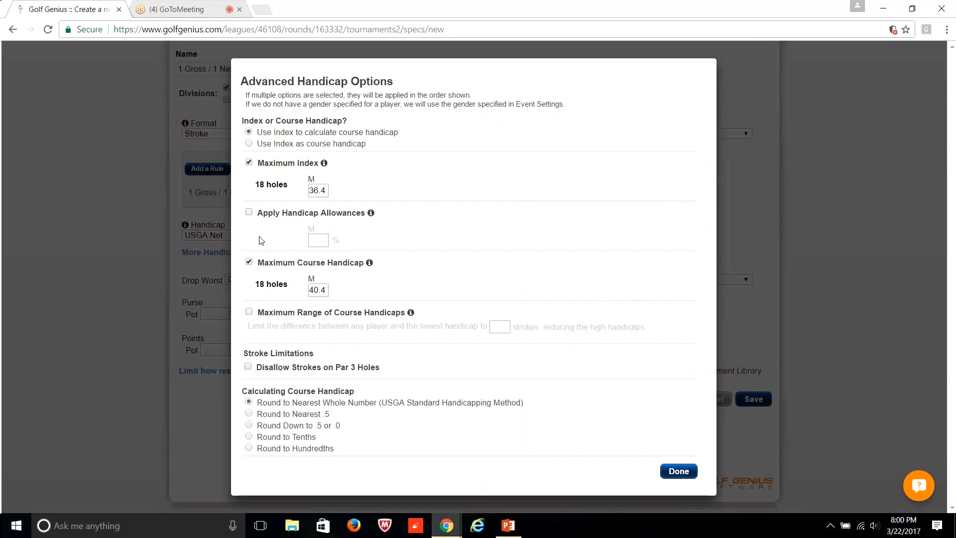
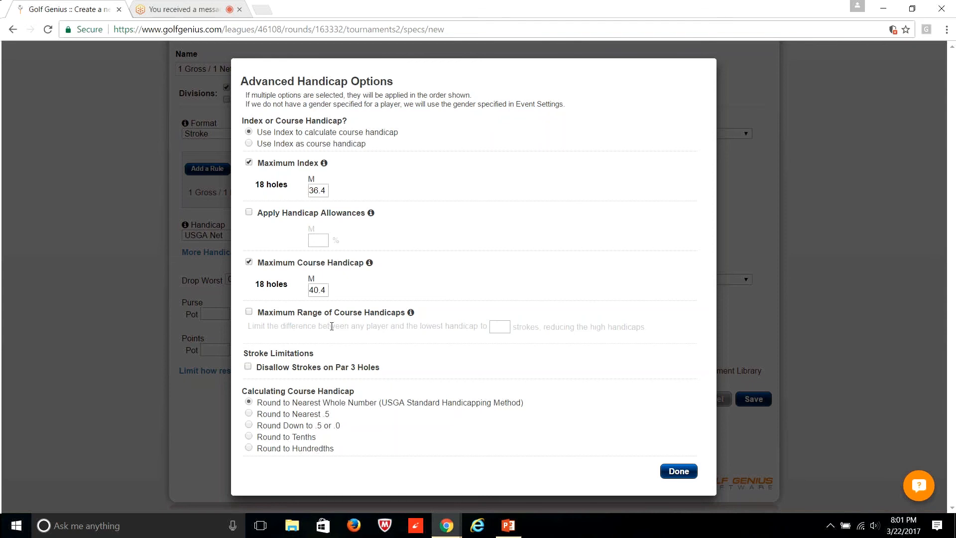
{"action": "left_click", "coordinate": [250, 313]}
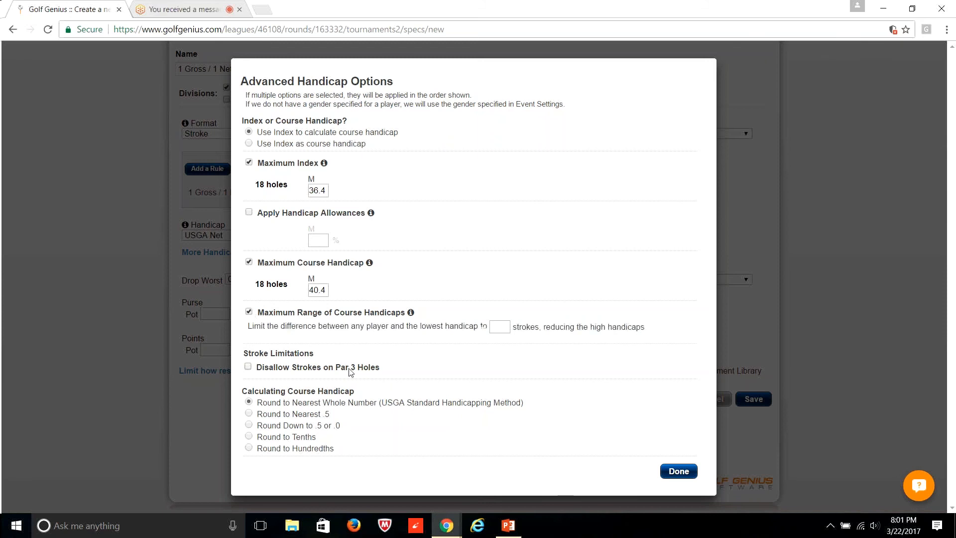
{"action": "left_click", "coordinate": [249, 313]}
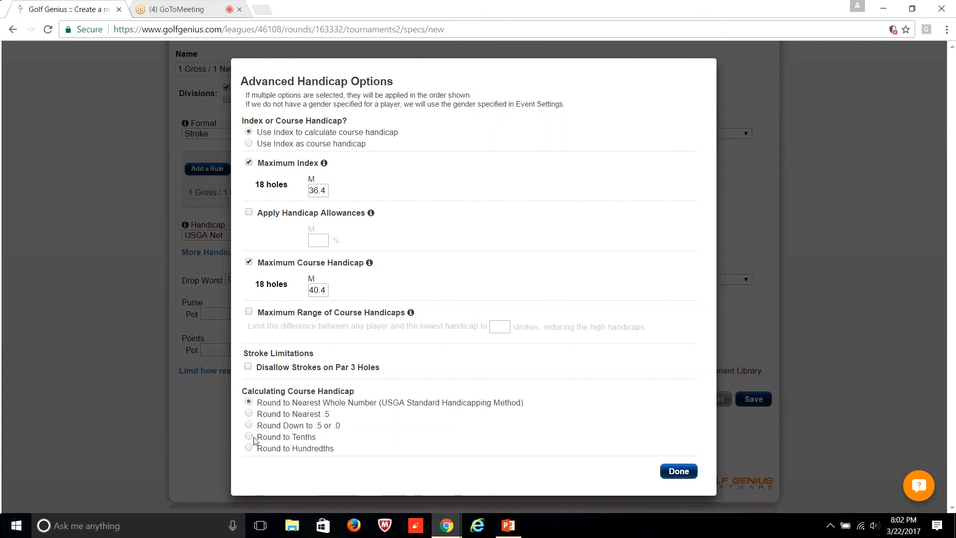
{"action": "left_click", "coordinate": [679, 472]}
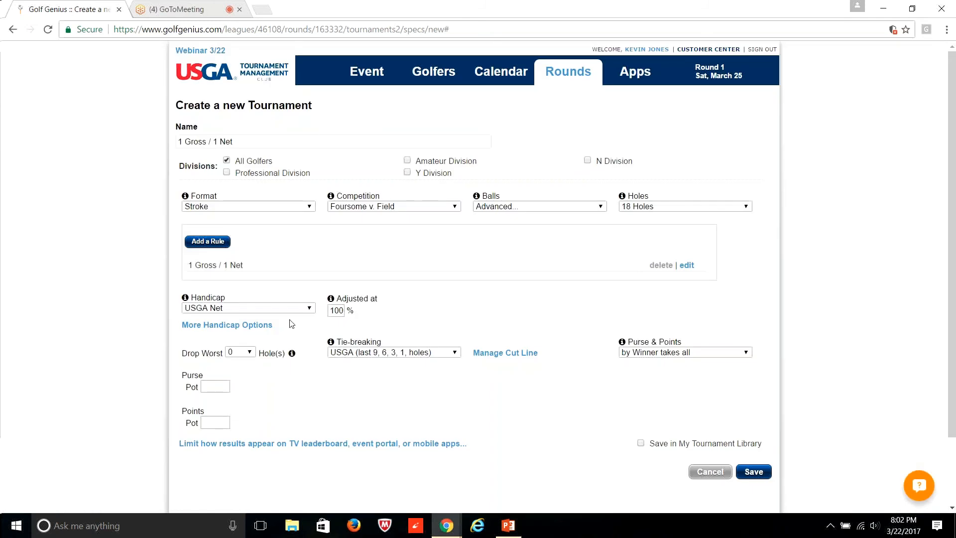
Review the options for dropping worst holes and for tie-breaking.
{"action": "left_click", "coordinate": [253, 355]}
{"action": "left_click", "coordinate": [284, 387]}
{"action": "left_click", "coordinate": [356, 354]}
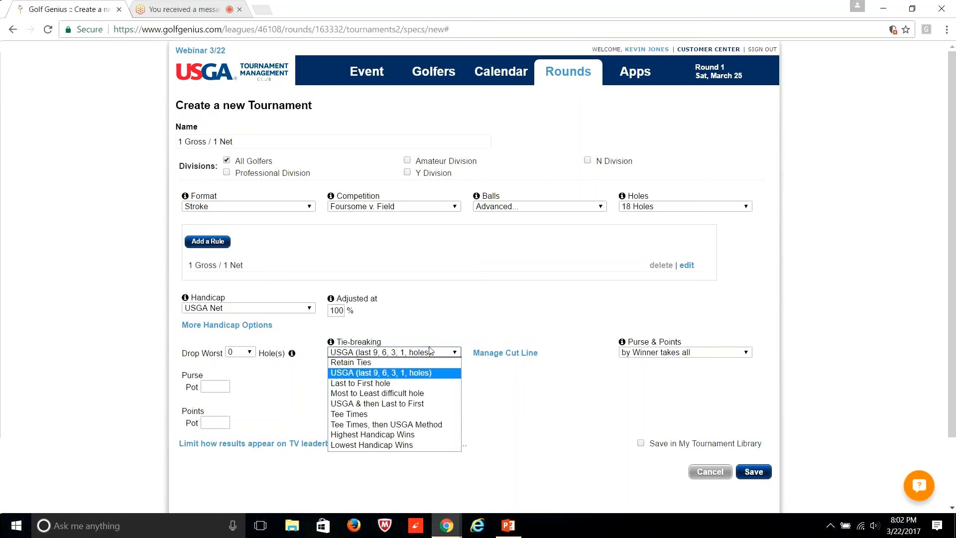
{"action": "left_click", "coordinate": [511, 389]}
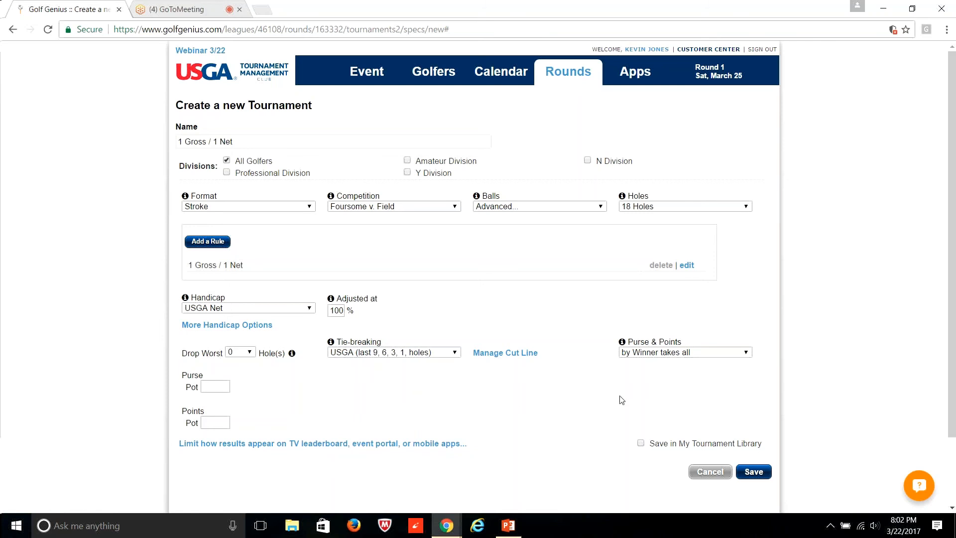
Set the purse to pay by 1st, 2nd, ... Nth with 100 for 1st, 50 for 2nd and 25 for 3rd.
{"action": "left_click", "coordinate": [650, 355]}
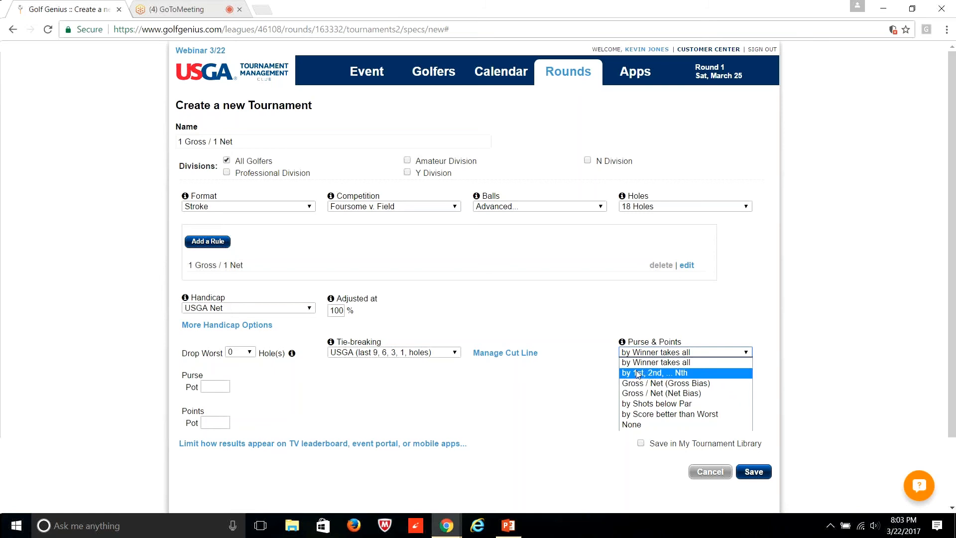
{"action": "left_click", "coordinate": [638, 373]}
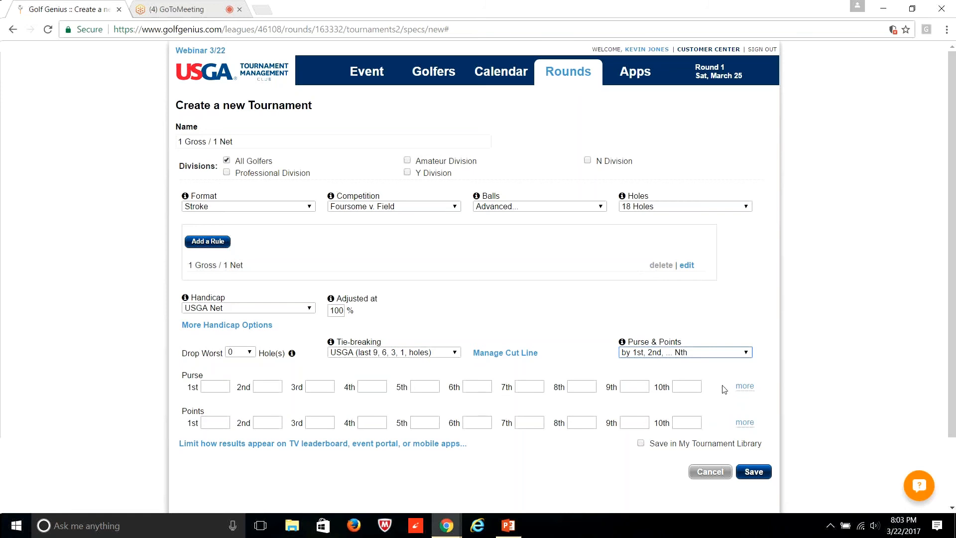
{"action": "left_click", "coordinate": [217, 382]}
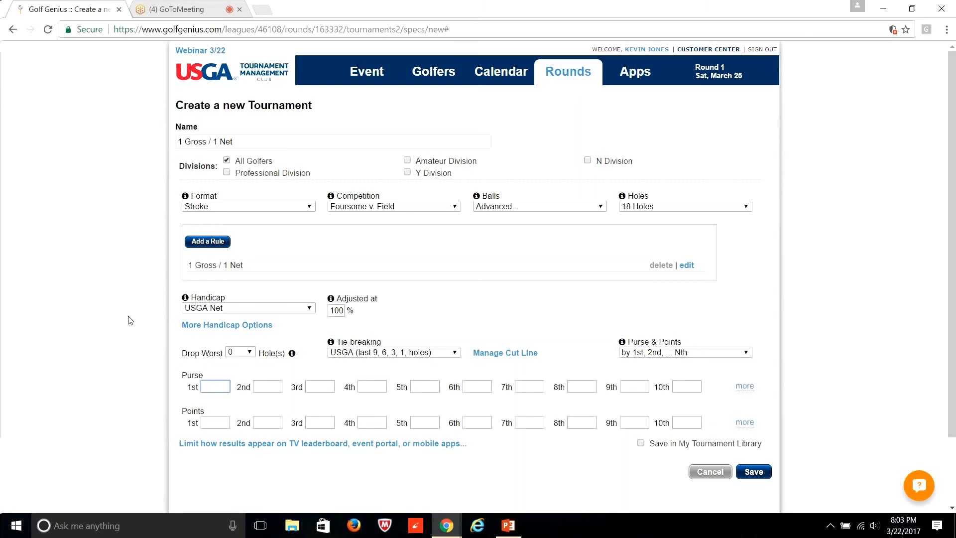
{"action": "type", "text": "100"}
{"action": "key", "text": "Tab"}
{"action": "type", "text": "50"}
{"action": "key", "text": "Tab"}
{"action": "type", "text": "25"}
Review the completed settings of the 1 Gross / 1 Net tournament.
{"action": "scroll", "coordinate": [497, 463], "scroll_direction": "down", "scroll_amount": 2}
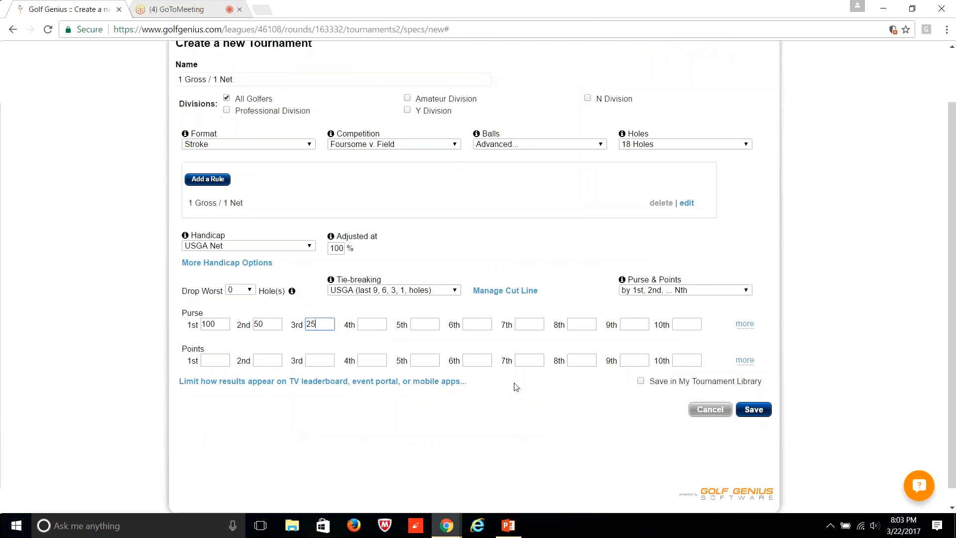
{"action": "scroll", "coordinate": [498, 355], "scroll_direction": "up", "scroll_amount": 2}
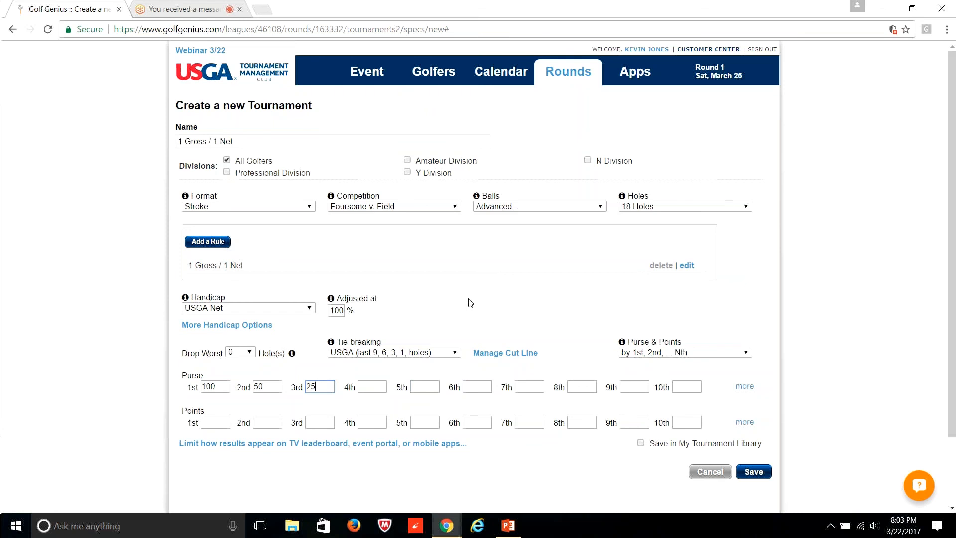
{"action": "scroll", "coordinate": [471, 303], "scroll_direction": "down", "scroll_amount": 2}
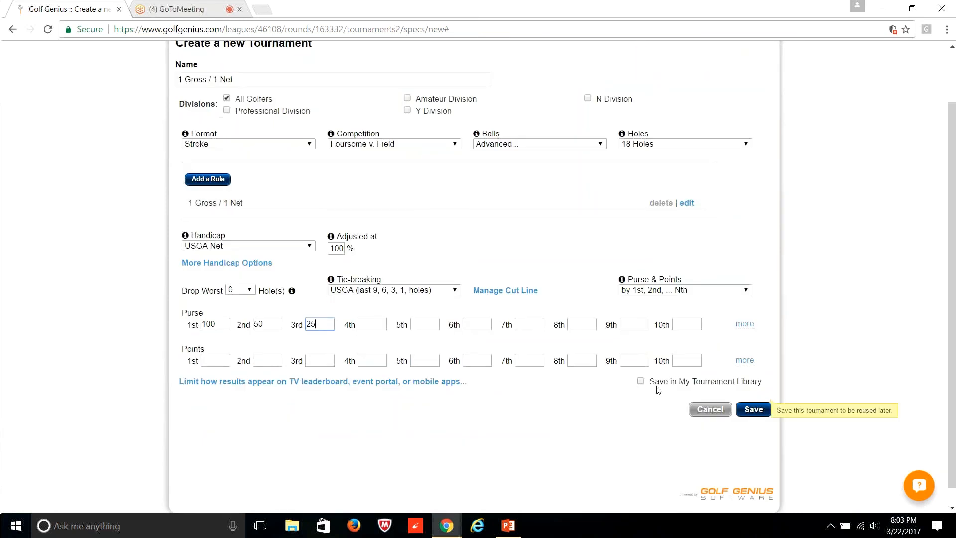
{"action": "scroll", "coordinate": [504, 410], "scroll_direction": "down", "scroll_amount": 1}
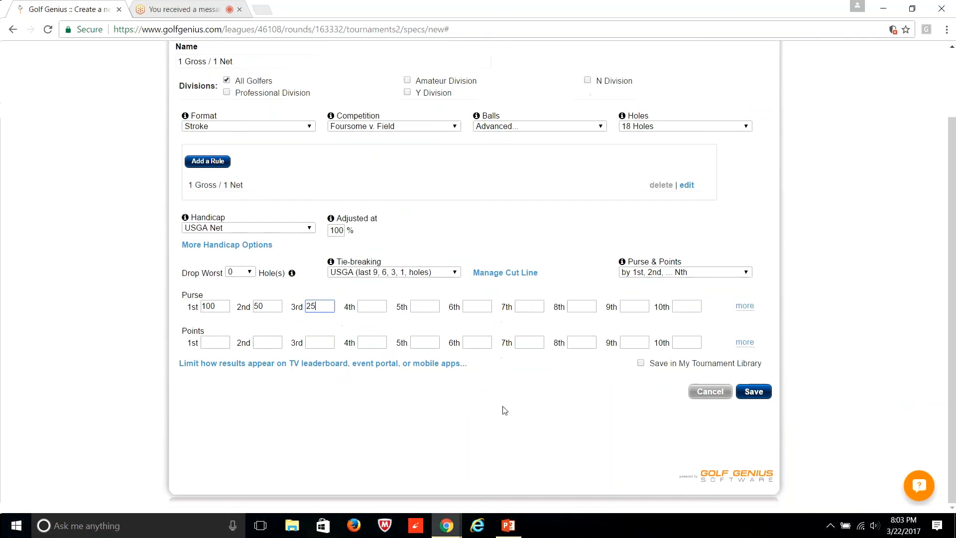
{"action": "scroll", "coordinate": [505, 410], "scroll_direction": "up", "scroll_amount": 2}
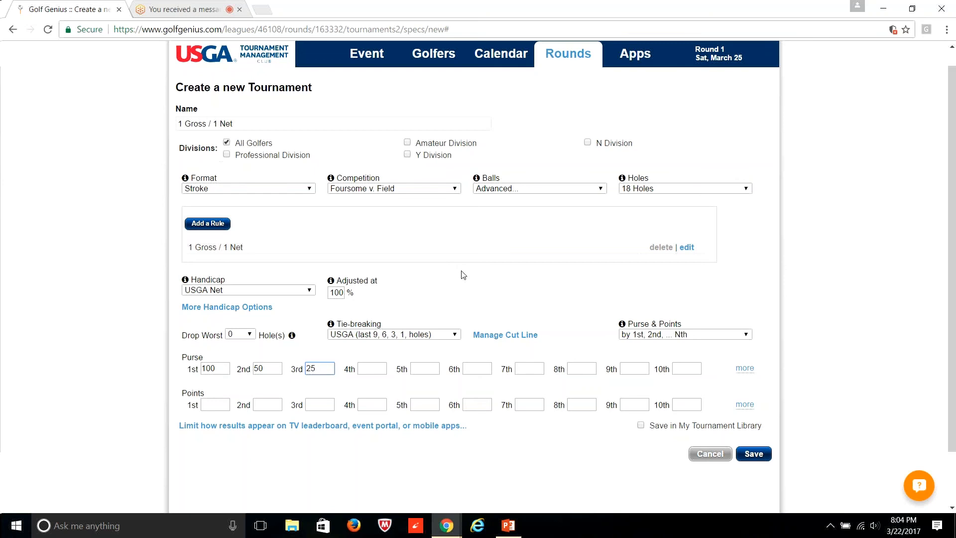
{"action": "scroll", "coordinate": [464, 275], "scroll_direction": "up", "scroll_amount": 1}
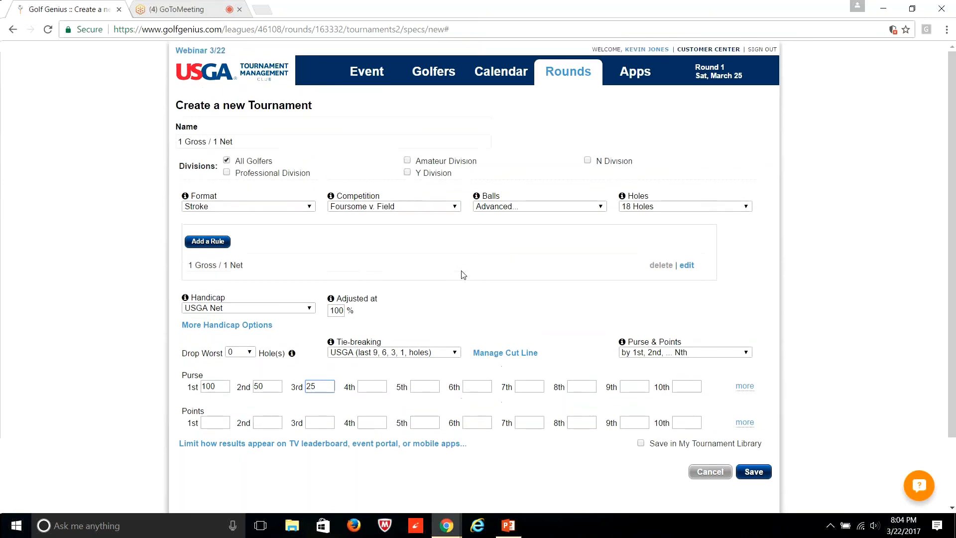
{"action": "scroll", "coordinate": [464, 275], "scroll_direction": "down", "scroll_amount": 3}
{"action": "scroll", "coordinate": [464, 275], "scroll_direction": "up", "scroll_amount": 3}
{"action": "scroll", "coordinate": [461, 305], "scroll_direction": "down", "scroll_amount": 3}
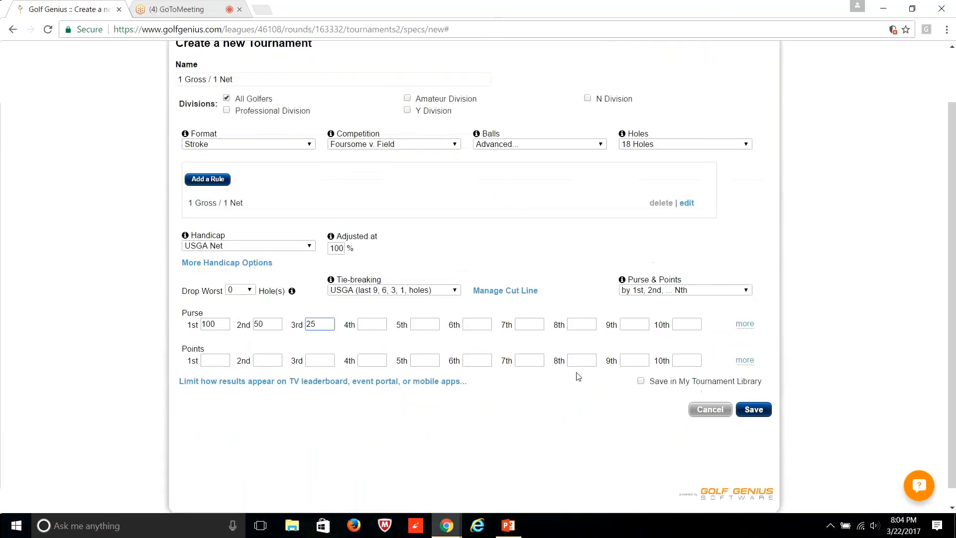
Save the 1 Gross / 1 Net tournament without including it in the tournament library.
{"action": "left_click", "coordinate": [641, 381]}
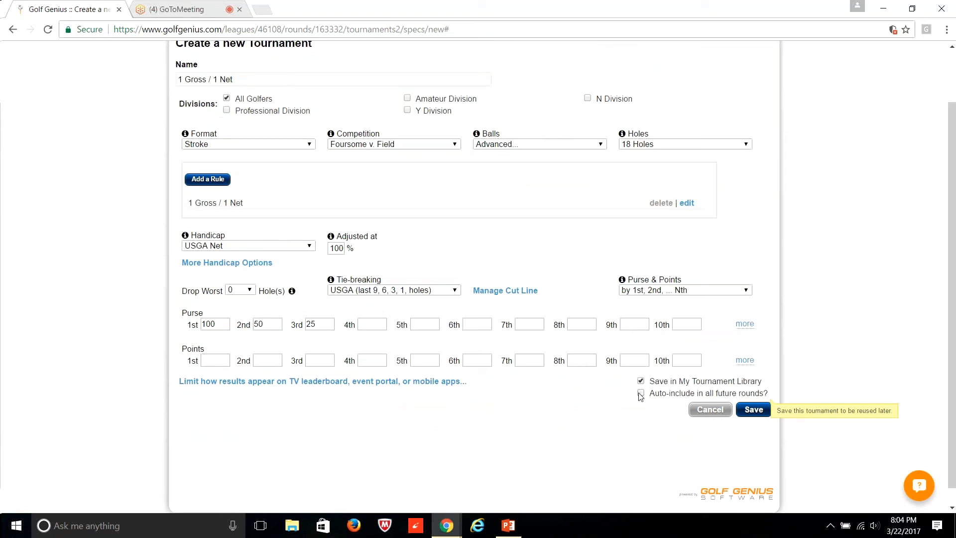
{"action": "left_click", "coordinate": [640, 383]}
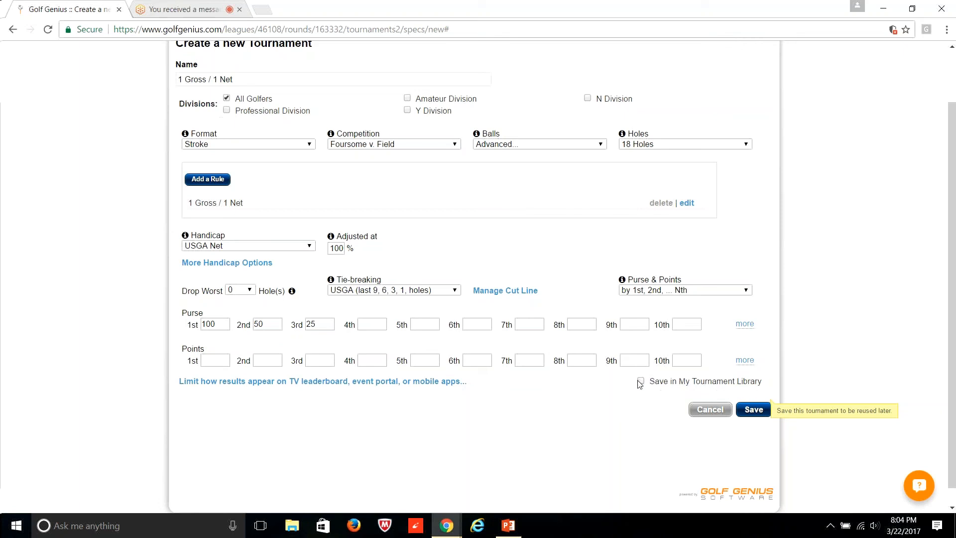
{"action": "left_click", "coordinate": [747, 413]}
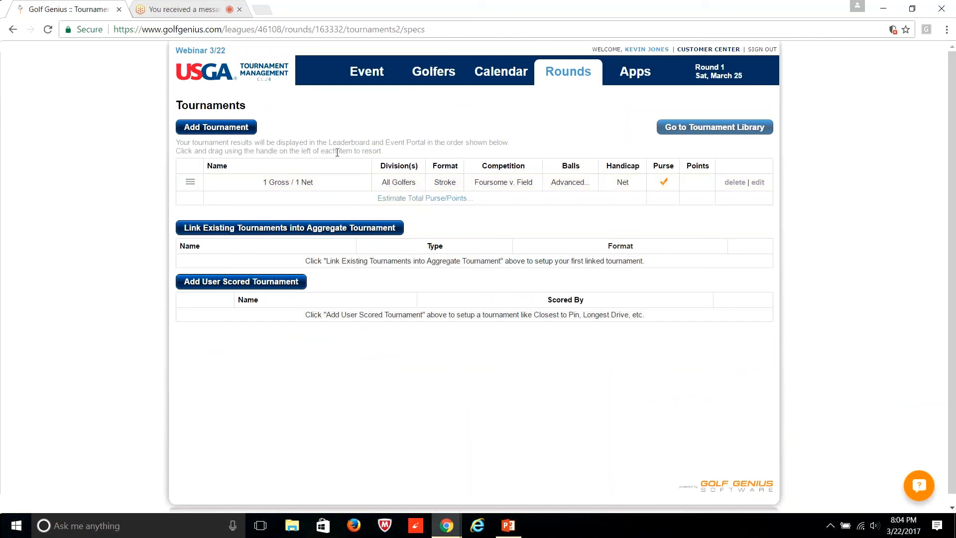
Add a new tournament named "Pro Scratch" and assign it to the Professional Division.
{"action": "left_click", "coordinate": [218, 131]}
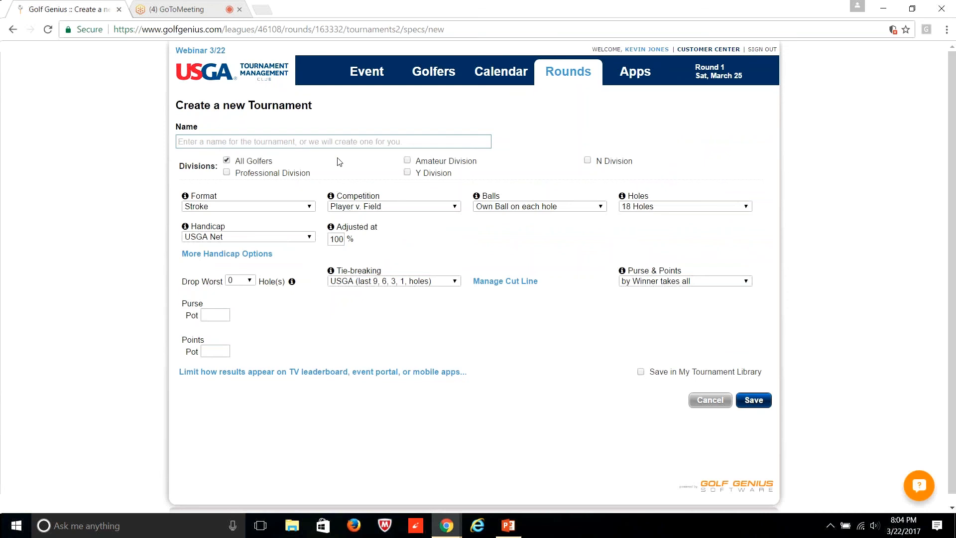
{"action": "type", "text": "Pro Scrat"}
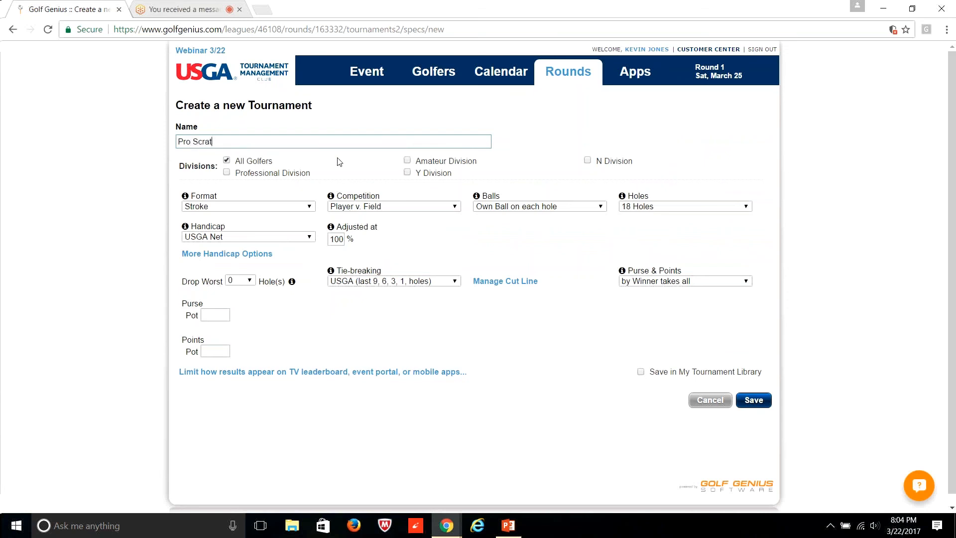
{"action": "type", "text": "ch"}
{"action": "left_click", "coordinate": [227, 172]}
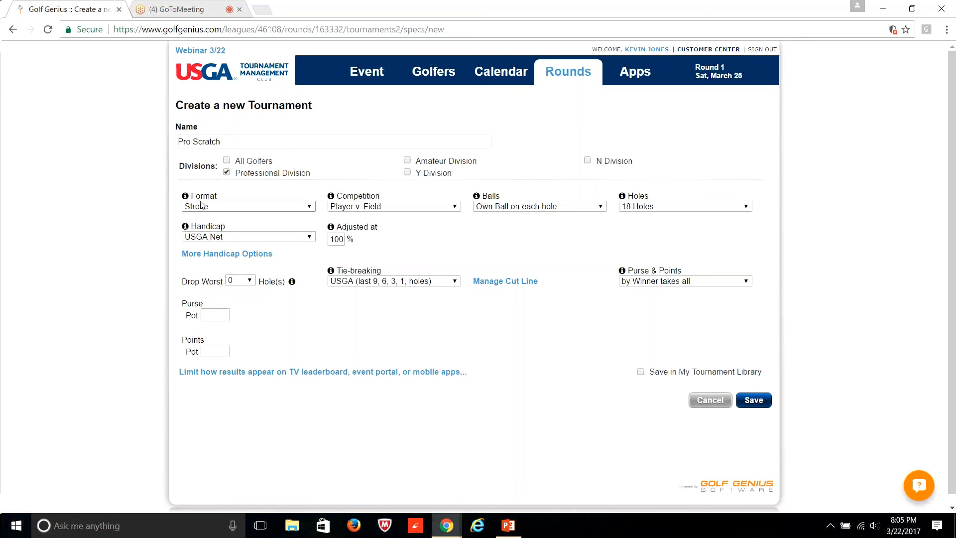
Keep the Pro Scratch format as Stroke and set its handicap to None (Gross).
{"action": "left_click", "coordinate": [219, 206]}
{"action": "left_click", "coordinate": [225, 208]}
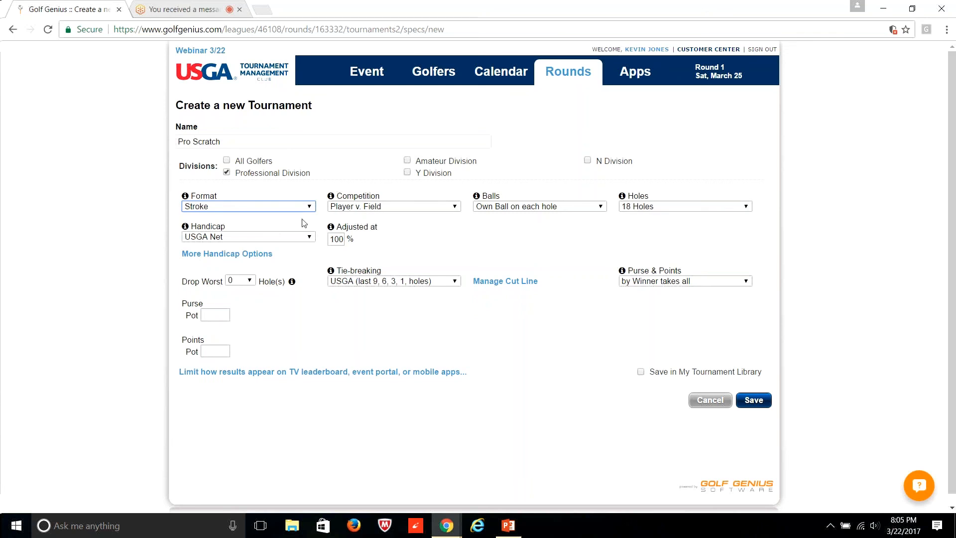
{"action": "left_click", "coordinate": [228, 239]}
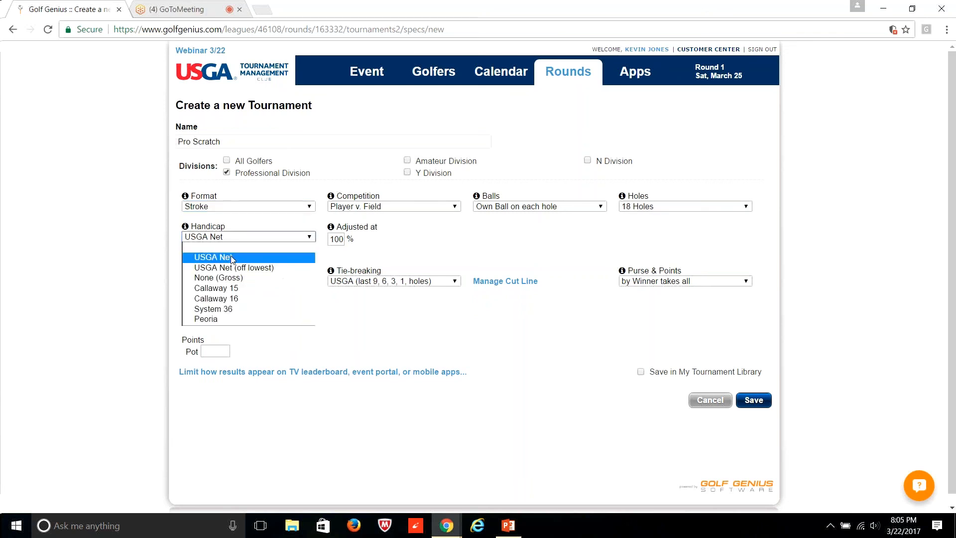
{"action": "left_click", "coordinate": [200, 277]}
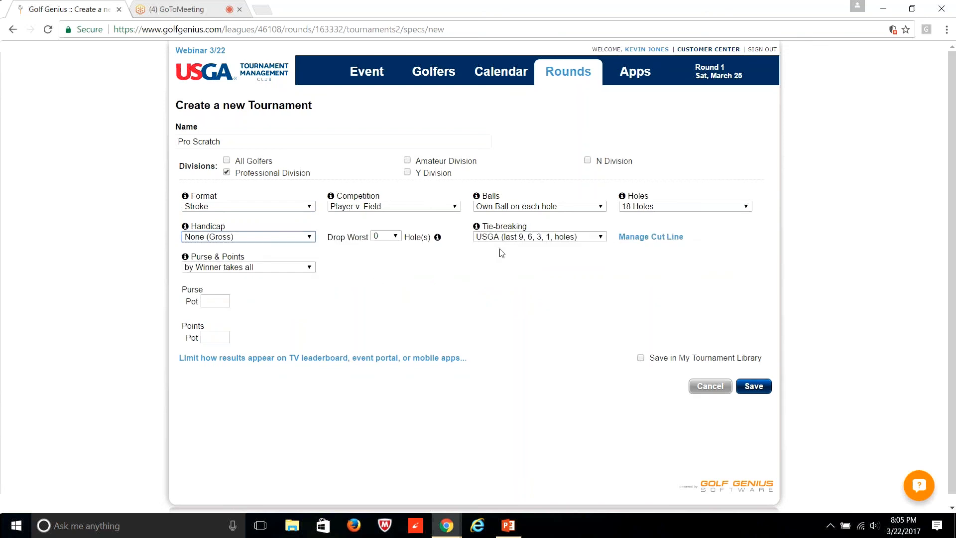
Set the winner-takes-all purse pot to 100 and save the Pro Scratch tournament.
{"action": "left_click", "coordinate": [217, 304]}
{"action": "type", "text": "100"}
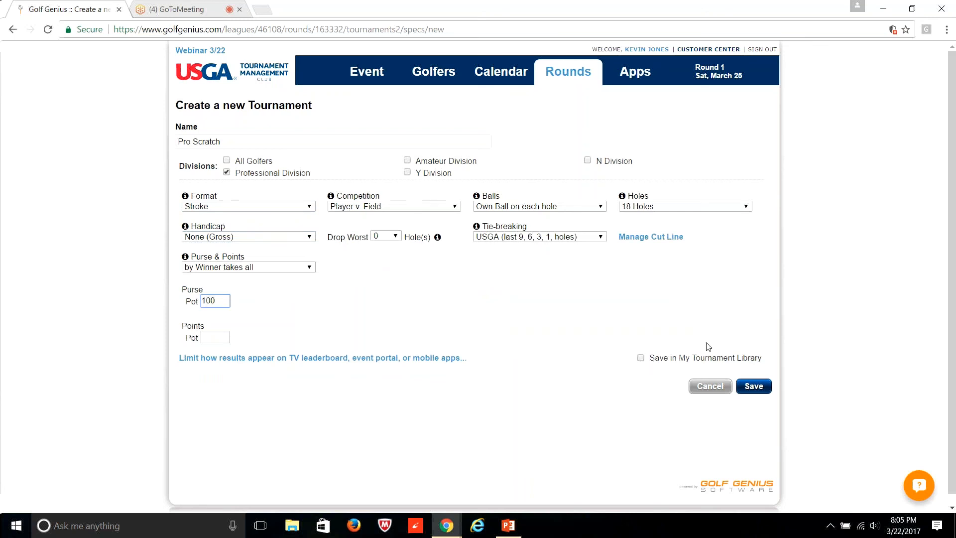
{"action": "key", "text": "Return"}
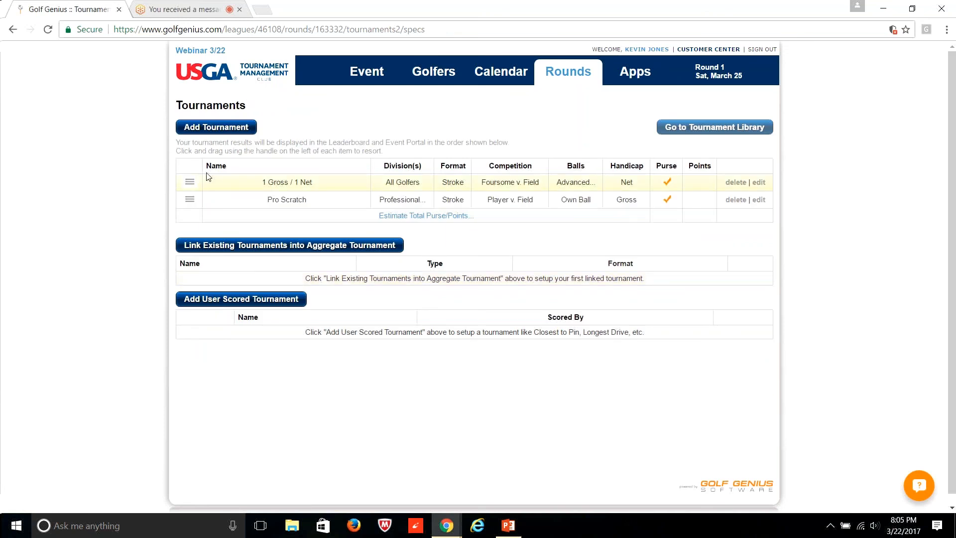
Add a new tournament named "Net Skins" and assign it to the Y Division.
{"action": "left_click", "coordinate": [205, 128]}
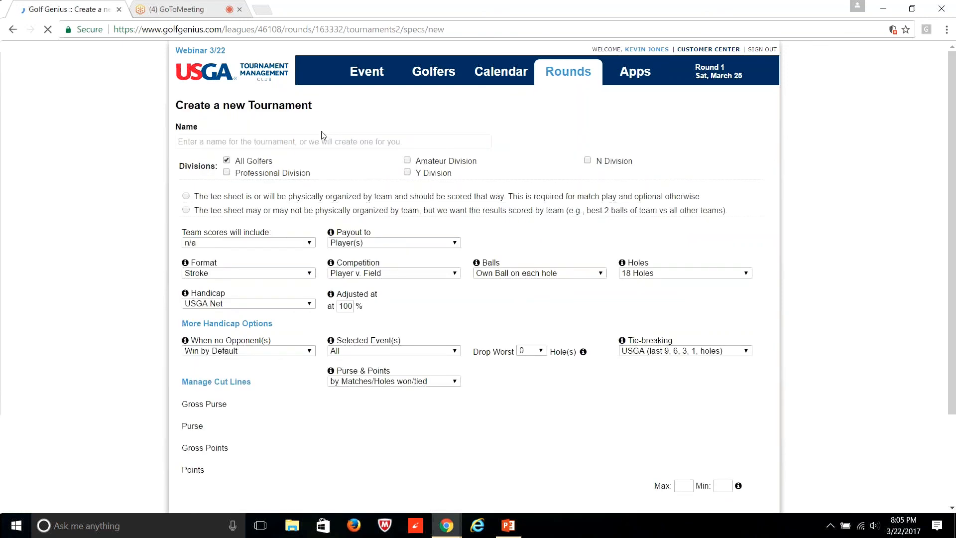
{"action": "type", "text": "n"}
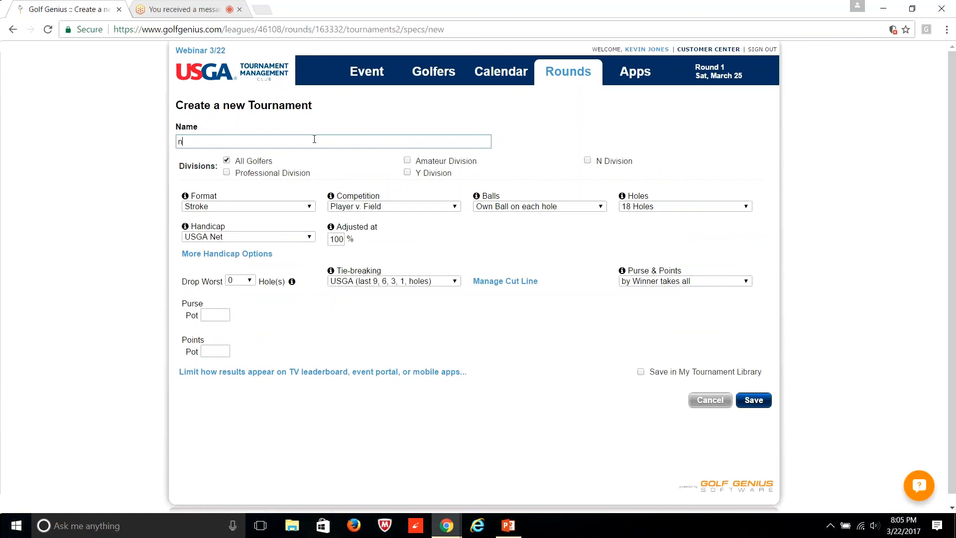
{"action": "type", "text": "et"}
{"action": "key", "text": "BackSpace"}
{"action": "key", "text": "BackSpace"}
{"action": "key", "text": "BackSpace"}
{"action": "type", "text": "Net Skins"}
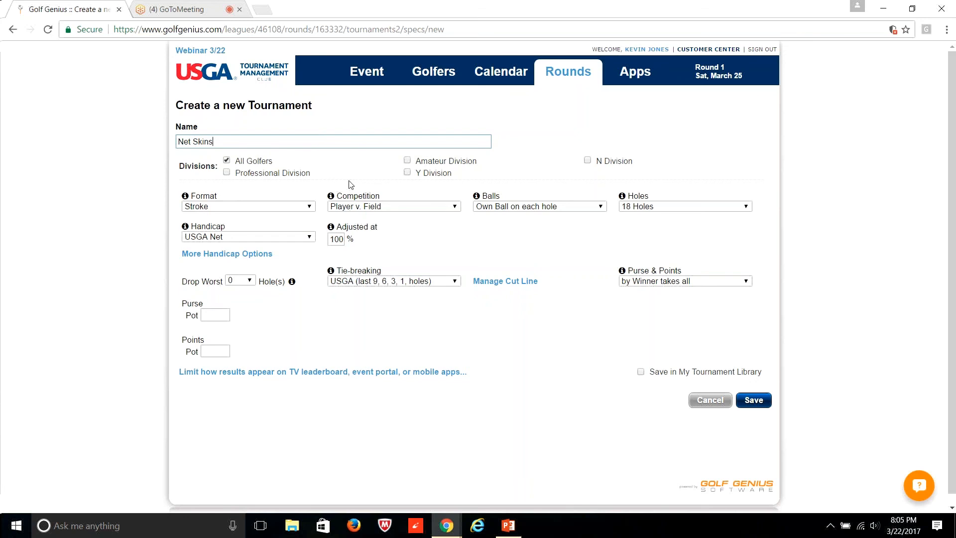
{"action": "left_click", "coordinate": [407, 173]}
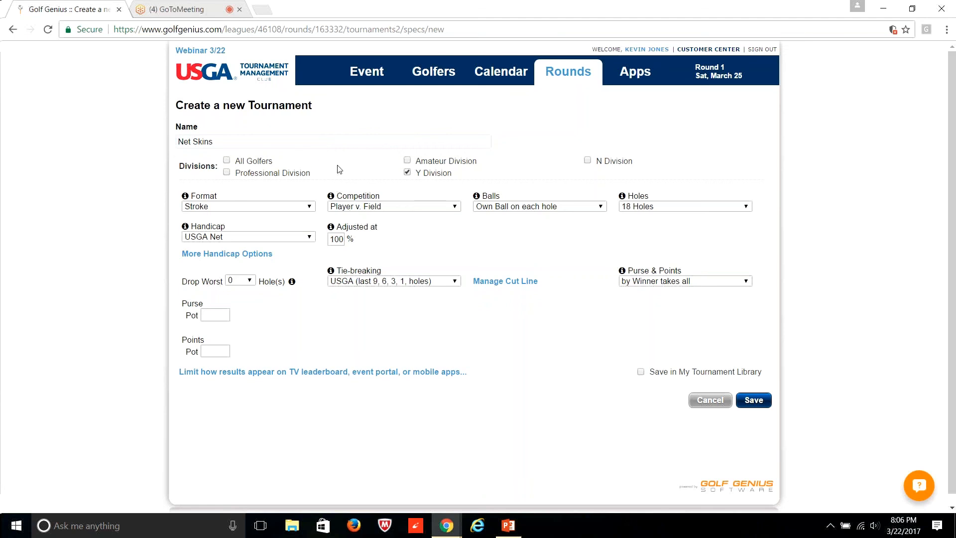
Set Net Skins to the Basic Skins format, keeping no carry, any score to win, no validation and the USGA Net handicap.
{"action": "left_click", "coordinate": [232, 207]}
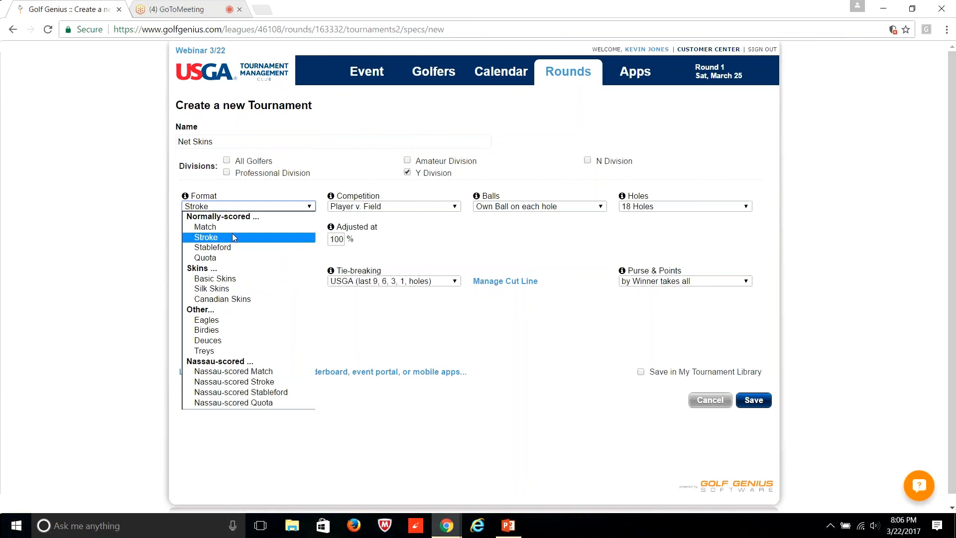
{"action": "left_click", "coordinate": [212, 281]}
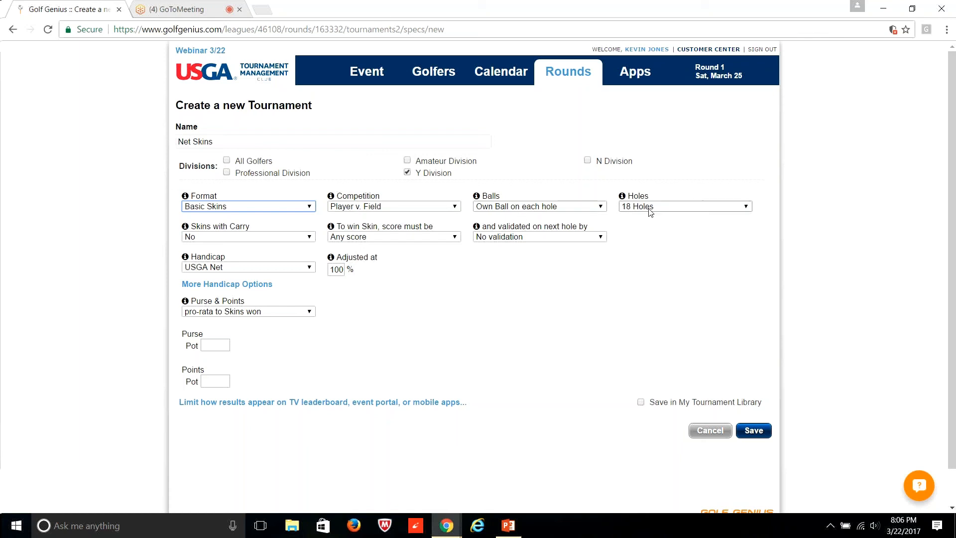
{"action": "left_click", "coordinate": [244, 237]}
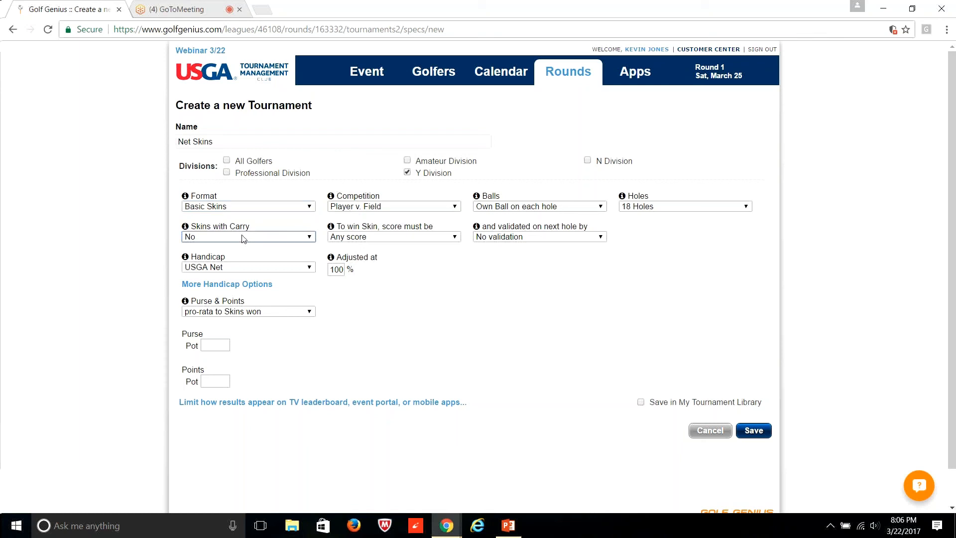
{"action": "left_click", "coordinate": [383, 240]}
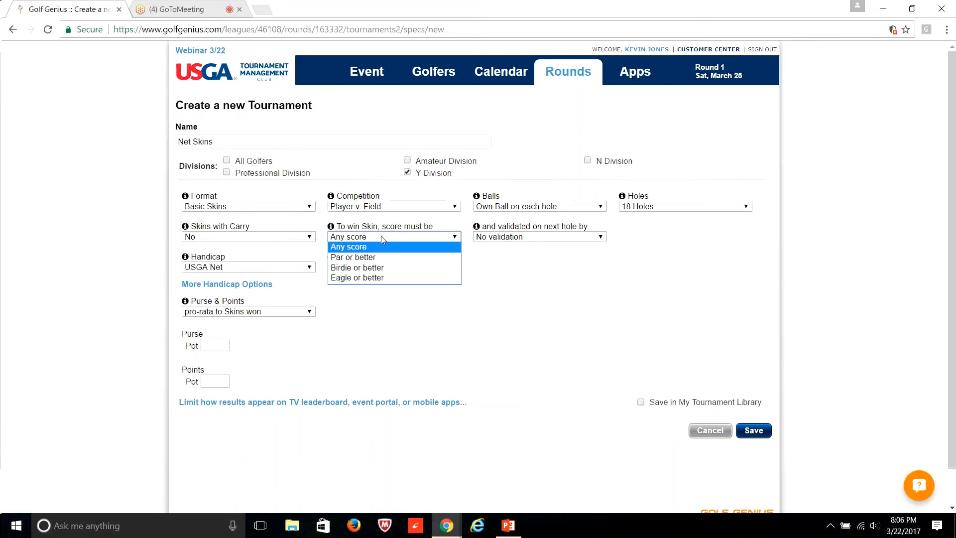
{"action": "left_click", "coordinate": [381, 235]}
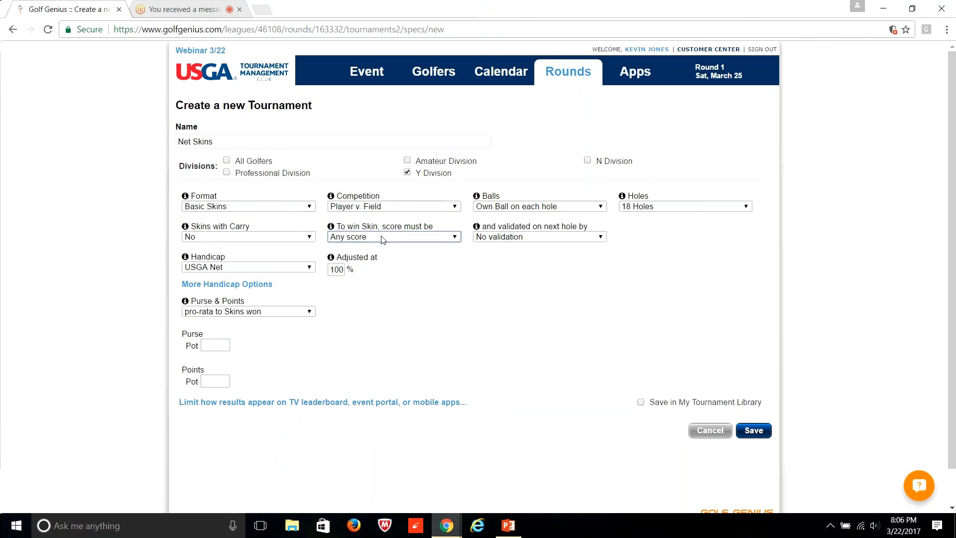
{"action": "left_click", "coordinate": [532, 239]}
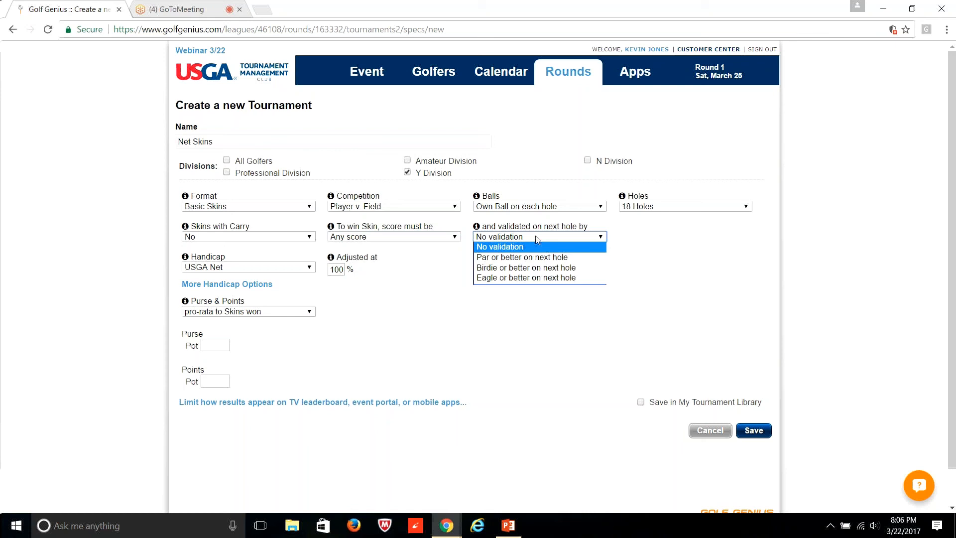
{"action": "left_click", "coordinate": [536, 236]}
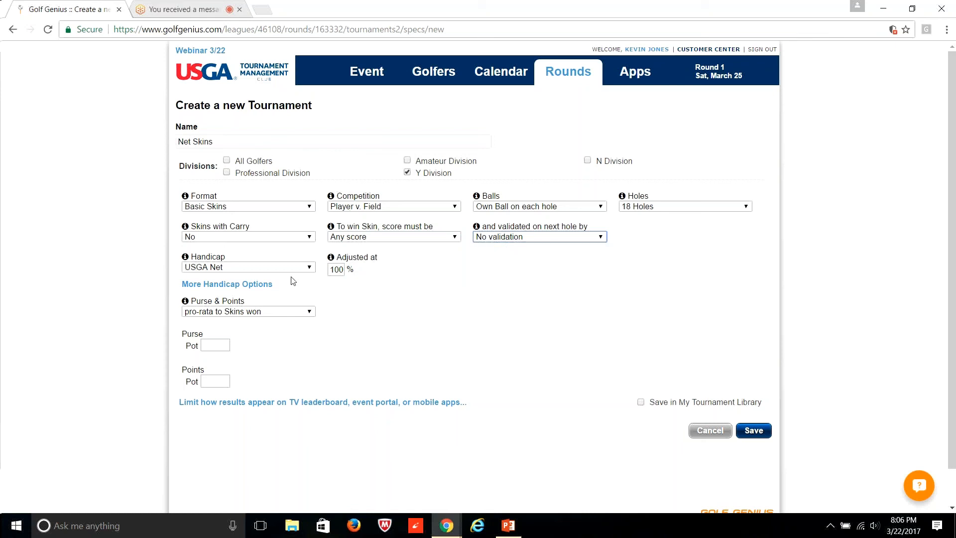
{"action": "left_click", "coordinate": [196, 269]}
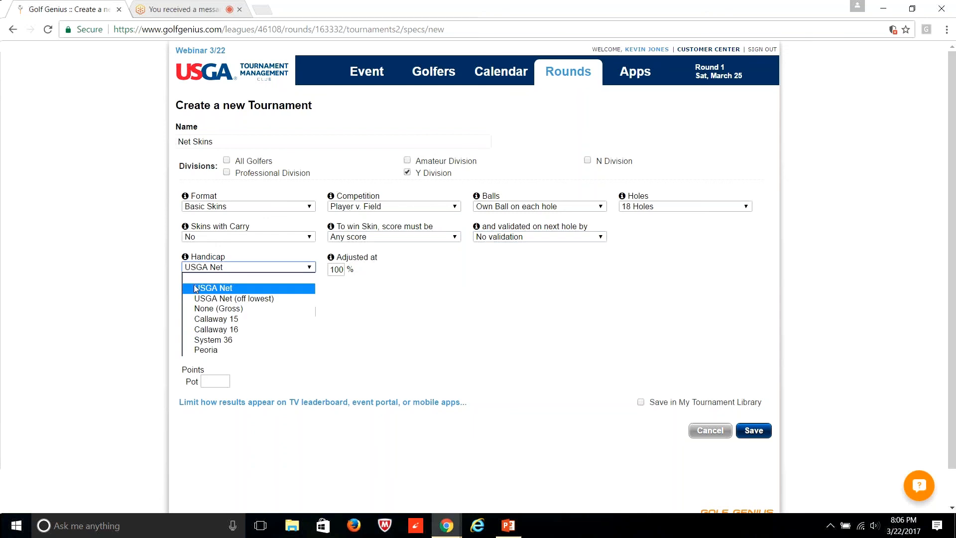
{"action": "left_click", "coordinate": [195, 289]}
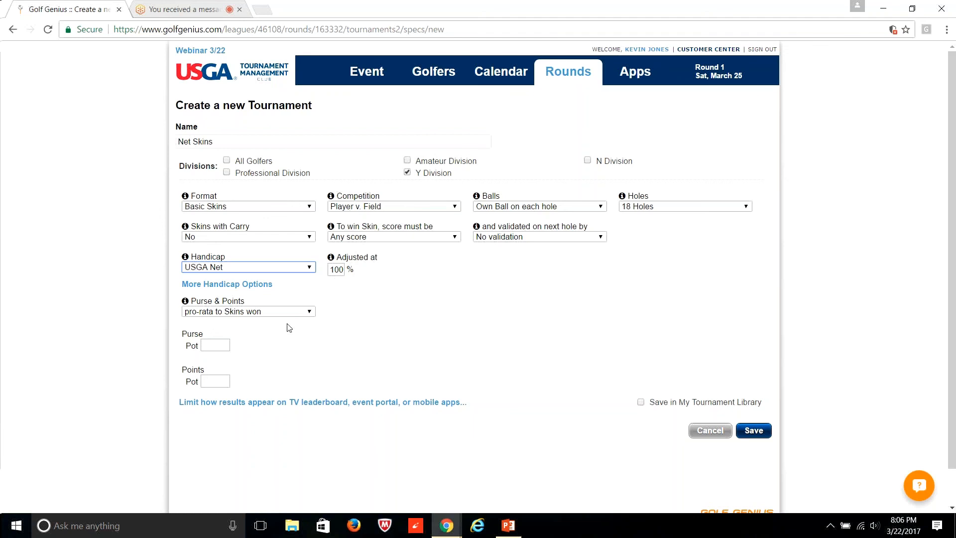
Set a Net Skins purse pot of 100 paid pro-rata to Skins won, and save the tournament.
{"action": "left_click", "coordinate": [308, 312]}
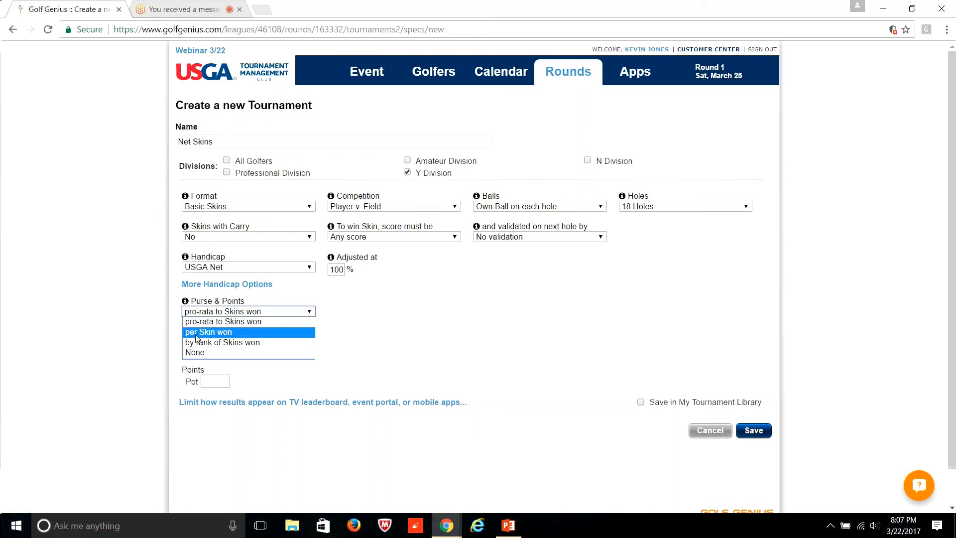
{"action": "left_click", "coordinate": [225, 322]}
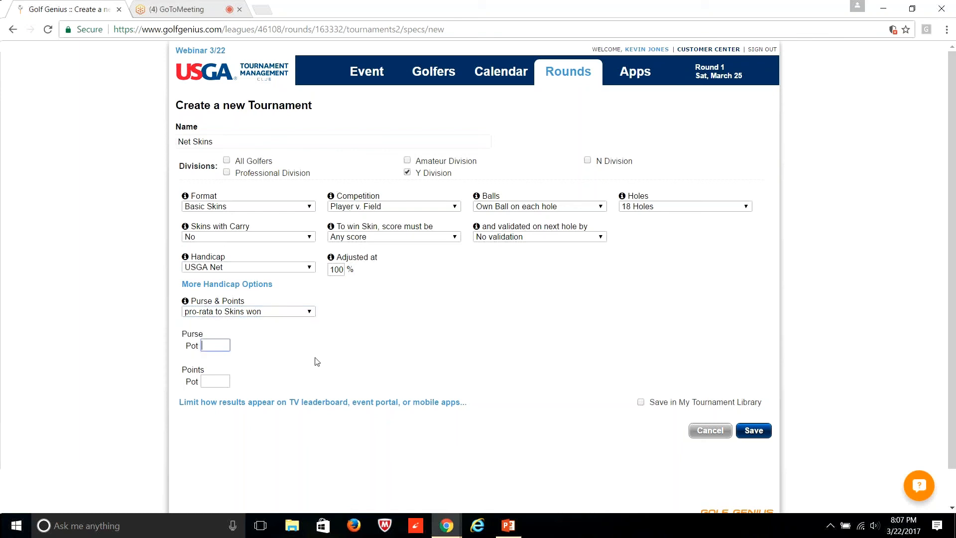
{"action": "type", "text": "100"}
{"action": "left_click", "coordinate": [326, 359]}
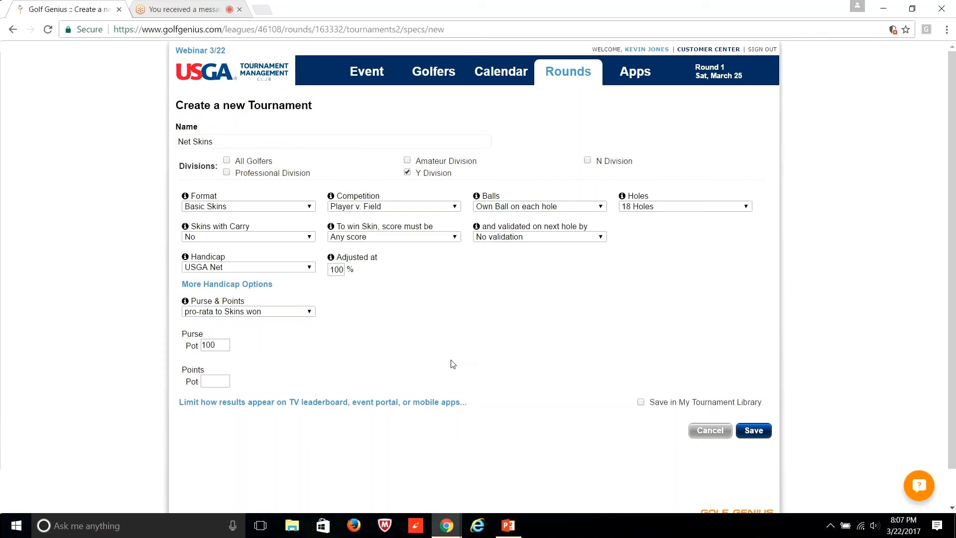
{"action": "left_click", "coordinate": [758, 434]}
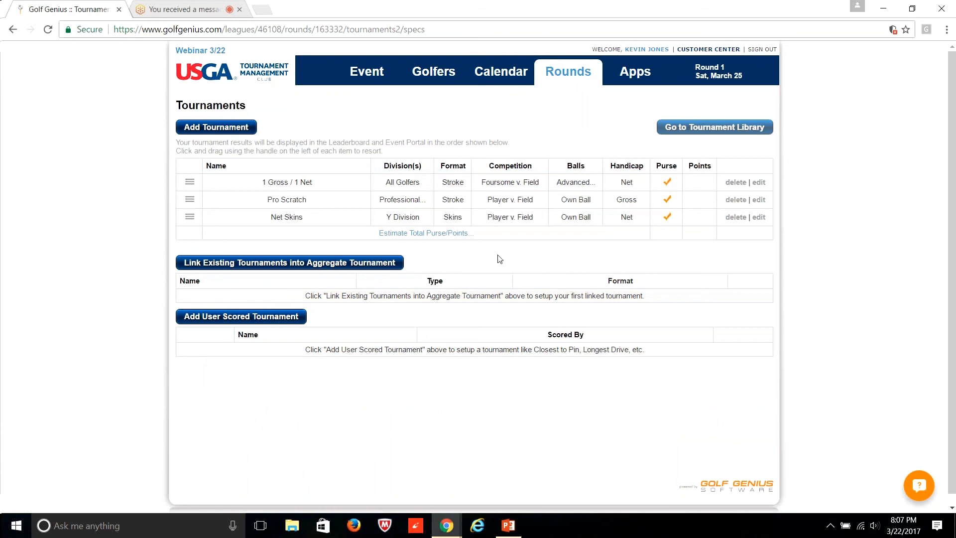
Add and save a user scored tournament named "KP #5" that awards points to Individuals.
{"action": "left_click", "coordinate": [240, 321]}
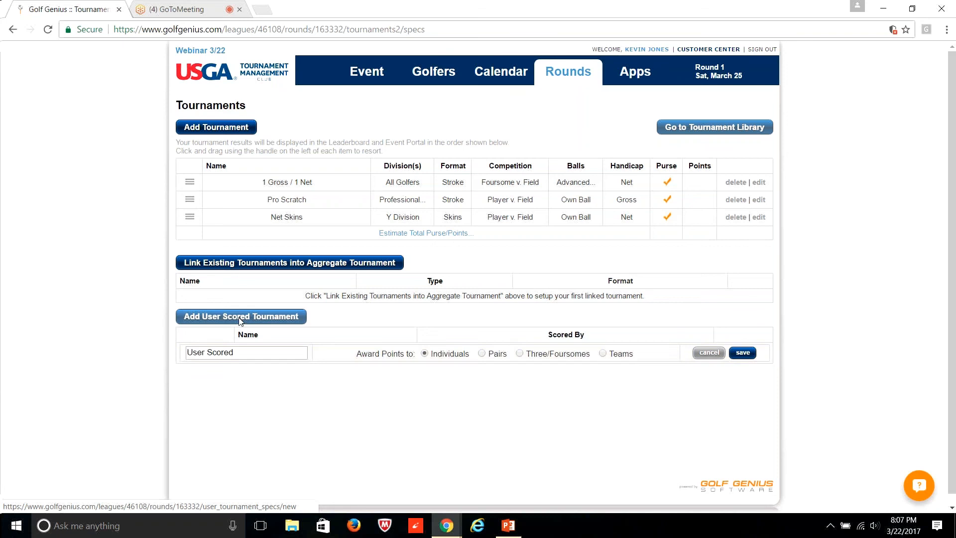
{"action": "left_click", "coordinate": [246, 357]}
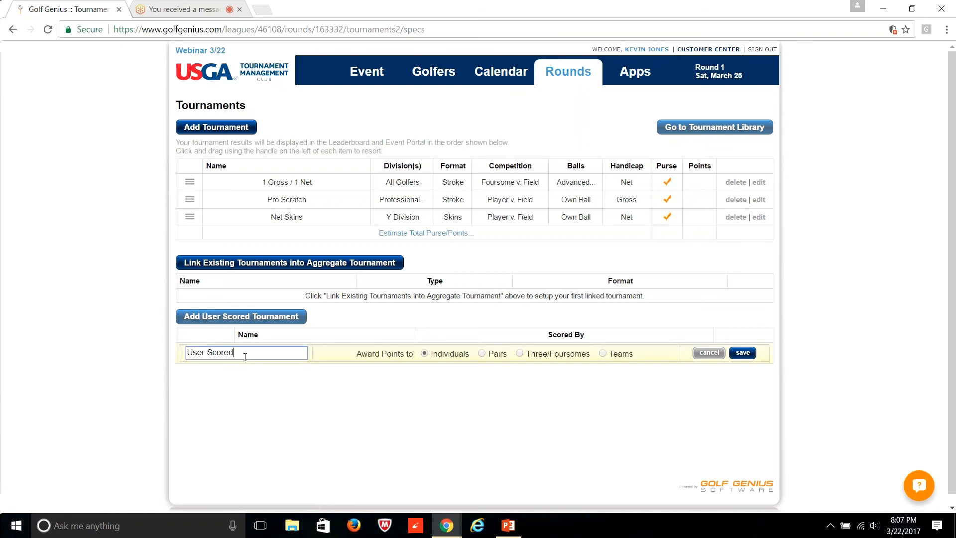
{"action": "left_click_drag", "start_coordinate": [245, 357], "coordinate": [170, 359]}
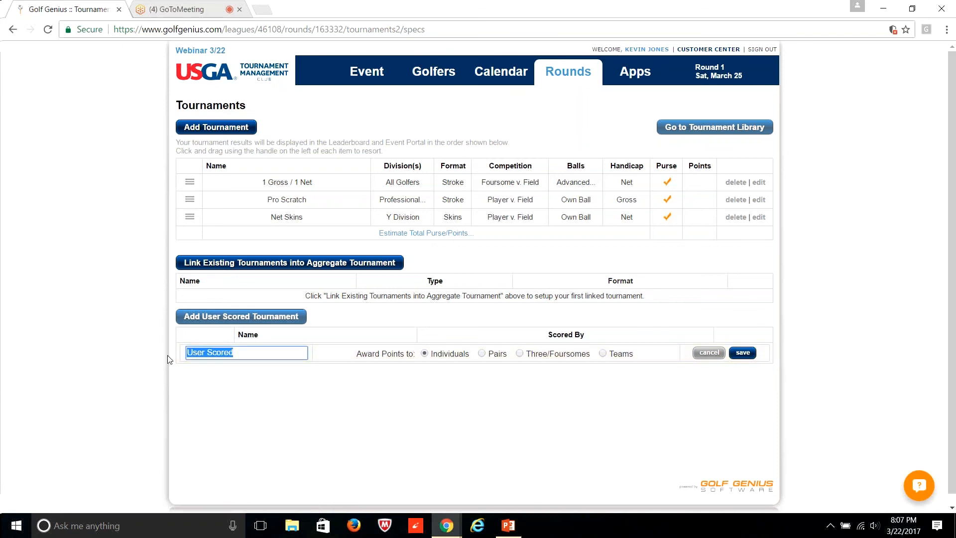
{"action": "type", "text": "KP"}
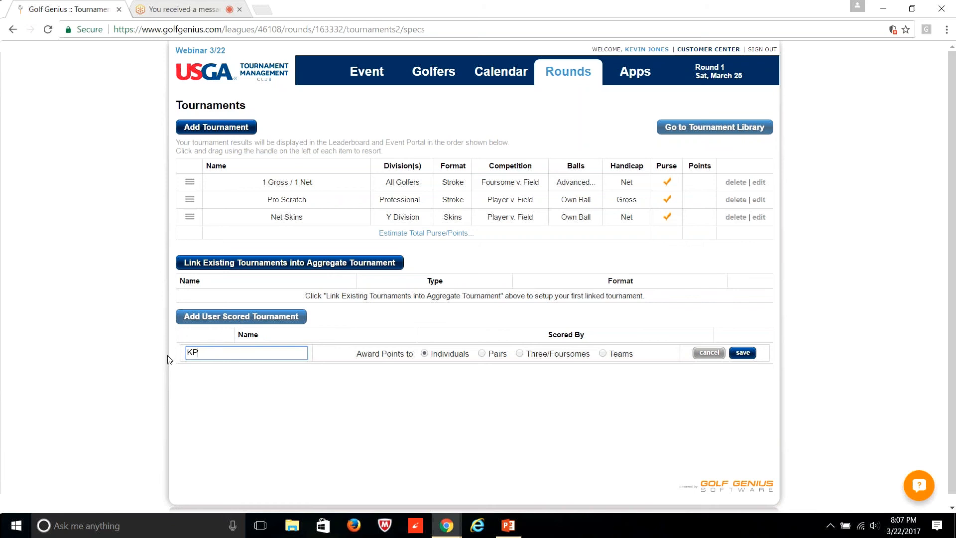
{"action": "type", "text": " #5"}
{"action": "left_click", "coordinate": [753, 356]}
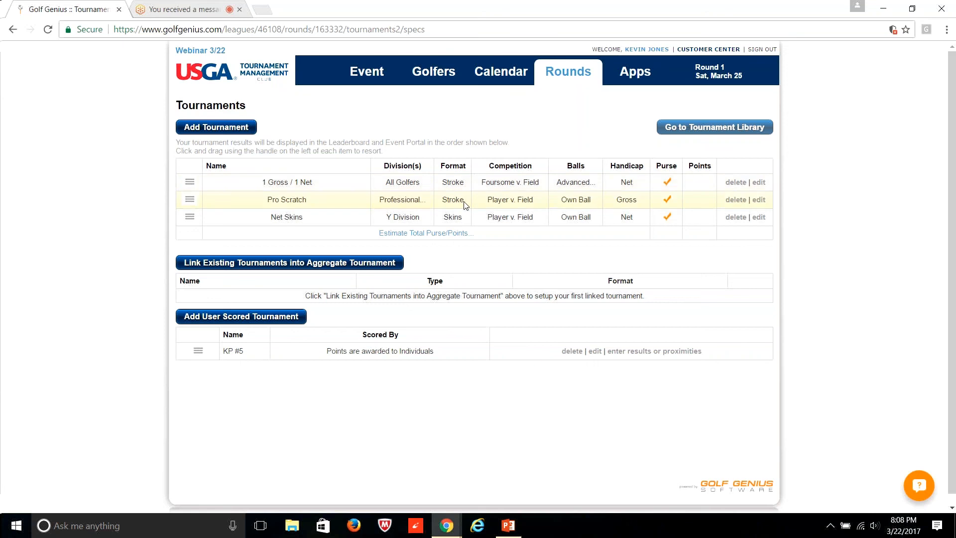
Try the USGA Net handicap on the Pro Scratch tournament to examine its Purse & Points options, and abandon the edit without saving.
{"action": "left_click", "coordinate": [762, 201]}
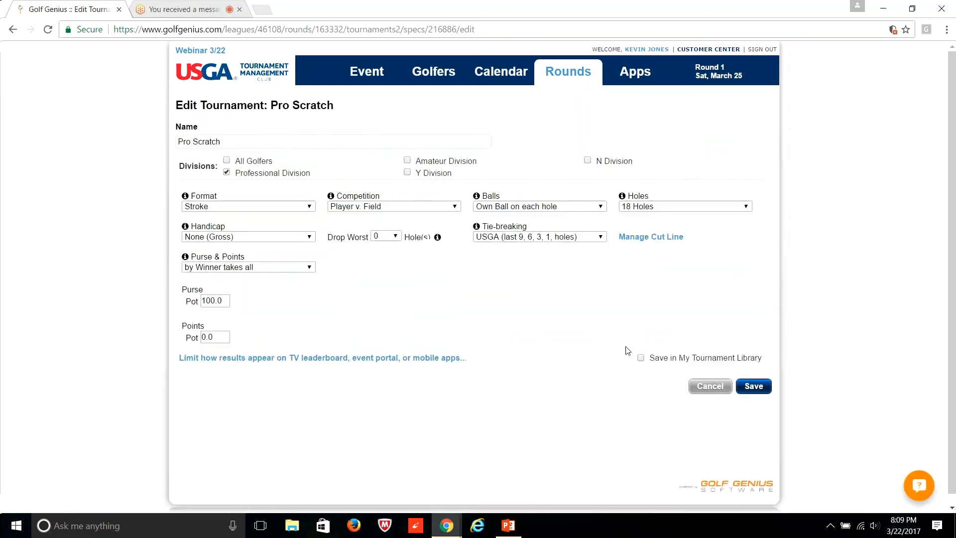
{"action": "left_click", "coordinate": [515, 238]}
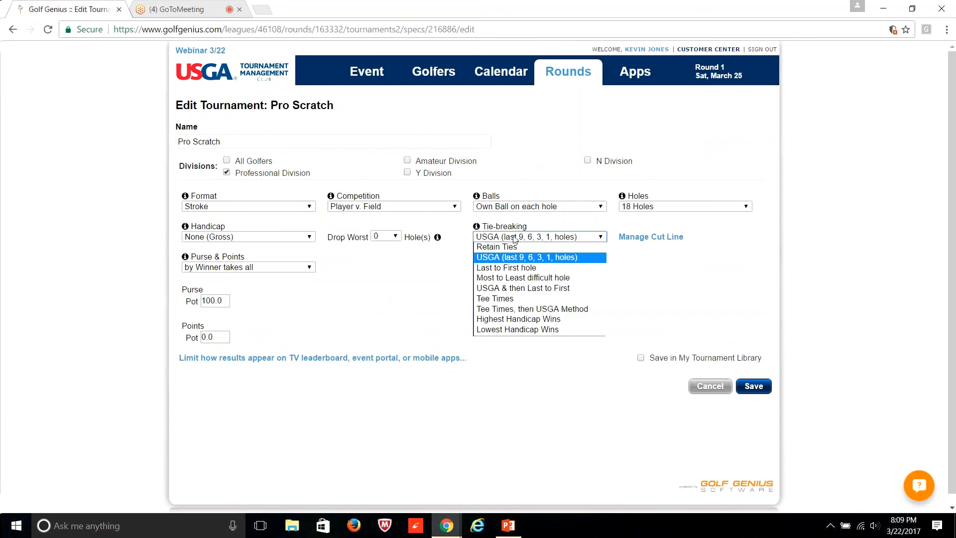
{"action": "left_click", "coordinate": [452, 249]}
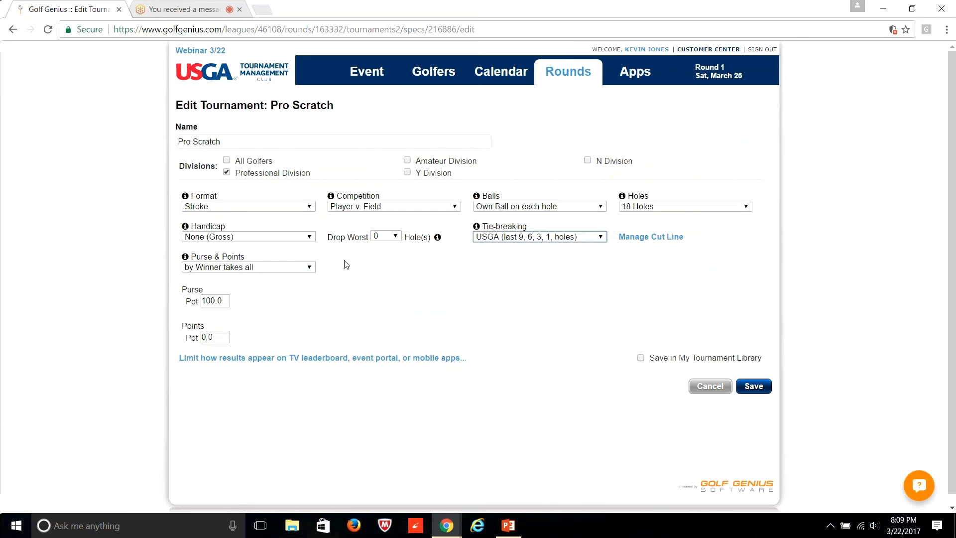
{"action": "left_click", "coordinate": [309, 238]}
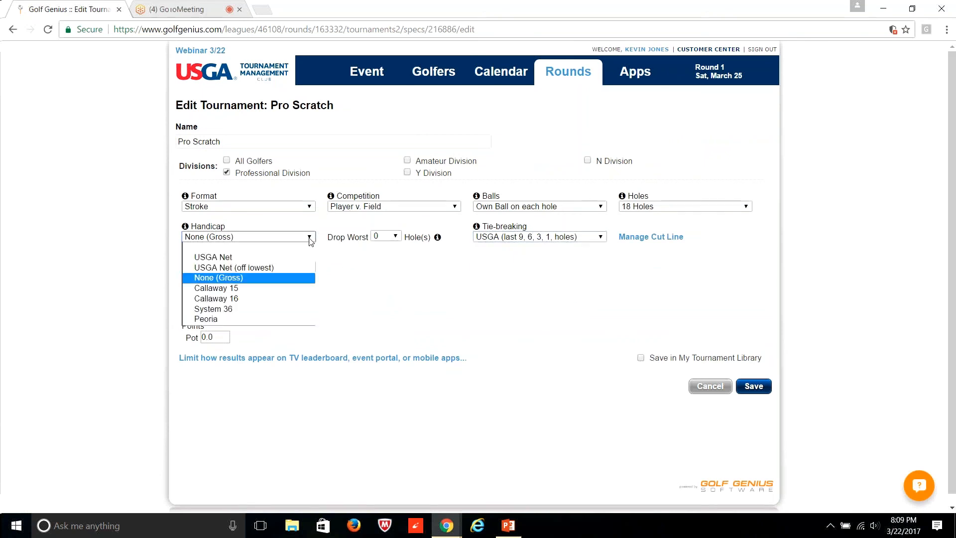
{"action": "left_click", "coordinate": [239, 259]}
{"action": "left_click", "coordinate": [645, 273]}
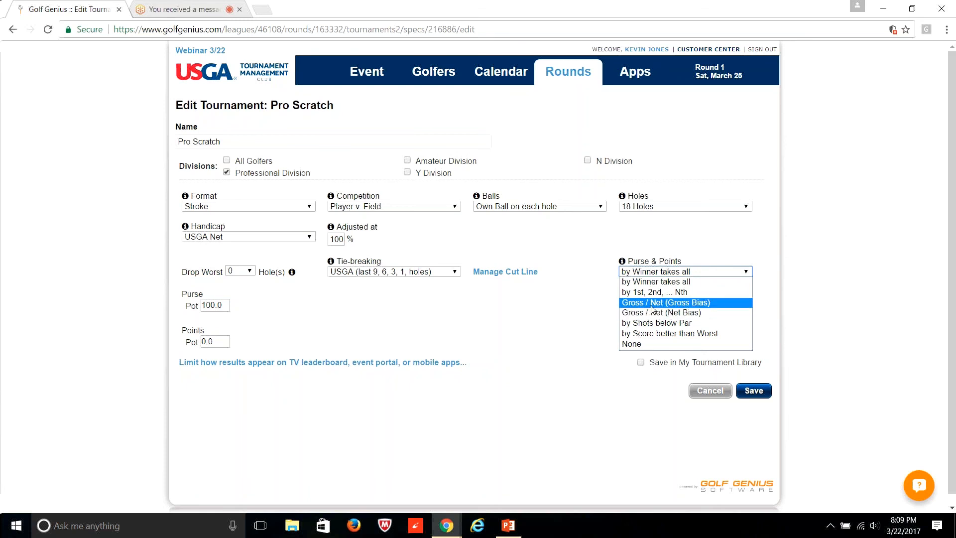
{"action": "left_click", "coordinate": [567, 312]}
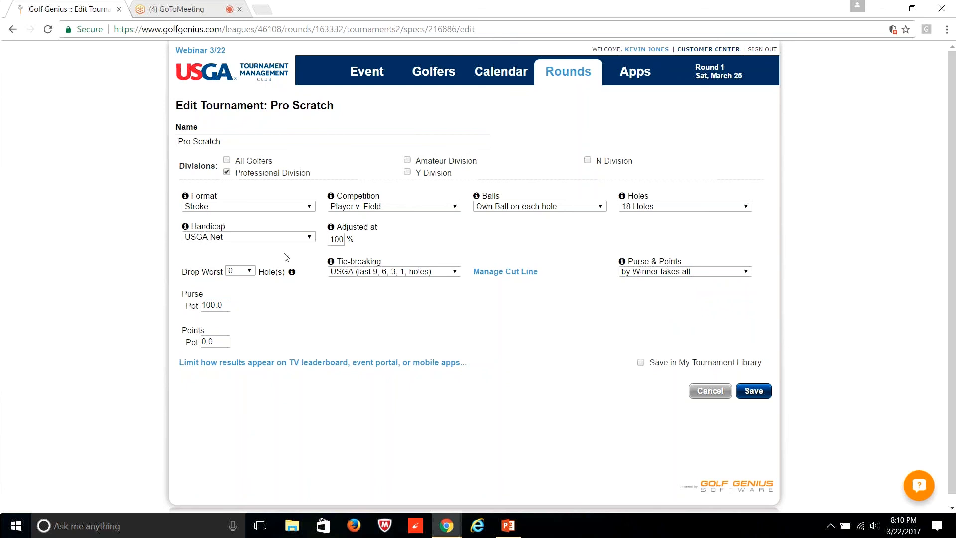
{"action": "left_click", "coordinate": [298, 238]}
{"action": "left_click", "coordinate": [218, 277]}
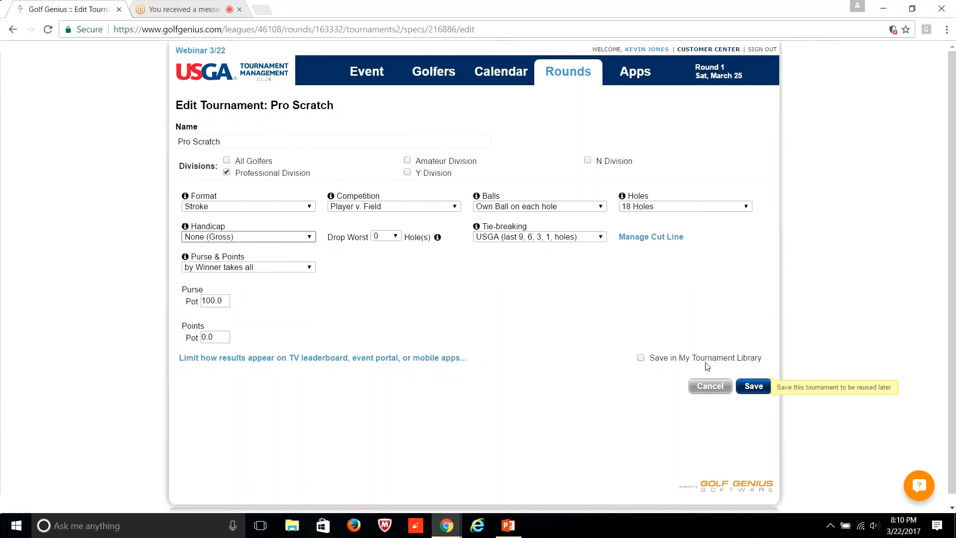
{"action": "left_click", "coordinate": [707, 396]}
{"action": "left_click", "coordinate": [708, 389]}
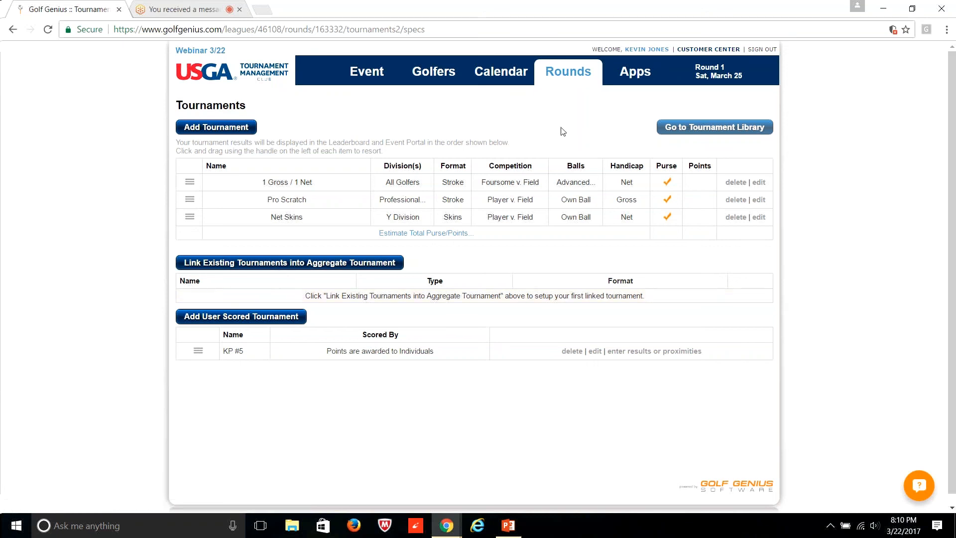
Open scorecard printing for Round 1 and choose 1 Gross / 1 Net as the tournament for printed handicaps and dots.
{"action": "mouse_move", "coordinate": [568, 81]}
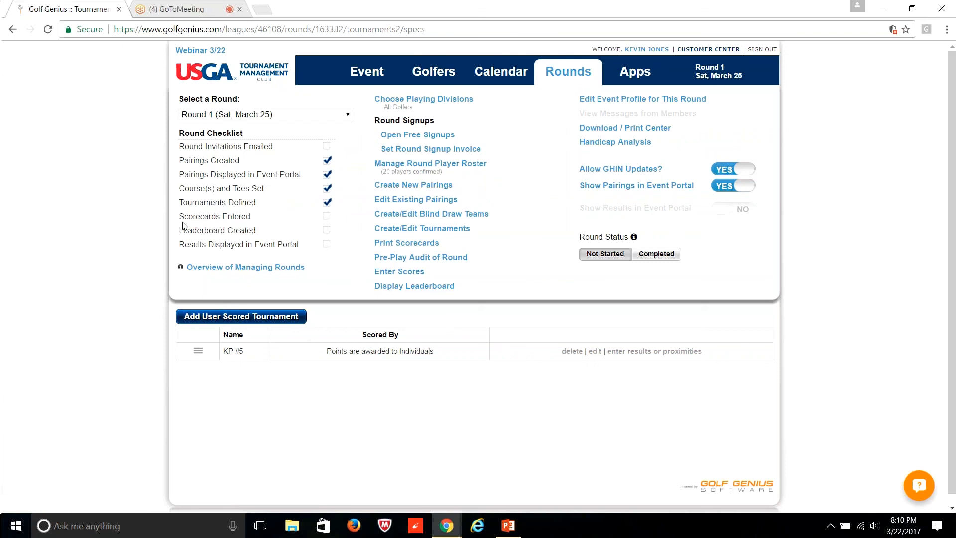
{"action": "left_click", "coordinate": [412, 247]}
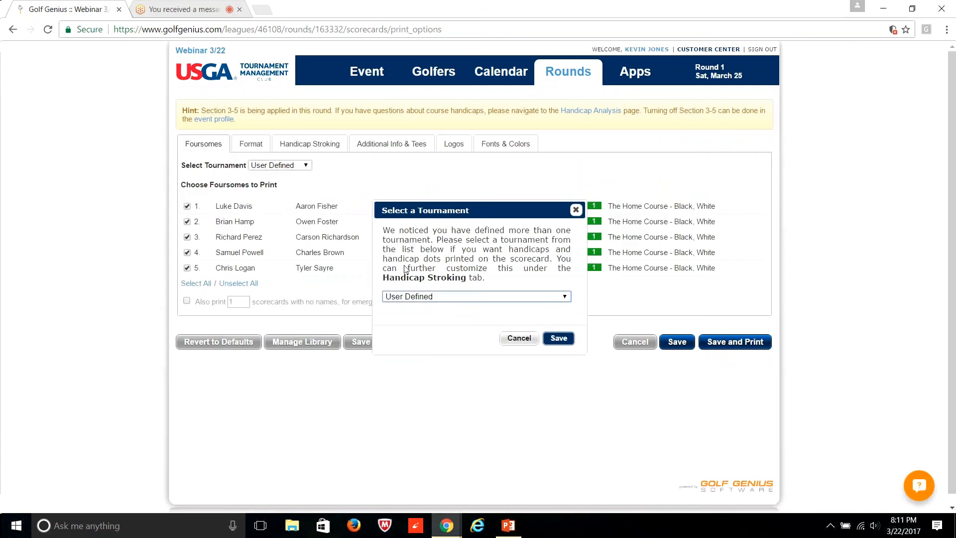
{"action": "left_click", "coordinate": [407, 296]}
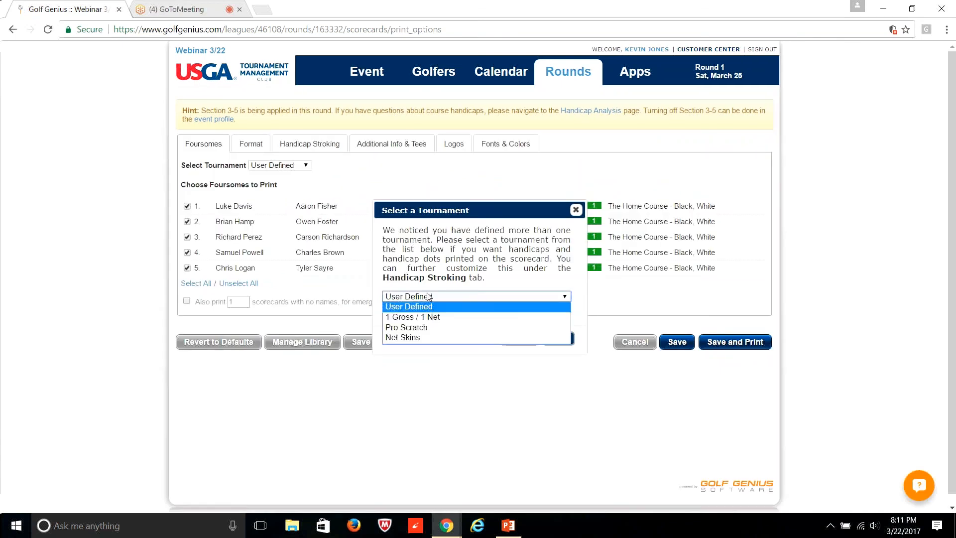
{"action": "left_click", "coordinate": [420, 317]}
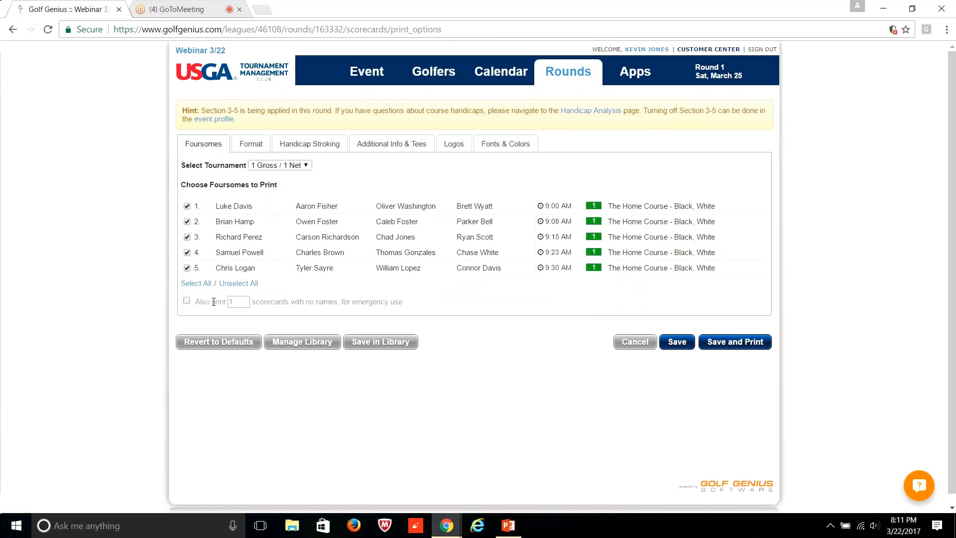
Examine the scorecard Format options: scorecard format, paper size, margins, scorecards per page, players per scorecard, headers and the card preview.
{"action": "left_click", "coordinate": [246, 149]}
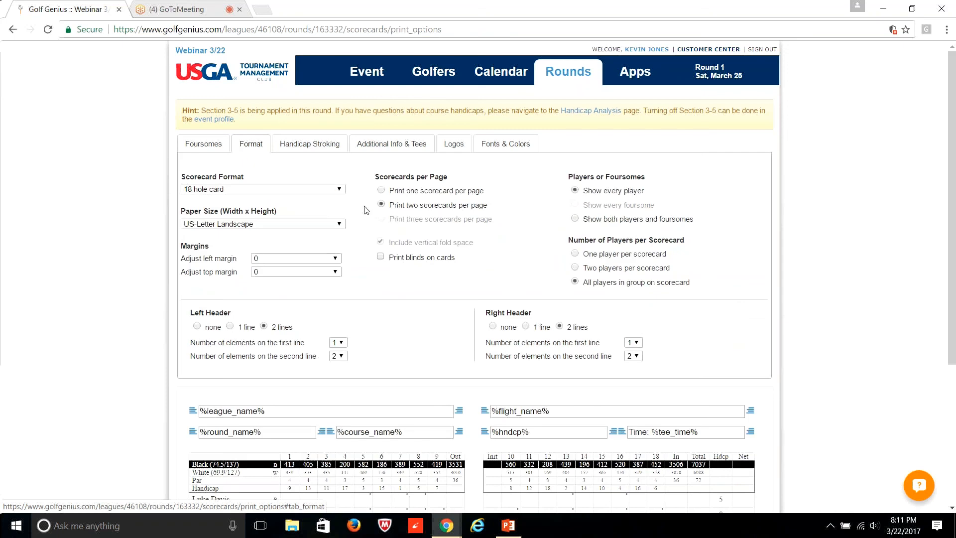
{"action": "scroll", "coordinate": [365, 210], "scroll_direction": "down", "scroll_amount": 1}
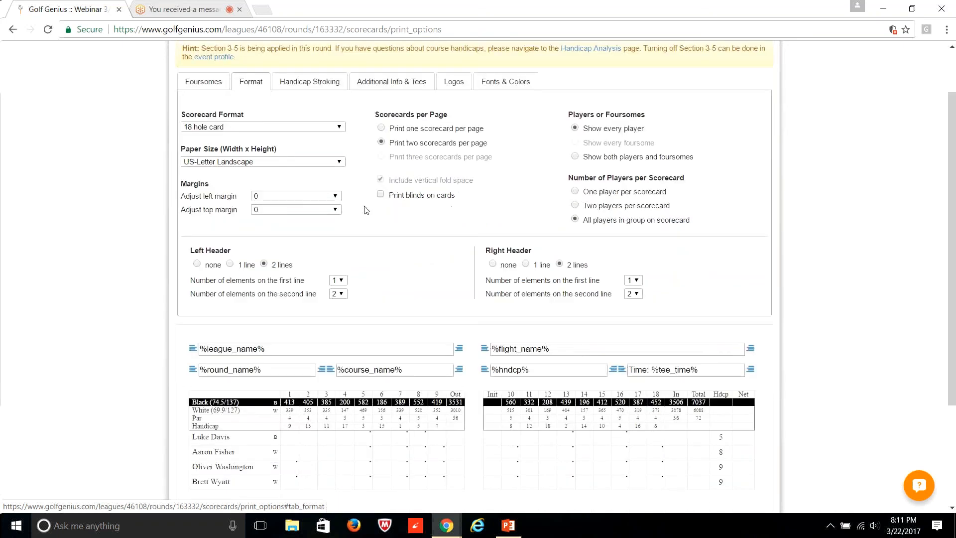
{"action": "scroll", "coordinate": [365, 210], "scroll_direction": "down", "scroll_amount": 1}
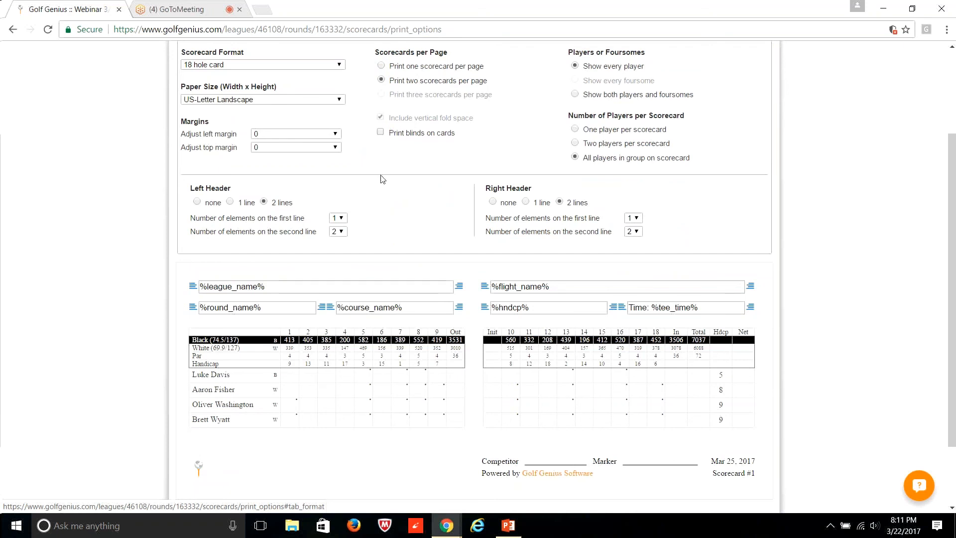
{"action": "scroll", "coordinate": [381, 179], "scroll_direction": "up", "scroll_amount": 2}
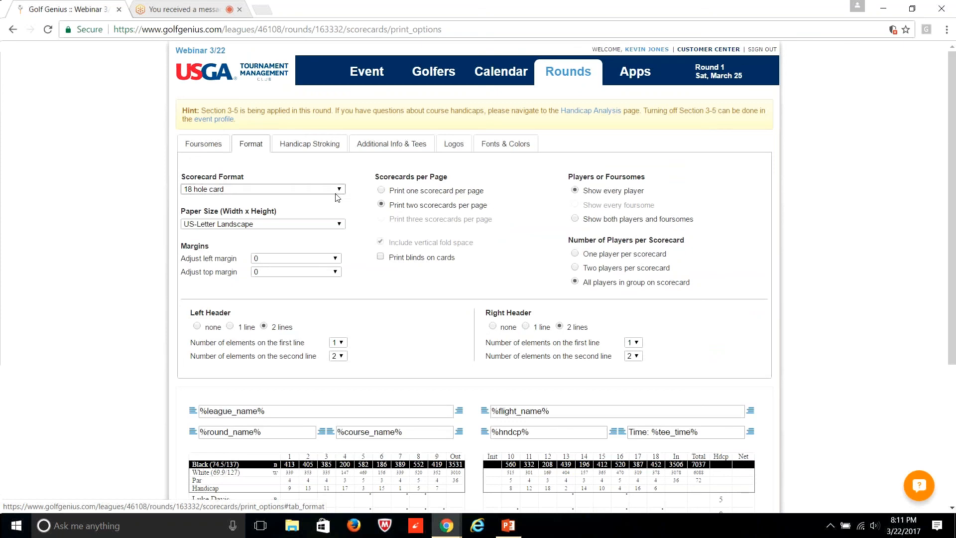
{"action": "left_click", "coordinate": [339, 192]}
{"action": "left_click", "coordinate": [341, 196]}
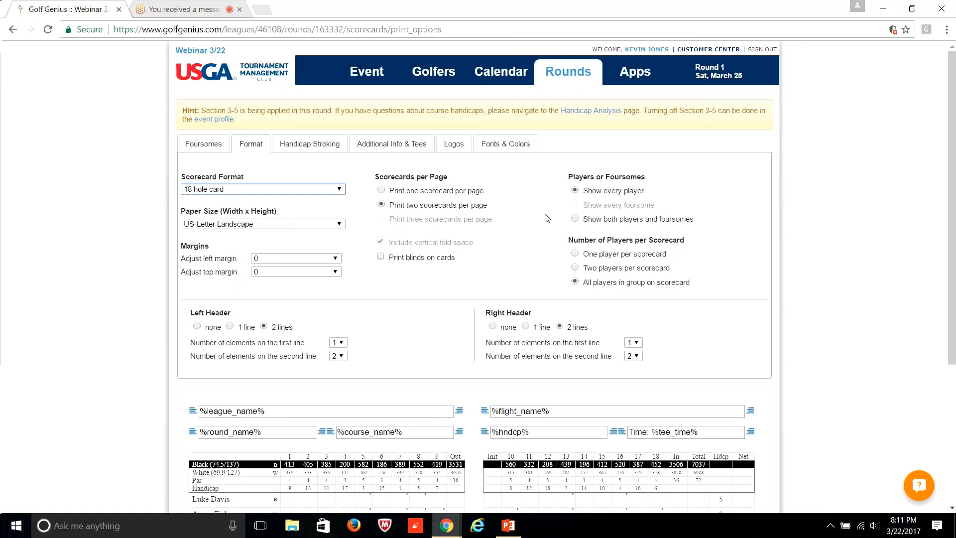
{"action": "scroll", "coordinate": [547, 218], "scroll_direction": "down", "scroll_amount": 1}
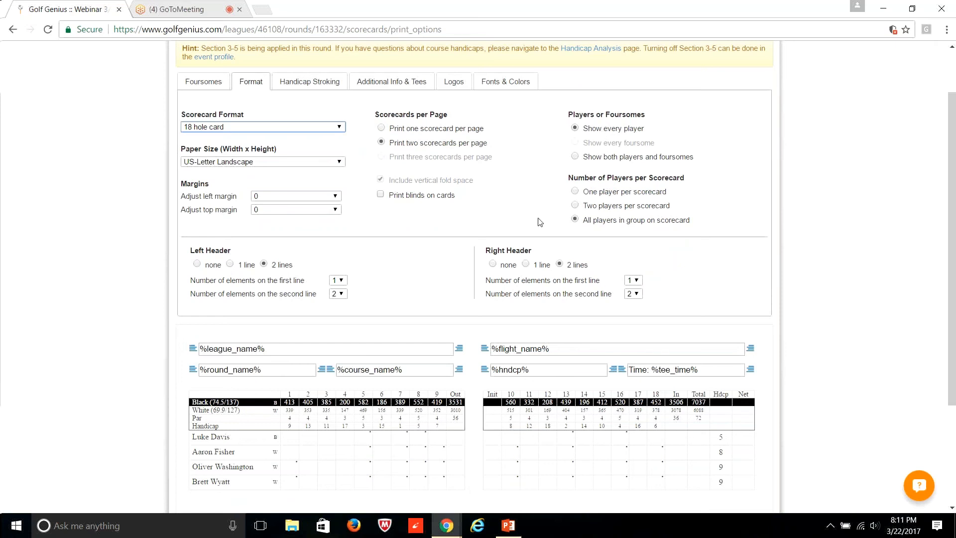
{"action": "scroll", "coordinate": [540, 222], "scroll_direction": "down", "scroll_amount": 1}
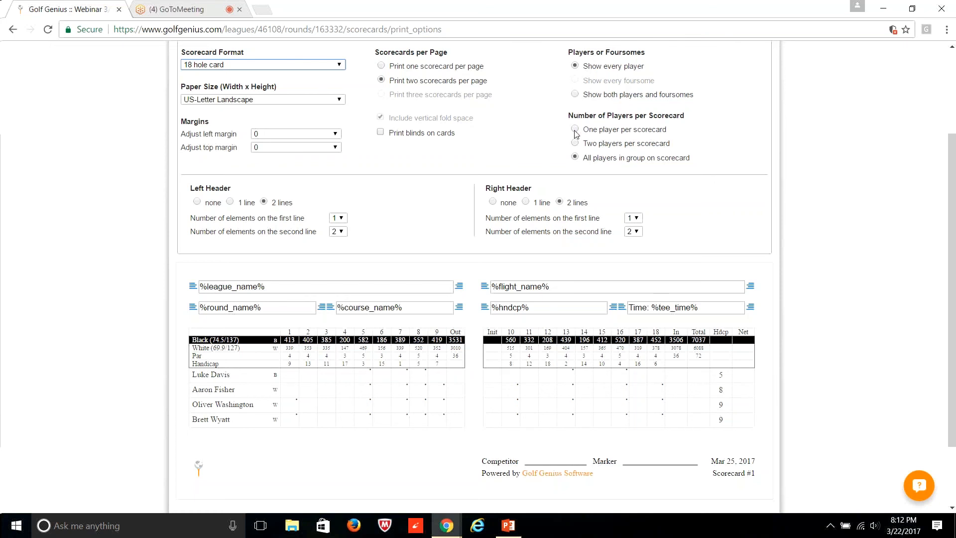
{"action": "scroll", "coordinate": [477, 223], "scroll_direction": "up", "scroll_amount": 1}
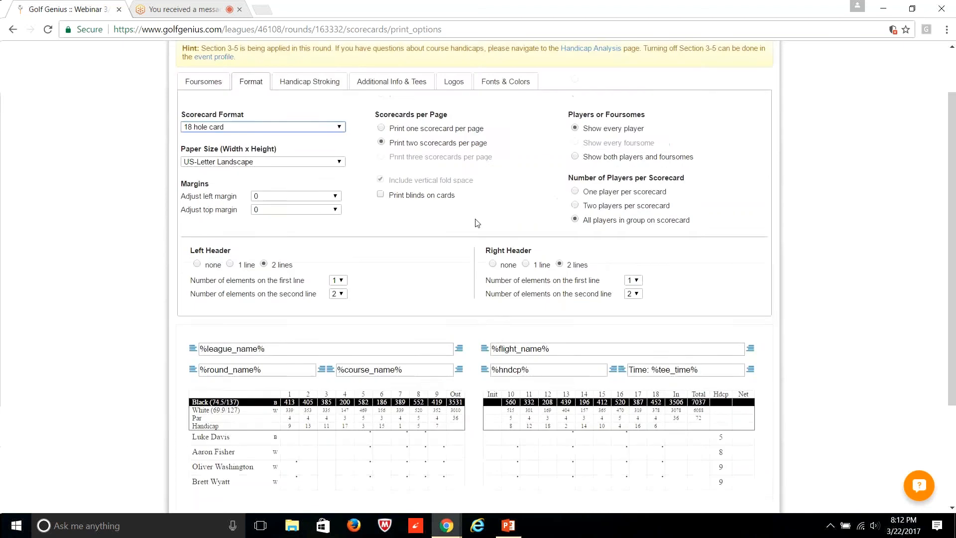
{"action": "scroll", "coordinate": [477, 222], "scroll_direction": "down", "scroll_amount": 1}
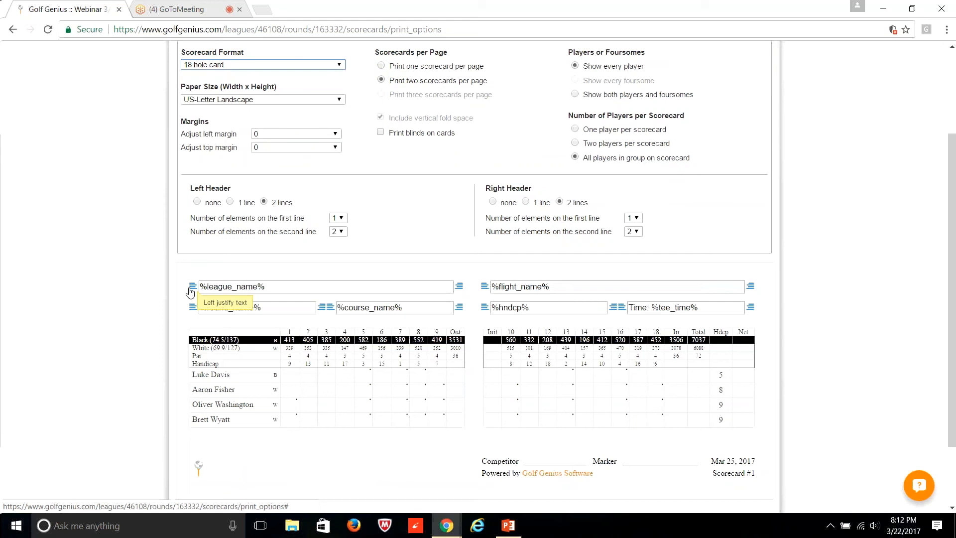
Try right justification on the league name header, restore left justification, and look through the custom terms that can be inserted.
{"action": "left_click", "coordinate": [459, 285]}
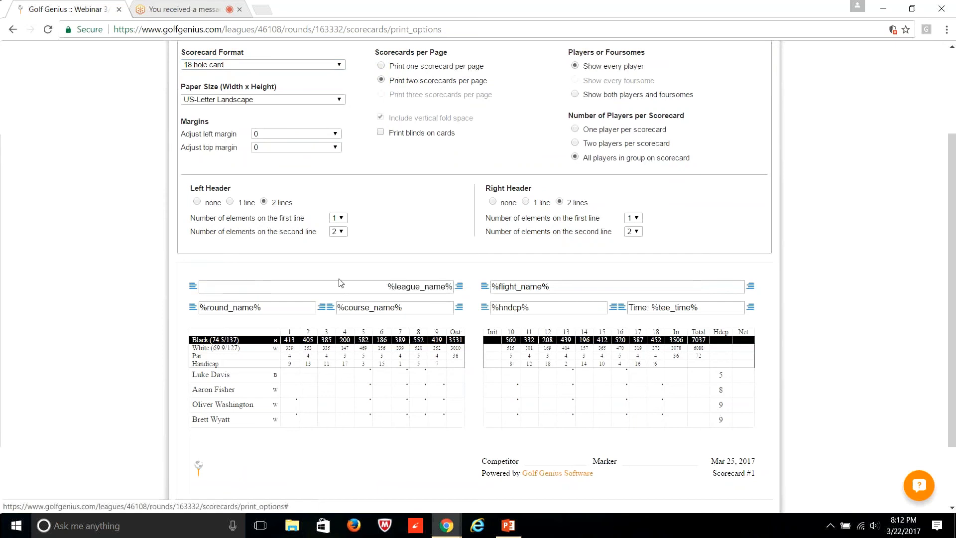
{"action": "left_click", "coordinate": [193, 286]}
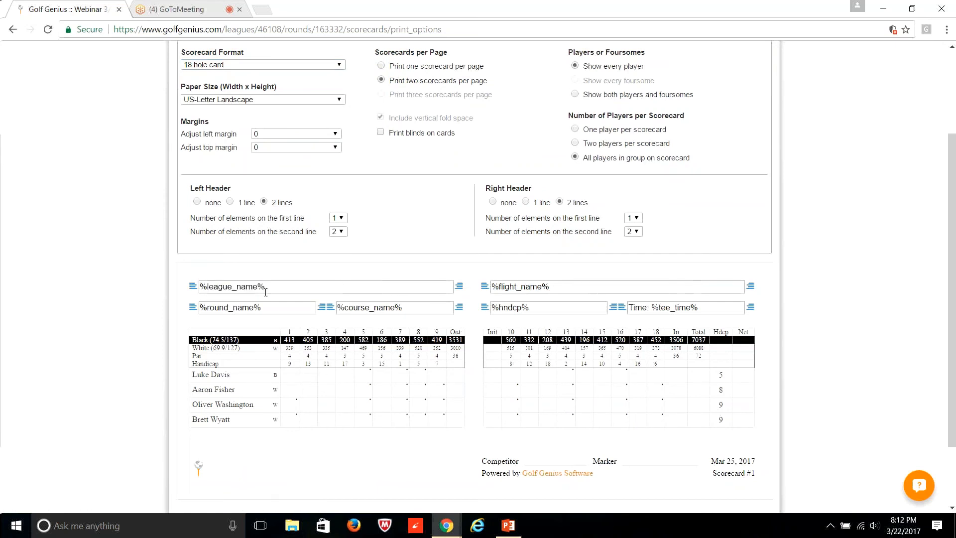
{"action": "left_click", "coordinate": [266, 289]}
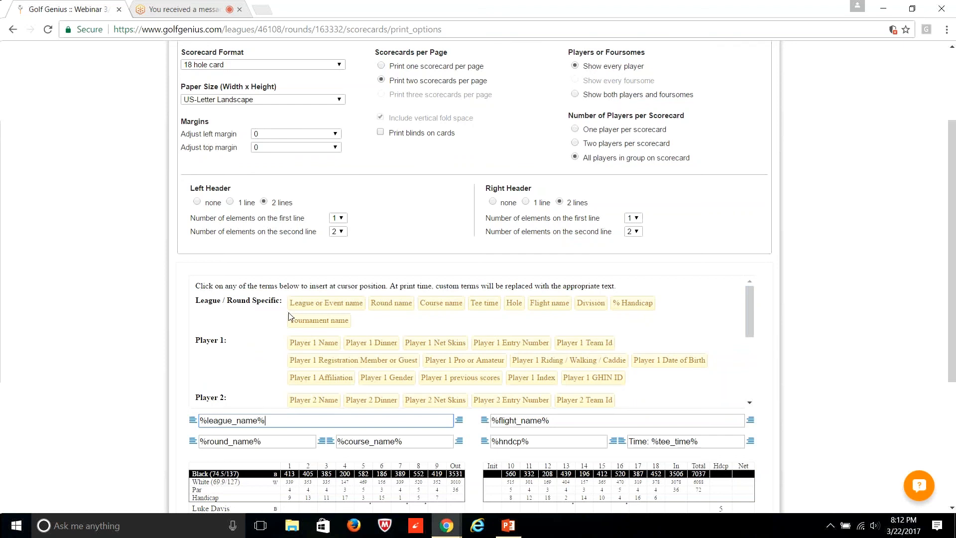
{"action": "scroll", "coordinate": [267, 324], "scroll_direction": "down", "scroll_amount": 1}
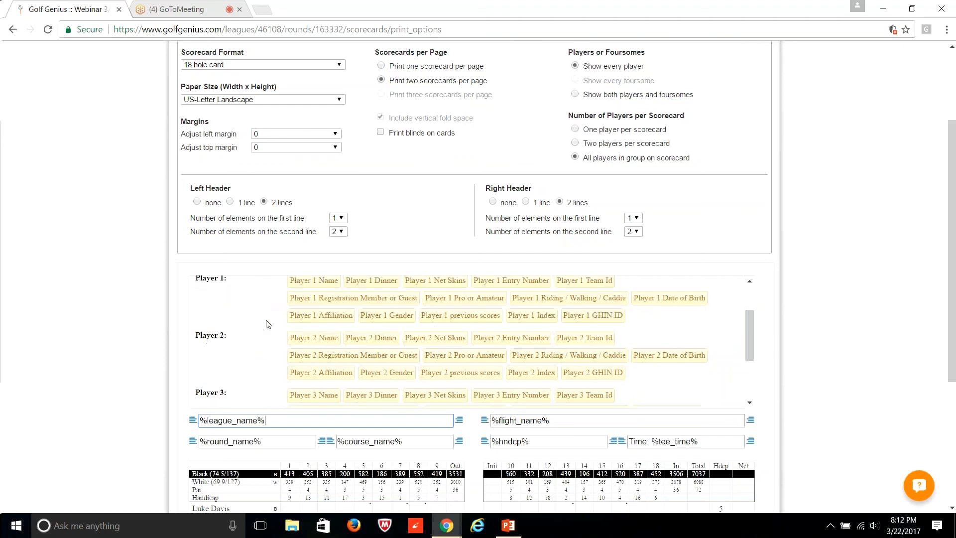
{"action": "scroll", "coordinate": [267, 324], "scroll_direction": "down", "scroll_amount": 1}
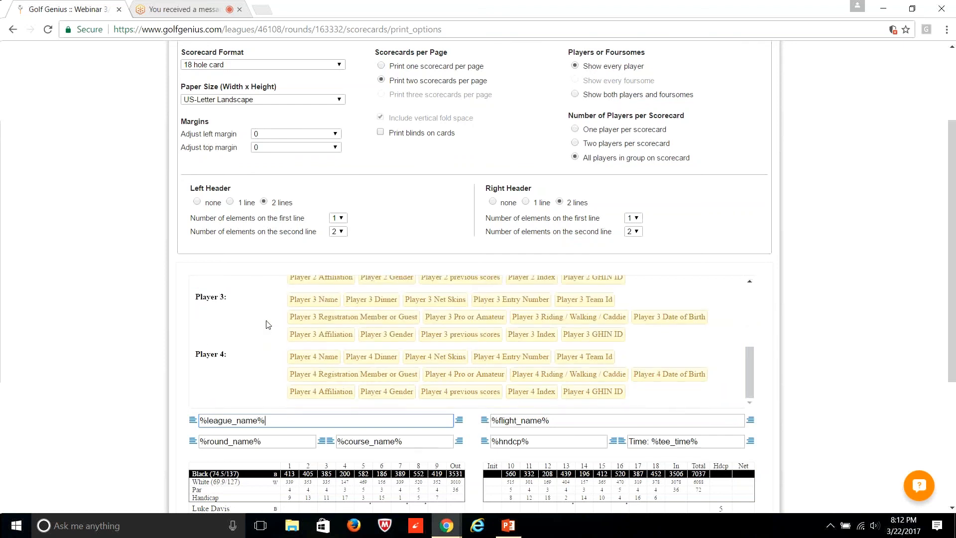
{"action": "left_click", "coordinate": [176, 328]}
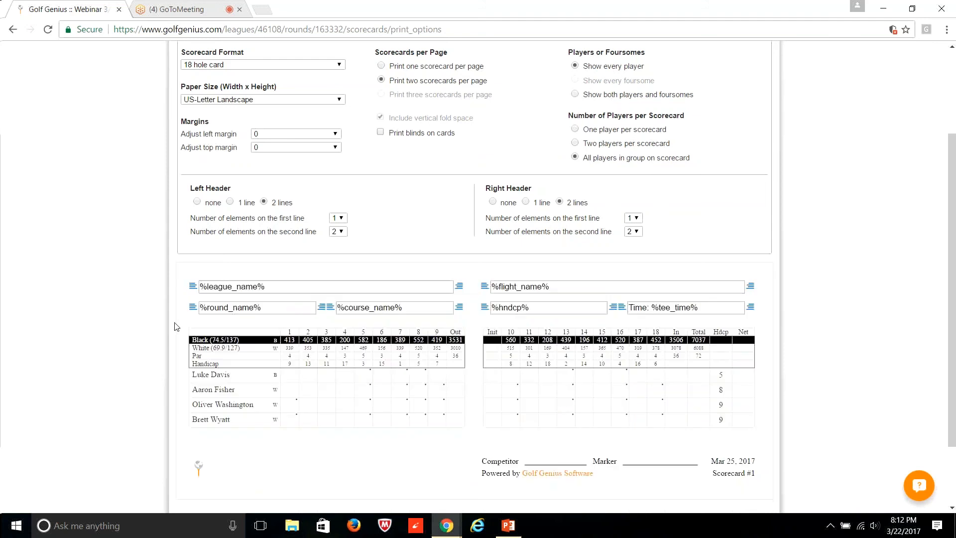
Put the text "Name: " in front of the league name term in the left header and check the scorecard preview.
{"action": "left_click", "coordinate": [199, 287]}
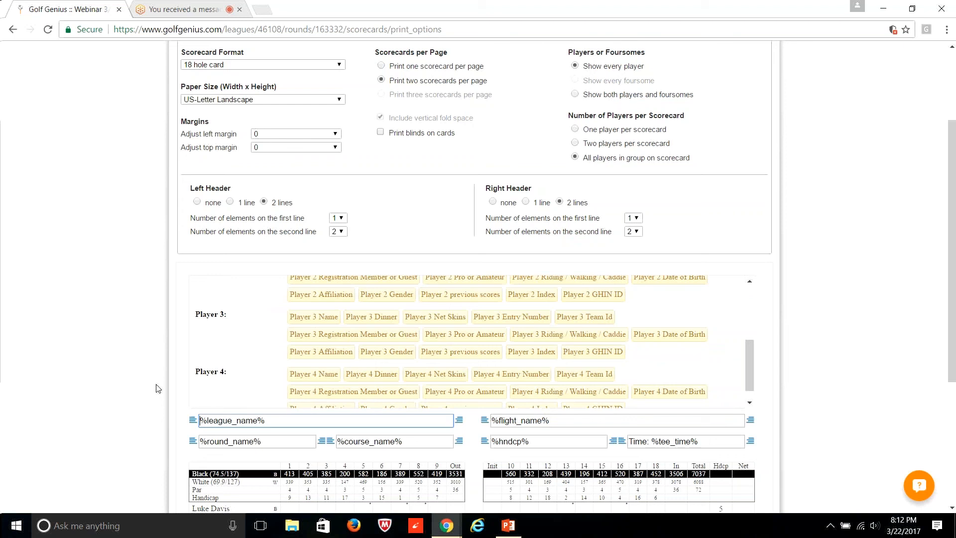
{"action": "type", "text": "Name"}
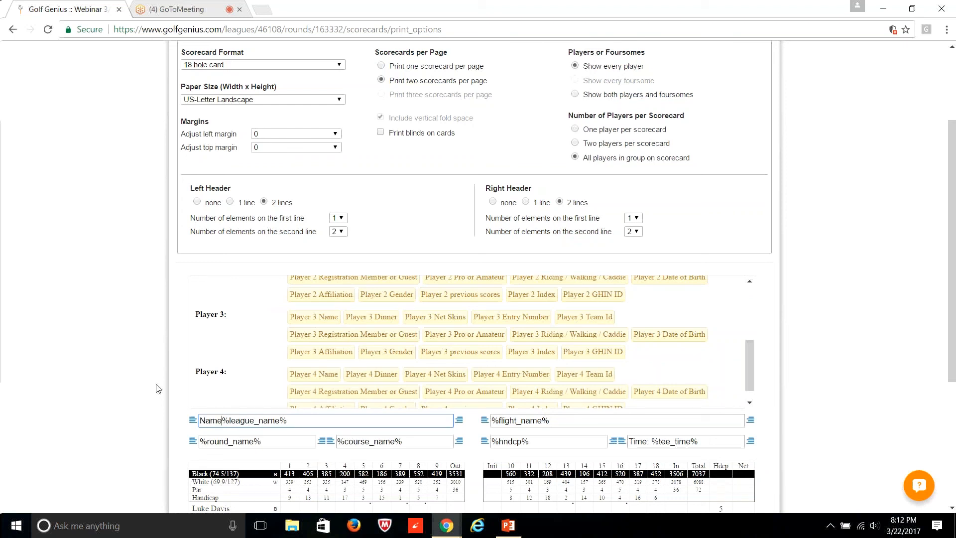
{"action": "type", "text": ":"}
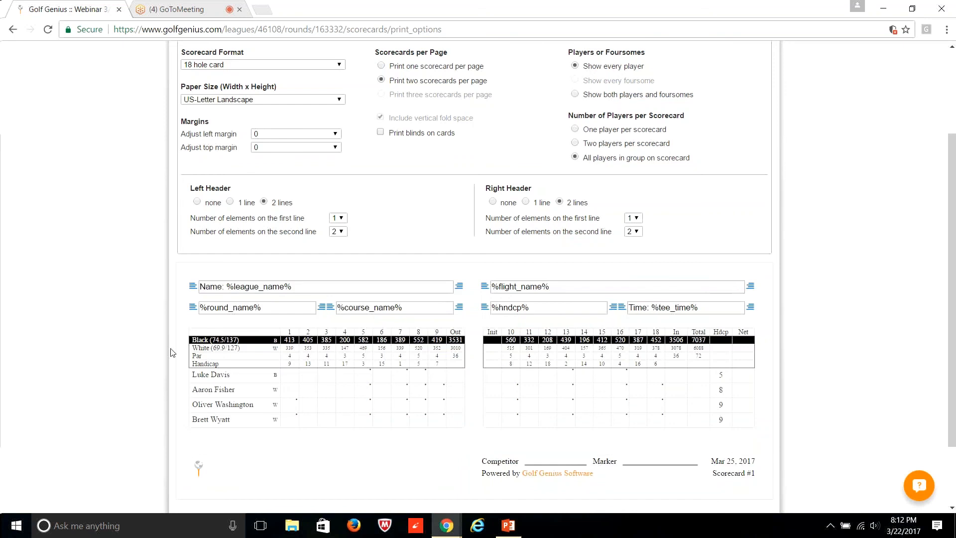
{"action": "scroll", "coordinate": [495, 221], "scroll_direction": "down", "scroll_amount": 2}
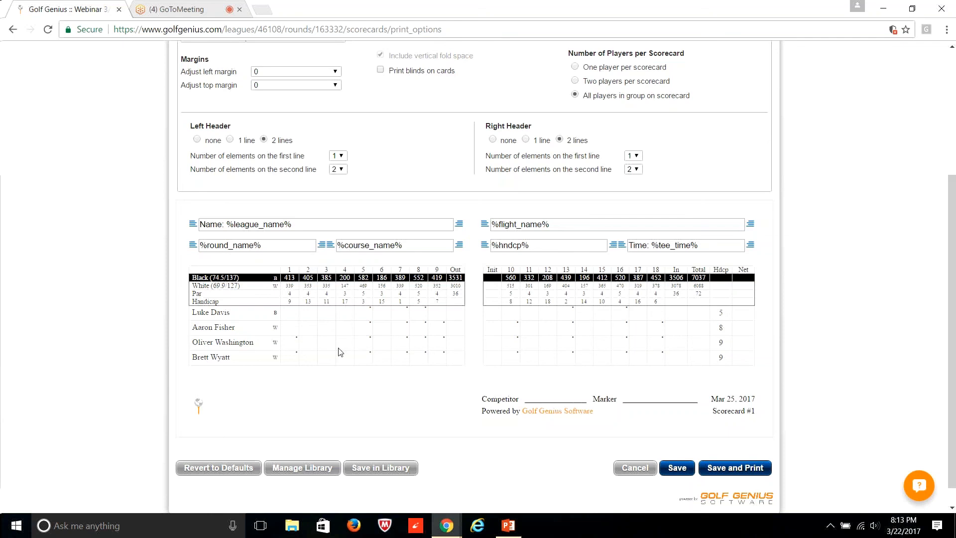
In the Handicap Stroking options, try turning off the handicap dots and total handicaps, keeping both printed on the card.
{"action": "scroll", "coordinate": [341, 352], "scroll_direction": "up", "scroll_amount": 2}
{"action": "scroll", "coordinate": [352, 349], "scroll_direction": "up", "scroll_amount": 1}
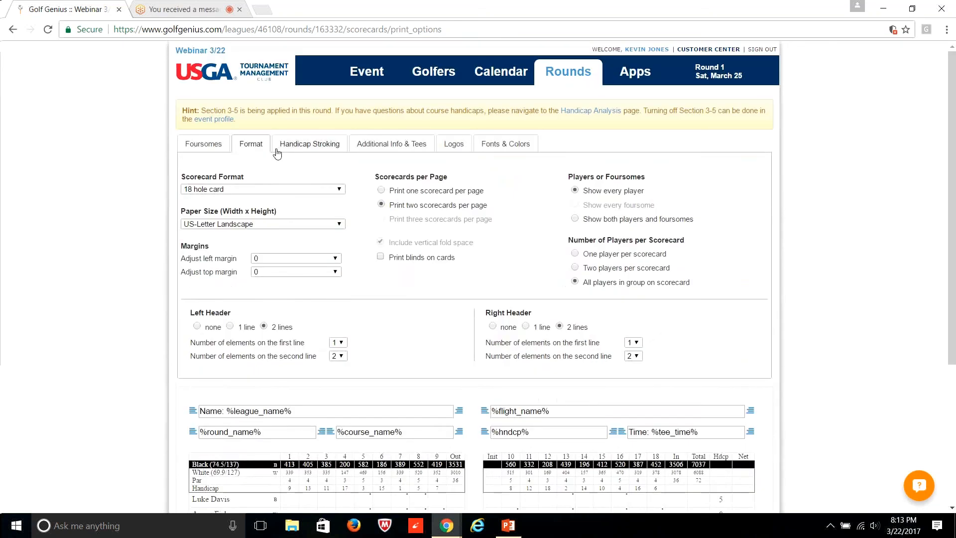
{"action": "left_click", "coordinate": [283, 146]}
{"action": "scroll", "coordinate": [348, 159], "scroll_direction": "down", "scroll_amount": 1}
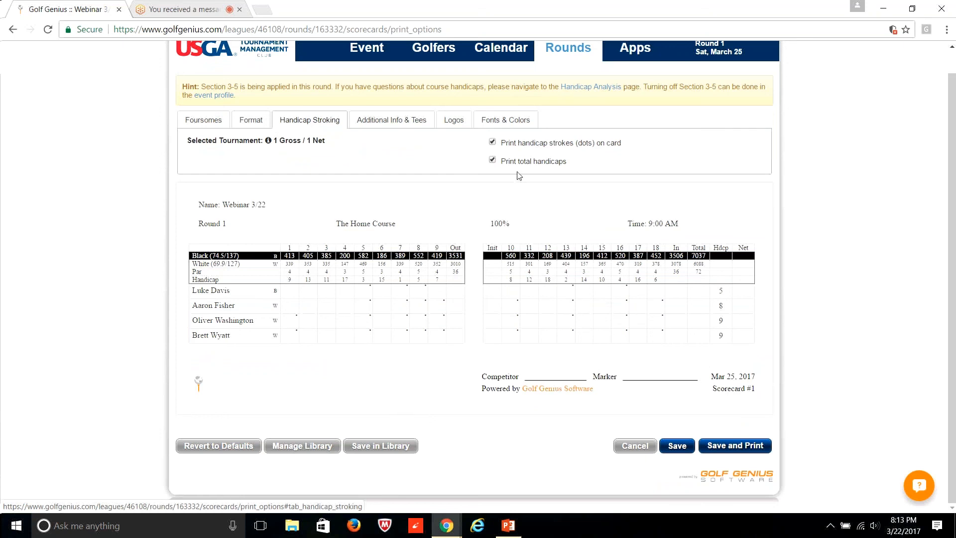
{"action": "left_click", "coordinate": [492, 142]}
{"action": "left_click", "coordinate": [492, 144]}
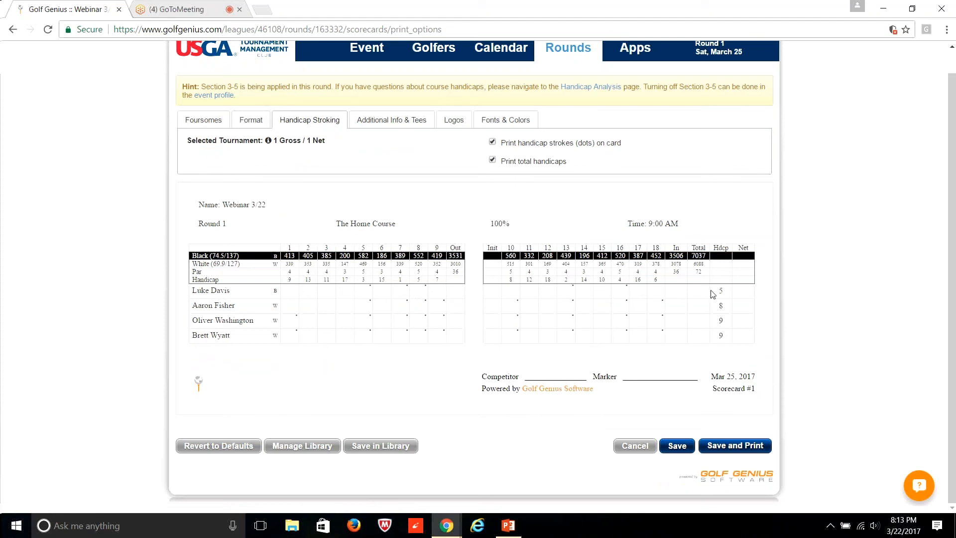
{"action": "left_click", "coordinate": [492, 160]}
{"action": "left_click", "coordinate": [492, 160]}
Add an extra row labelled "Team Score" below the players on the scorecard.
{"action": "left_click", "coordinate": [391, 120]}
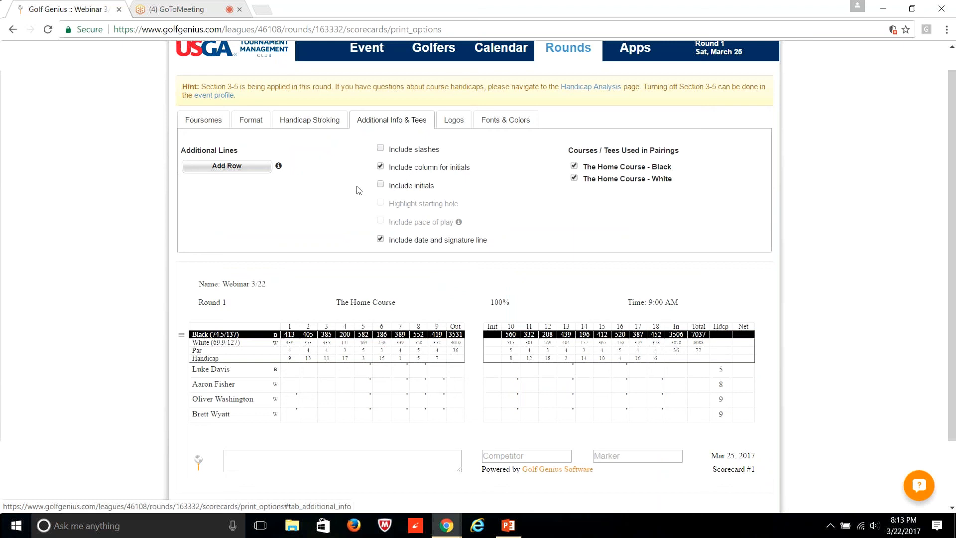
{"action": "scroll", "coordinate": [357, 189], "scroll_direction": "down", "scroll_amount": 1}
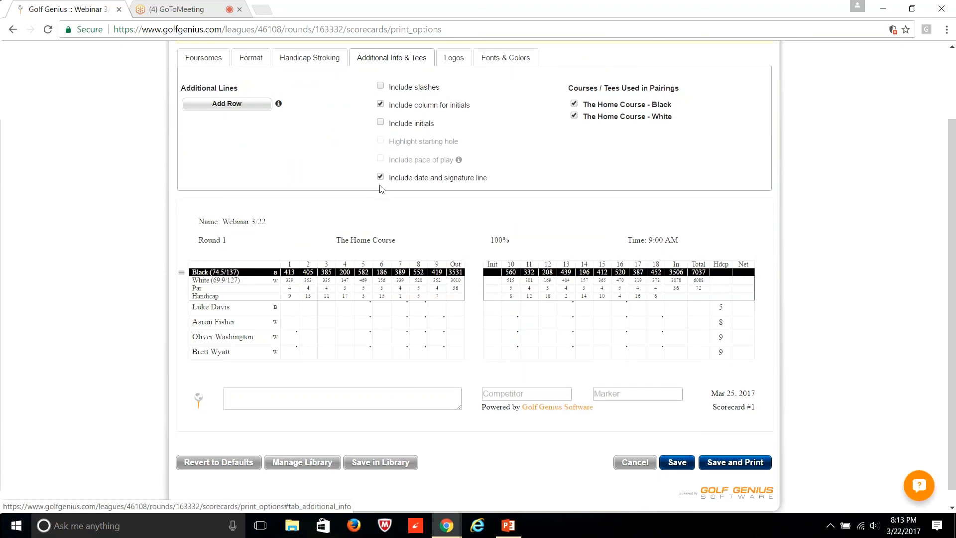
{"action": "left_click", "coordinate": [221, 107]}
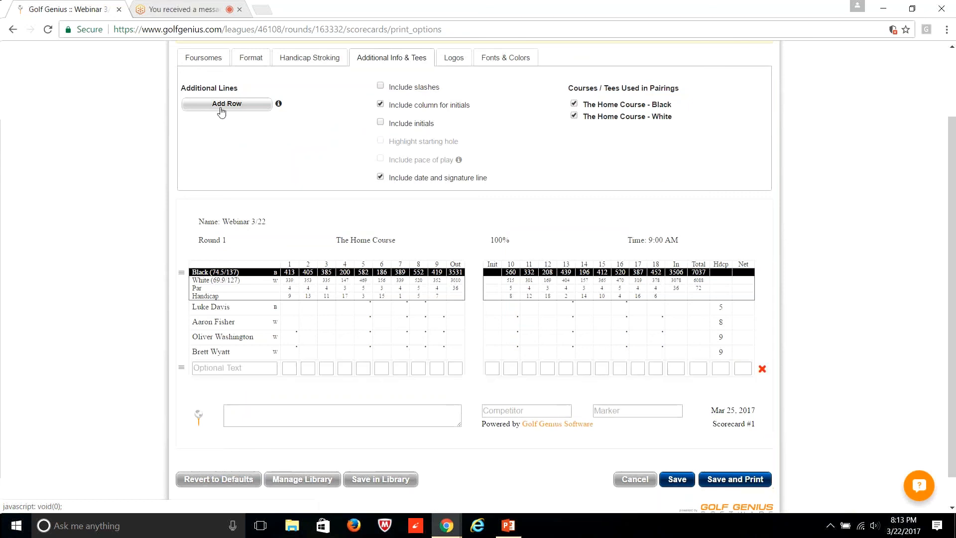
{"action": "left_click", "coordinate": [215, 369]}
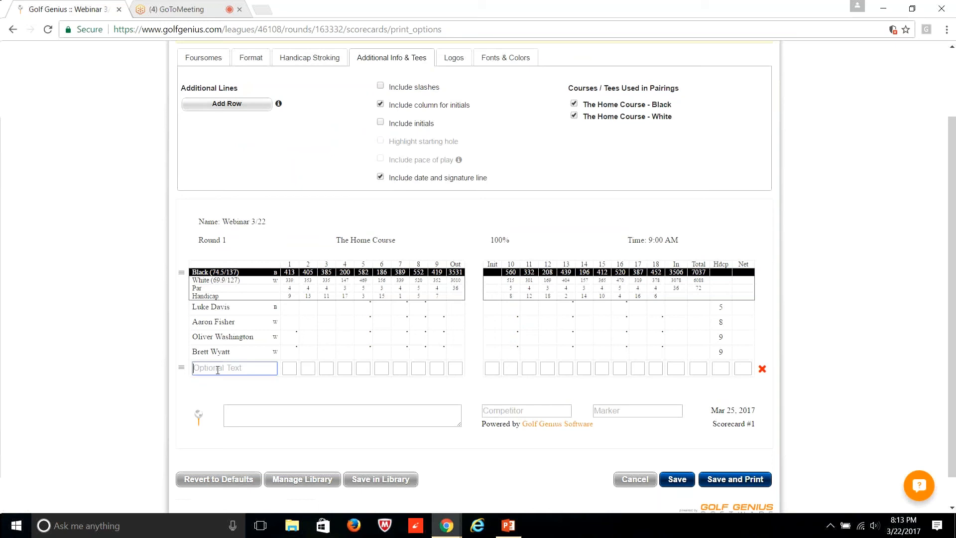
{"action": "type", "text": "Team Sco"}
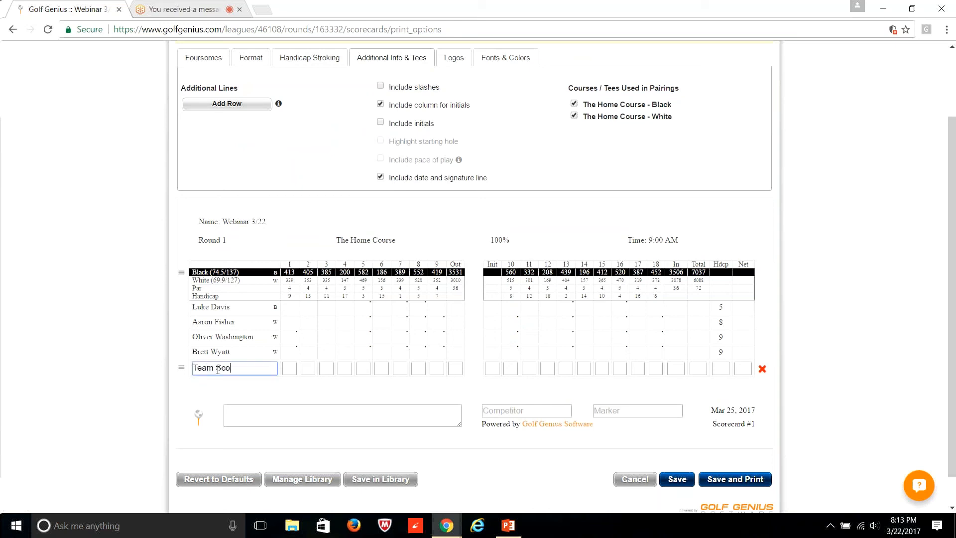
{"action": "type", "text": "re"}
{"action": "mouse_move", "coordinate": [190, 372]}
{"action": "left_mouse_down"}
{"action": "mouse_move", "coordinate": [185, 272]}
{"action": "mouse_move", "coordinate": [190, 382]}
{"action": "left_mouse_up"}
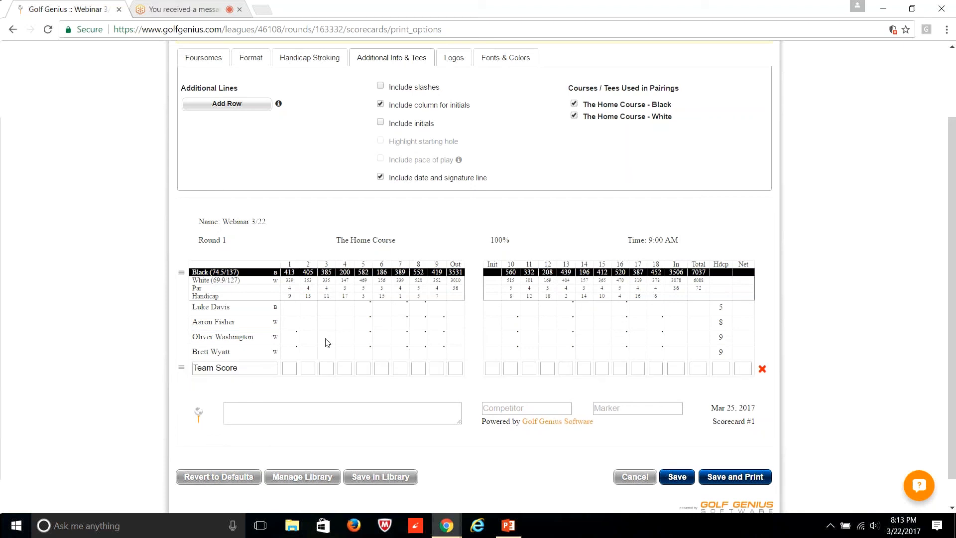
Try including slashes but leave them off, and enter the scorecard footer note "Have fun today!".
{"action": "left_click", "coordinate": [380, 86]}
{"action": "left_click", "coordinate": [380, 87]}
{"action": "left_click", "coordinate": [289, 414]}
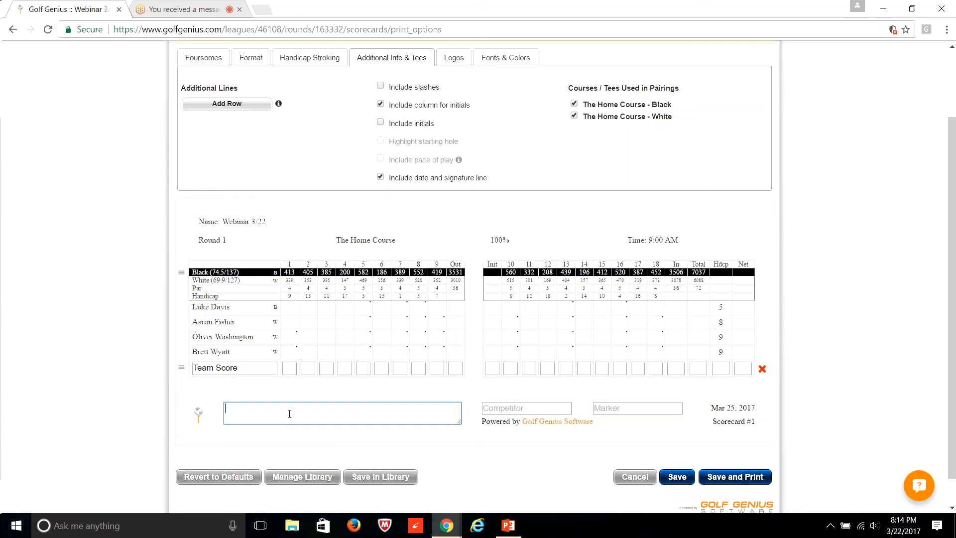
{"action": "type", "text": "Have fun today!"}
Try another logo on the scorecard, return to the Primary Logo, and reduce its size.
{"action": "left_click", "coordinate": [454, 57]}
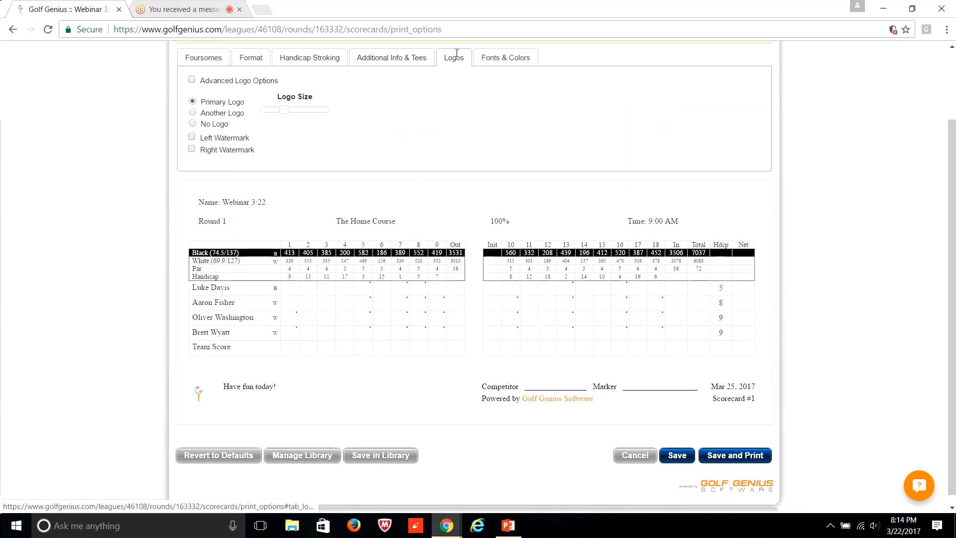
{"action": "left_click", "coordinate": [192, 113]}
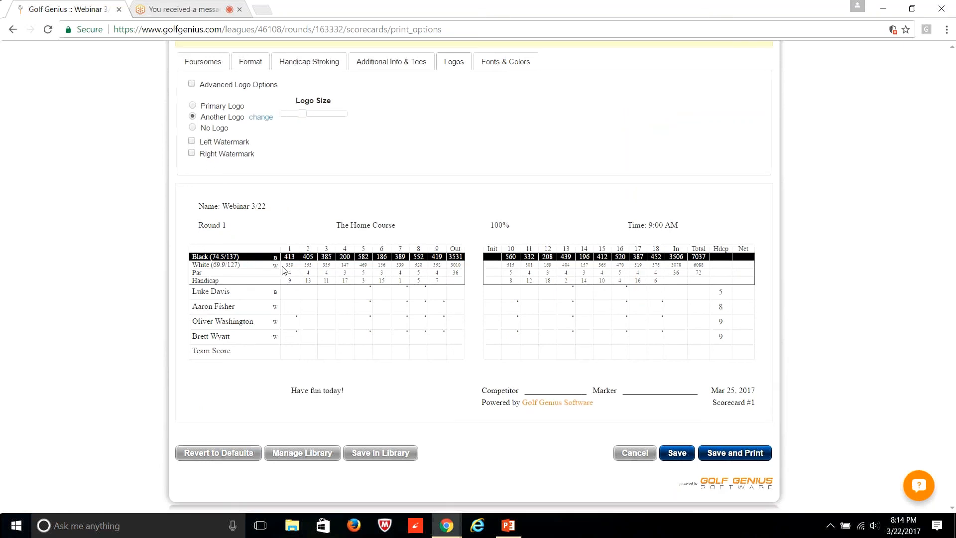
{"action": "left_click", "coordinate": [192, 106]}
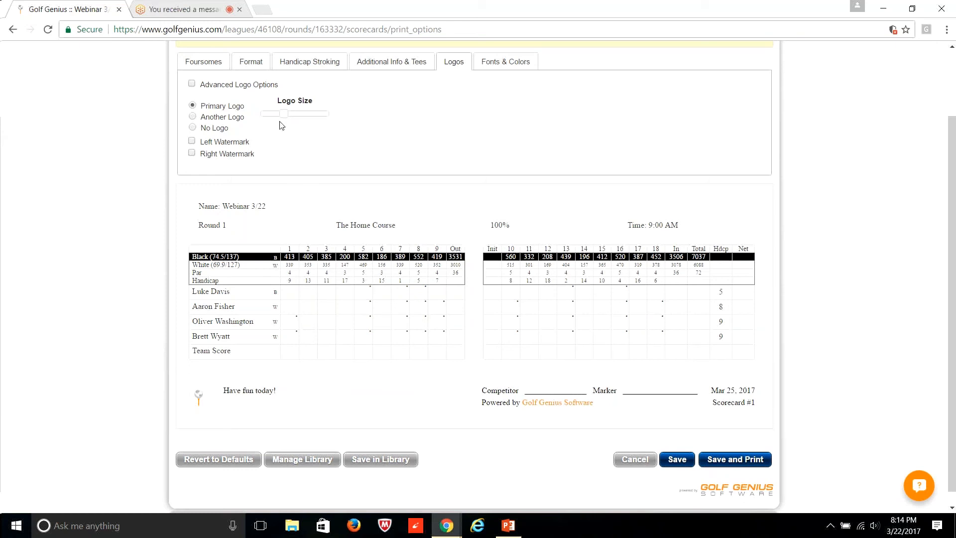
{"action": "left_click_drag", "start_coordinate": [284, 114], "coordinate": [260, 115]}
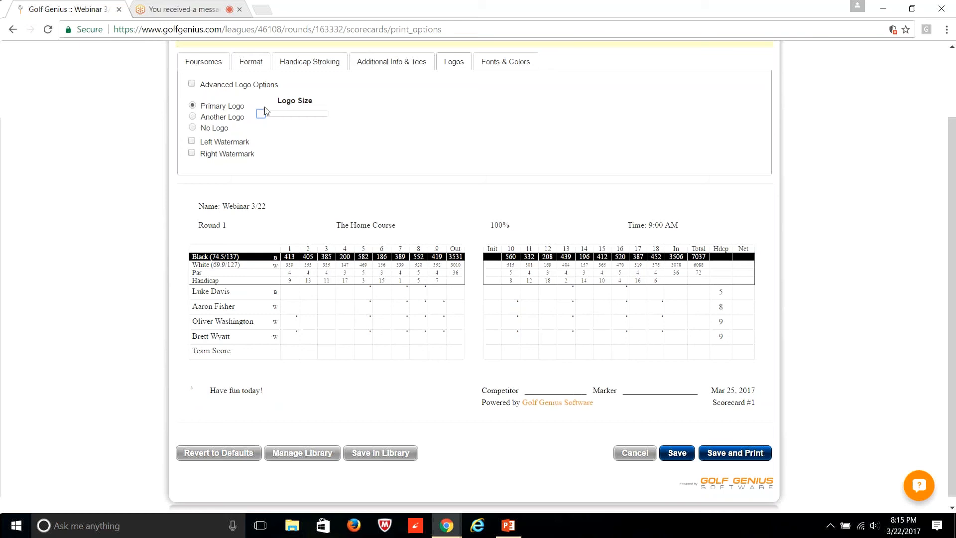
{"action": "left_click_drag", "start_coordinate": [265, 111], "coordinate": [278, 116]}
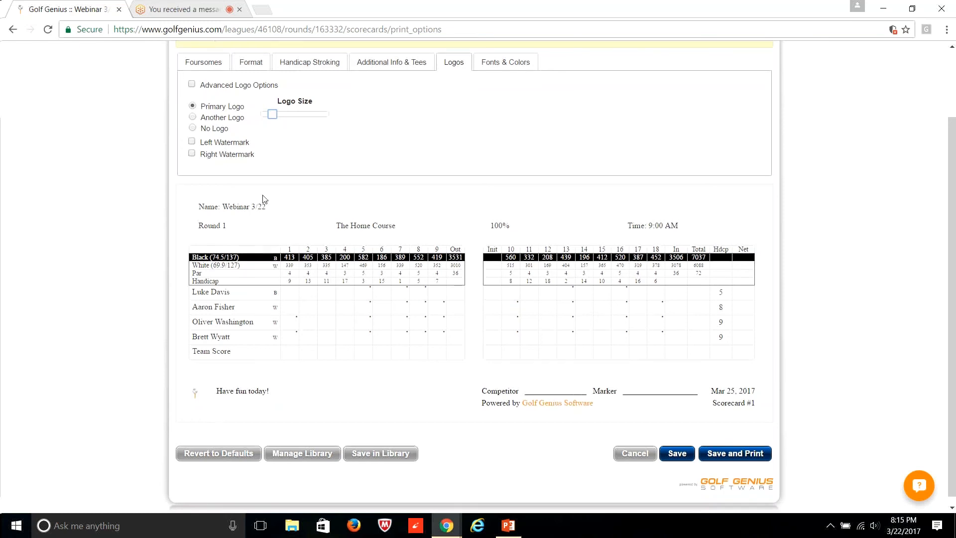
Format the scorecard's event name header line with font size 26, bold style and red text.
{"action": "scroll", "coordinate": [264, 199], "scroll_direction": "up", "scroll_amount": 2}
{"action": "mouse_move", "coordinate": [369, 80]}
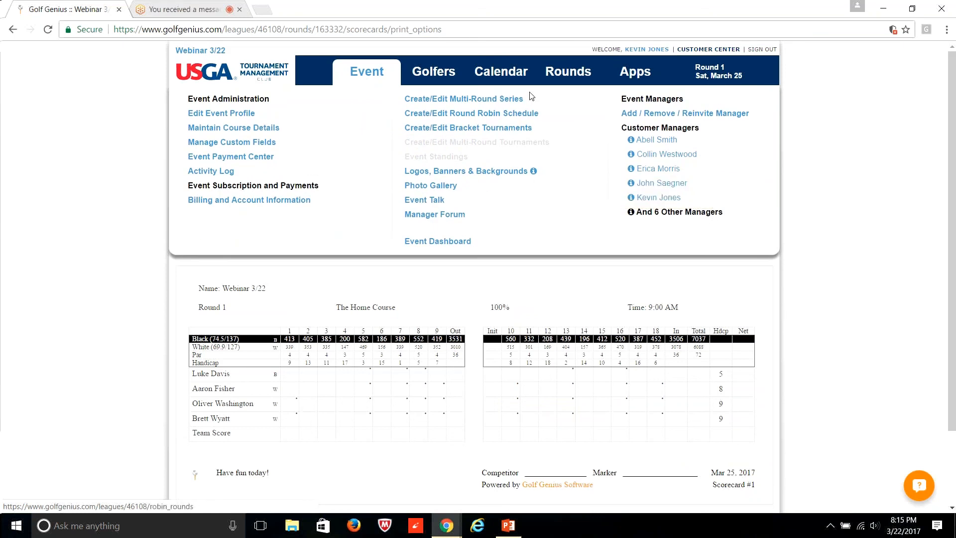
{"action": "mouse_move", "coordinate": [562, 77]}
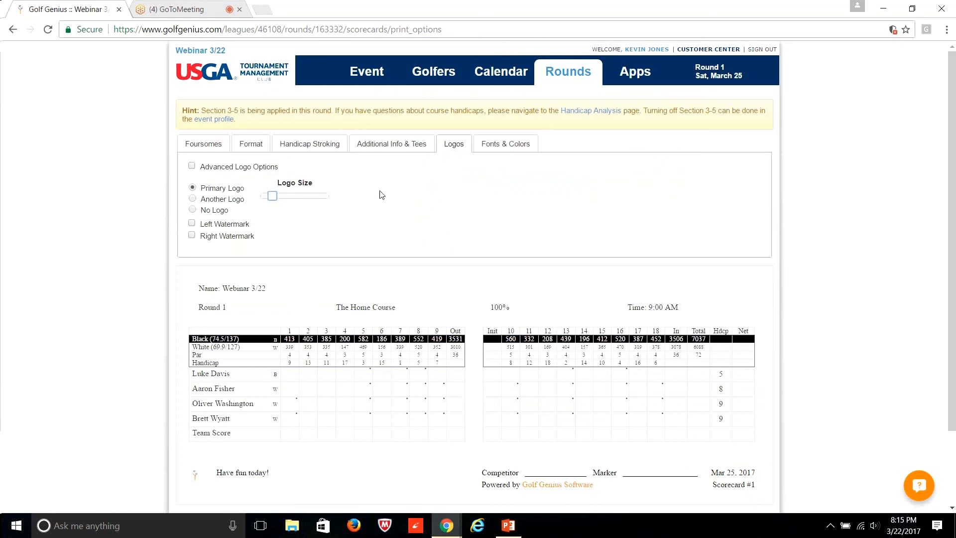
{"action": "left_click", "coordinate": [489, 147]}
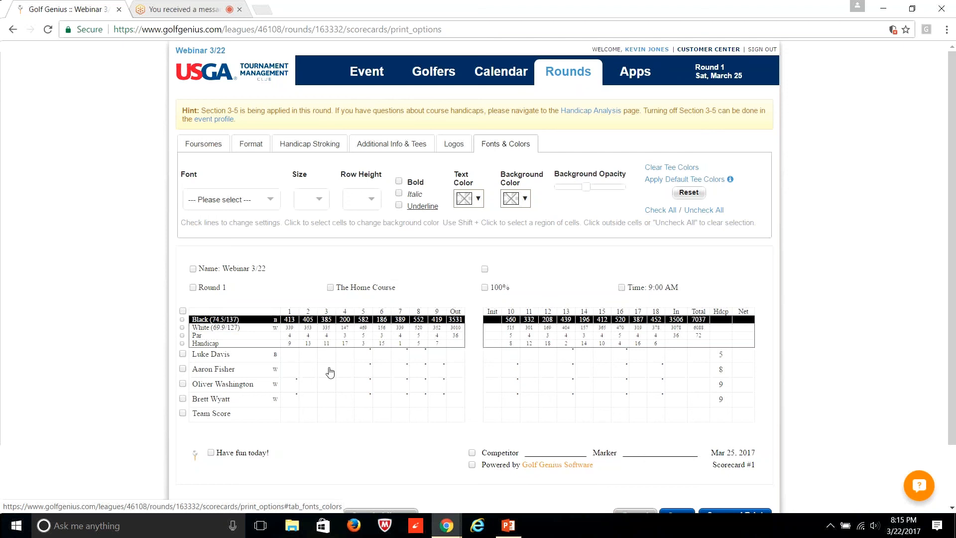
{"action": "left_click", "coordinate": [193, 271]}
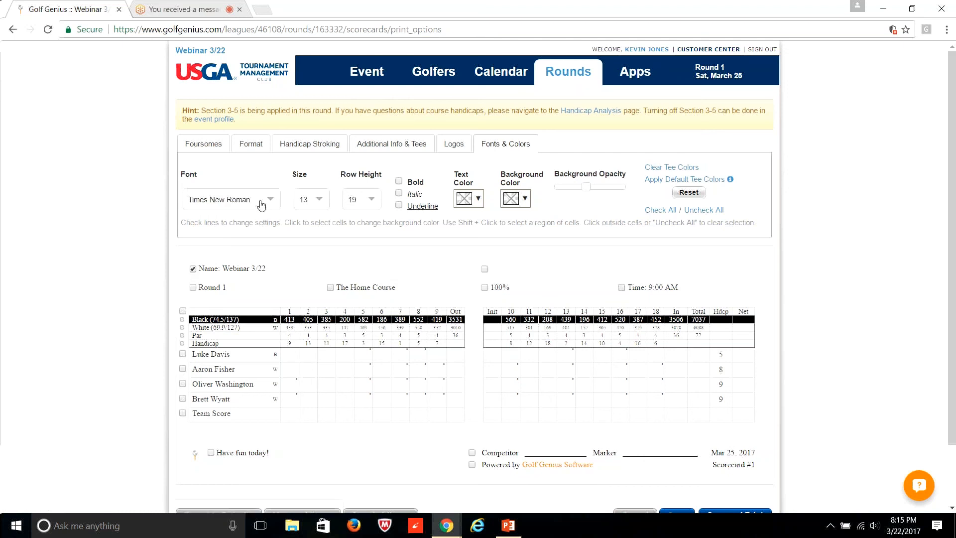
{"action": "left_click", "coordinate": [319, 201]}
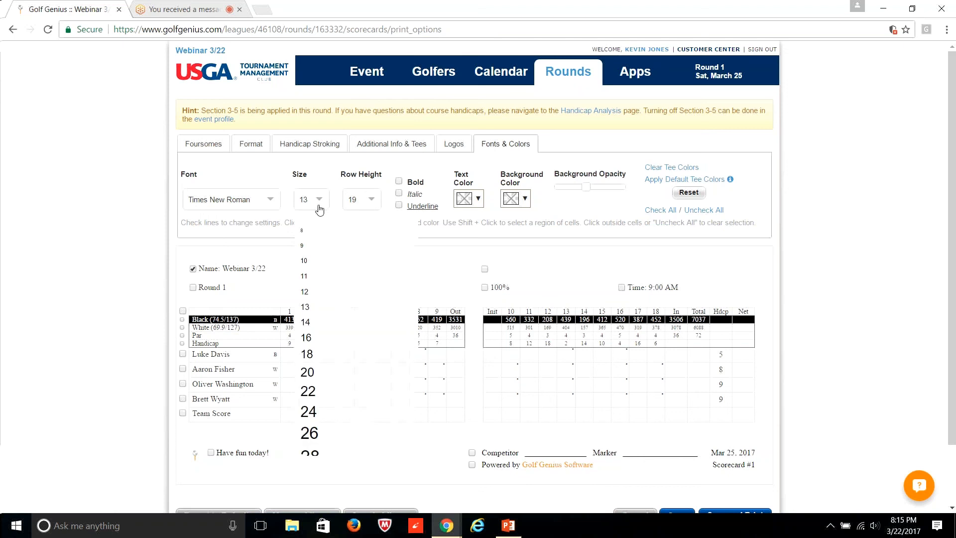
{"action": "left_click", "coordinate": [310, 433]}
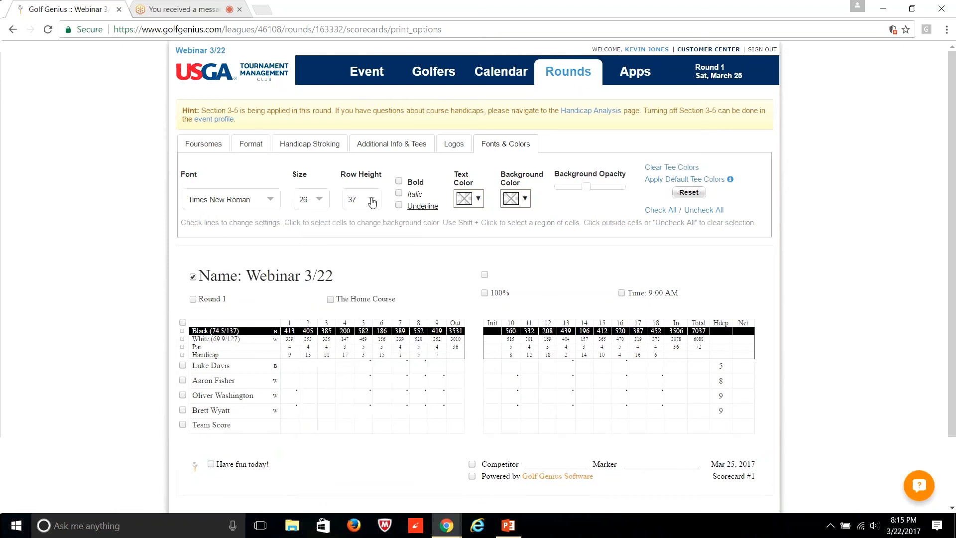
{"action": "left_click", "coordinate": [399, 181]}
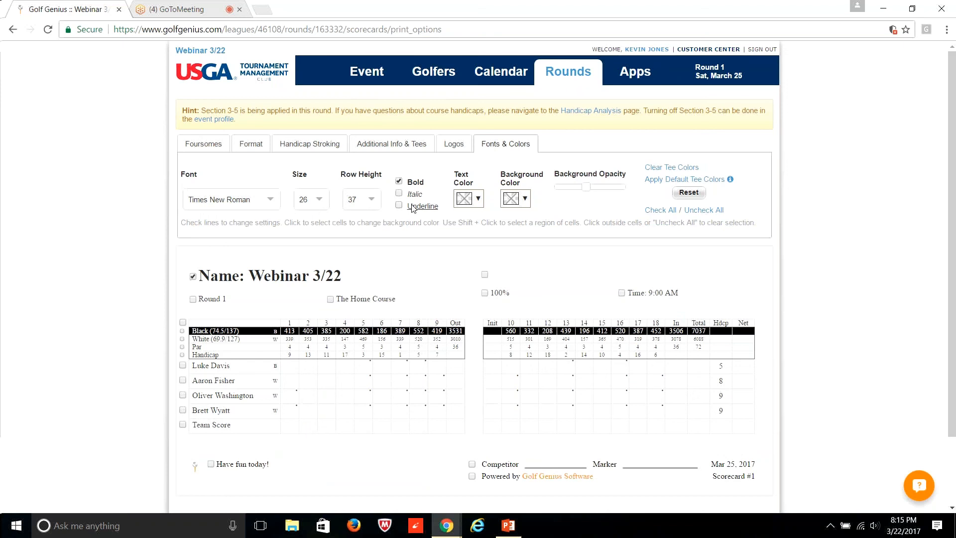
{"action": "left_click", "coordinate": [470, 199]}
{"action": "left_click", "coordinate": [491, 222]}
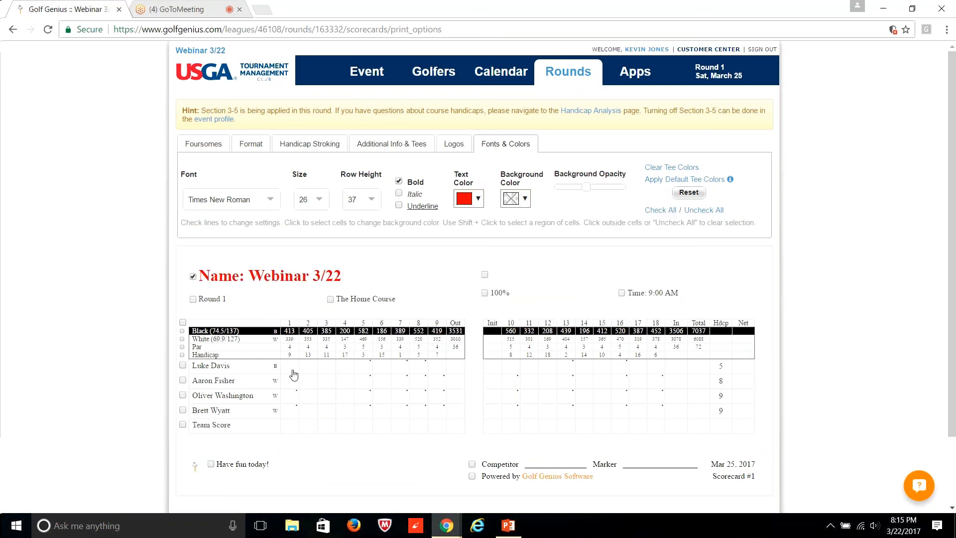
Set the row height of the four player rows and the Team Score row to 26.
{"action": "left_click", "coordinate": [183, 425]}
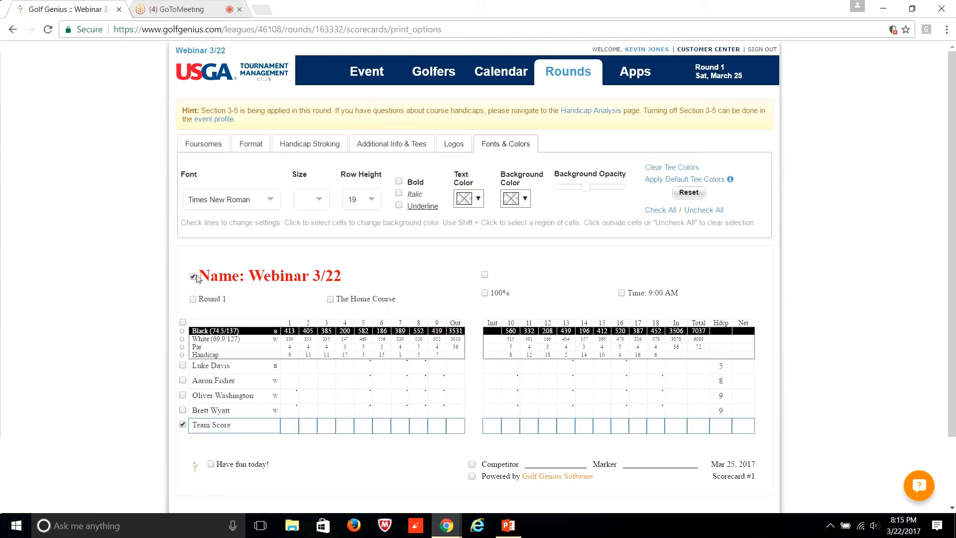
{"action": "left_click", "coordinate": [193, 277]}
{"action": "left_click", "coordinate": [182, 423]}
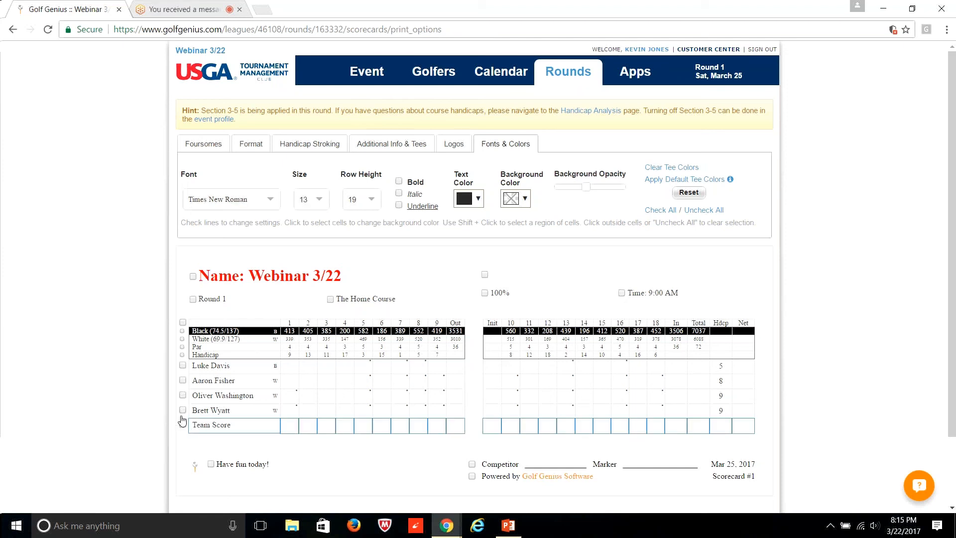
{"action": "left_click", "coordinate": [183, 410]}
{"action": "left_click", "coordinate": [183, 380]}
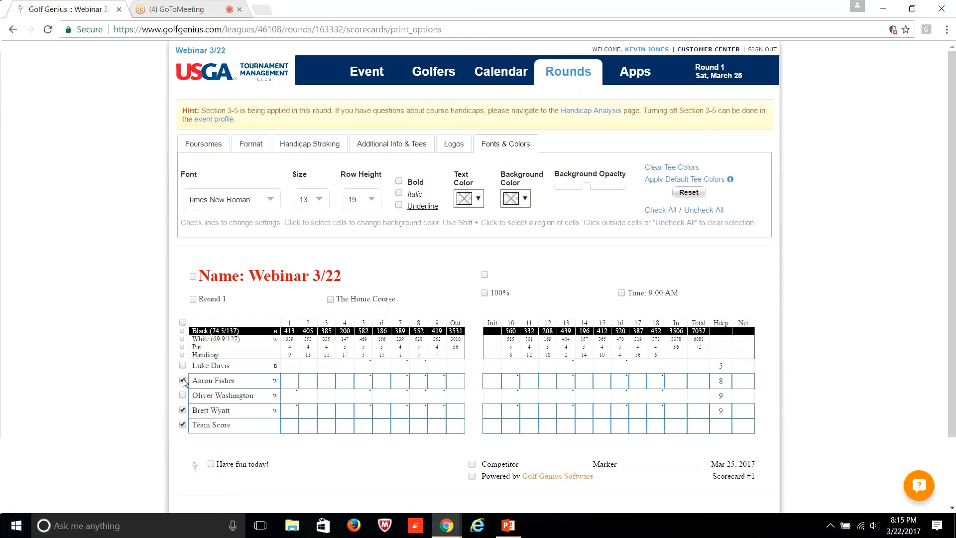
{"action": "left_click", "coordinate": [183, 395]}
{"action": "left_click", "coordinate": [183, 366]}
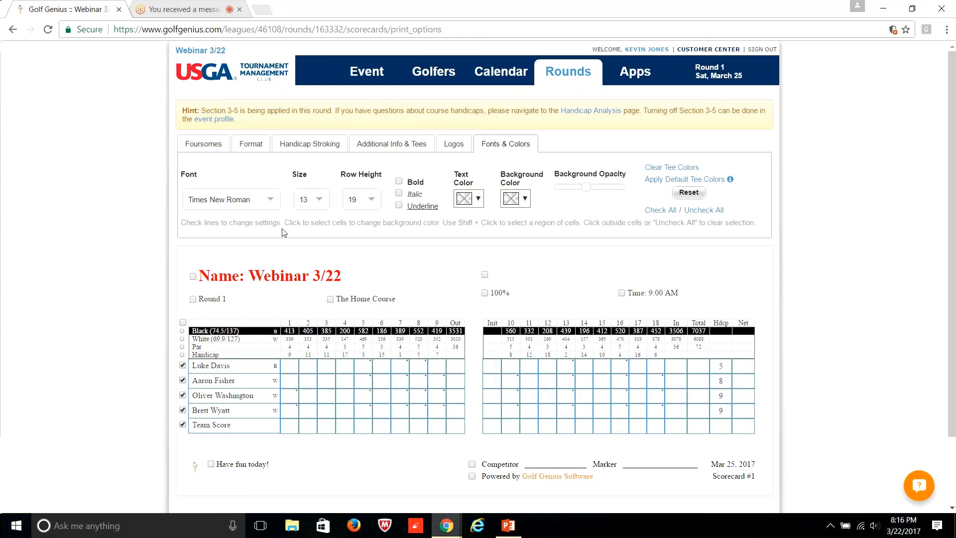
{"action": "left_click", "coordinate": [368, 200]}
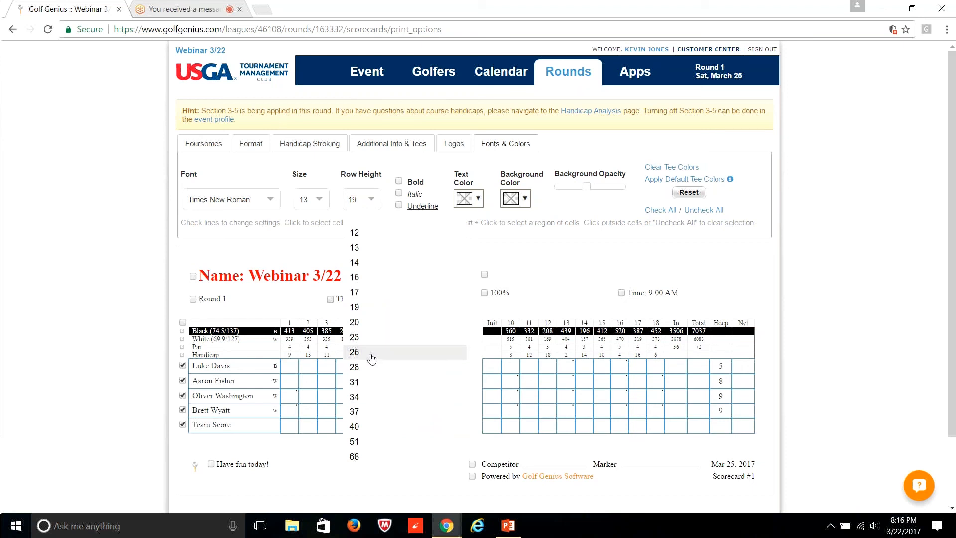
{"action": "left_click", "coordinate": [371, 359]}
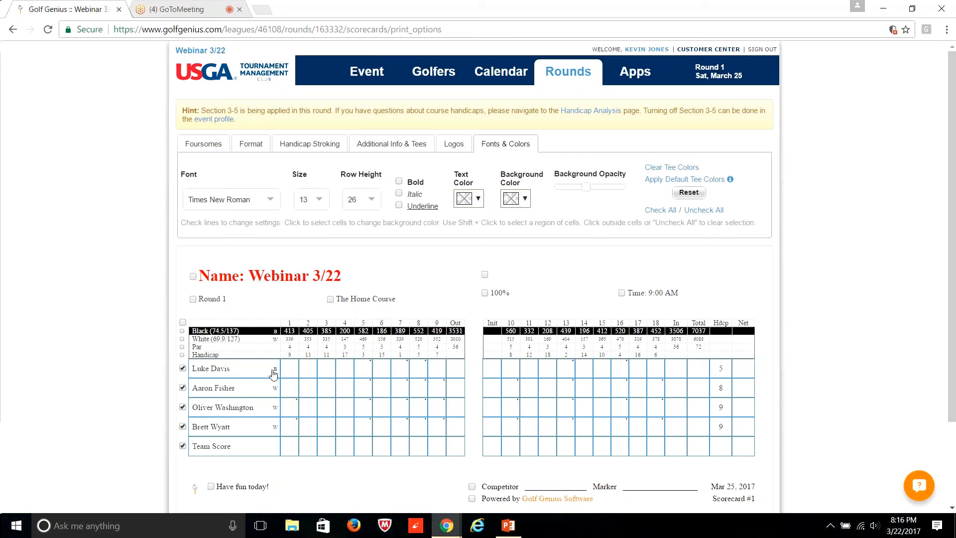
Shade the hole 5 cells of the four player rows and the Team Score row with a yellow background, leaving the rows themselves unselected.
{"action": "left_click", "coordinate": [182, 388]}
{"action": "left_click", "coordinate": [183, 368]}
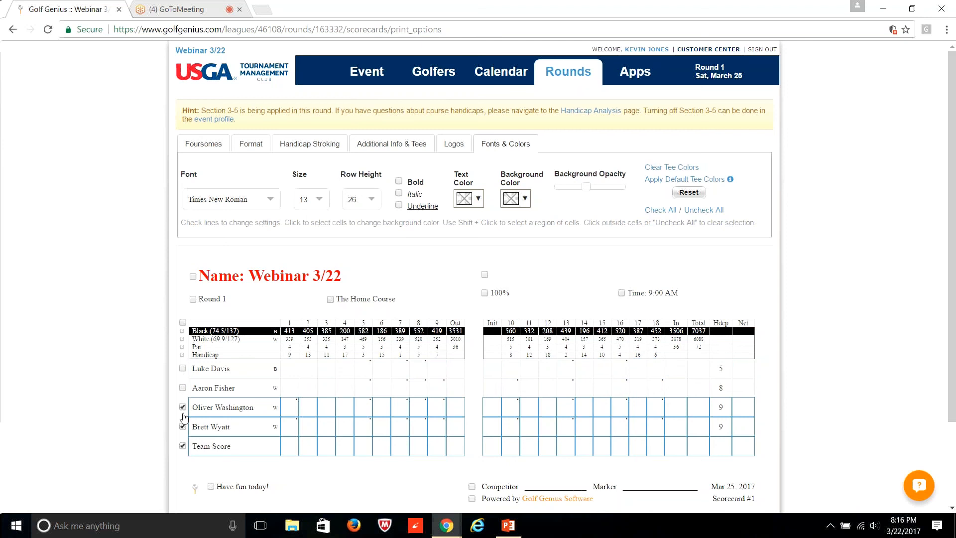
{"action": "left_click", "coordinate": [183, 407]}
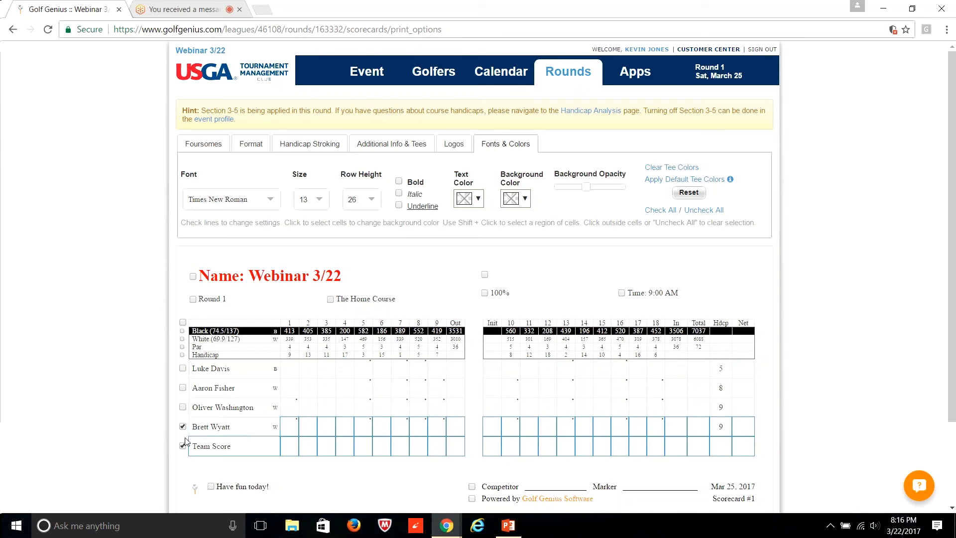
{"action": "left_click", "coordinate": [182, 446]}
{"action": "left_click", "coordinate": [183, 427]}
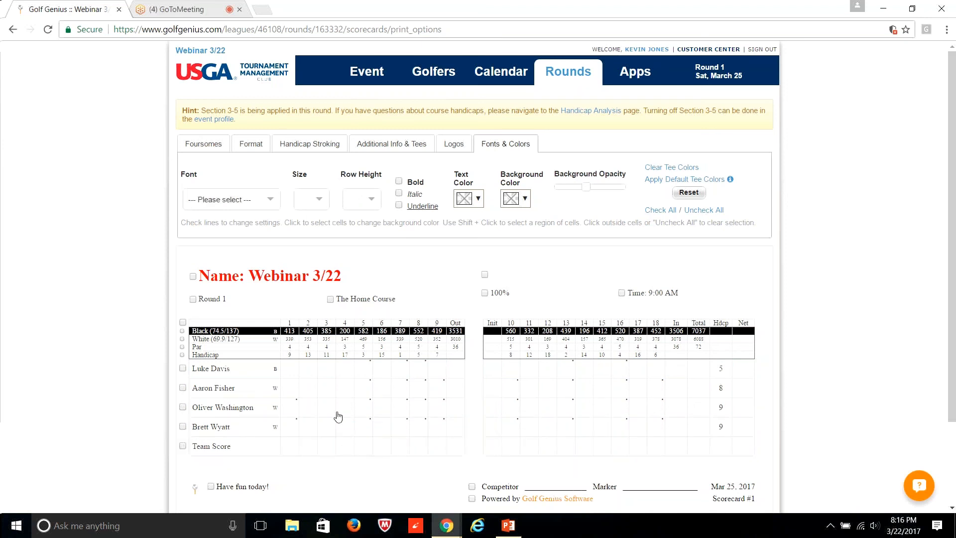
{"action": "left_click", "coordinate": [362, 374]}
{"action": "left_click", "coordinate": [363, 397]}
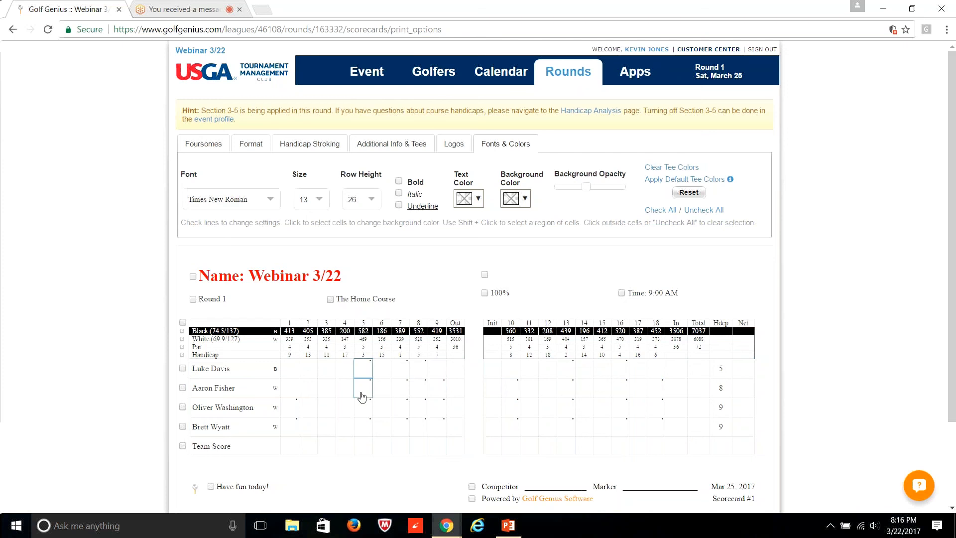
{"action": "left_click", "coordinate": [363, 408]}
{"action": "left_click", "coordinate": [364, 430]}
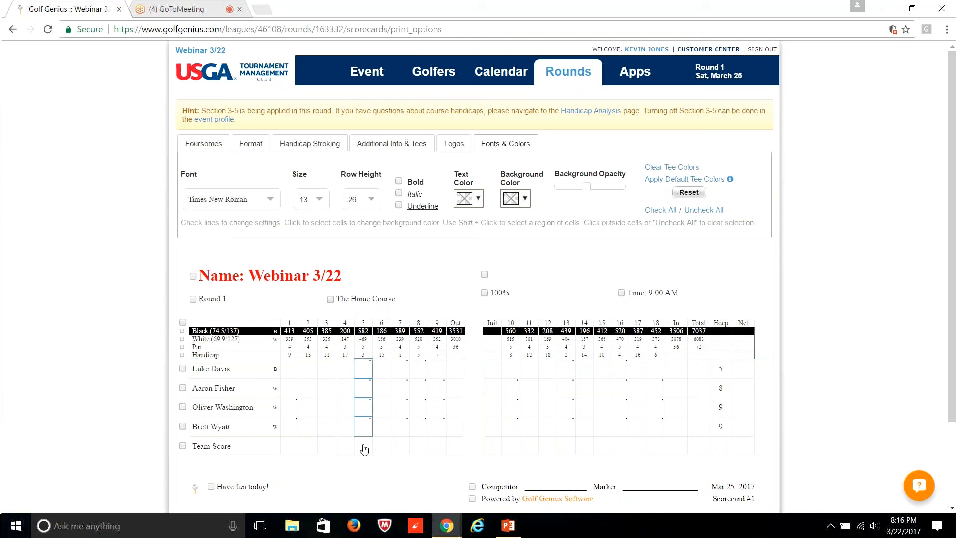
{"action": "left_click", "coordinate": [364, 450]}
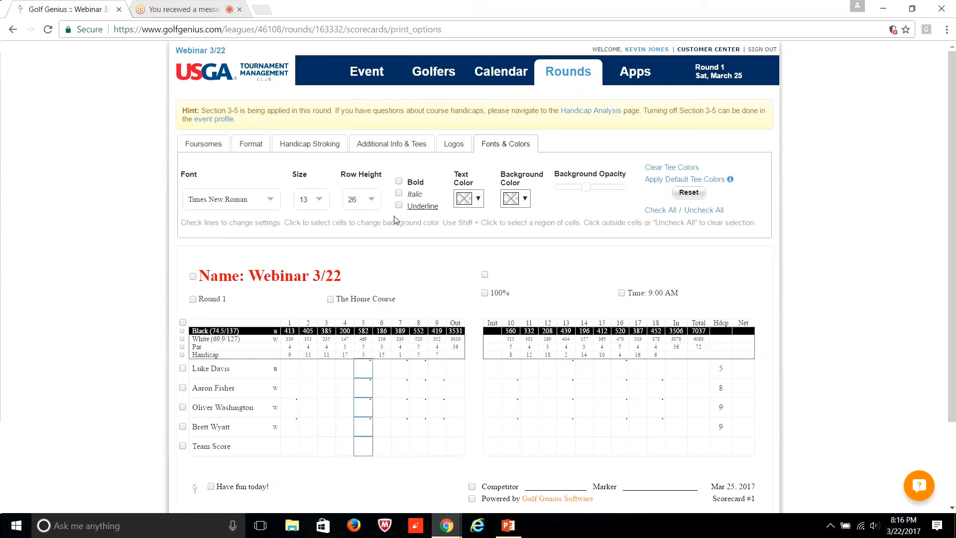
{"action": "left_click", "coordinate": [524, 199]}
{"action": "left_click", "coordinate": [561, 221]}
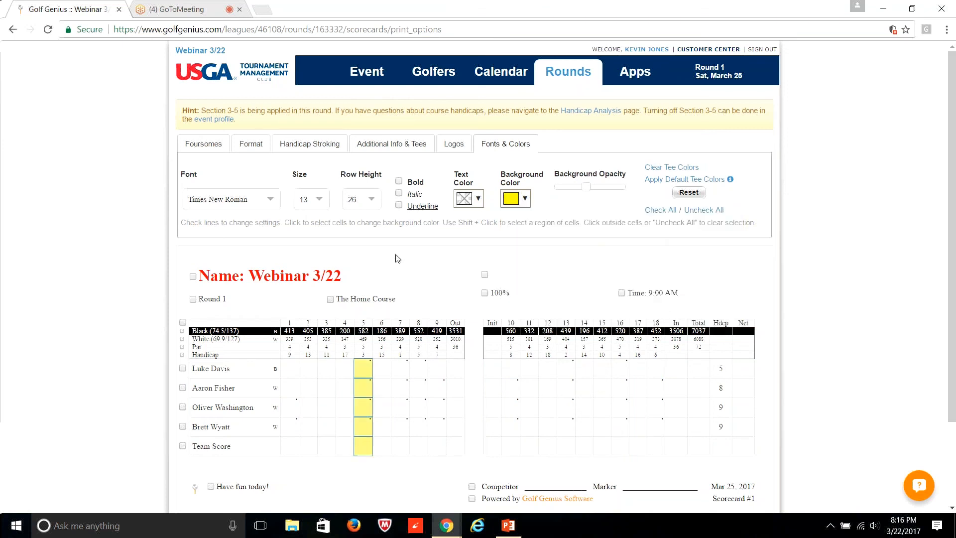
Save and print the customized scorecards and open the generated PDF.
{"action": "scroll", "coordinate": [398, 258], "scroll_direction": "down", "scroll_amount": 2}
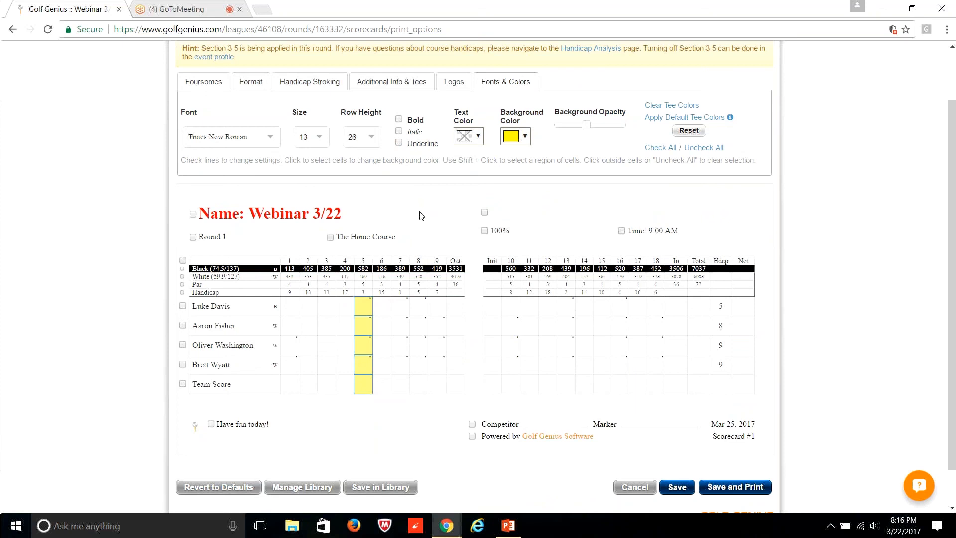
{"action": "scroll", "coordinate": [422, 215], "scroll_direction": "down", "scroll_amount": 2}
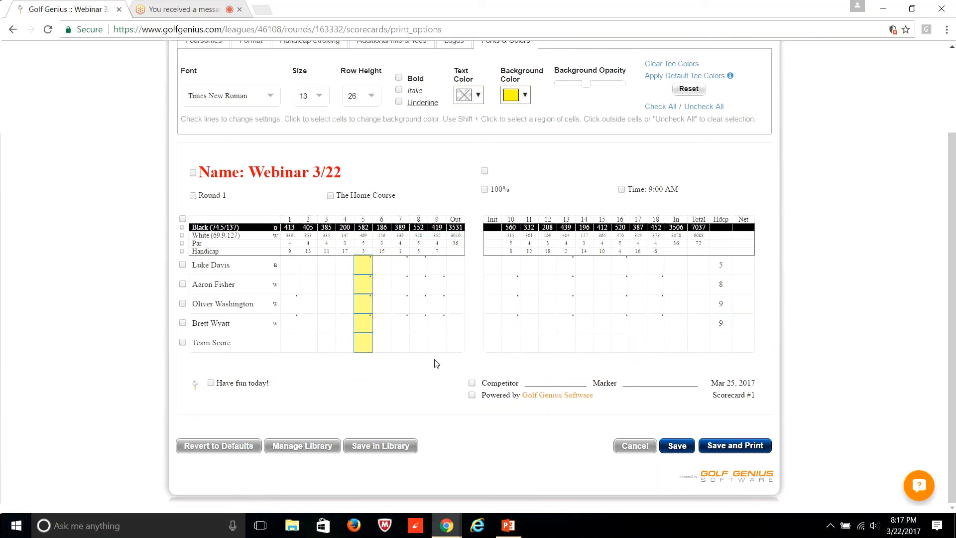
{"action": "scroll", "coordinate": [437, 364], "scroll_direction": "up", "scroll_amount": 2}
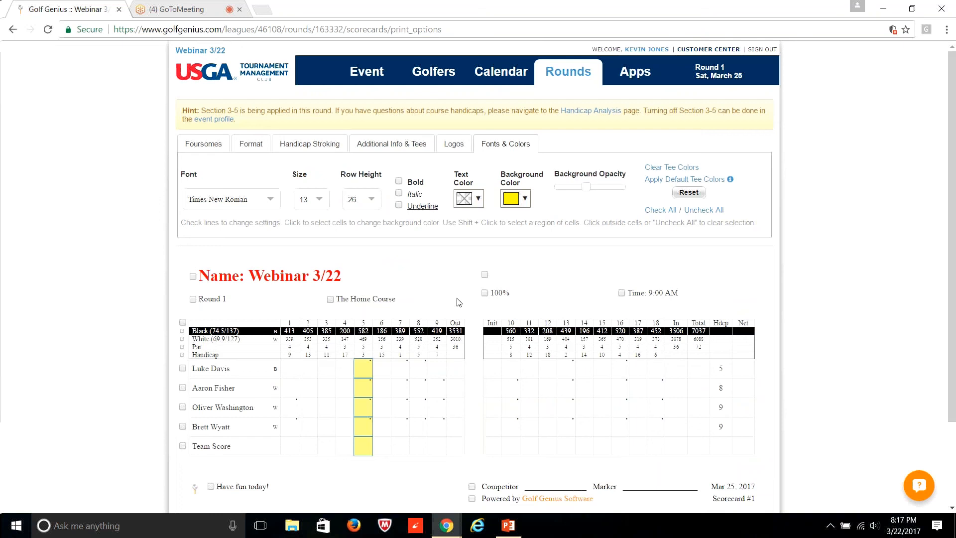
{"action": "scroll", "coordinate": [459, 302], "scroll_direction": "down", "scroll_amount": 2}
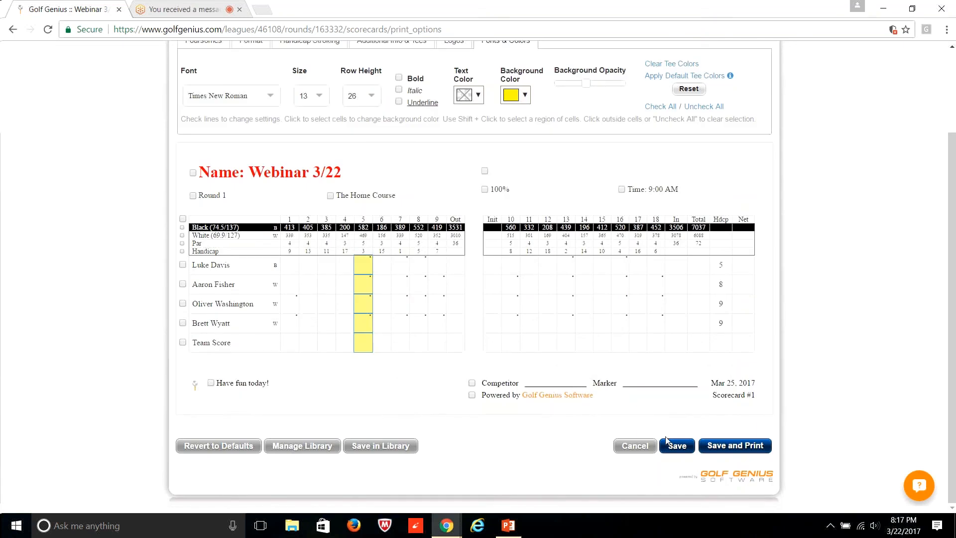
{"action": "left_click", "coordinate": [732, 449]}
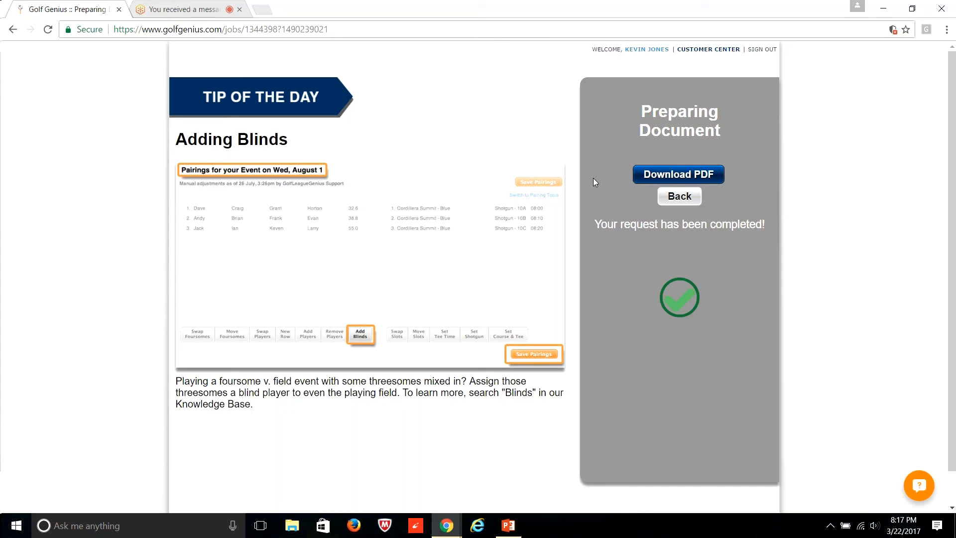
{"action": "left_click", "coordinate": [680, 184]}
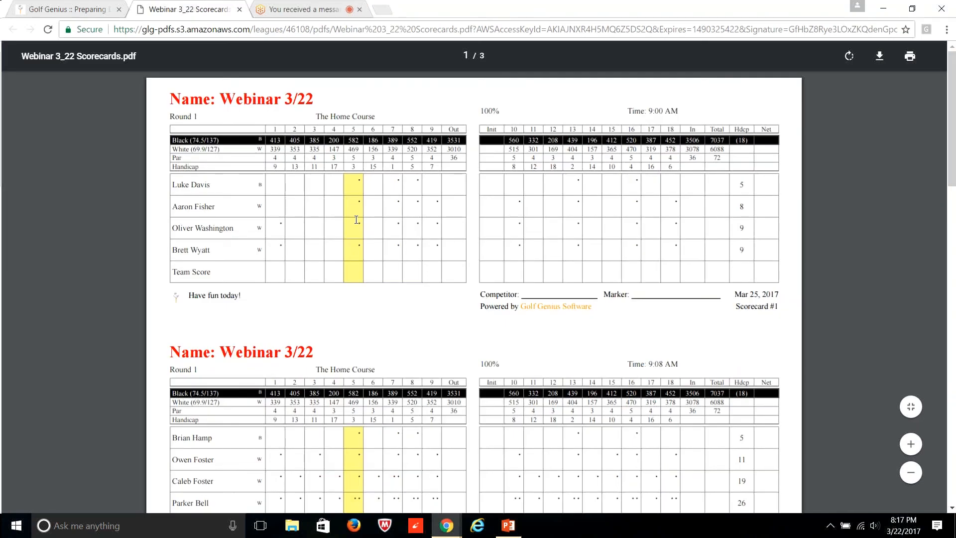
Look through the scorecards in the PDF, close it and return to the scorecard print options.
{"action": "scroll", "coordinate": [318, 263], "scroll_direction": "down", "scroll_amount": 1}
{"action": "scroll", "coordinate": [318, 263], "scroll_direction": "down", "scroll_amount": 5}
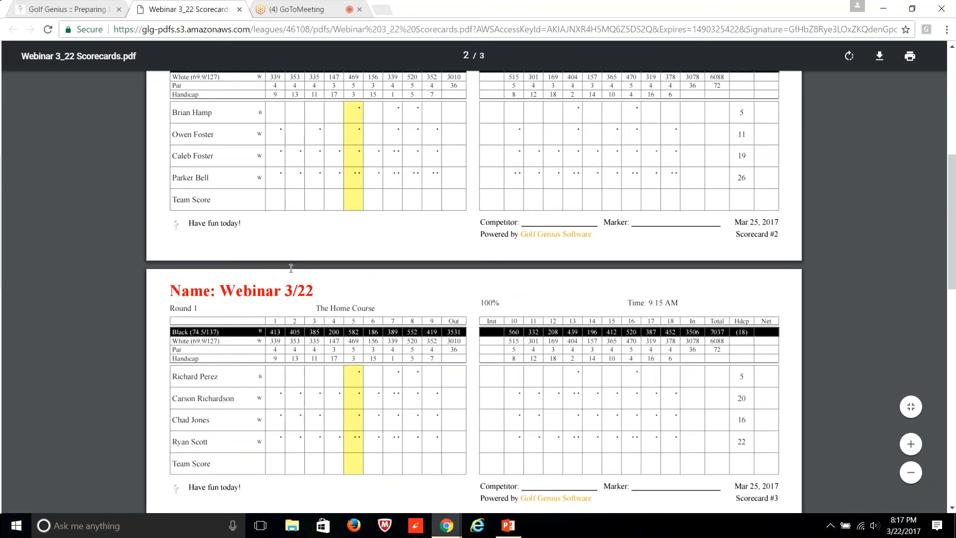
{"action": "scroll", "coordinate": [292, 268], "scroll_direction": "down", "scroll_amount": 12}
{"action": "scroll", "coordinate": [293, 267], "scroll_direction": "up", "scroll_amount": 6}
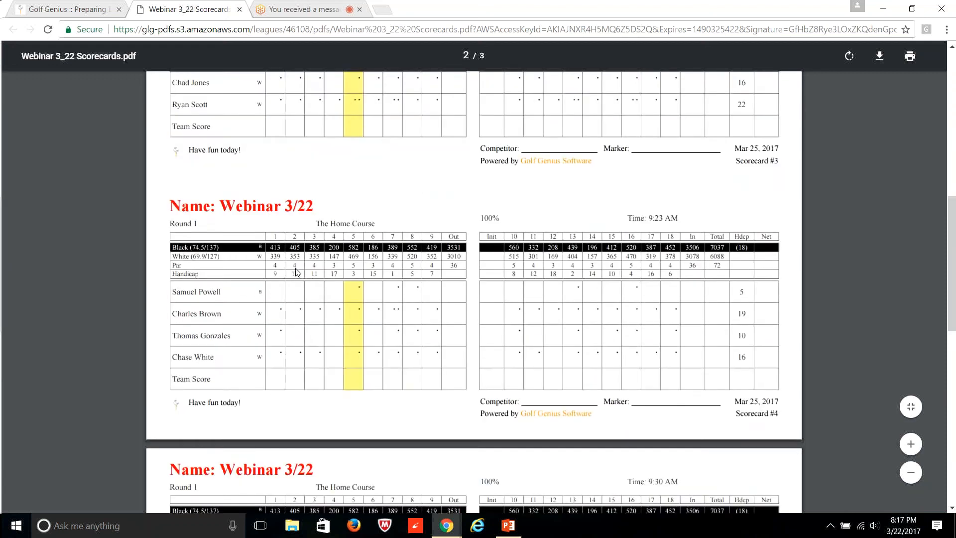
{"action": "scroll", "coordinate": [297, 271], "scroll_direction": "up", "scroll_amount": 15}
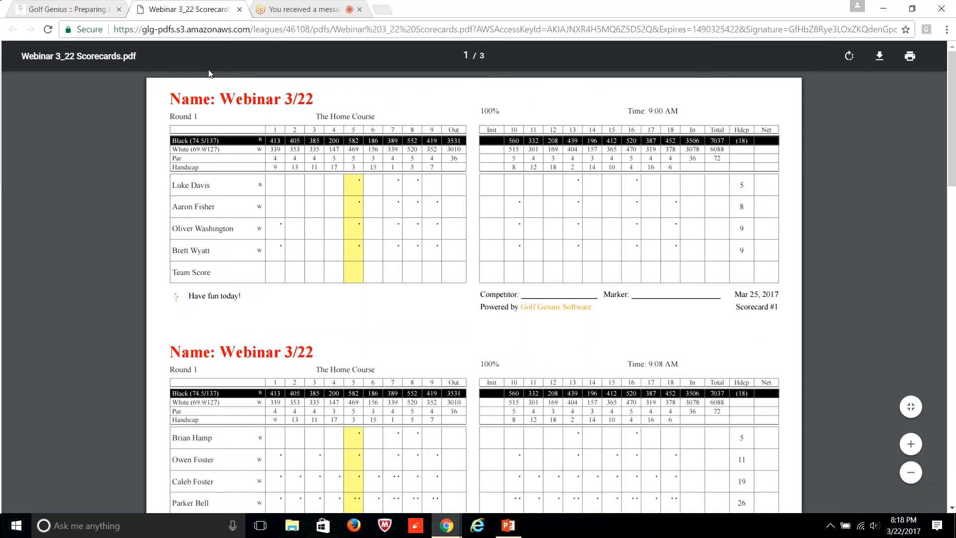
{"action": "left_click", "coordinate": [239, 10]}
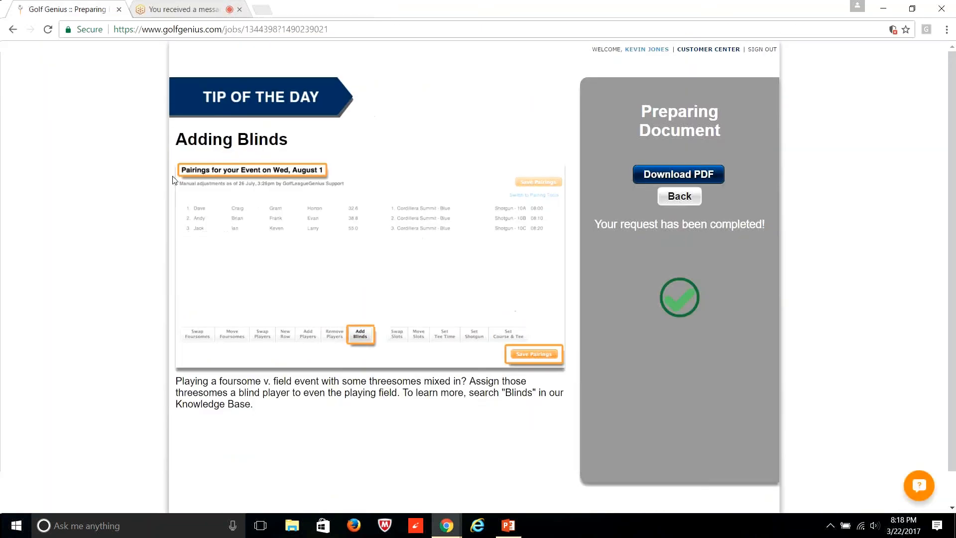
{"action": "left_click", "coordinate": [697, 209]}
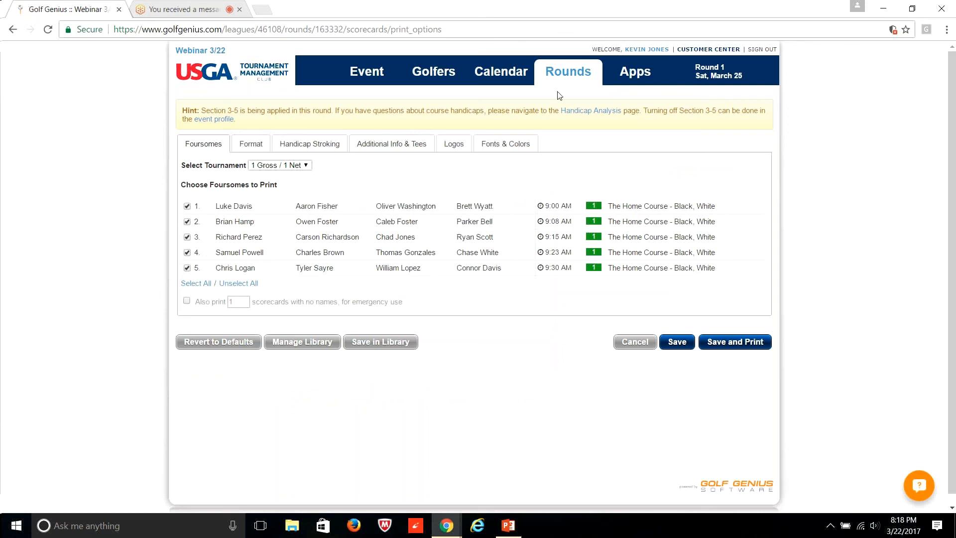
Open the Pre-Play Audit of Round 1, followed by the round's Handicap Analysis page.
{"action": "mouse_move", "coordinate": [570, 79]}
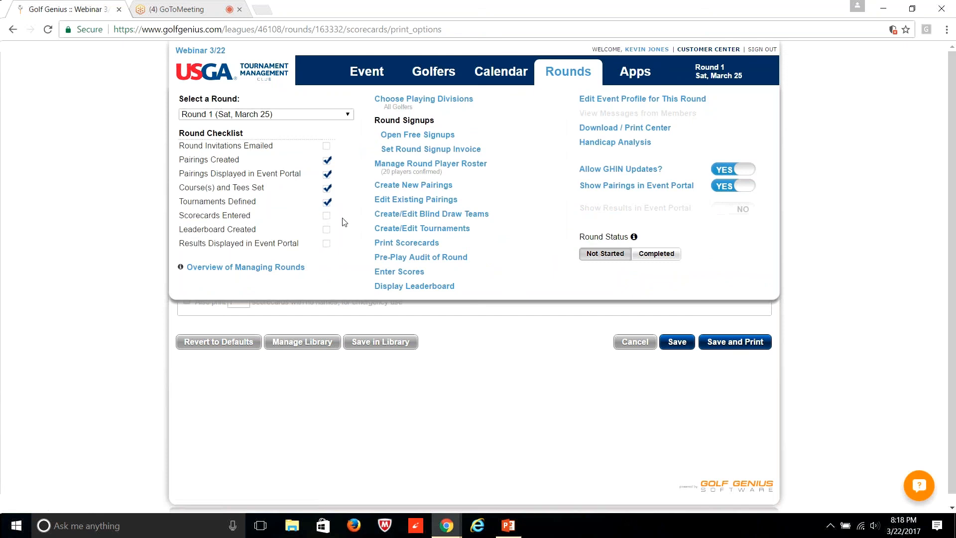
{"action": "left_click", "coordinate": [409, 259]}
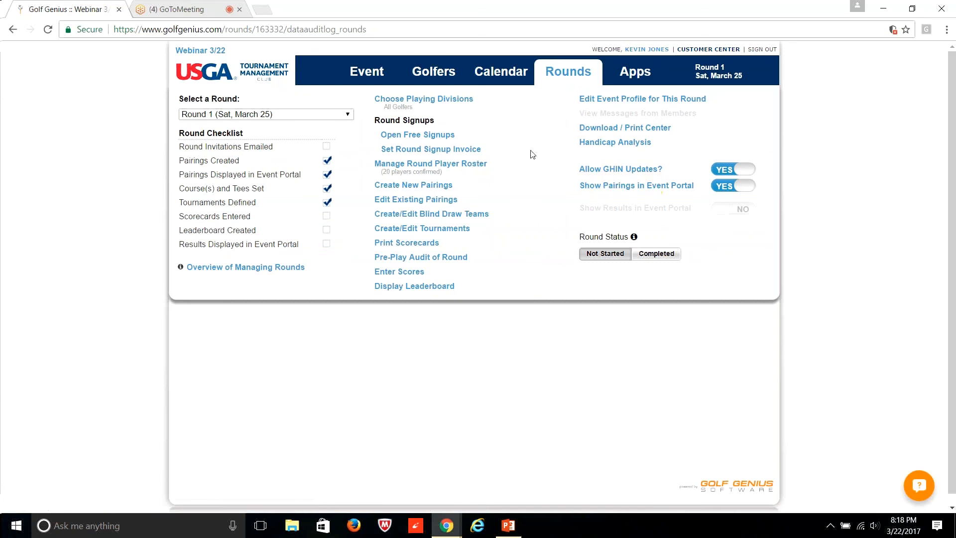
{"action": "left_click", "coordinate": [615, 148]}
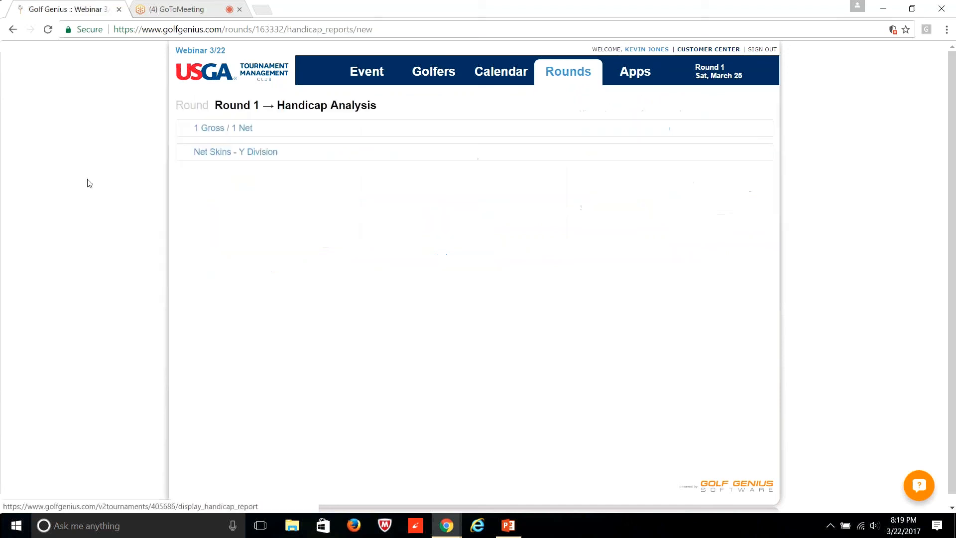
Examine the 1 Gross / 1 Net handicap analysis, including the third listed player's course handicap calculation and its adjustment option.
{"action": "left_click", "coordinate": [239, 134]}
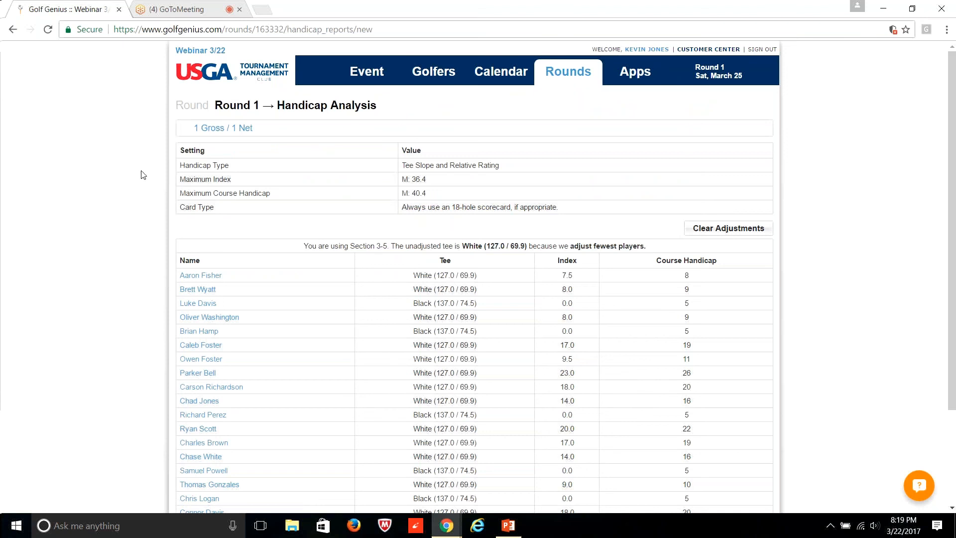
{"action": "scroll", "coordinate": [143, 175], "scroll_direction": "down", "scroll_amount": 1}
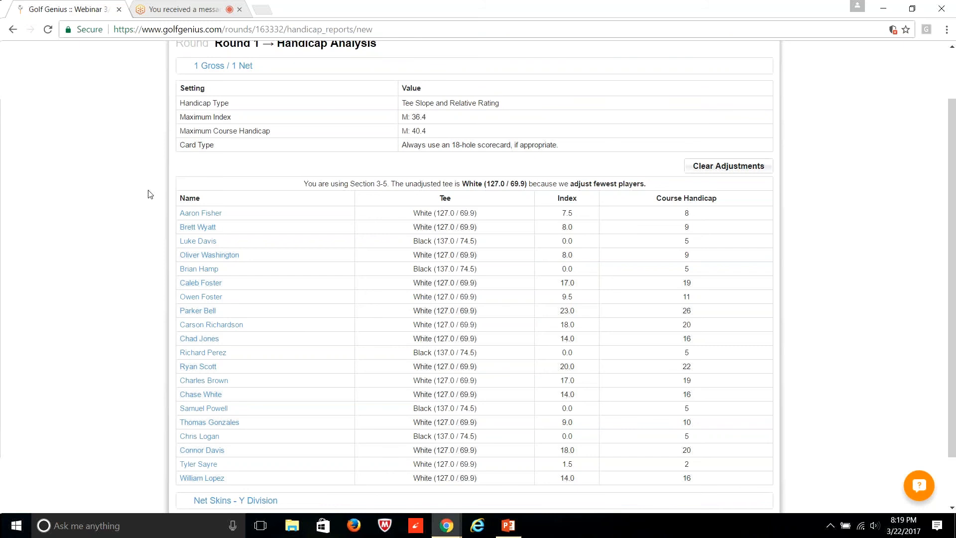
{"action": "scroll", "coordinate": [150, 194], "scroll_direction": "down", "scroll_amount": 2}
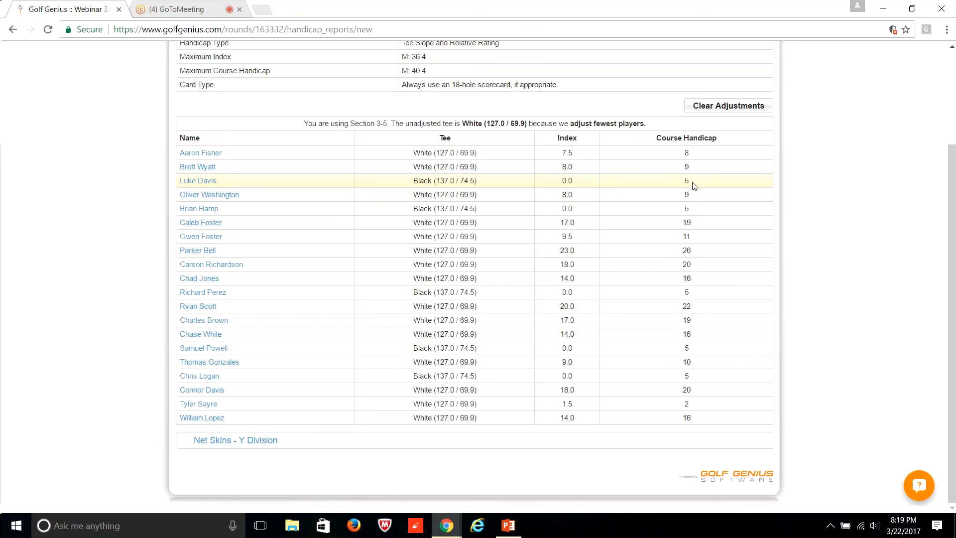
{"action": "left_click", "coordinate": [181, 180]}
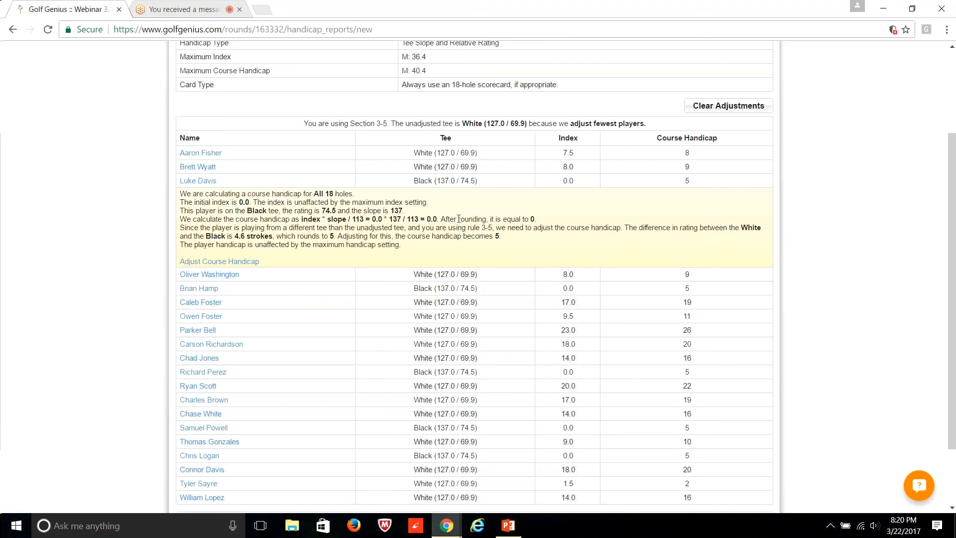
{"action": "left_click", "coordinate": [221, 263]}
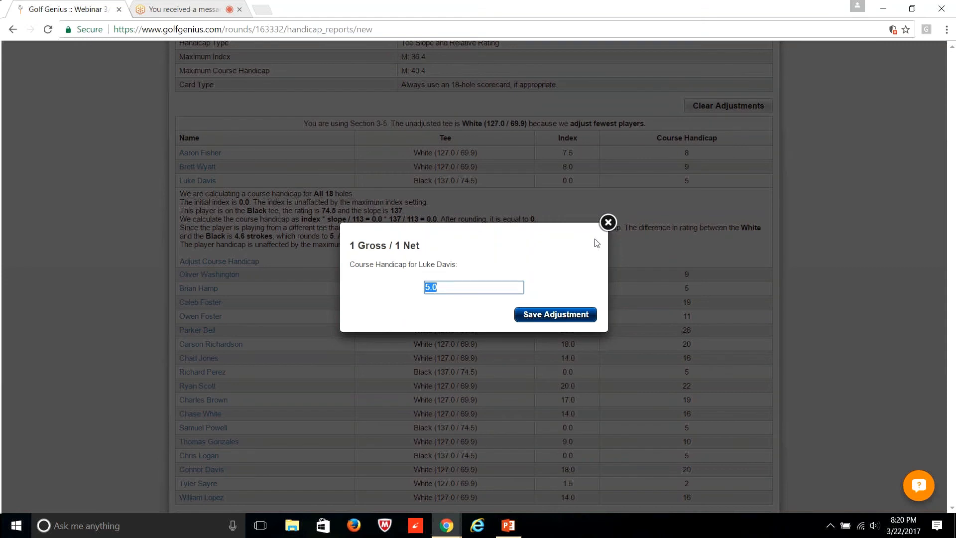
{"action": "left_click", "coordinate": [604, 225]}
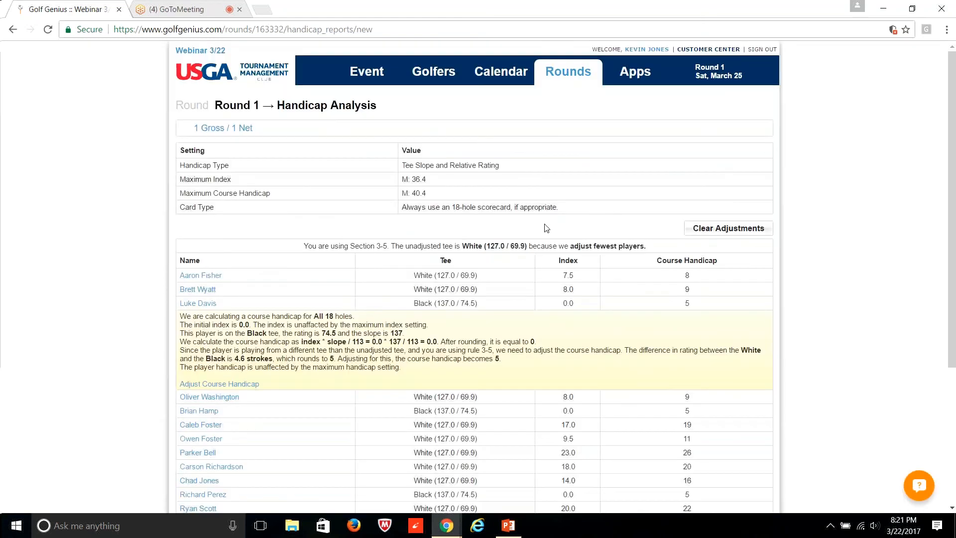
Open the score entry page for Round 1.
{"action": "mouse_move", "coordinate": [567, 81]}
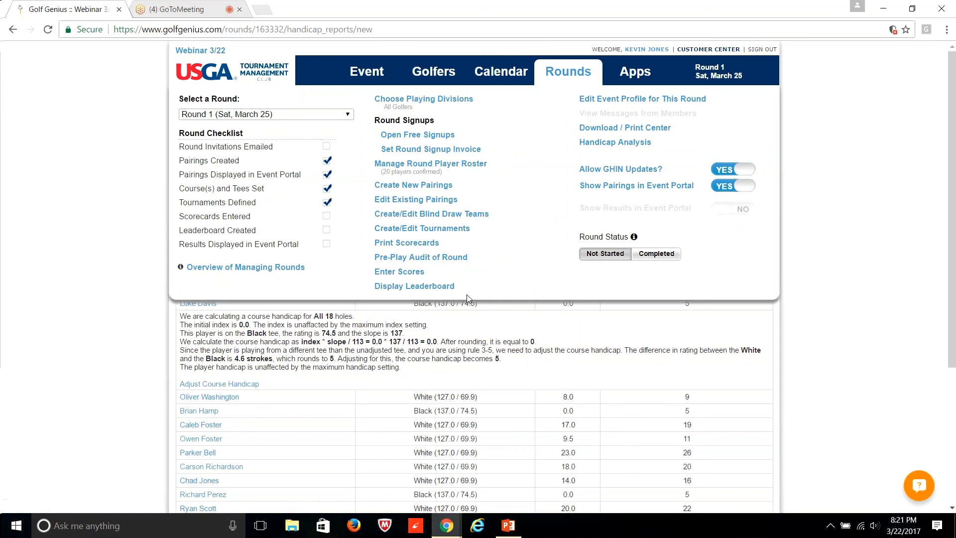
{"action": "left_click", "coordinate": [388, 275]}
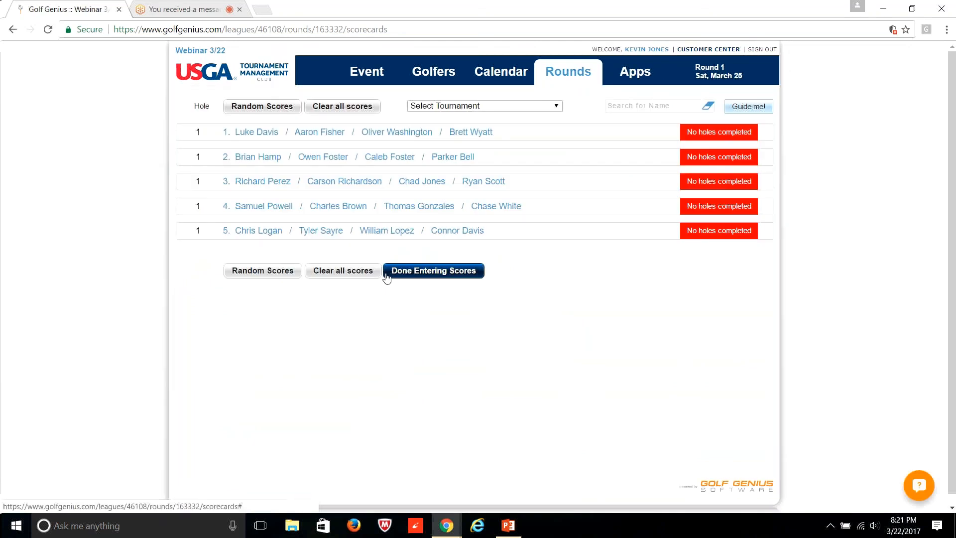
Enter scores 4, 4, 2, 3, 5, 2, 3, 4, 3, 4, 5, 5, 4 for foursome 1's first player, clear them and collapse the scorecard.
{"action": "left_click", "coordinate": [271, 137]}
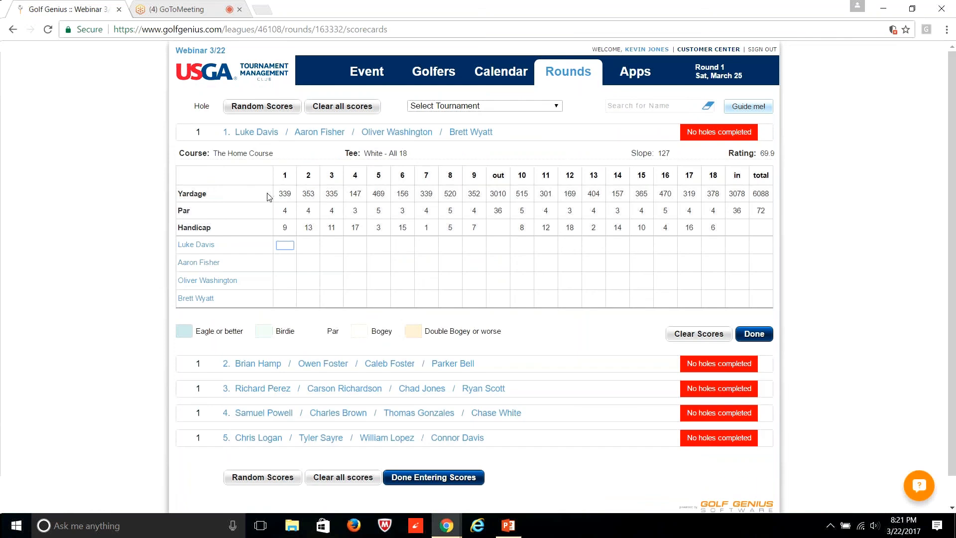
{"action": "type", "text": "4423523434554"}
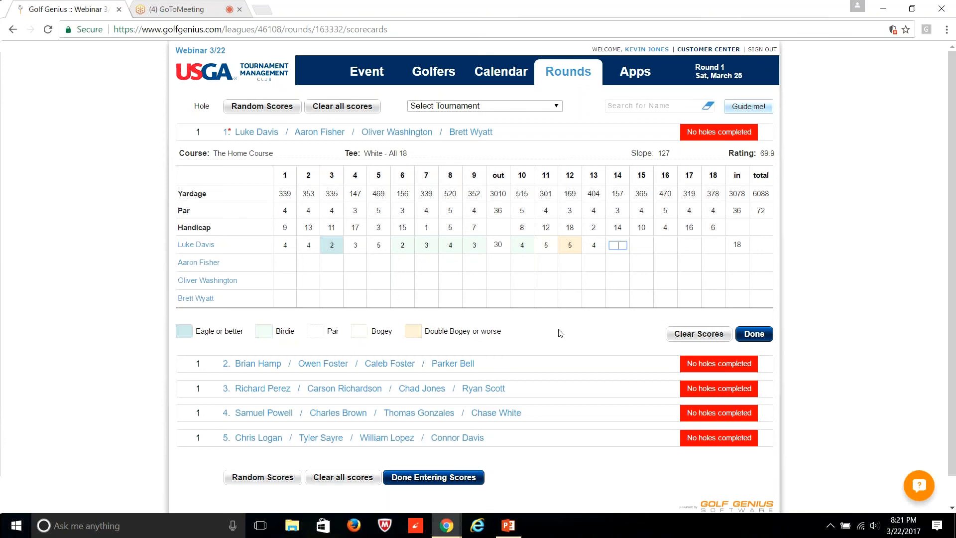
{"action": "left_click", "coordinate": [682, 335]}
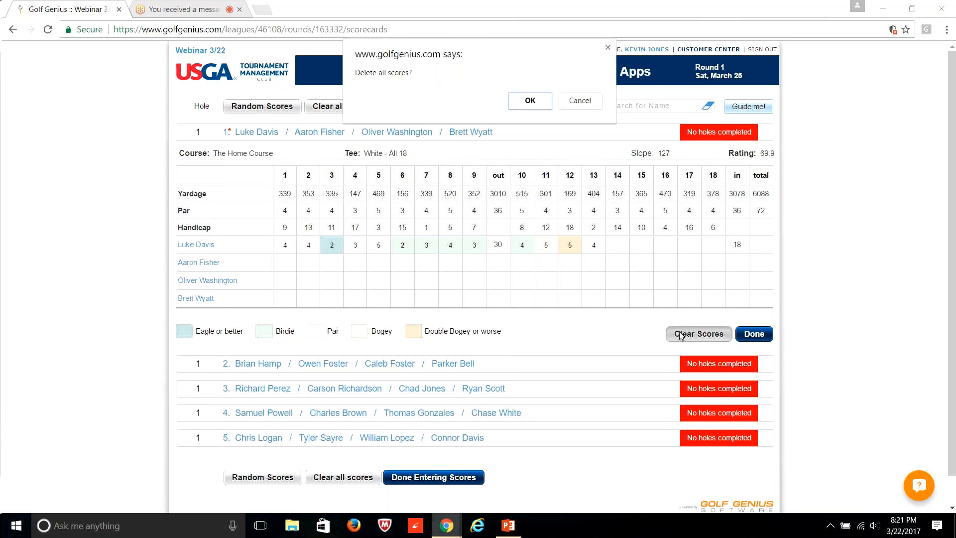
{"action": "left_click", "coordinate": [524, 109]}
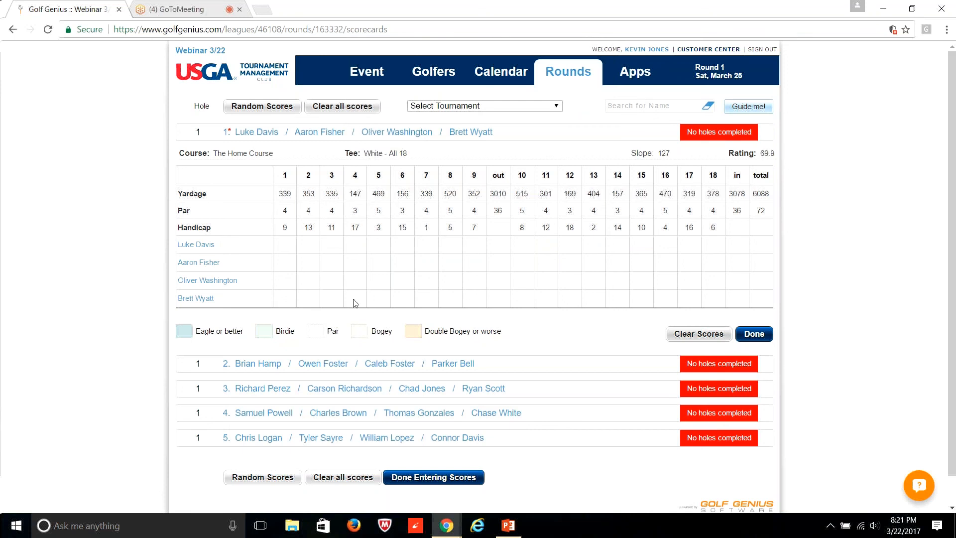
{"action": "left_click", "coordinate": [248, 132]}
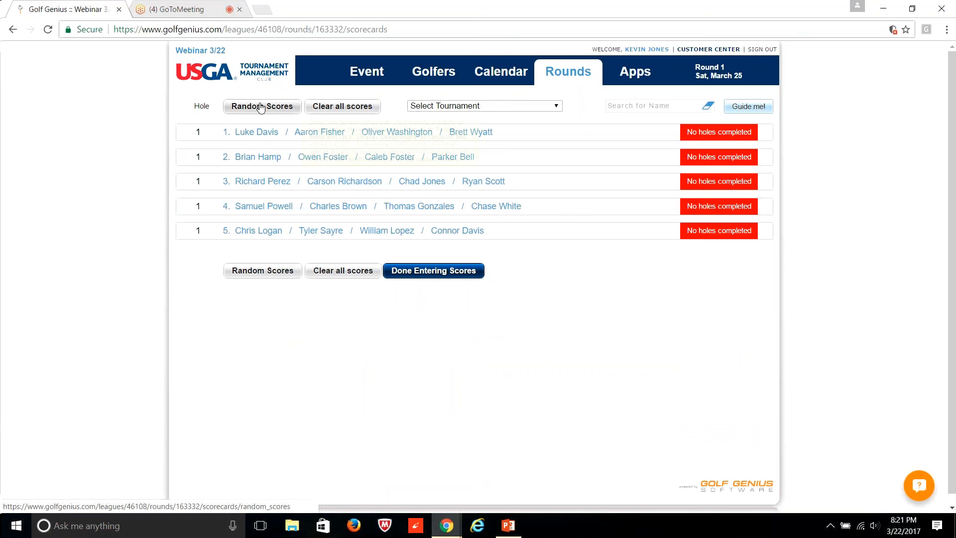
Fill all Round 1 scorecards with random scores and open the test leaderboard.
{"action": "left_click", "coordinate": [261, 108]}
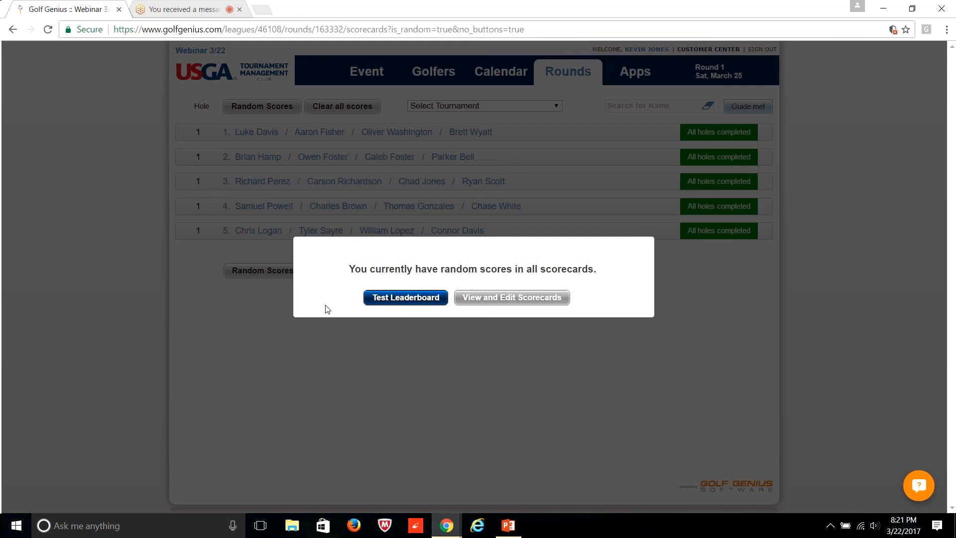
{"action": "left_click", "coordinate": [407, 298]}
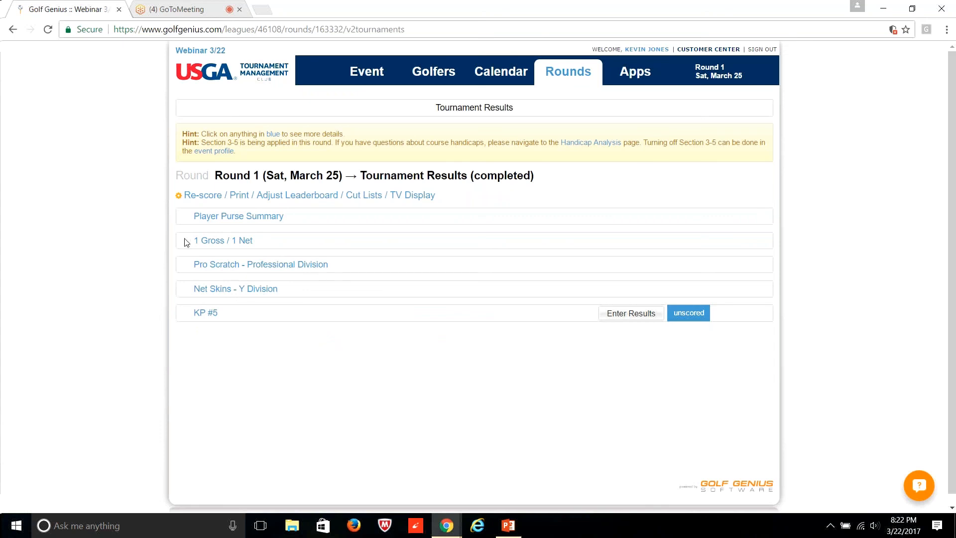
Examine the 1 Gross / 1 Net results, including the hole-by-hole scorecard of the first-place foursome, and collapse them.
{"action": "left_click", "coordinate": [213, 242]}
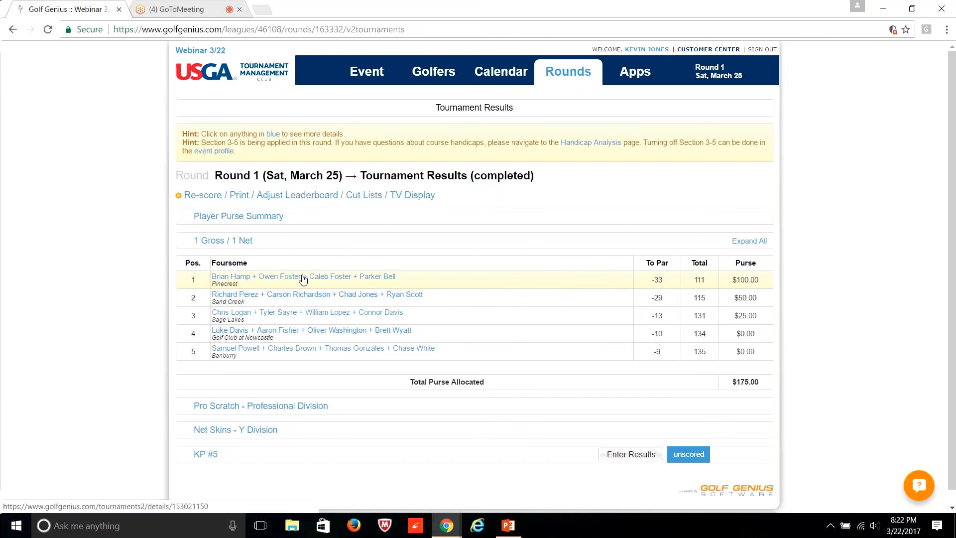
{"action": "left_click", "coordinate": [333, 282]}
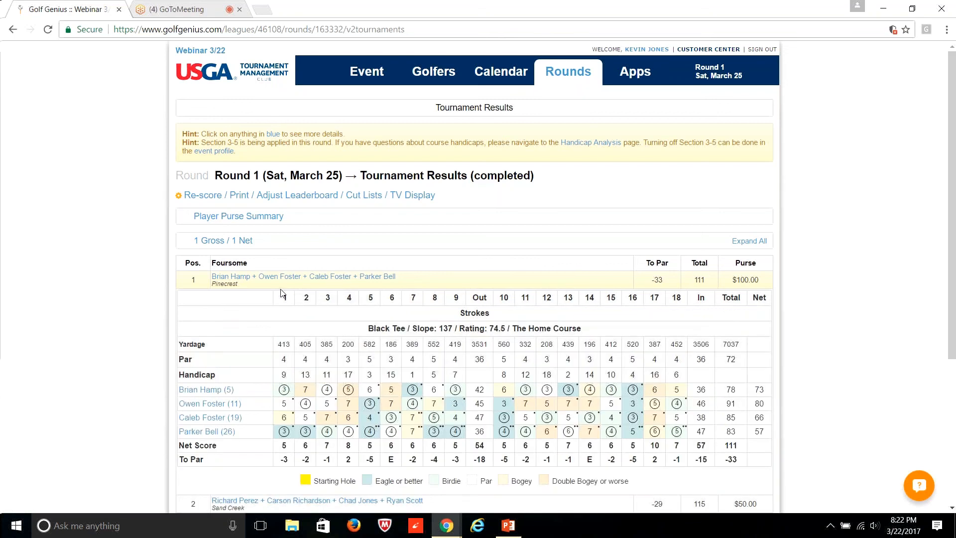
{"action": "scroll", "coordinate": [371, 306], "scroll_direction": "down", "scroll_amount": 3}
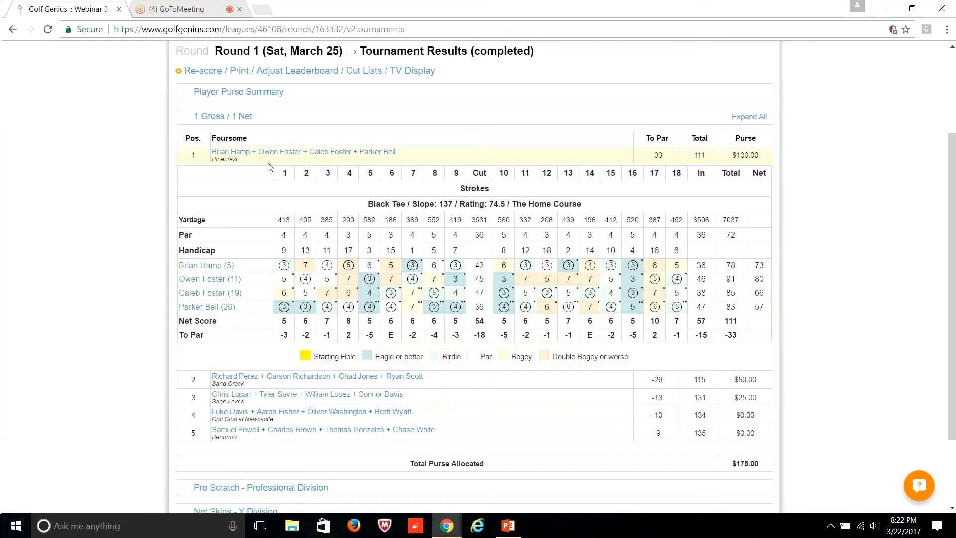
{"action": "left_click", "coordinate": [246, 117]}
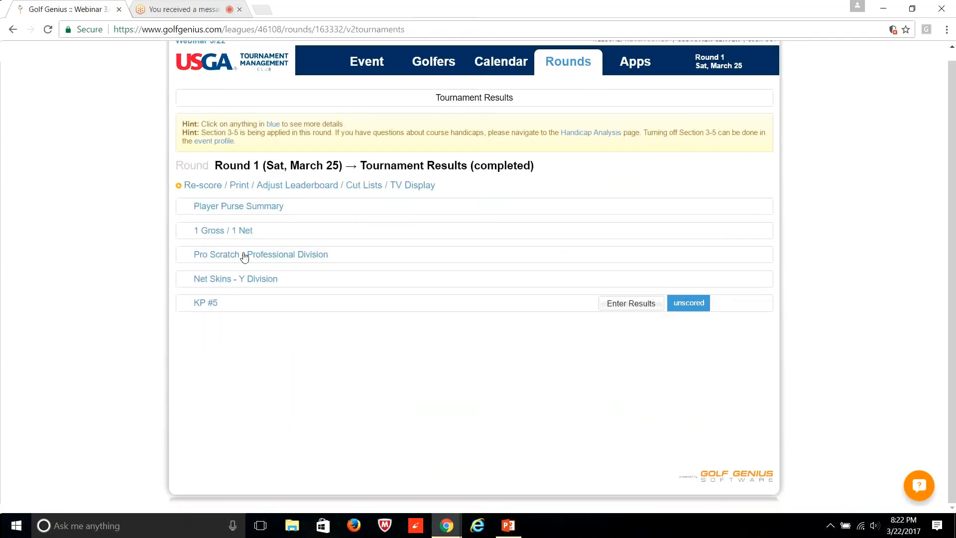
Examine the Pro Scratch - Professional Division results and the Net Skins - Y Division results, collapsing each one.
{"action": "left_click", "coordinate": [267, 259]}
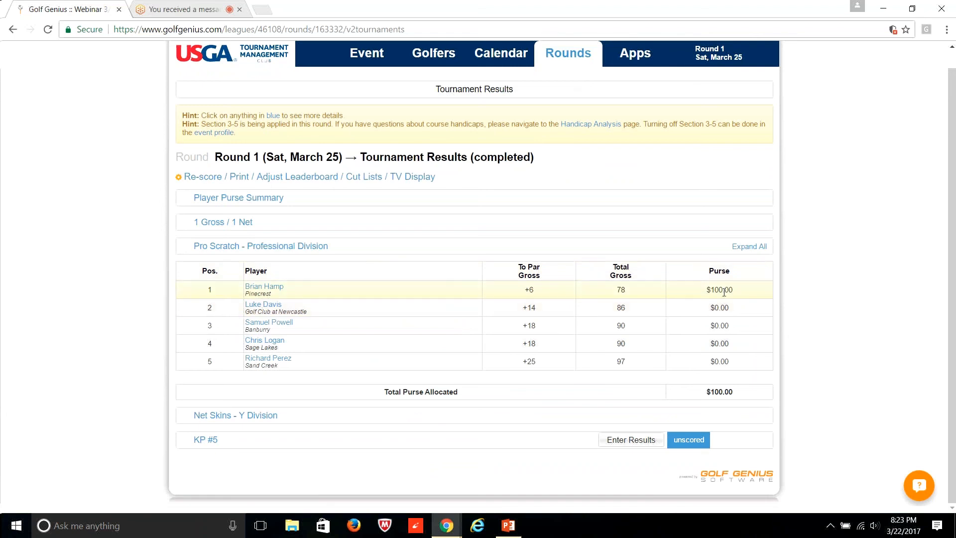
{"action": "left_click", "coordinate": [237, 253]}
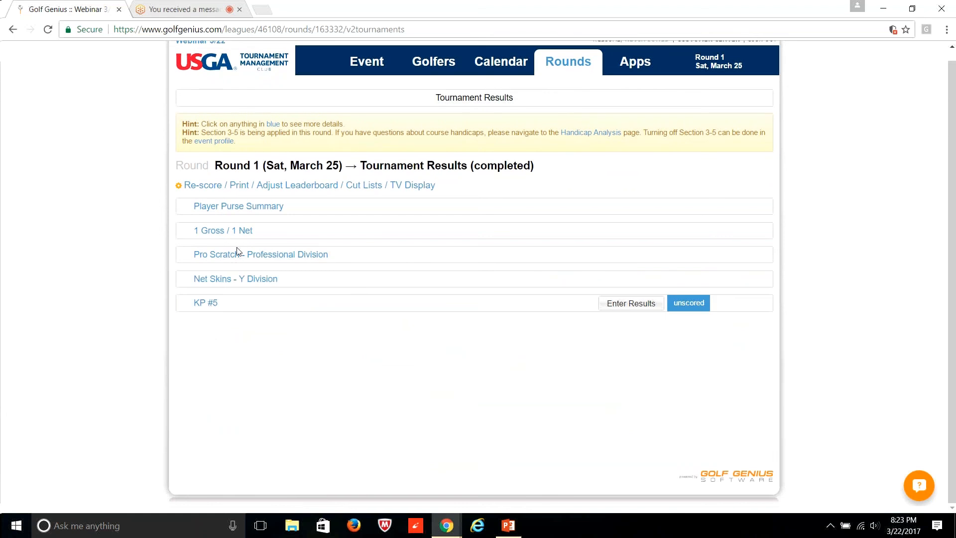
{"action": "left_click", "coordinate": [220, 281]}
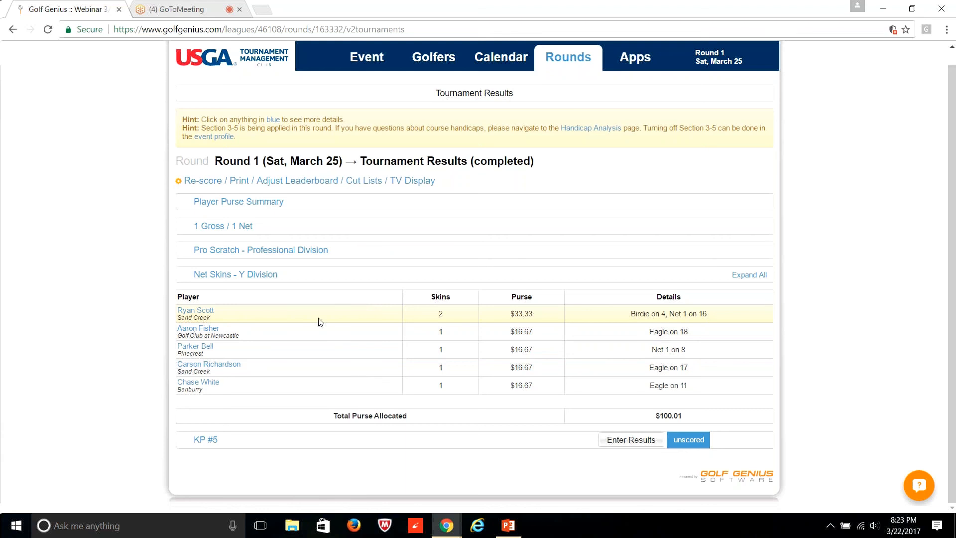
{"action": "left_click", "coordinate": [233, 279]}
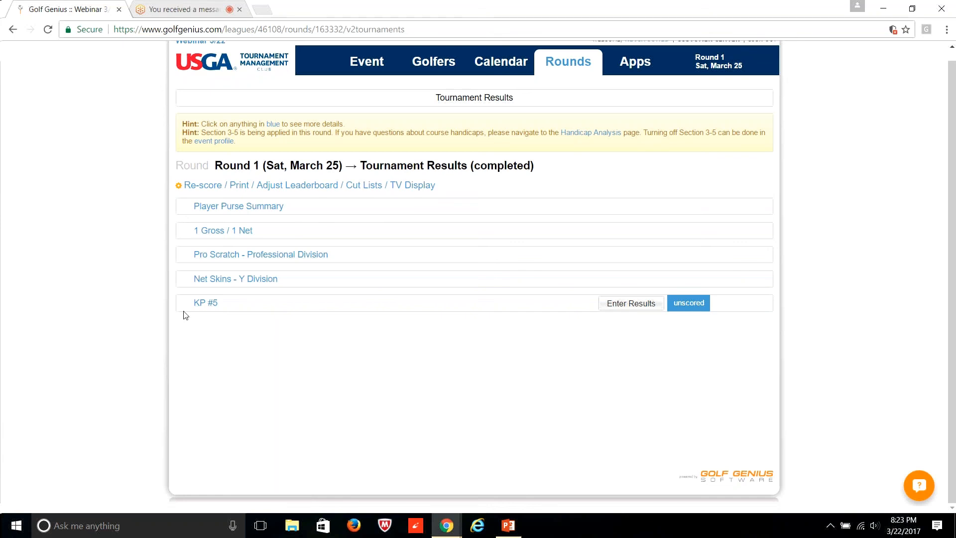
Enter results for KP #5, giving the sixth listed player position 1 and a purse of $25.
{"action": "left_click", "coordinate": [621, 307]}
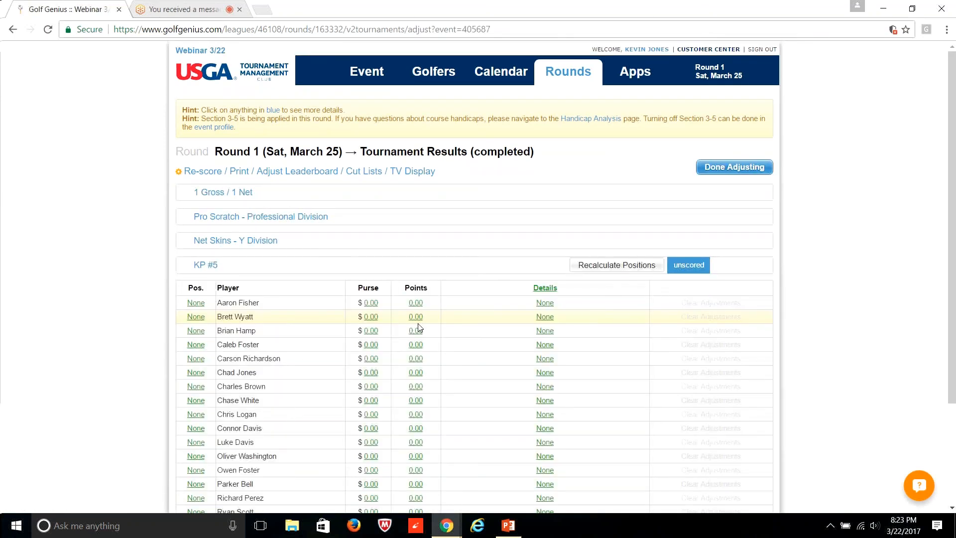
{"action": "left_click", "coordinate": [199, 376]}
{"action": "type", "text": "1"}
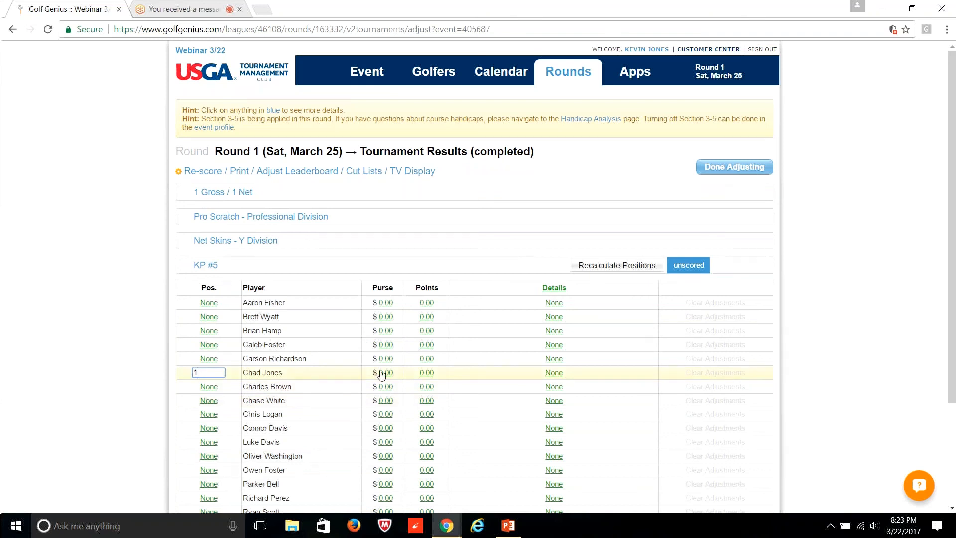
{"action": "key", "text": "Return"}
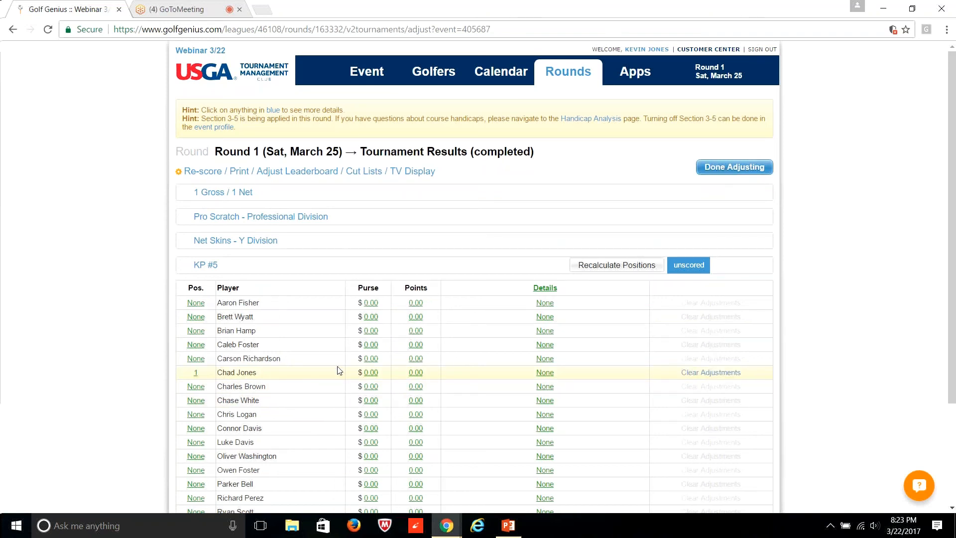
{"action": "left_click", "coordinate": [368, 371]}
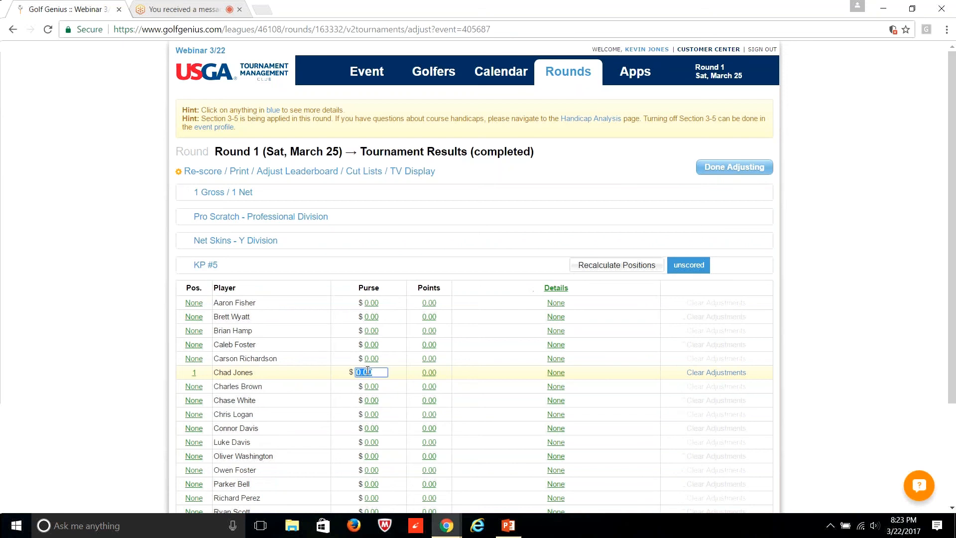
{"action": "type", "text": "25"}
{"action": "left_click", "coordinate": [408, 382]}
Save the details "Hit it 3' 2" from the hole. Missed the putt." for the KP #5 winner and recalculate the positions.
{"action": "left_click", "coordinate": [547, 373]}
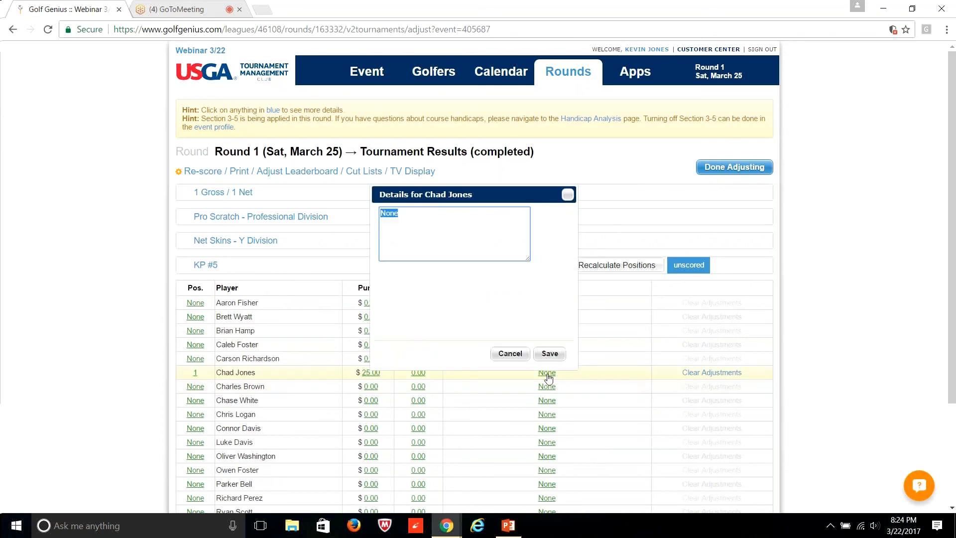
{"action": "type", "text": "Ht"}
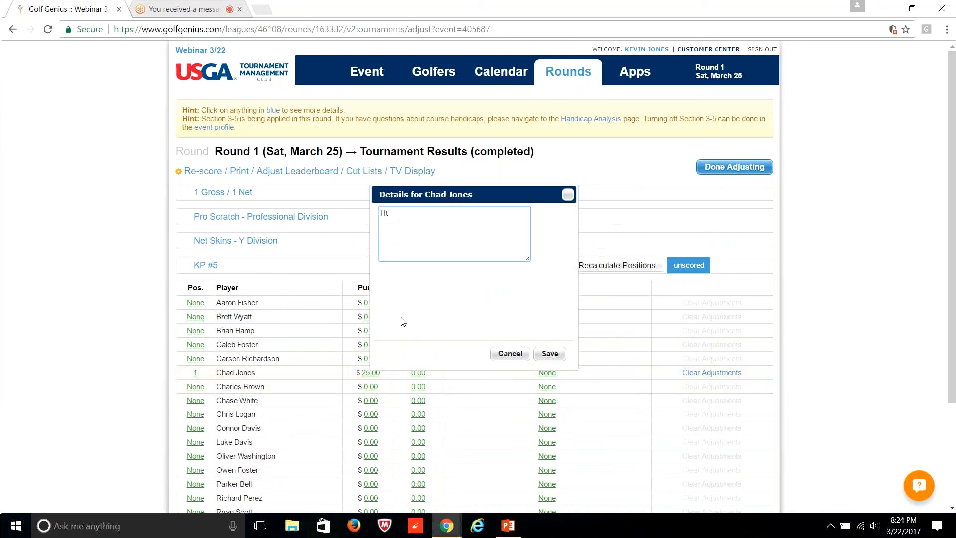
{"action": "key", "text": "BackSpace"}
{"action": "type", "text": "it it 3' 2\" from the hole"}
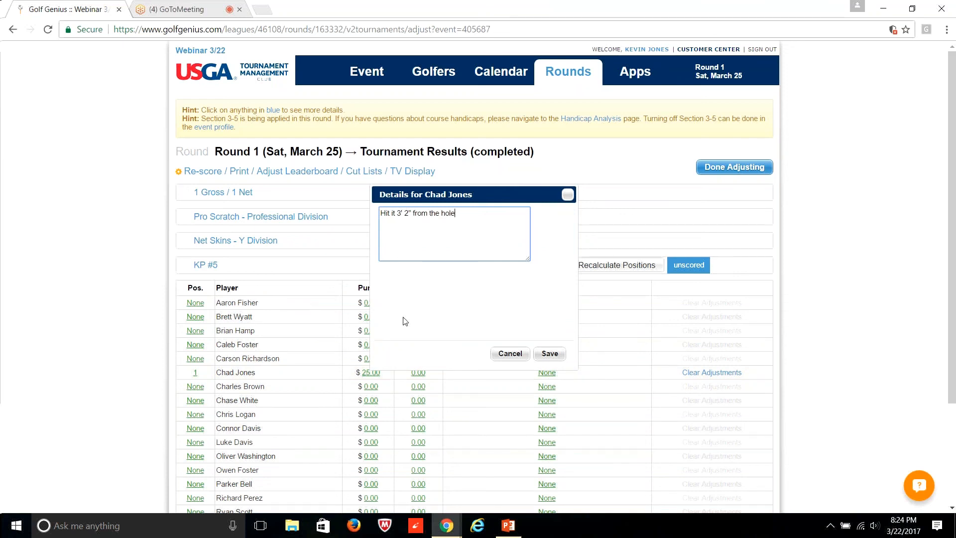
{"action": "type", "text": ".  Missed the"}
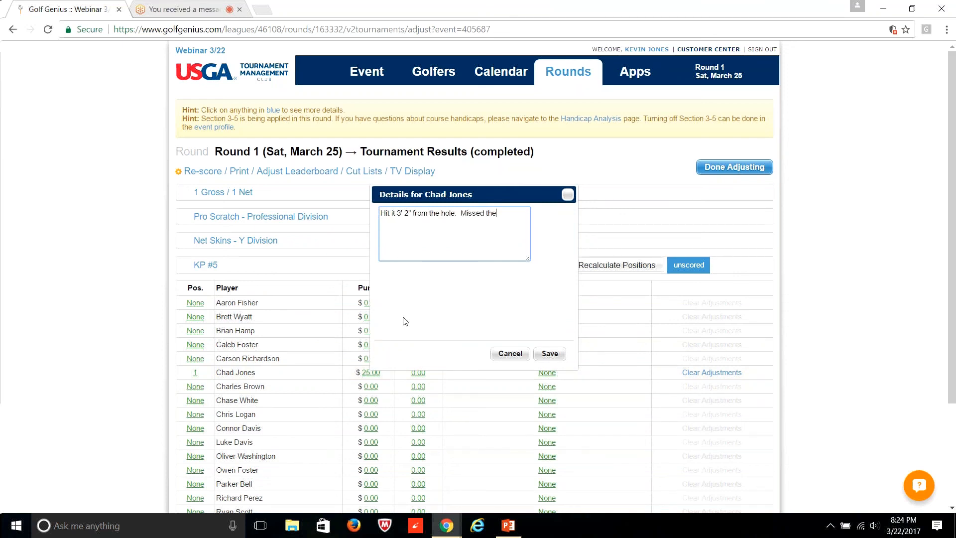
{"action": "type", "text": " putt."}
{"action": "left_click", "coordinate": [549, 354]}
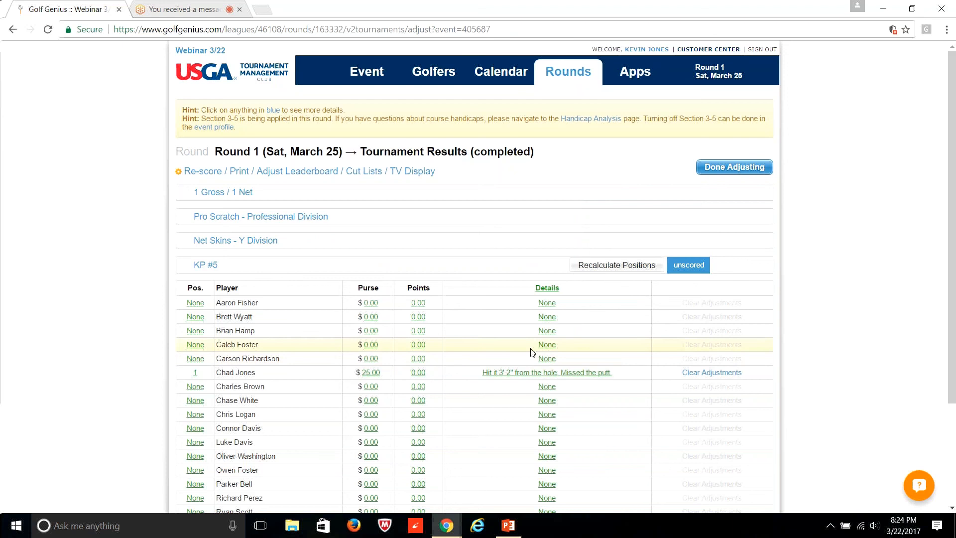
{"action": "left_click", "coordinate": [610, 265]}
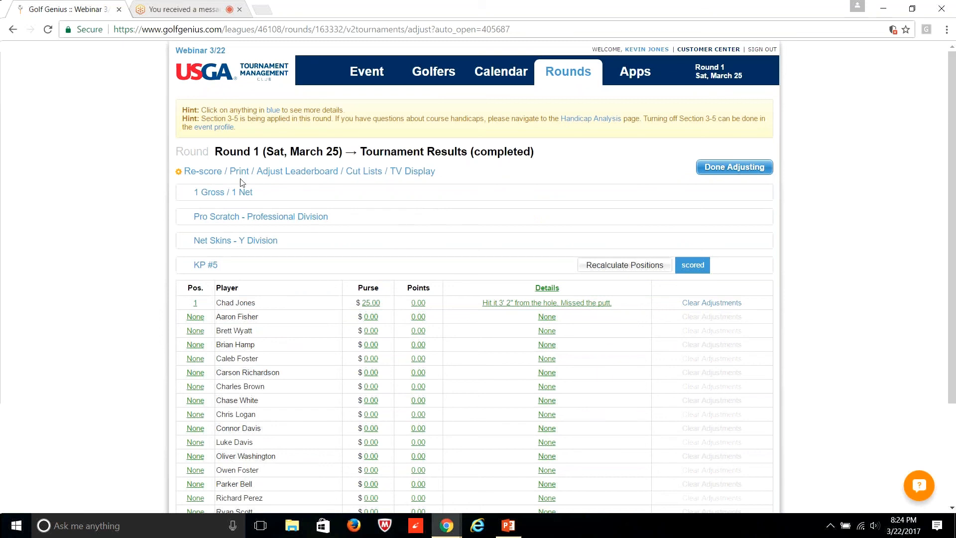
Open leaderboard adjustment for all Round 1 tournaments, view the adjustable 1 Gross / 1 Net results, and finish adjusting.
{"action": "left_click", "coordinate": [292, 175]}
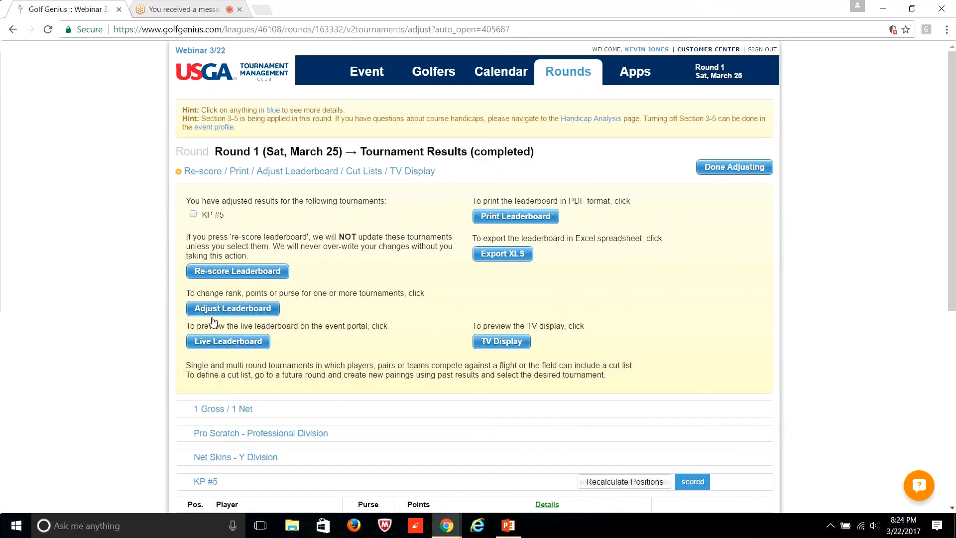
{"action": "left_click", "coordinate": [226, 309]}
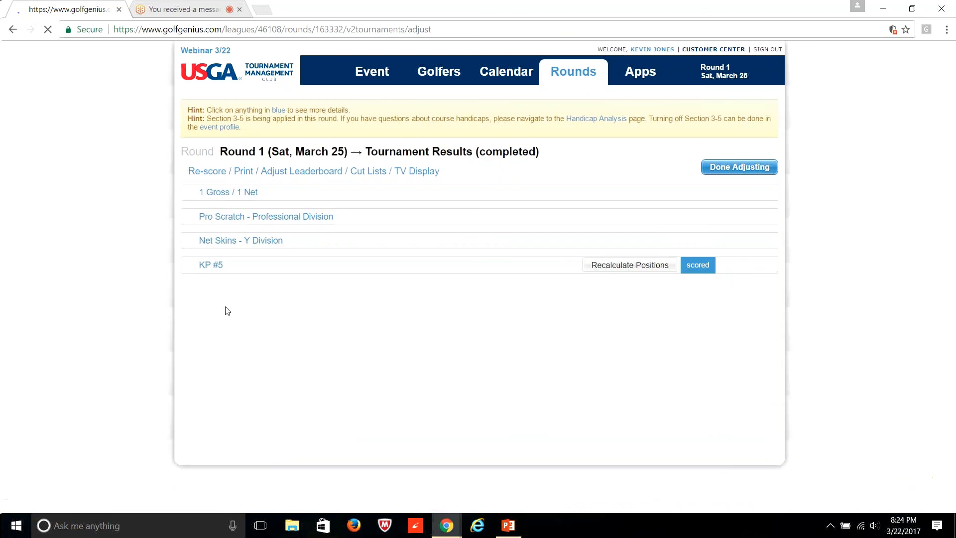
{"action": "left_click", "coordinate": [225, 195]}
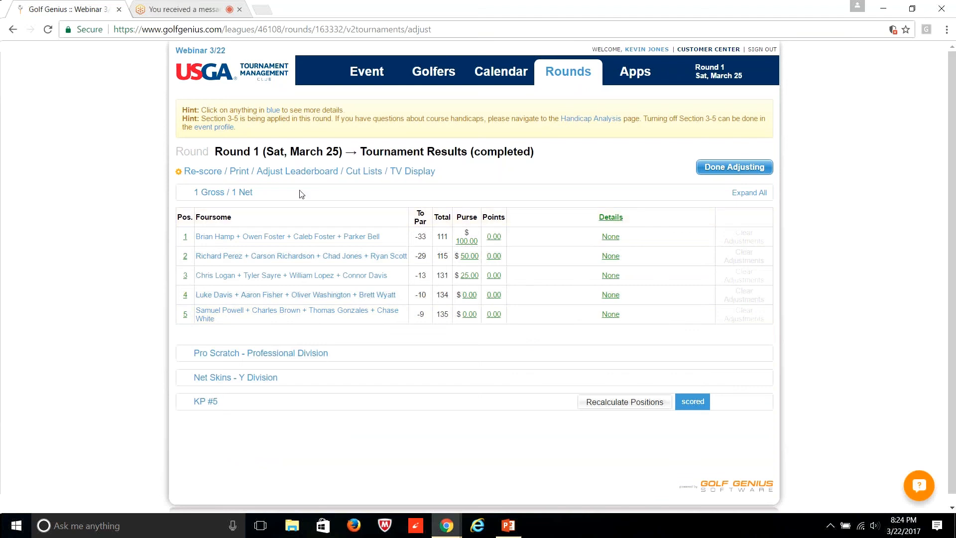
{"action": "left_click", "coordinate": [726, 168]}
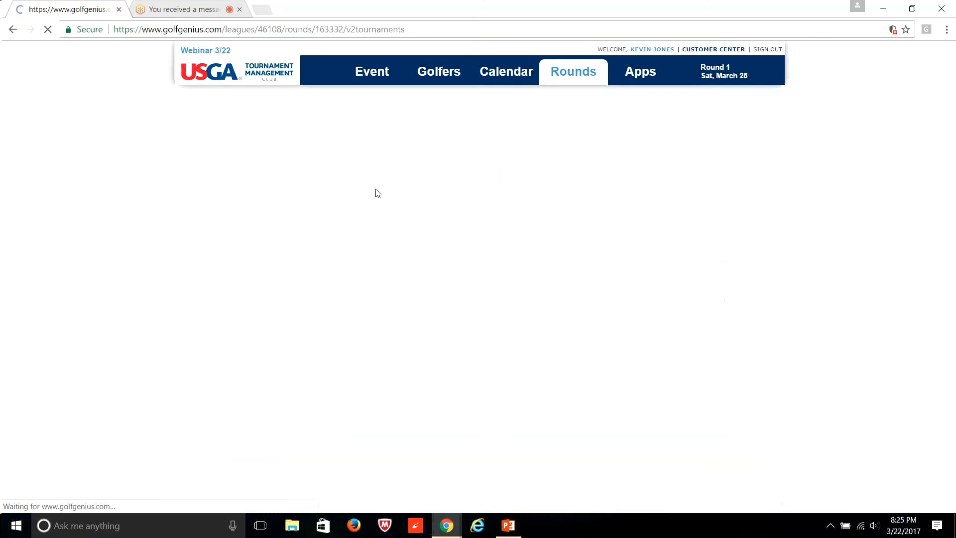
Preview the live leaderboard as it appears on the event portal and close the preview.
{"action": "left_click", "coordinate": [272, 196]}
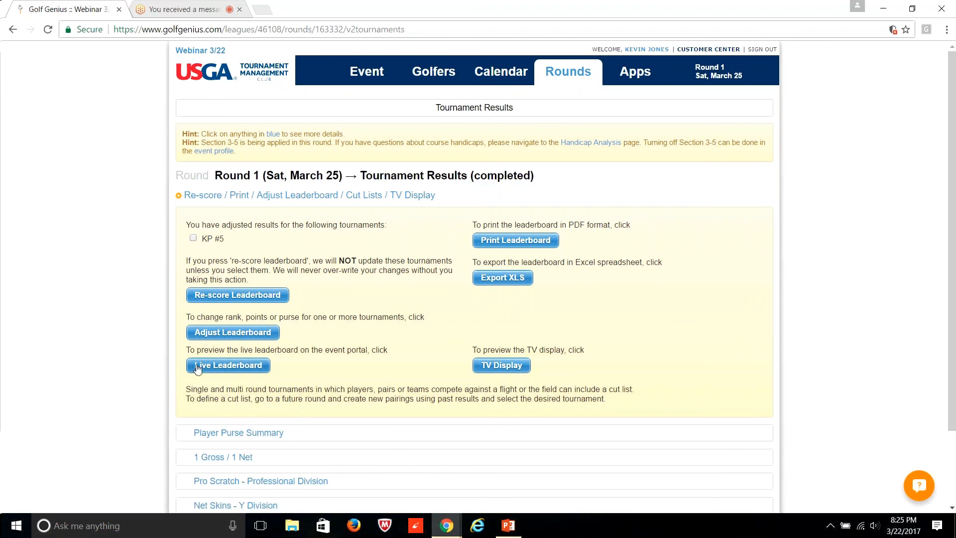
{"action": "left_click", "coordinate": [227, 367]}
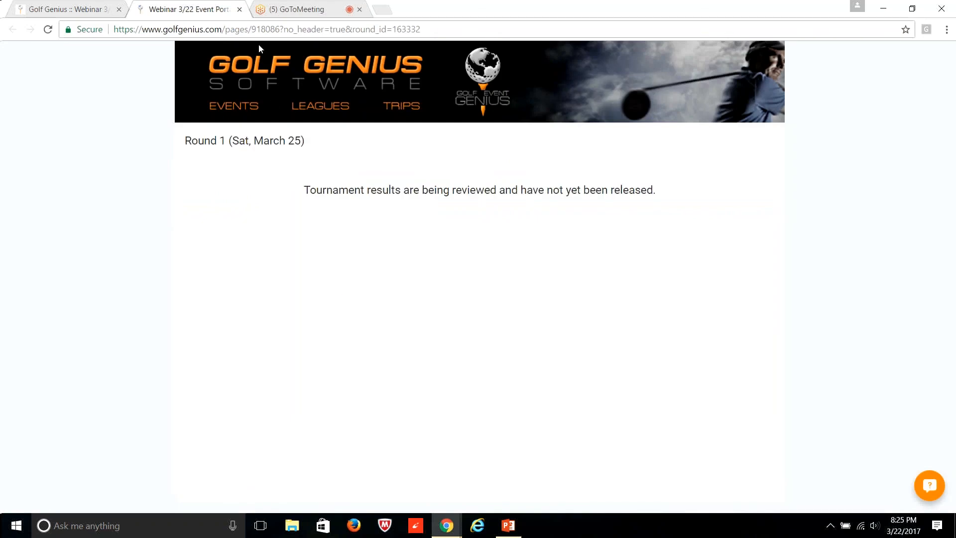
{"action": "left_click", "coordinate": [240, 9]}
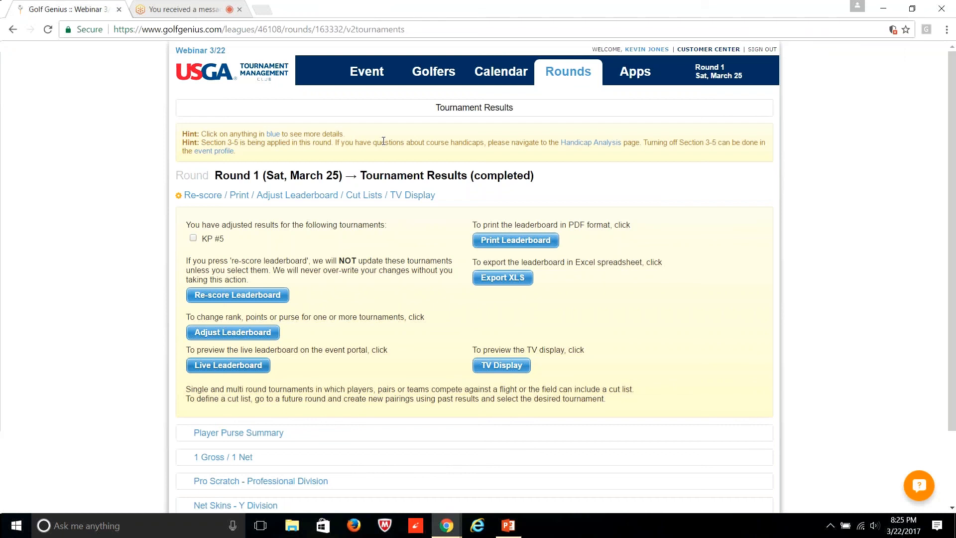
Turn on the display of Round 1 results in the event portal.
{"action": "mouse_move", "coordinate": [553, 73]}
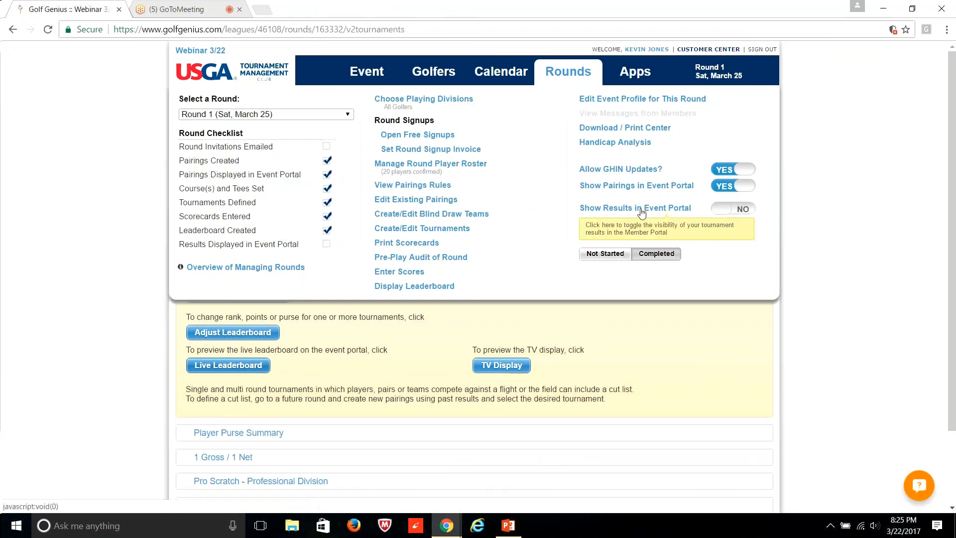
{"action": "left_click", "coordinate": [723, 209]}
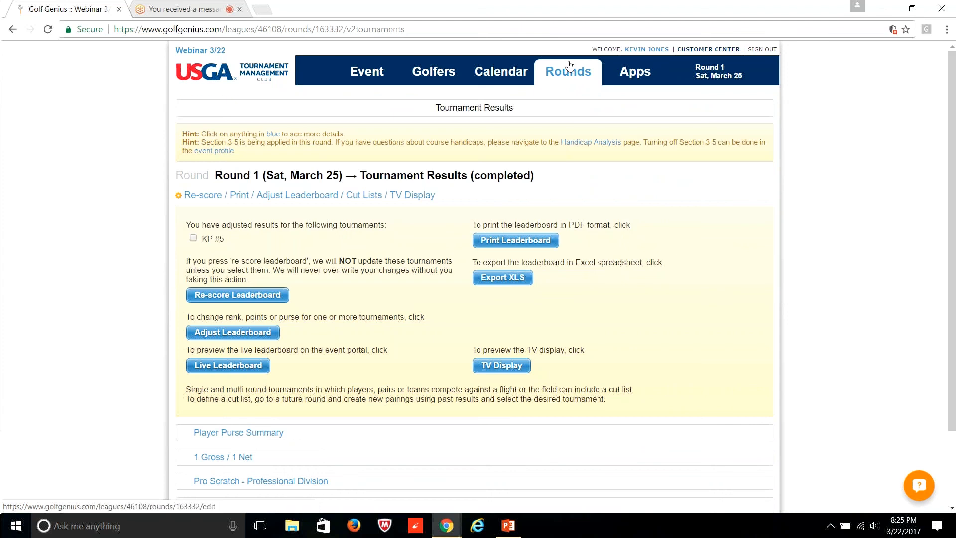
Open the Report Composer from Round 1's Download / Print Center and examine the available layouts and reports.
{"action": "mouse_move", "coordinate": [569, 66]}
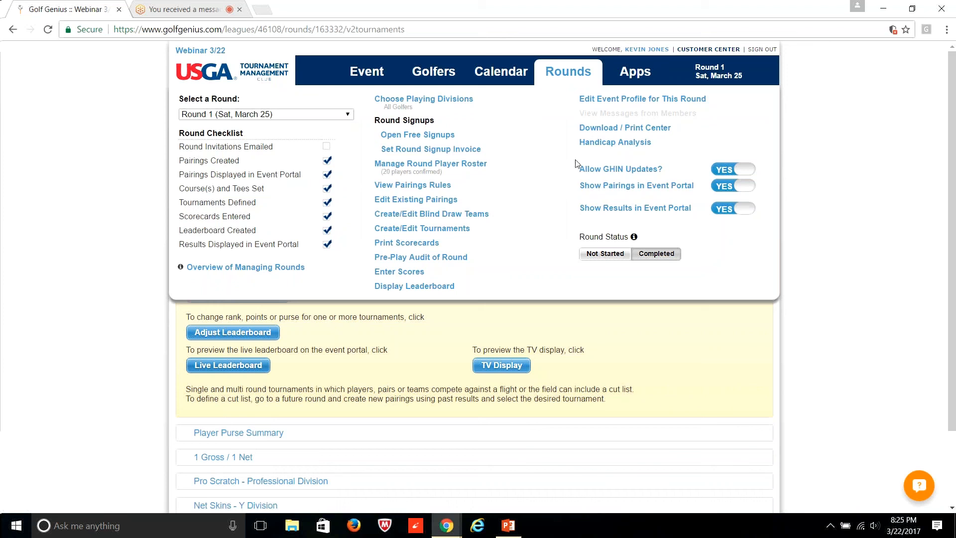
{"action": "left_click", "coordinate": [622, 130]}
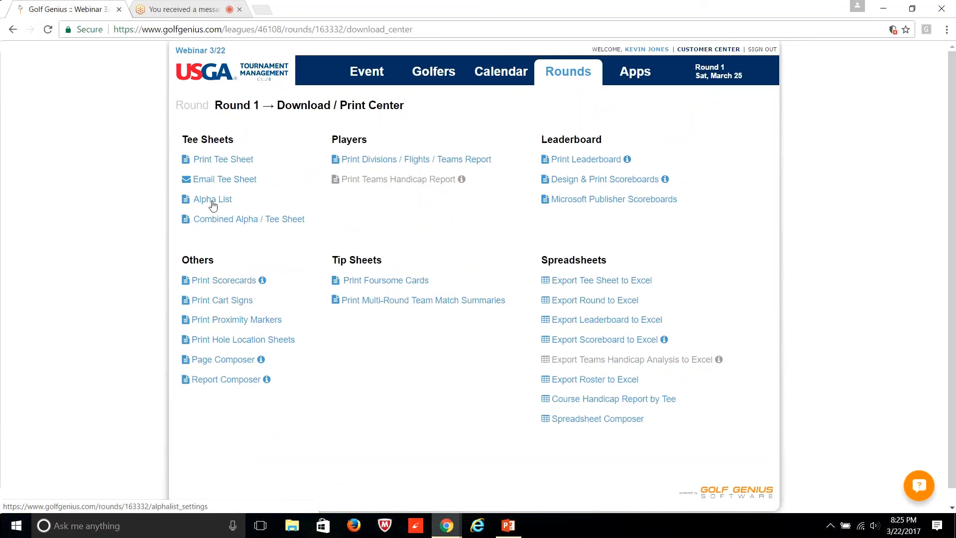
{"action": "left_click", "coordinate": [219, 383]}
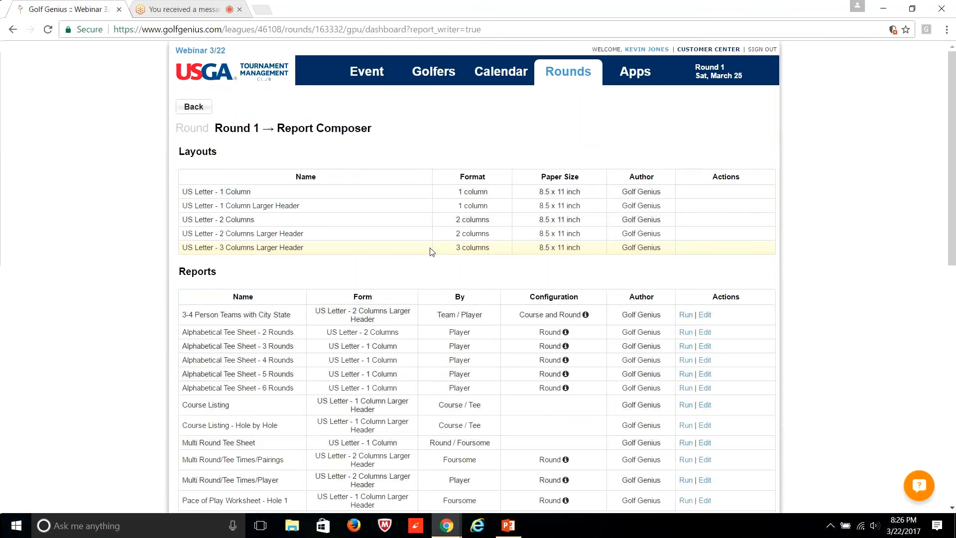
{"action": "scroll", "coordinate": [418, 252], "scroll_direction": "down", "scroll_amount": 3}
{"action": "scroll", "coordinate": [418, 254], "scroll_direction": "down", "scroll_amount": 7}
{"action": "scroll", "coordinate": [418, 254], "scroll_direction": "down", "scroll_amount": 1}
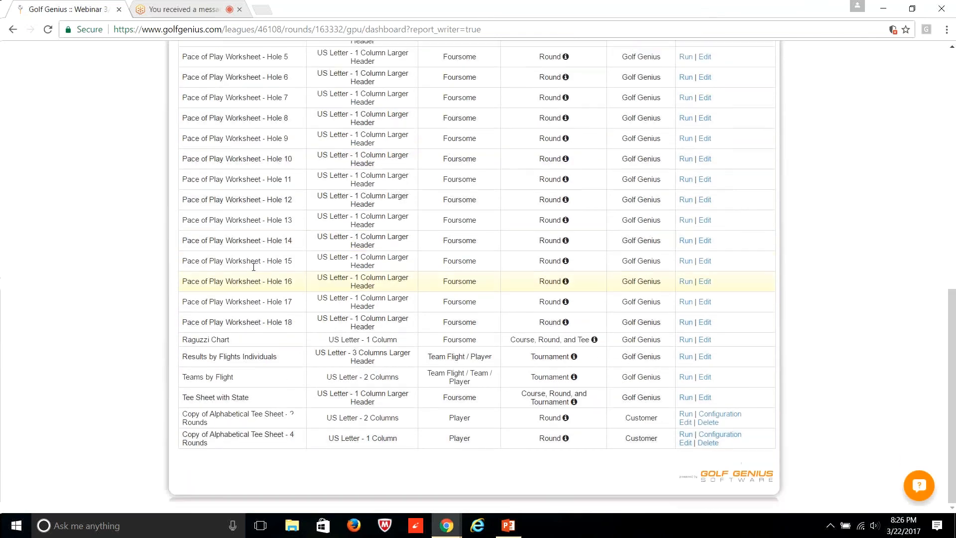
{"action": "scroll", "coordinate": [253, 267], "scroll_direction": "up", "scroll_amount": 12}
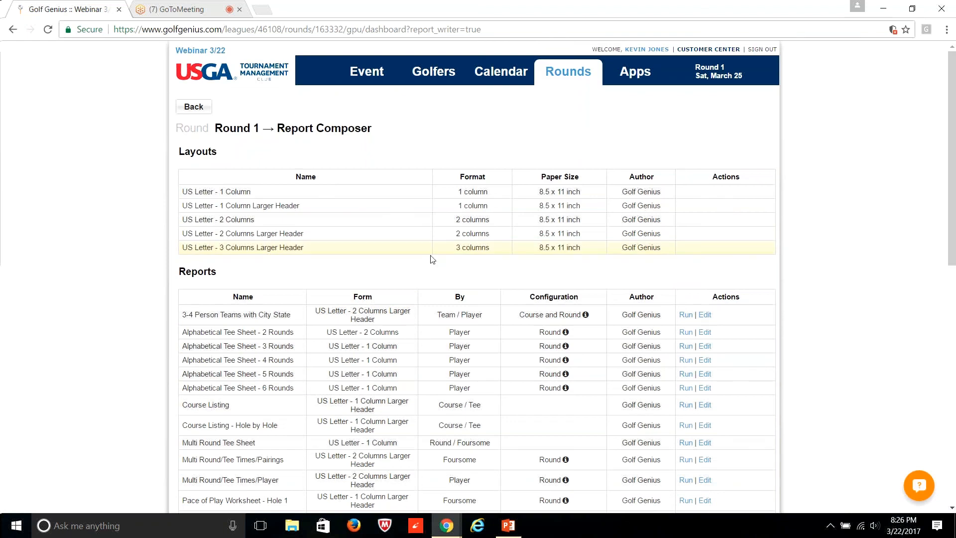
{"action": "scroll", "coordinate": [432, 260], "scroll_direction": "down", "scroll_amount": 12}
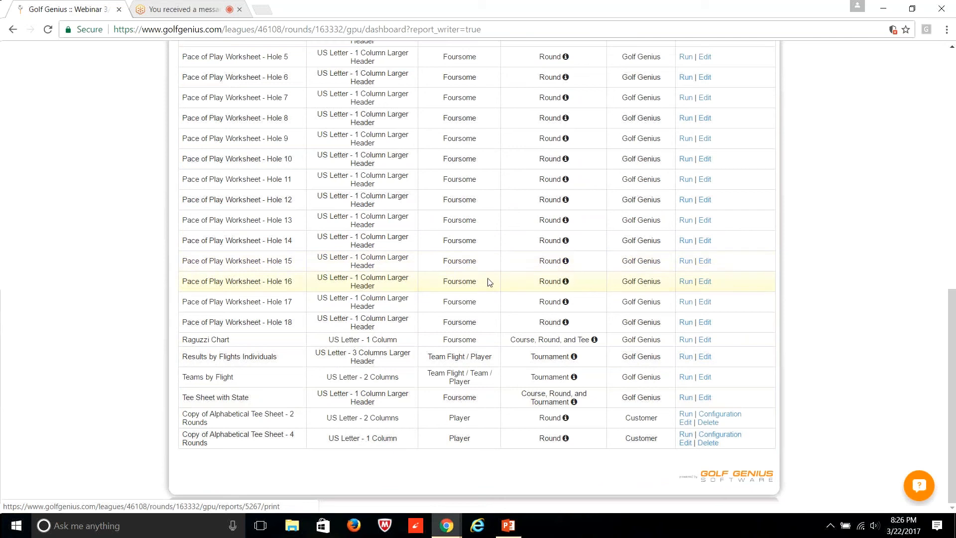
{"action": "scroll", "coordinate": [489, 282], "scroll_direction": "up", "scroll_amount": 10}
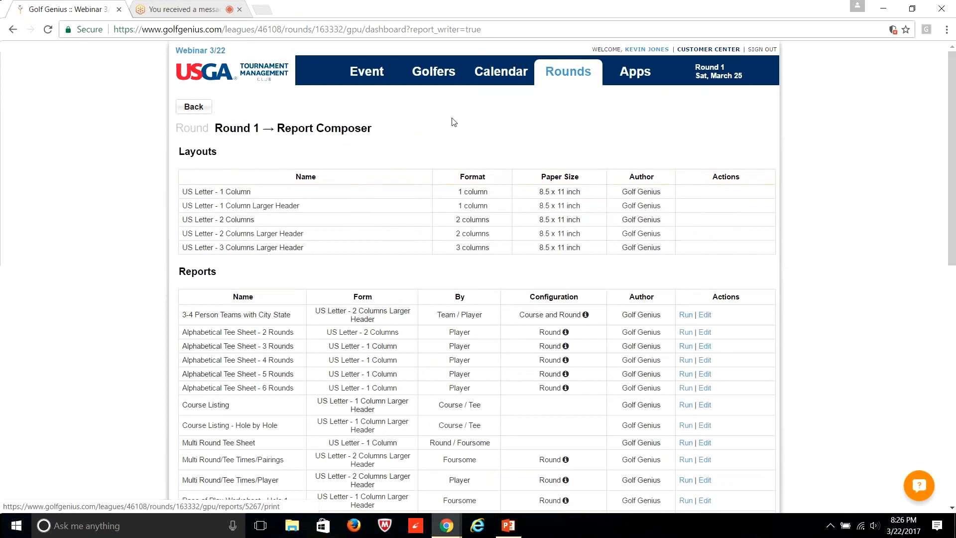
Go to the event portal through its member portal address and open the Tournament Results page.
{"action": "mouse_move", "coordinate": [559, 76]}
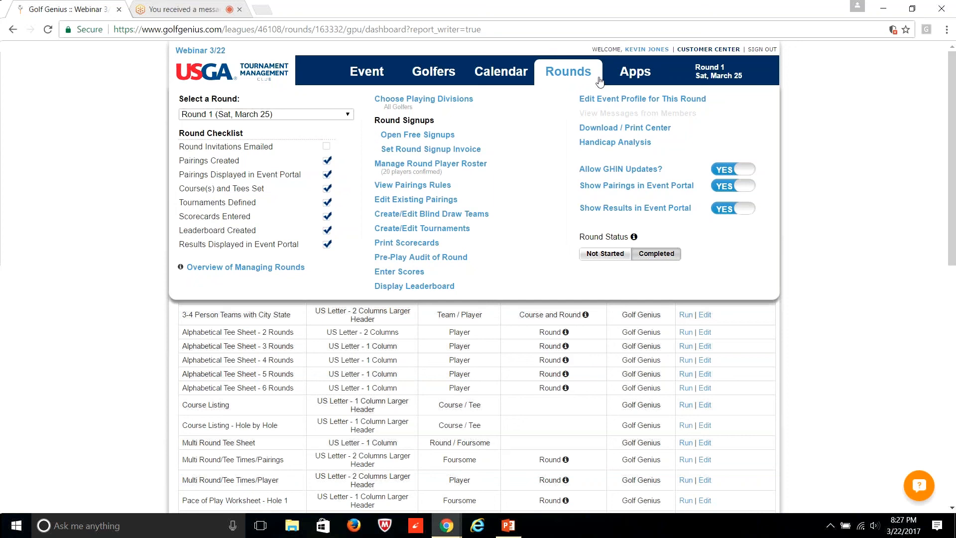
{"action": "mouse_move", "coordinate": [628, 75]}
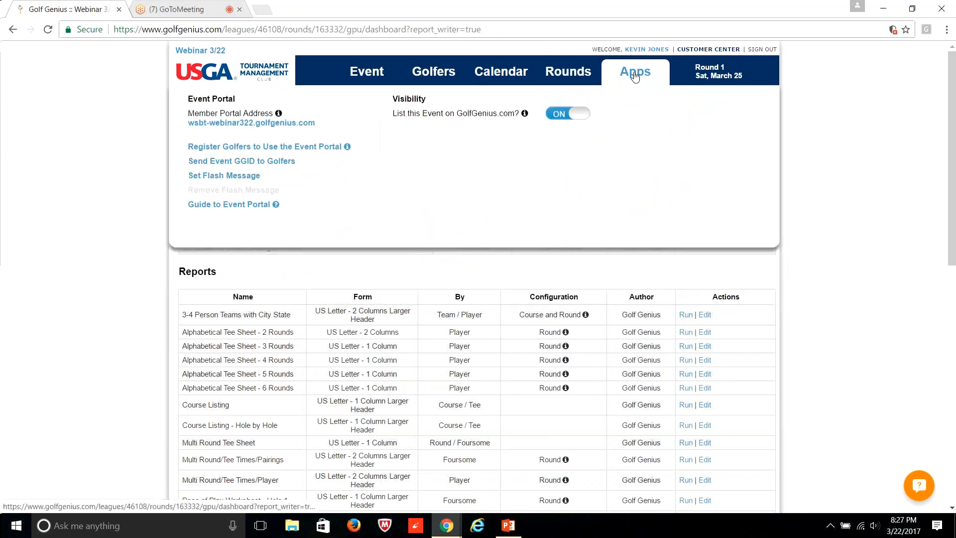
{"action": "left_click", "coordinate": [228, 127]}
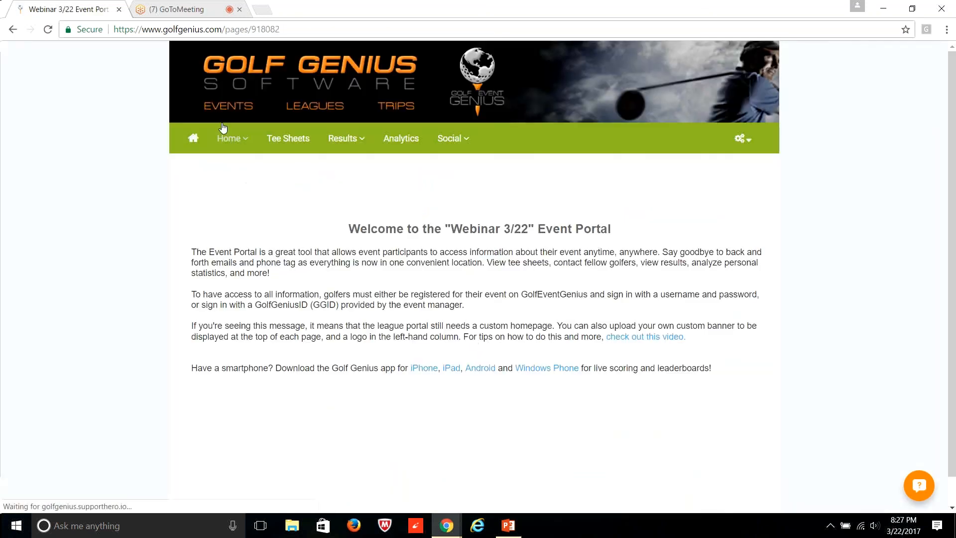
{"action": "mouse_move", "coordinate": [283, 143]}
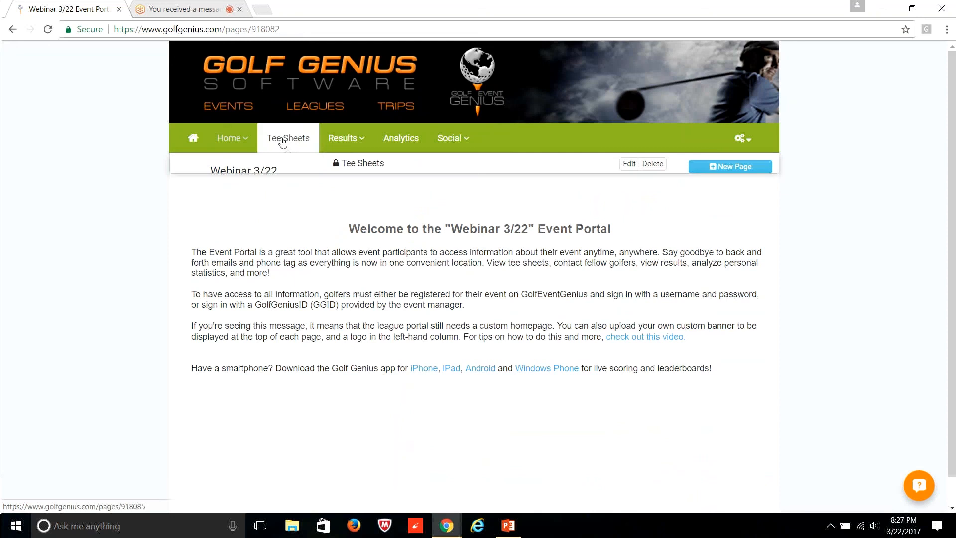
{"action": "mouse_move", "coordinate": [343, 145]}
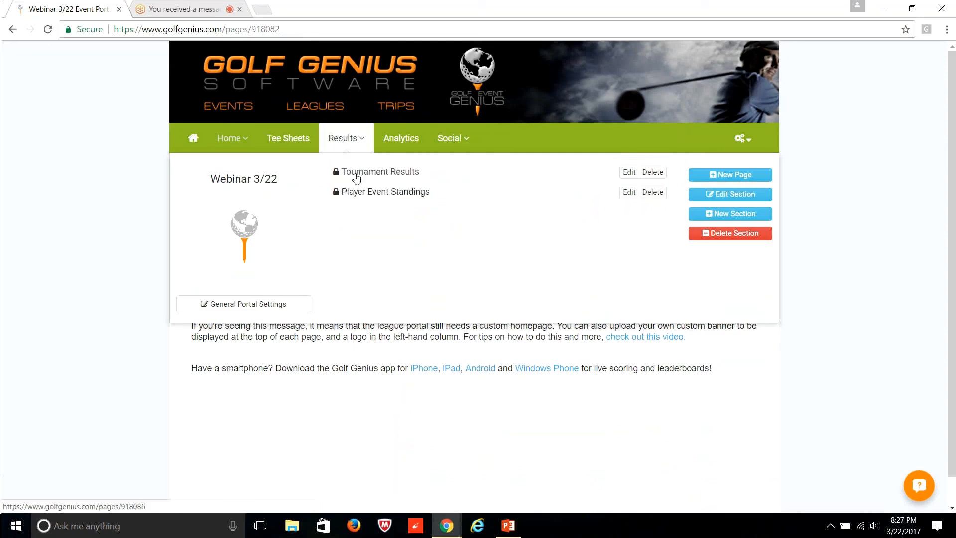
{"action": "left_click", "coordinate": [356, 175]}
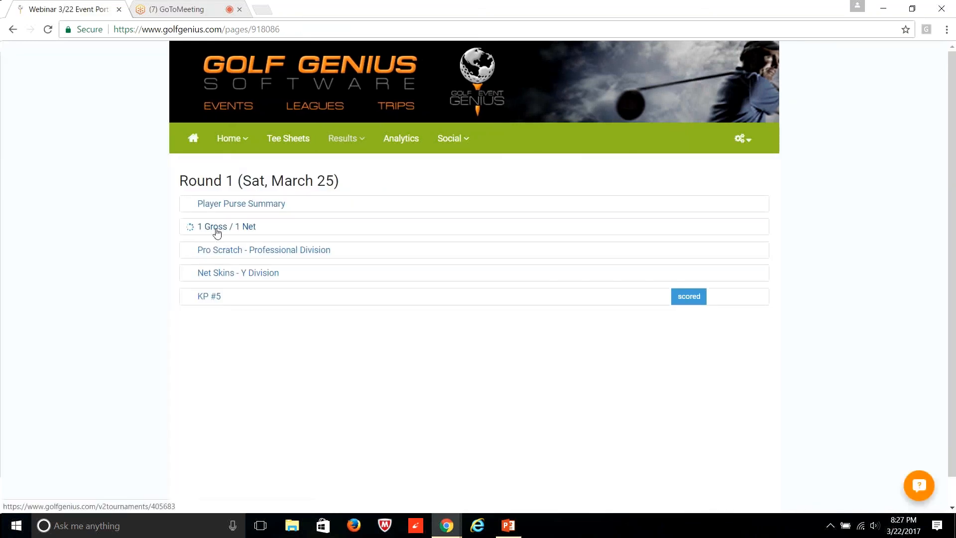
Examine the 1 Gross / 1 Net, Net Skins - Y Division and KP #5 results published on the portal.
{"action": "left_click", "coordinate": [216, 230]}
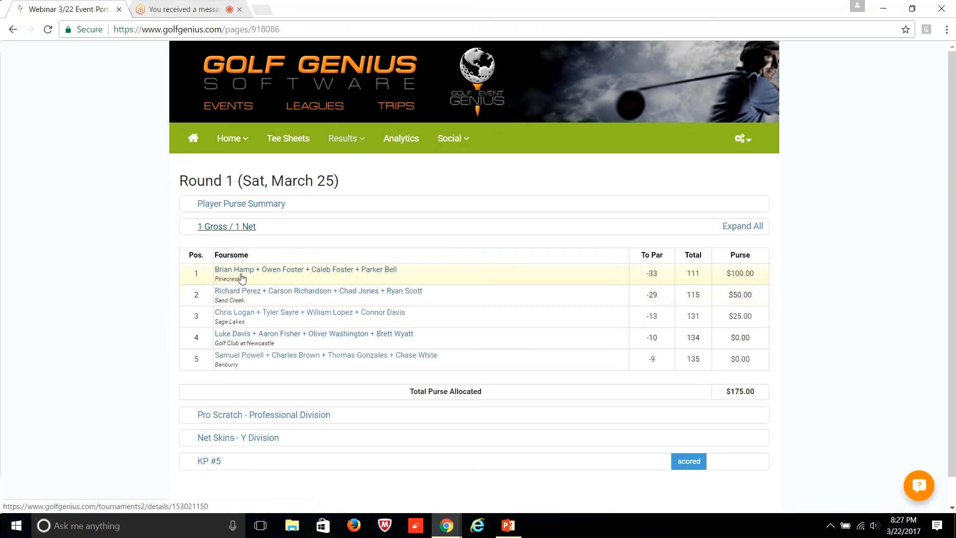
{"action": "scroll", "coordinate": [235, 478], "scroll_direction": "down", "scroll_amount": 1}
{"action": "left_click", "coordinate": [238, 408]}
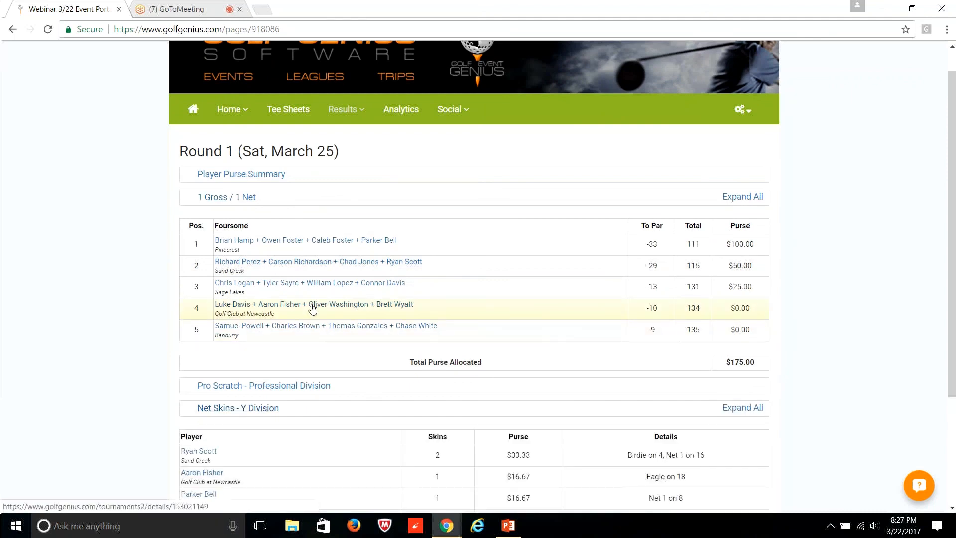
{"action": "scroll", "coordinate": [313, 309], "scroll_direction": "down", "scroll_amount": 2}
{"action": "scroll", "coordinate": [313, 309], "scroll_direction": "down", "scroll_amount": 2}
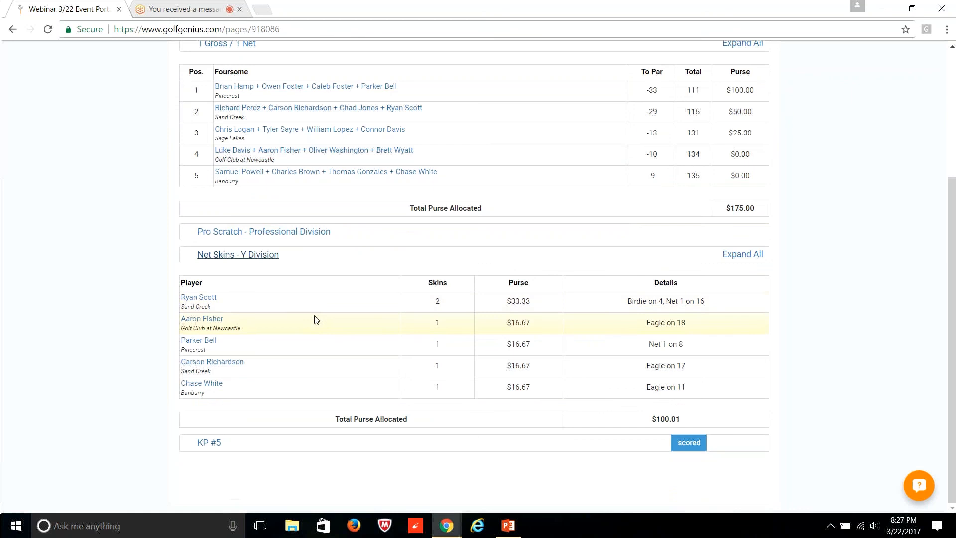
{"action": "left_click", "coordinate": [202, 448]}
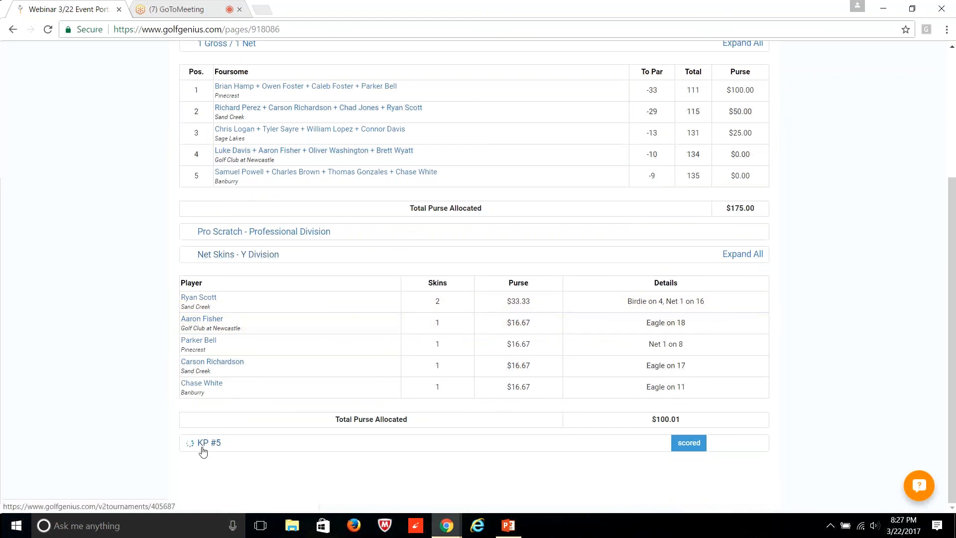
{"action": "scroll", "coordinate": [256, 449], "scroll_direction": "down", "scroll_amount": 2}
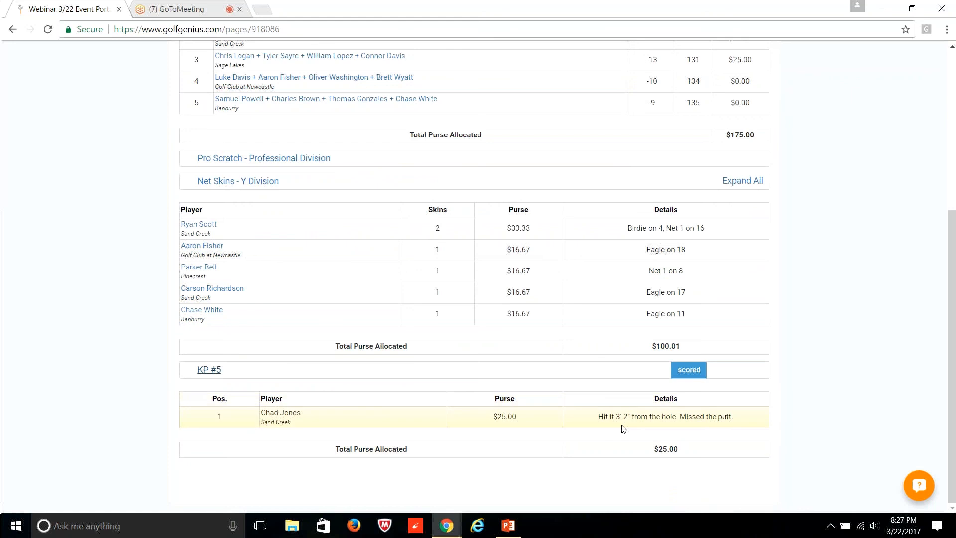
{"action": "scroll", "coordinate": [598, 408], "scroll_direction": "up", "scroll_amount": 5}
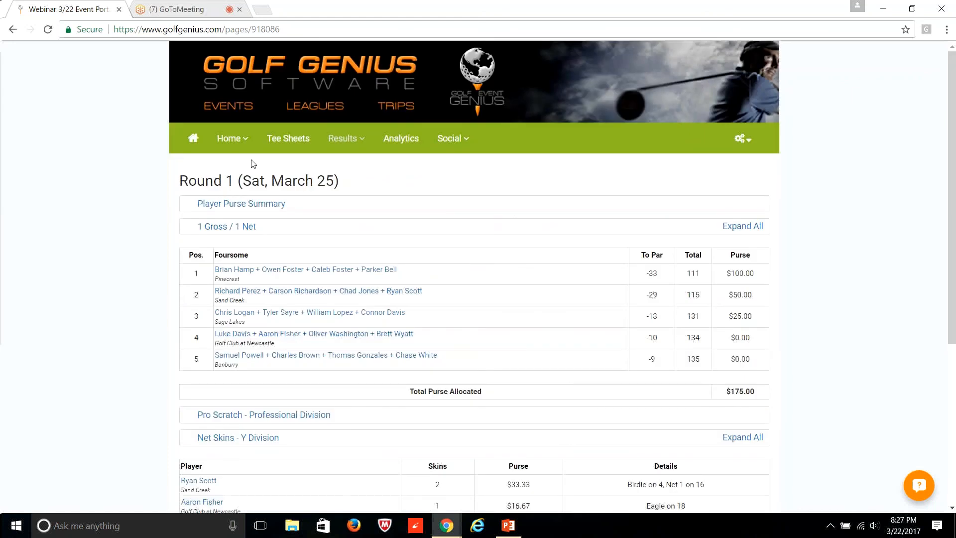
{"action": "mouse_move", "coordinate": [231, 145]}
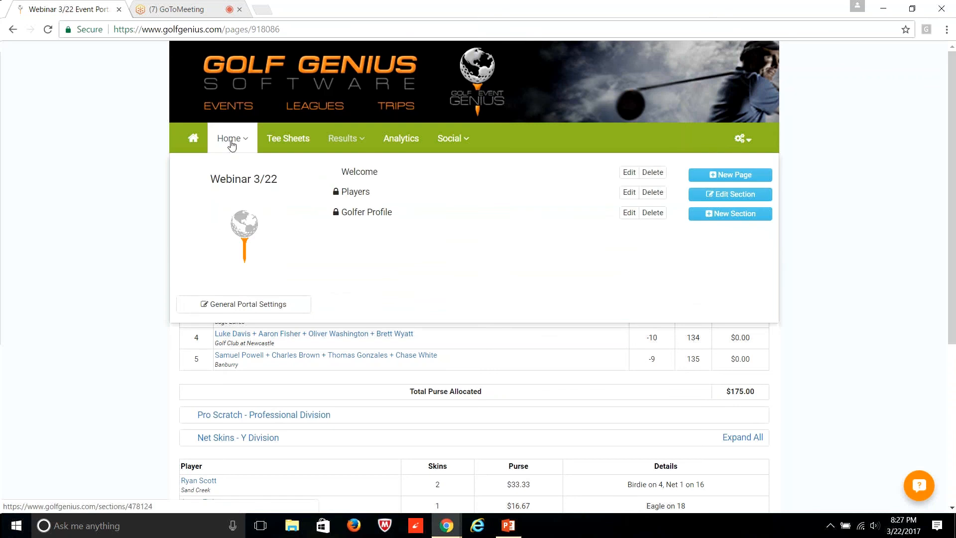
{"action": "mouse_move", "coordinate": [451, 146]}
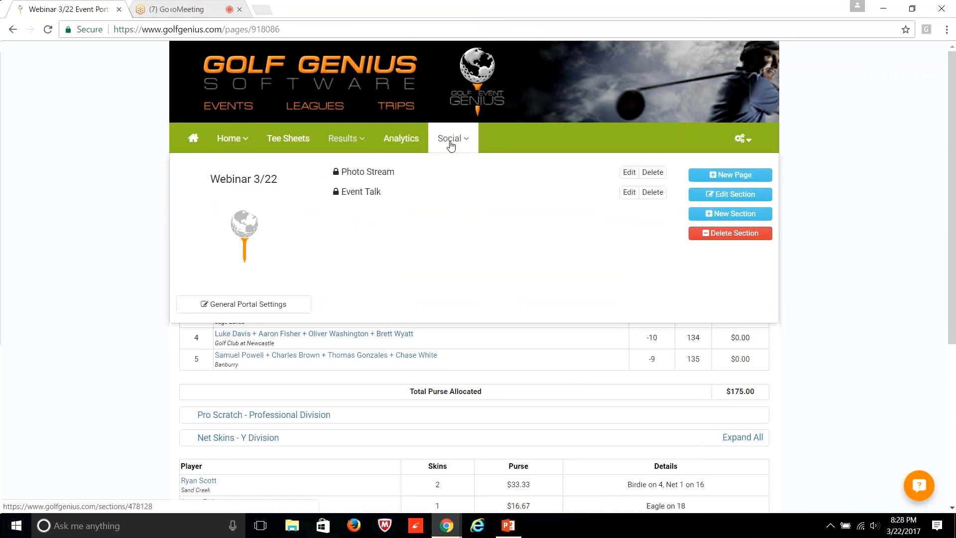
{"action": "mouse_move", "coordinate": [414, 144]}
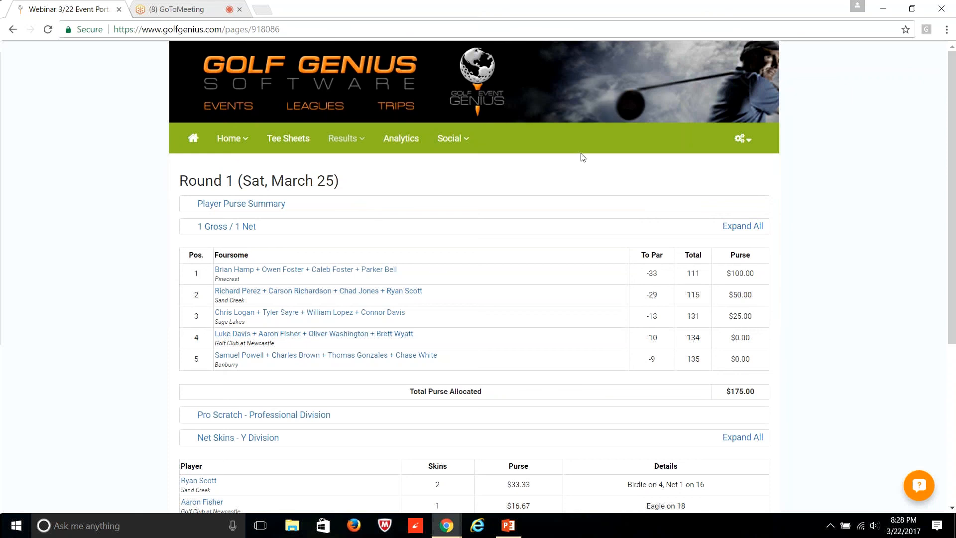
Open the TV display from the portal and increase its font size and scroll rate.
{"action": "mouse_move", "coordinate": [736, 143]}
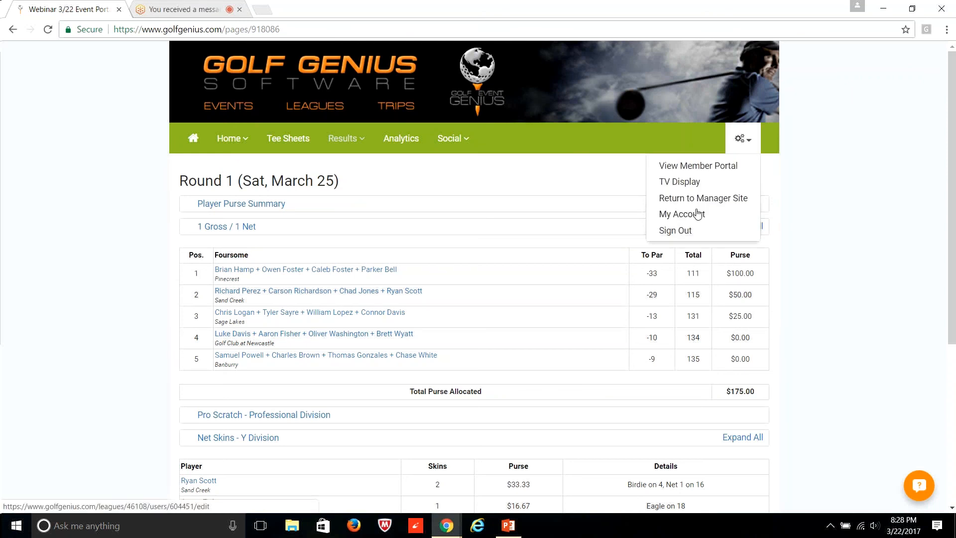
{"action": "left_click", "coordinate": [681, 181]}
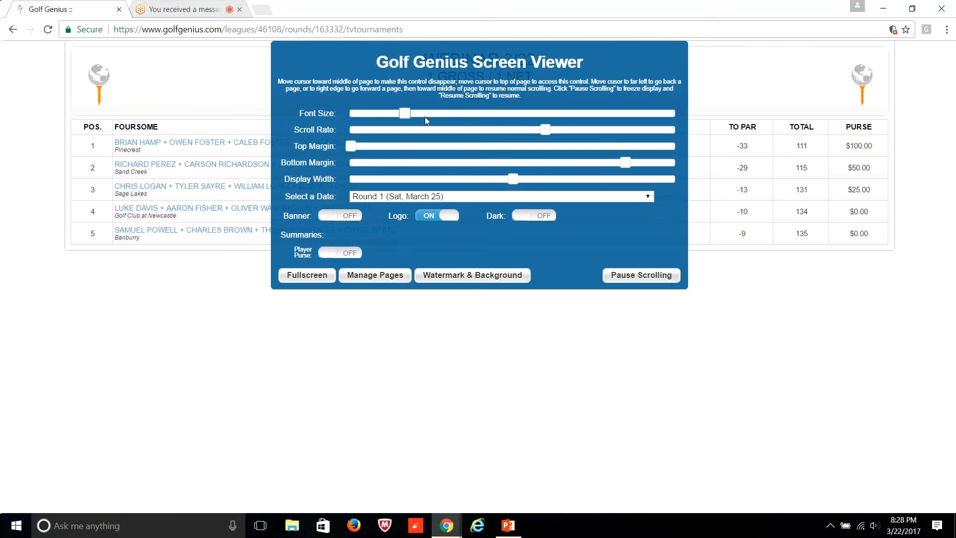
{"action": "left_click_drag", "start_coordinate": [402, 114], "coordinate": [438, 116]}
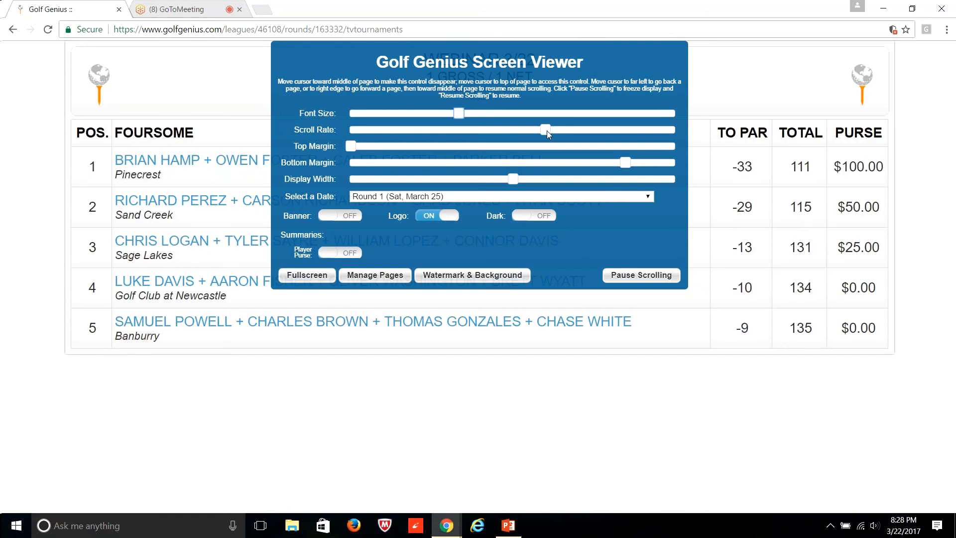
{"action": "left_click_drag", "start_coordinate": [546, 131], "coordinate": [584, 130]}
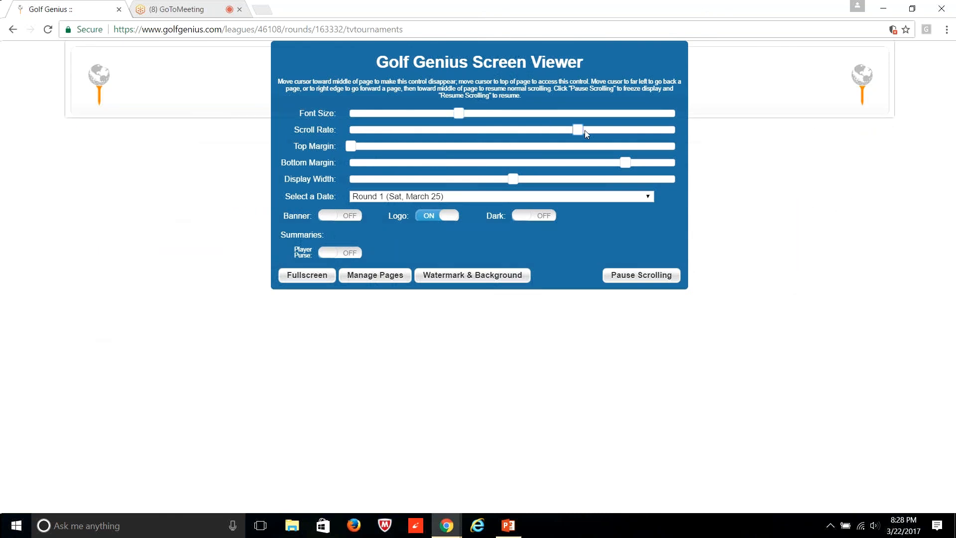
Increase the TV display's top margin and widen its display width.
{"action": "left_click_drag", "start_coordinate": [347, 149], "coordinate": [406, 145]}
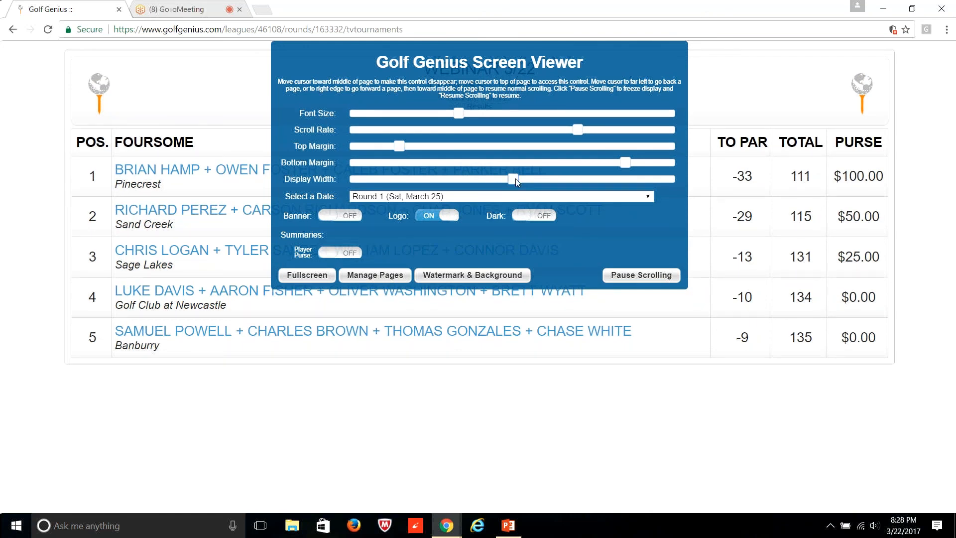
{"action": "left_click_drag", "start_coordinate": [516, 182], "coordinate": [588, 187]}
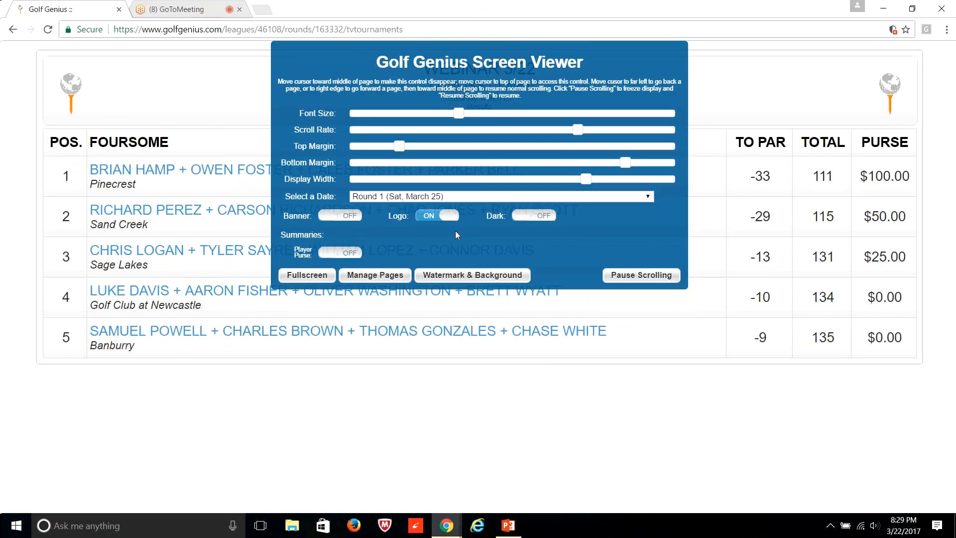
Hide the Summaries and User Scored Tournaments KP #5 slides from the TV display and save the page setup.
{"action": "left_click", "coordinate": [371, 278]}
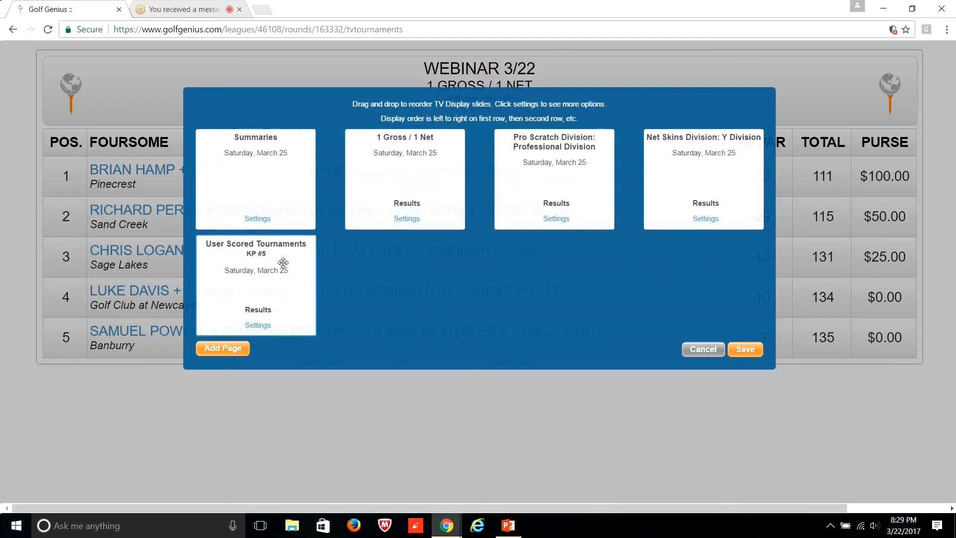
{"action": "left_click", "coordinate": [257, 219]}
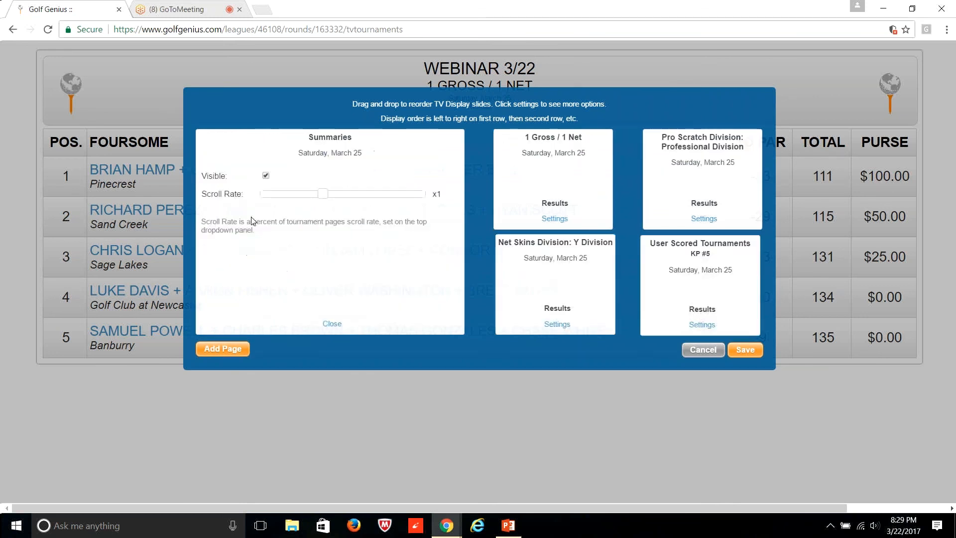
{"action": "left_click", "coordinate": [323, 327]}
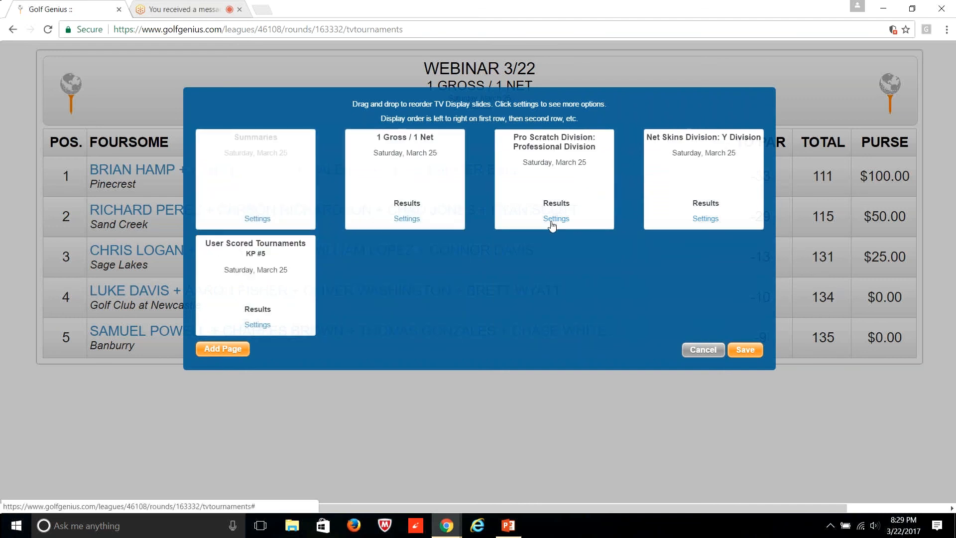
{"action": "left_click", "coordinate": [554, 220]}
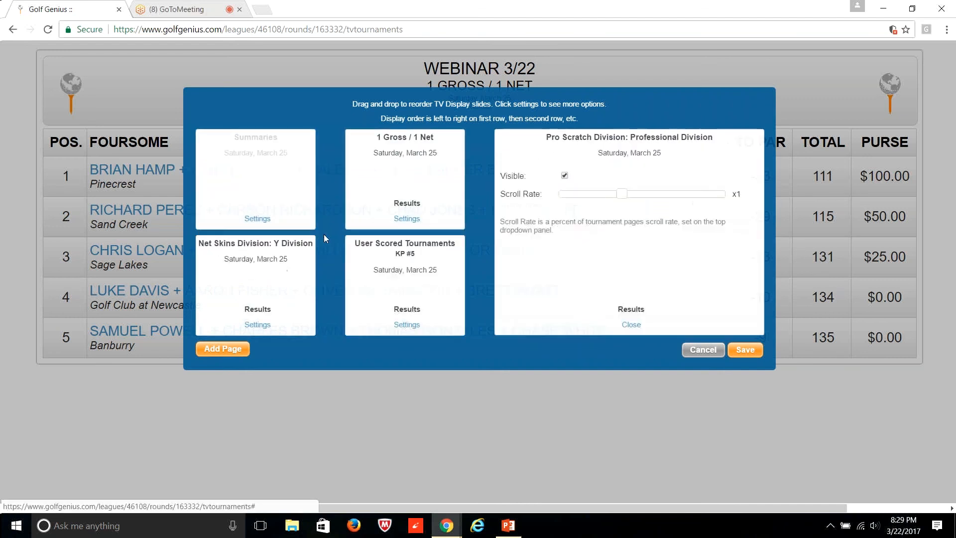
{"action": "left_click", "coordinate": [631, 325]}
{"action": "left_click", "coordinate": [258, 324]}
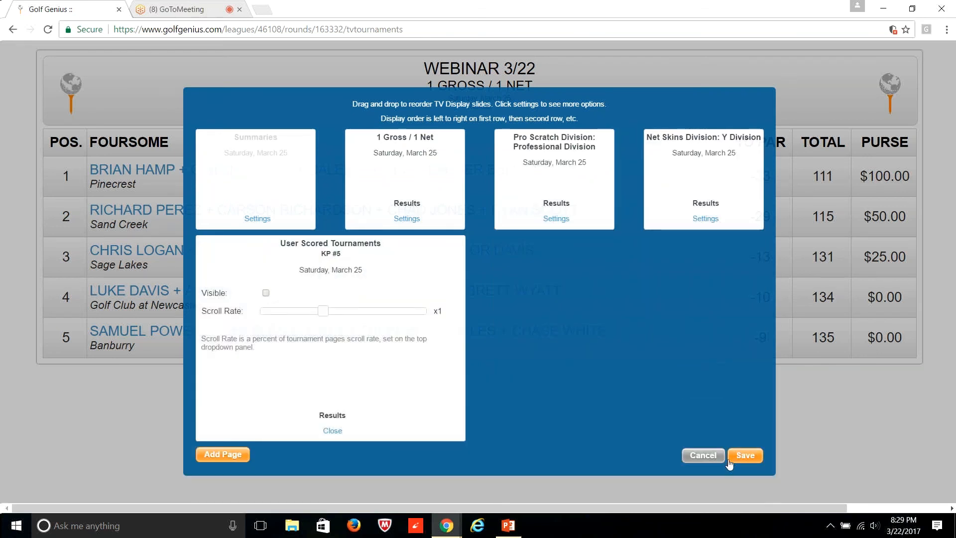
{"action": "left_click", "coordinate": [745, 455]}
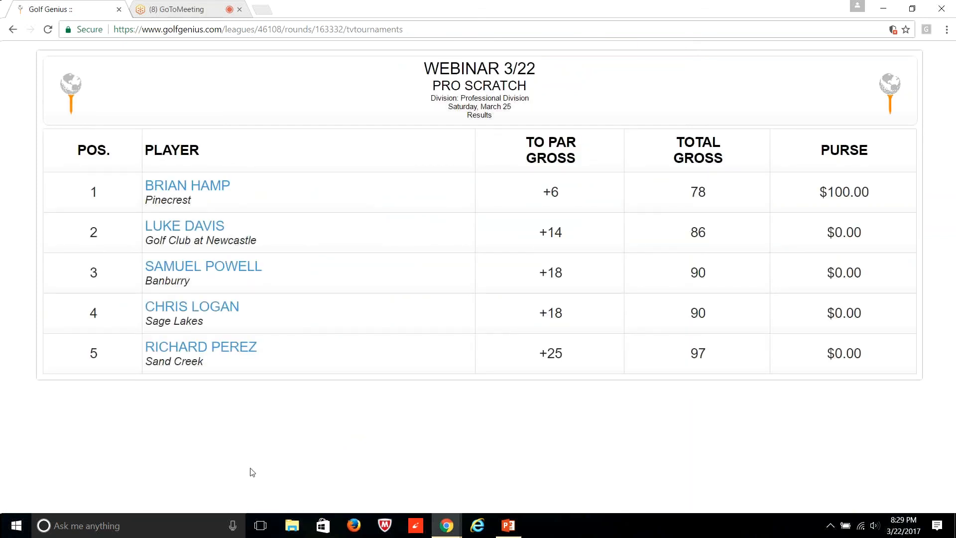
Return from the TV display through the event portal to the manager site and open Round 1's Download / Print Center.
{"action": "mouse_move", "coordinate": [279, 55]}
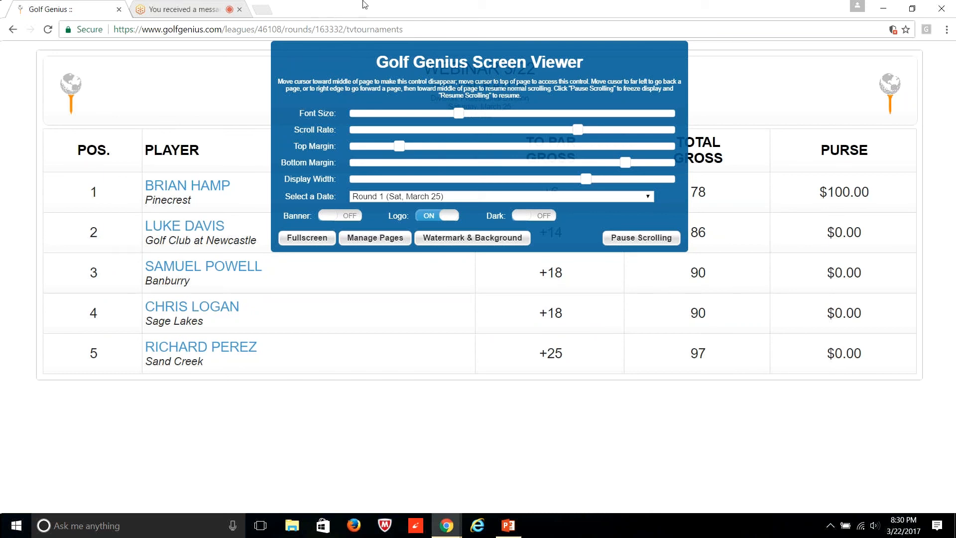
{"action": "mouse_move", "coordinate": [11, 31]}
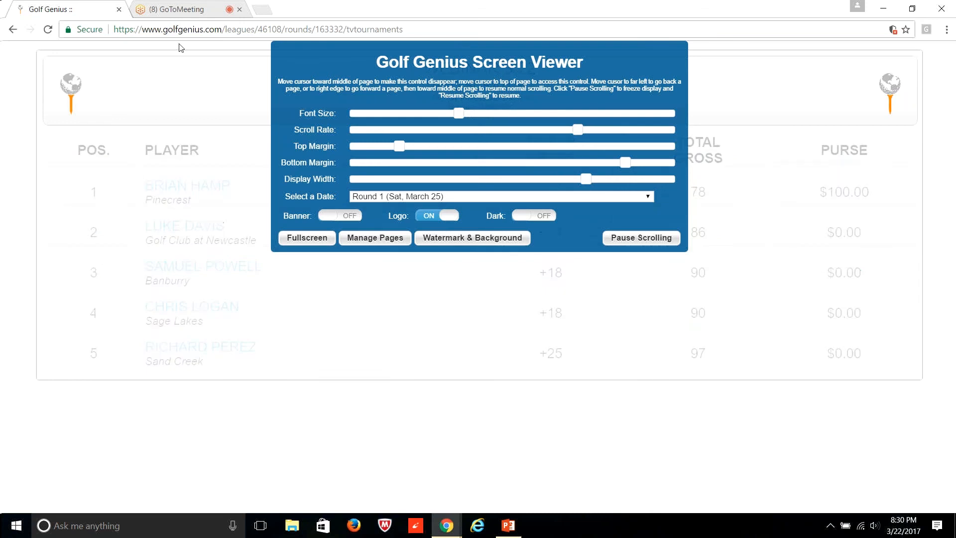
{"action": "left_click", "coordinate": [12, 31]}
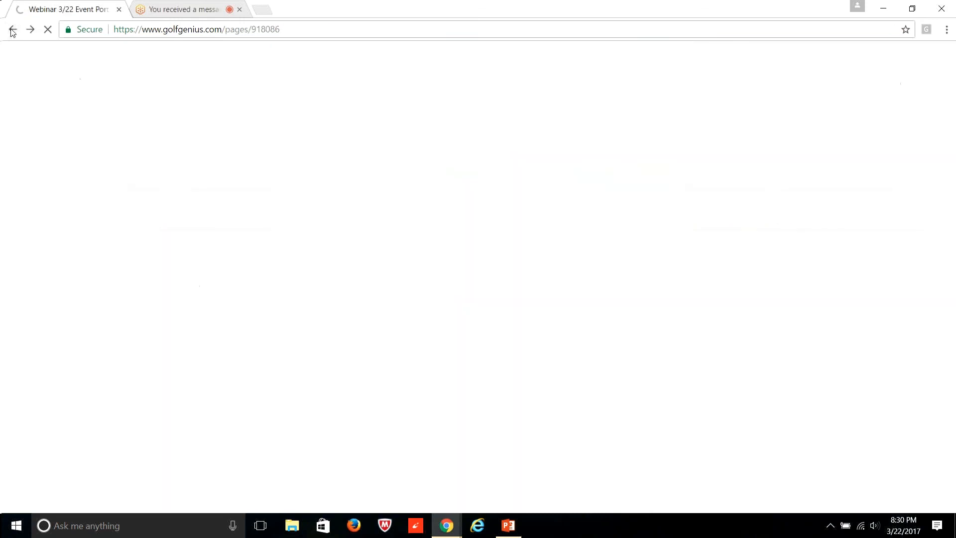
{"action": "left_click", "coordinate": [13, 32]}
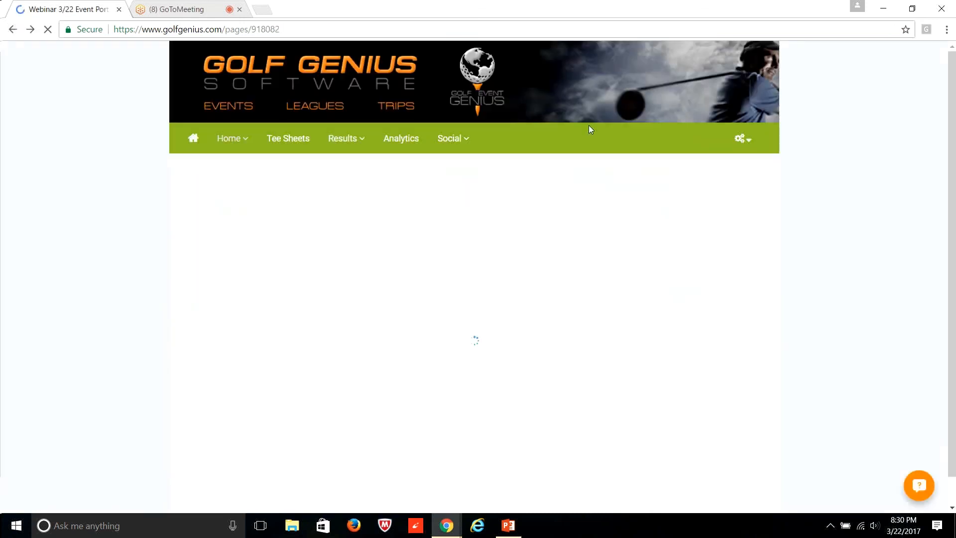
{"action": "left_click", "coordinate": [742, 139]}
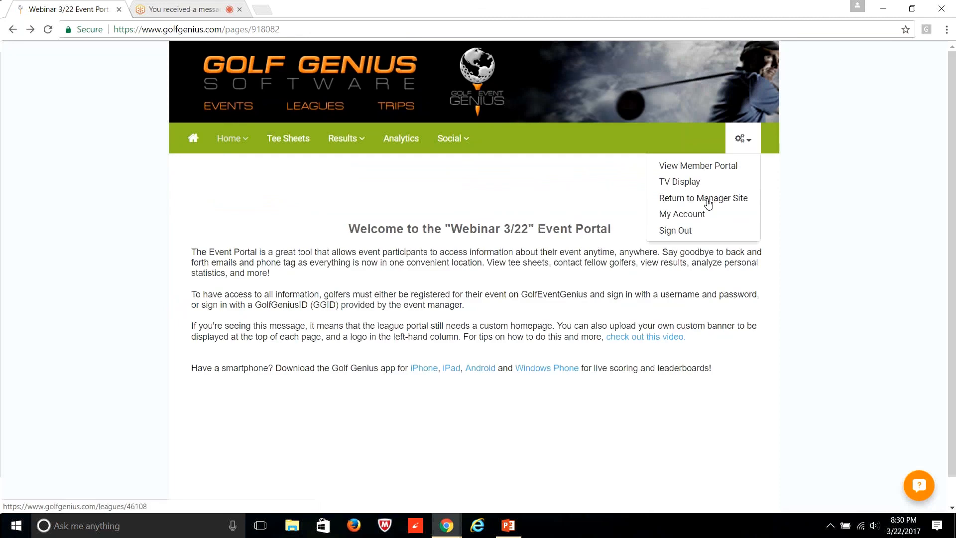
{"action": "left_click", "coordinate": [708, 202]}
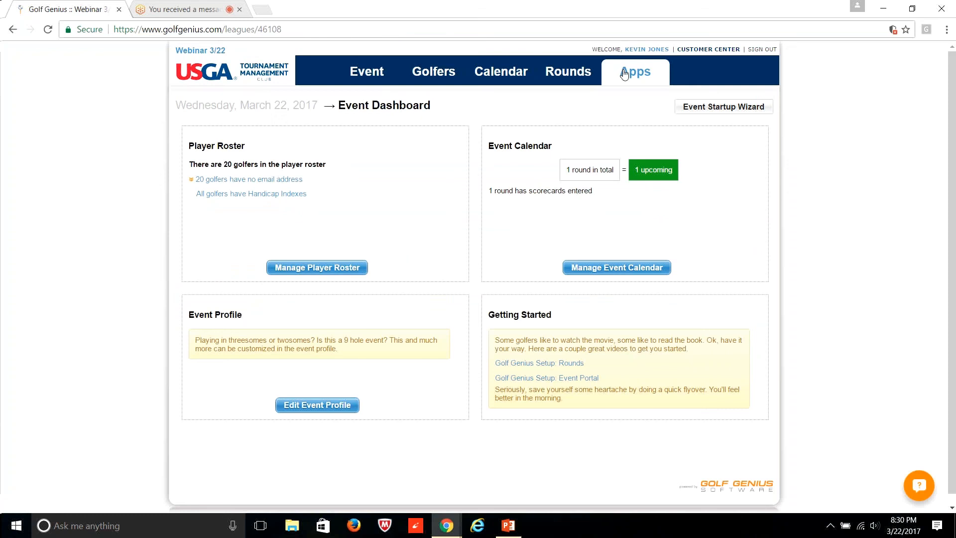
{"action": "mouse_move", "coordinate": [578, 74]}
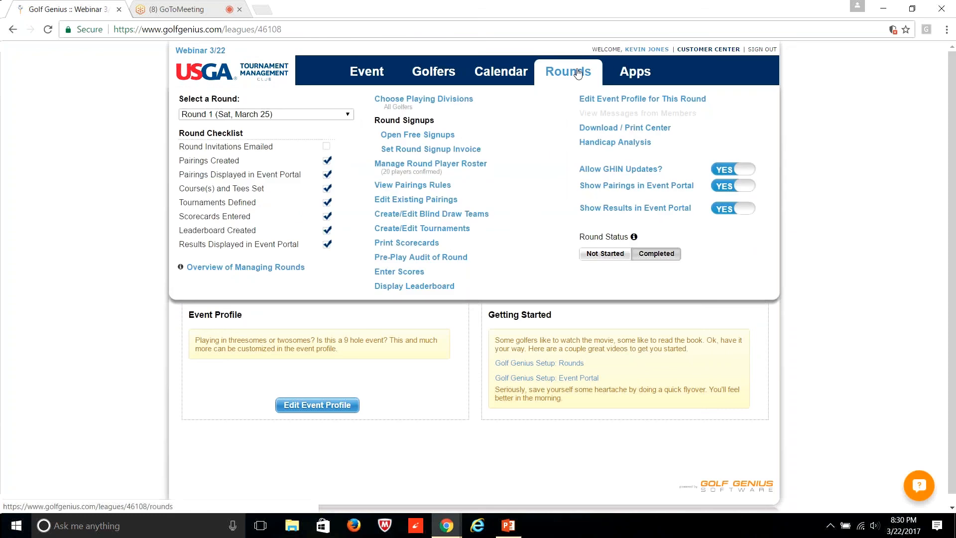
{"action": "left_click", "coordinate": [594, 129]}
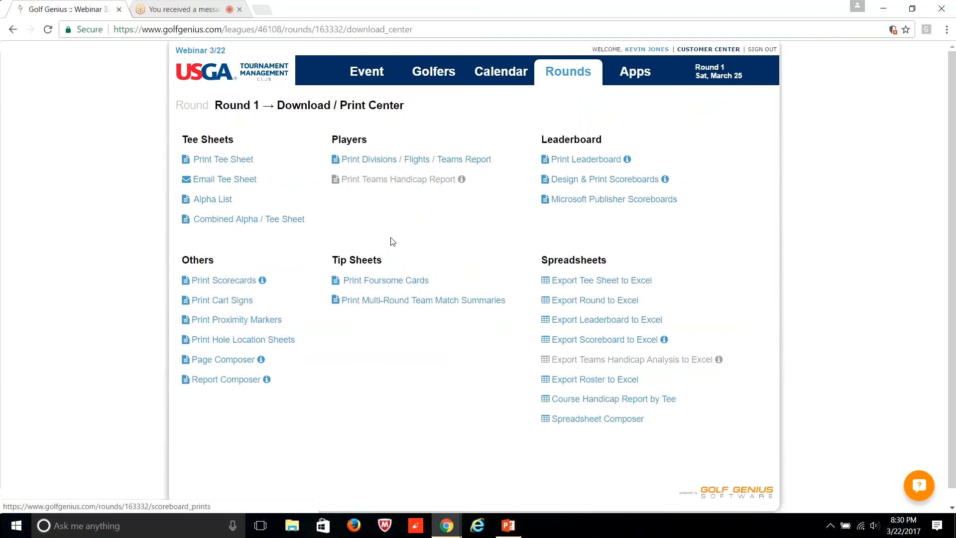
Generate the Round 1 leaderboard PDF with Results and Hole-by-Hole Scores included, and examine its pages.
{"action": "left_click", "coordinate": [586, 158]}
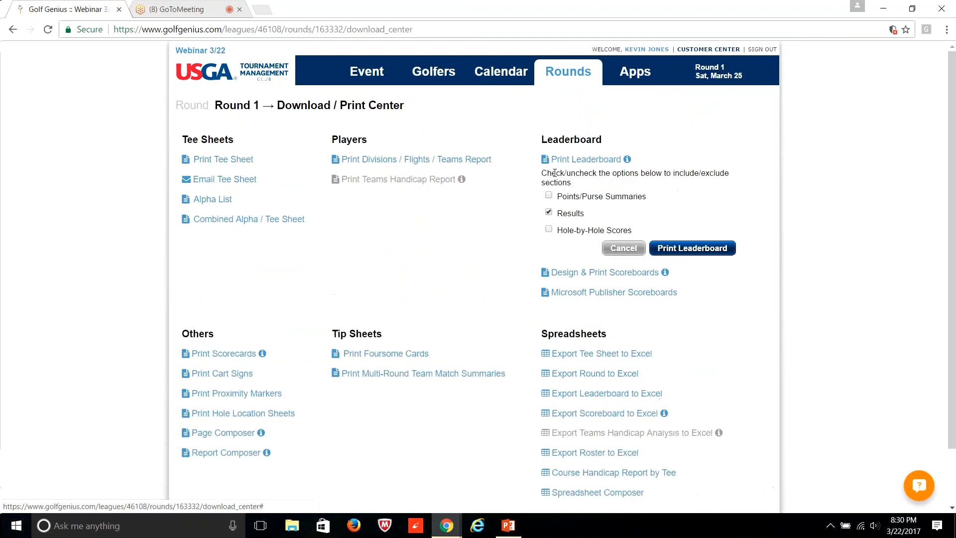
{"action": "left_click", "coordinate": [549, 230]}
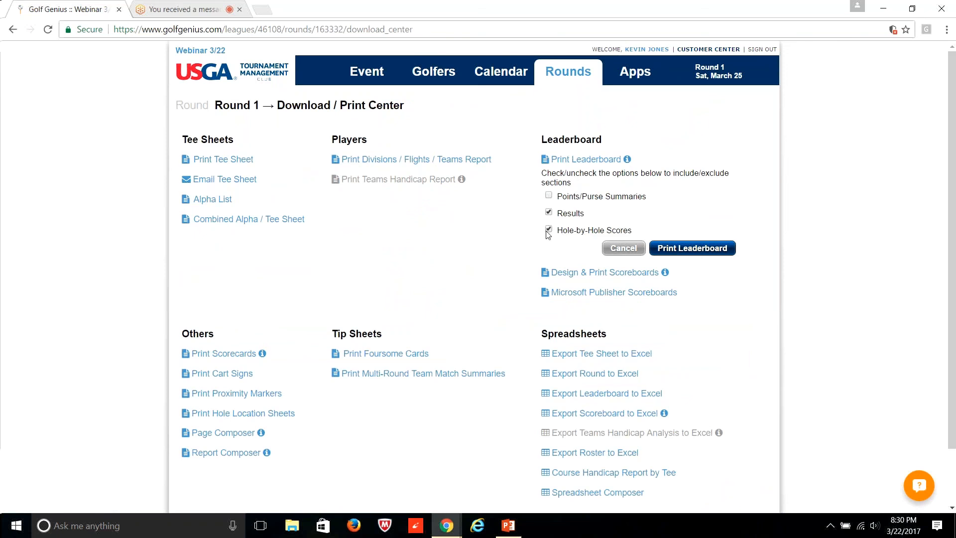
{"action": "left_click", "coordinate": [676, 249]}
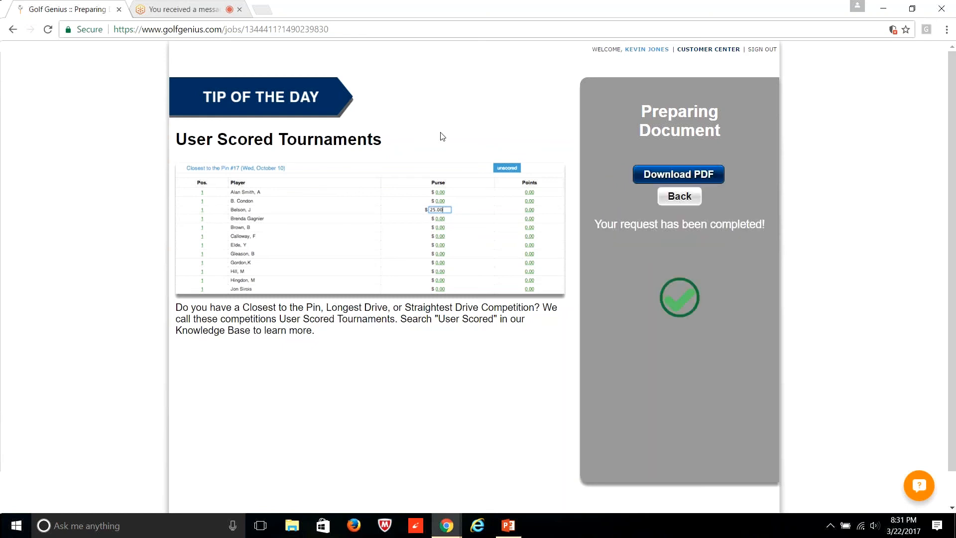
{"action": "left_click", "coordinate": [670, 175]}
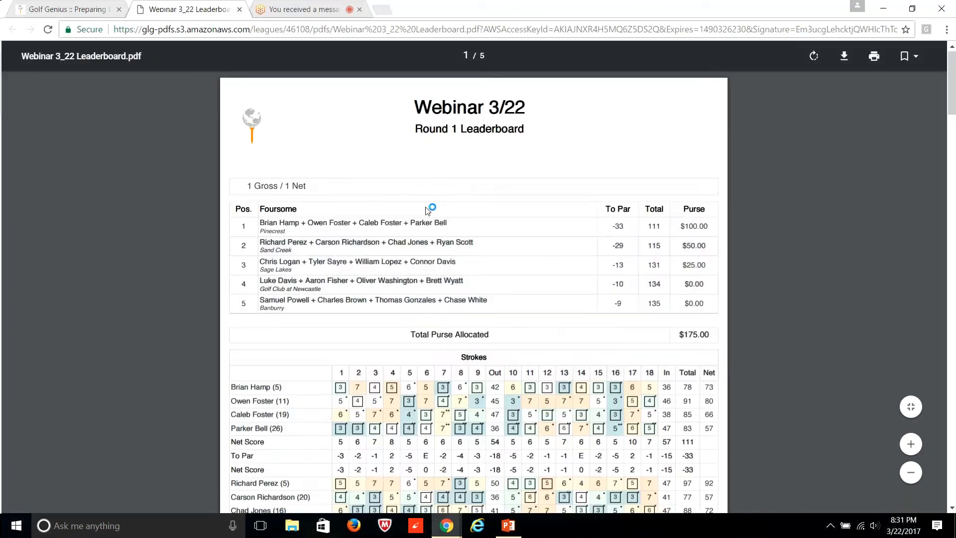
{"action": "scroll", "coordinate": [376, 212], "scroll_direction": "down", "scroll_amount": 5}
{"action": "scroll", "coordinate": [376, 212], "scroll_direction": "down", "scroll_amount": 10}
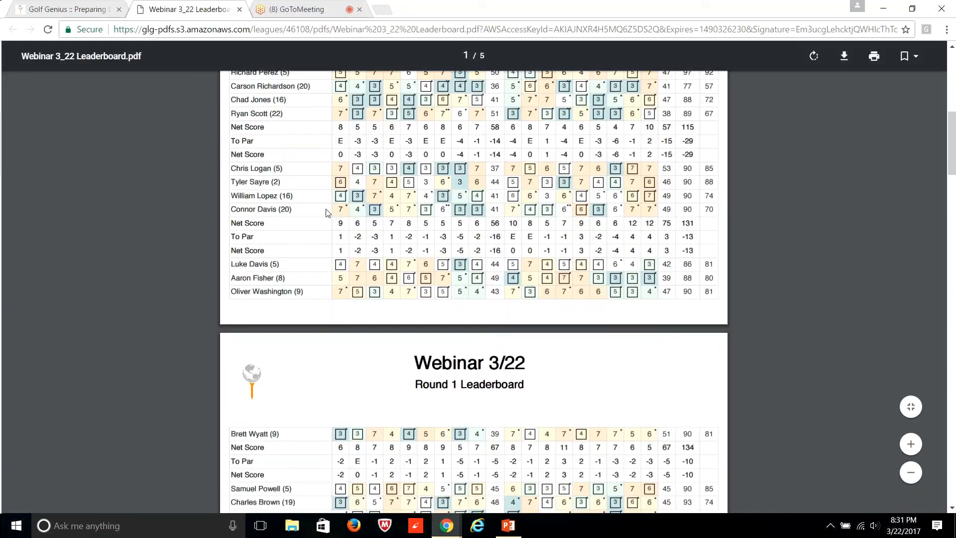
{"action": "scroll", "coordinate": [329, 214], "scroll_direction": "down", "scroll_amount": 7}
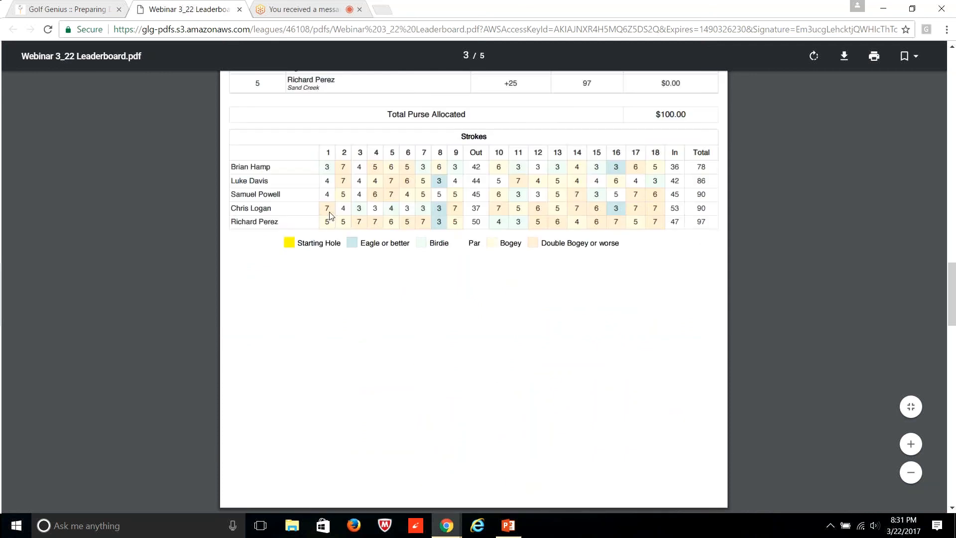